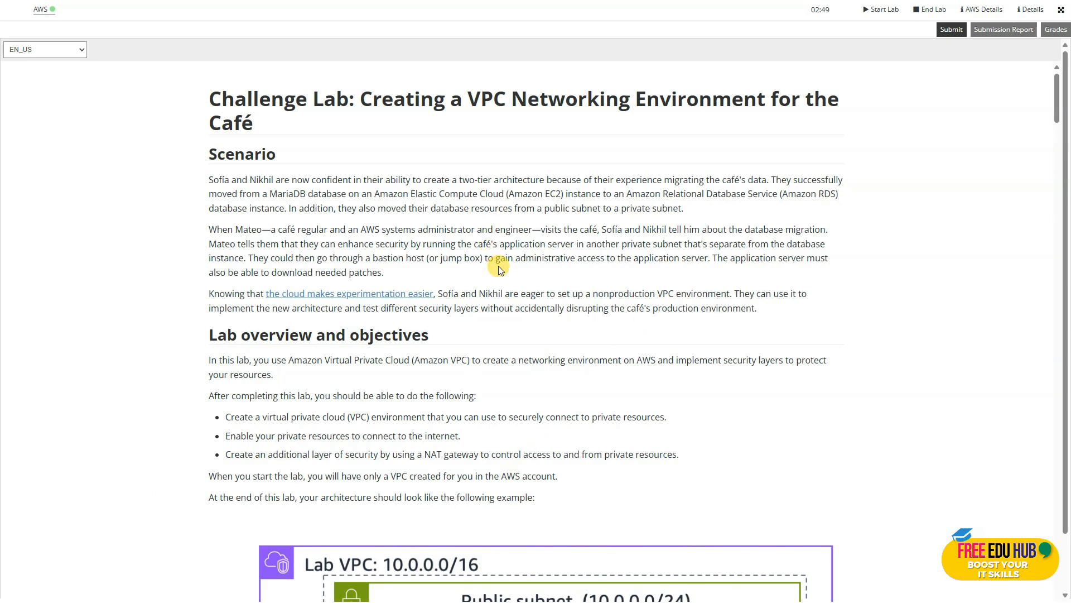
Read through the challenge lab's scenario, objectives, architecture diagram and console access notes down to the Task 1 public subnet instructions.
{"action": "scroll", "coordinate": [497, 266], "scroll_direction": "down", "scroll_amount": 3}
{"action": "scroll", "coordinate": [491, 258], "scroll_direction": "down", "scroll_amount": 1}
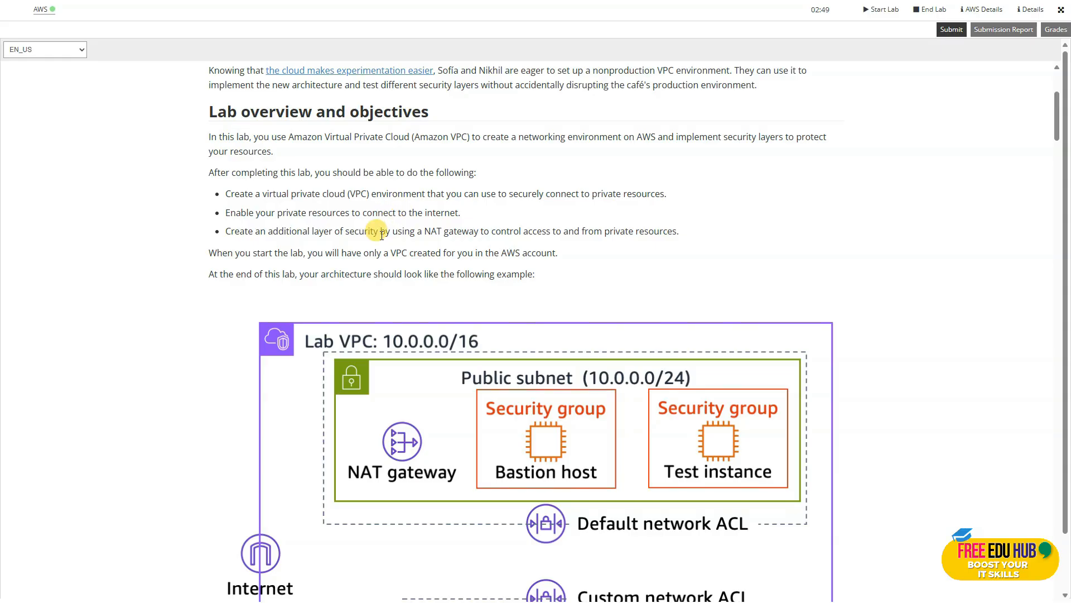
{"action": "scroll", "coordinate": [382, 233], "scroll_direction": "down", "scroll_amount": 1}
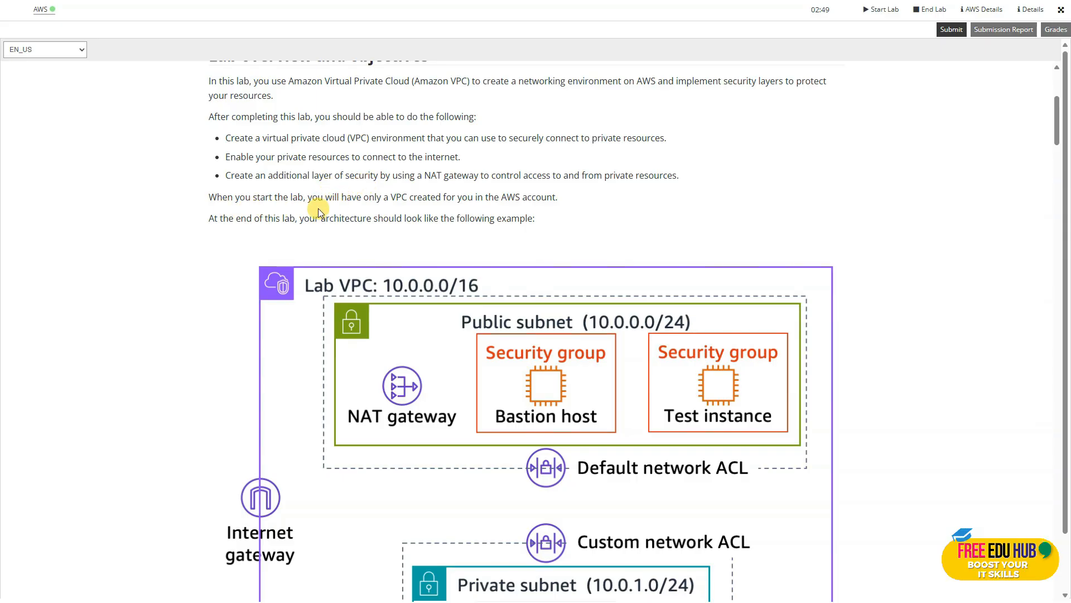
{"action": "scroll", "coordinate": [352, 209], "scroll_direction": "down", "scroll_amount": 1}
{"action": "scroll", "coordinate": [353, 211], "scroll_direction": "down", "scroll_amount": 1}
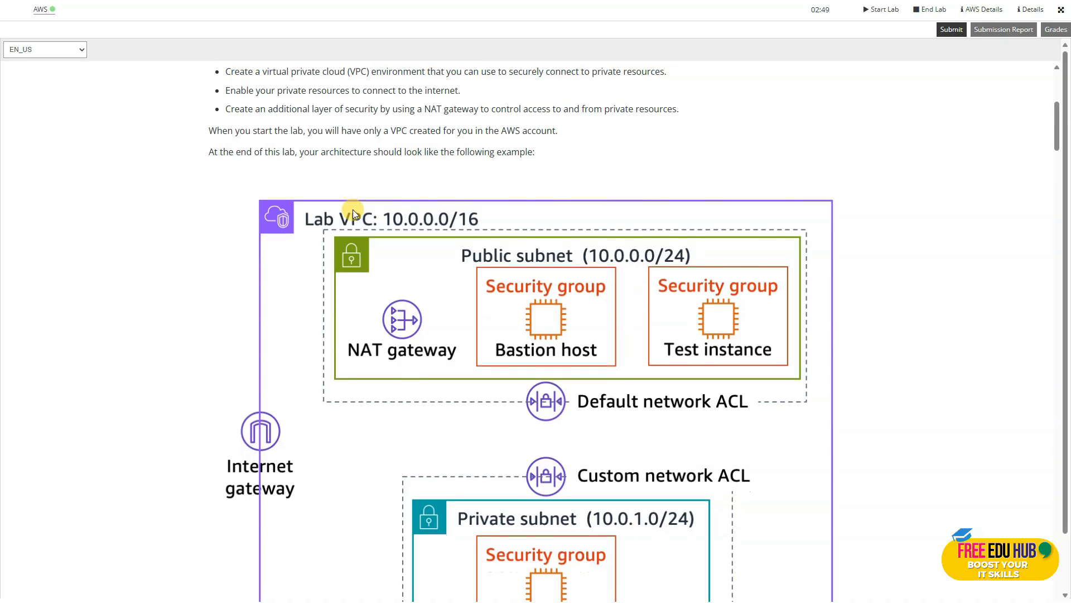
{"action": "scroll", "coordinate": [353, 213], "scroll_direction": "down", "scroll_amount": 1}
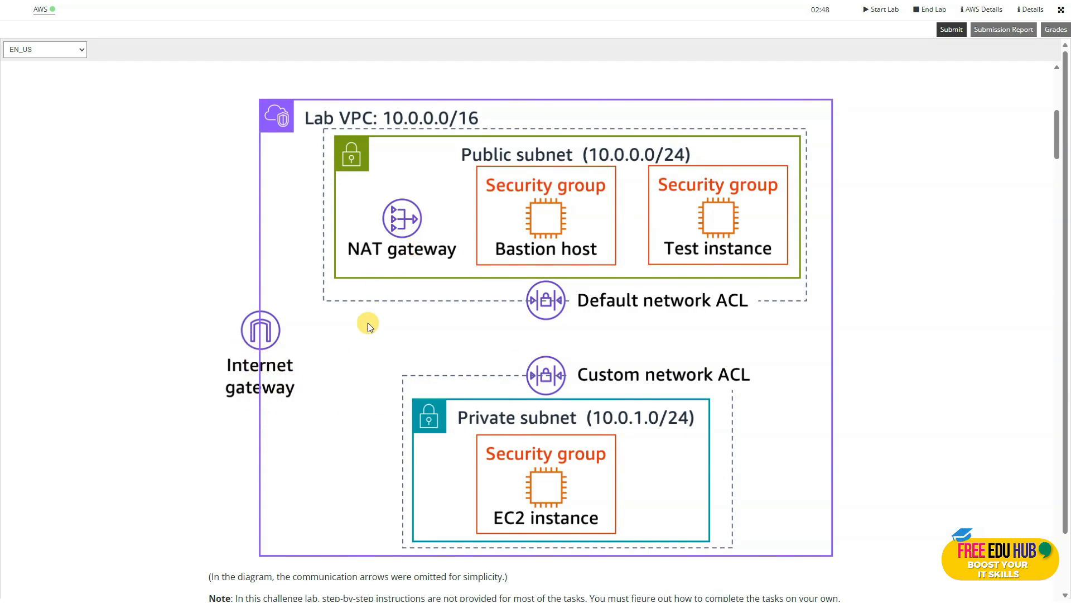
{"action": "scroll", "coordinate": [390, 327], "scroll_direction": "down", "scroll_amount": 9}
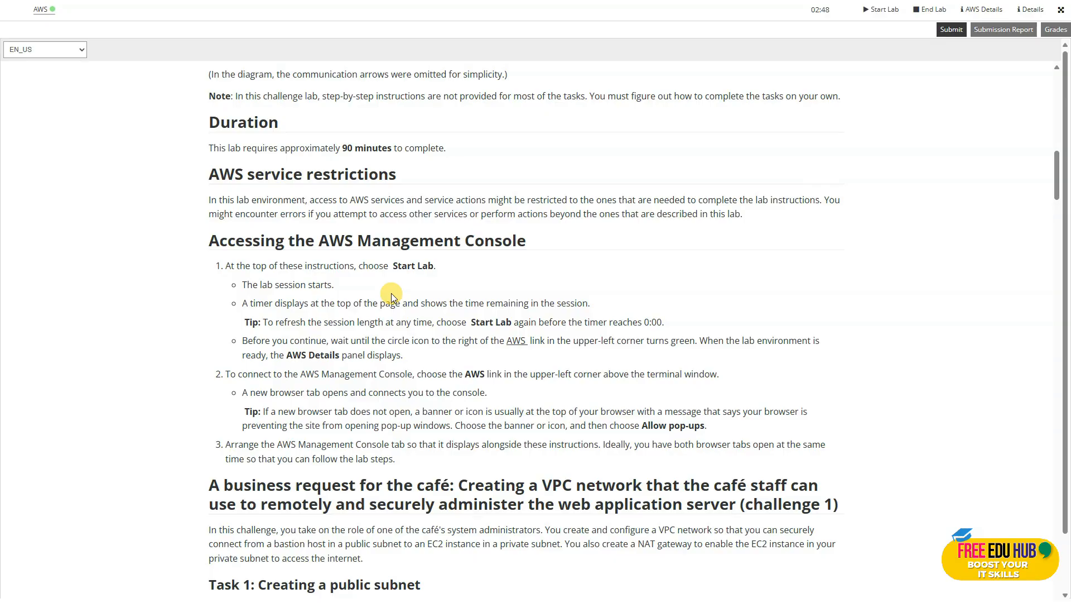
{"action": "scroll", "coordinate": [391, 293], "scroll_direction": "down", "scroll_amount": 2}
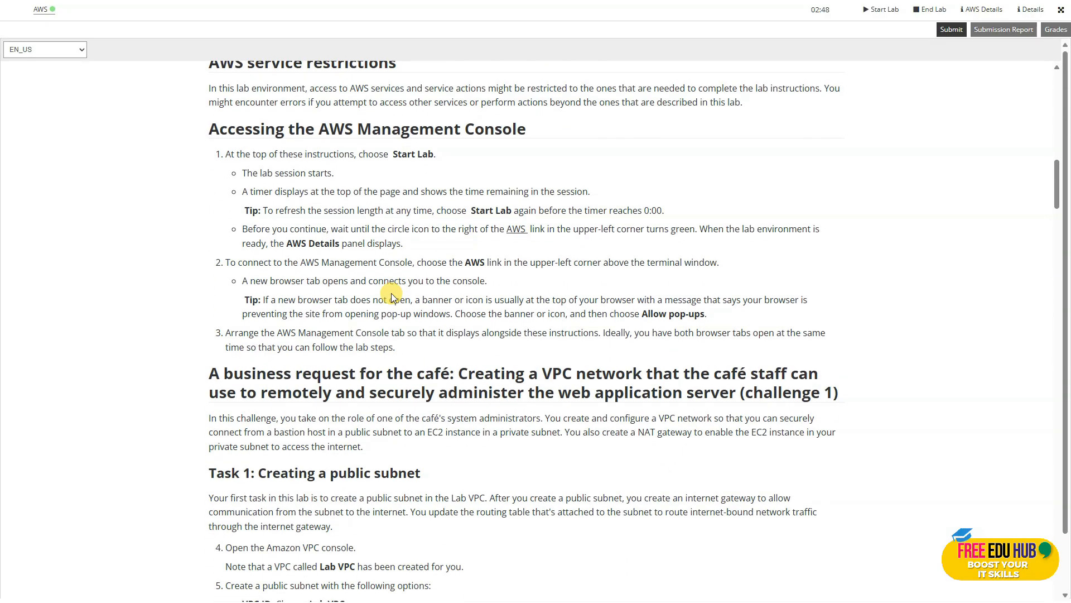
{"action": "scroll", "coordinate": [393, 290], "scroll_direction": "down", "scroll_amount": 4}
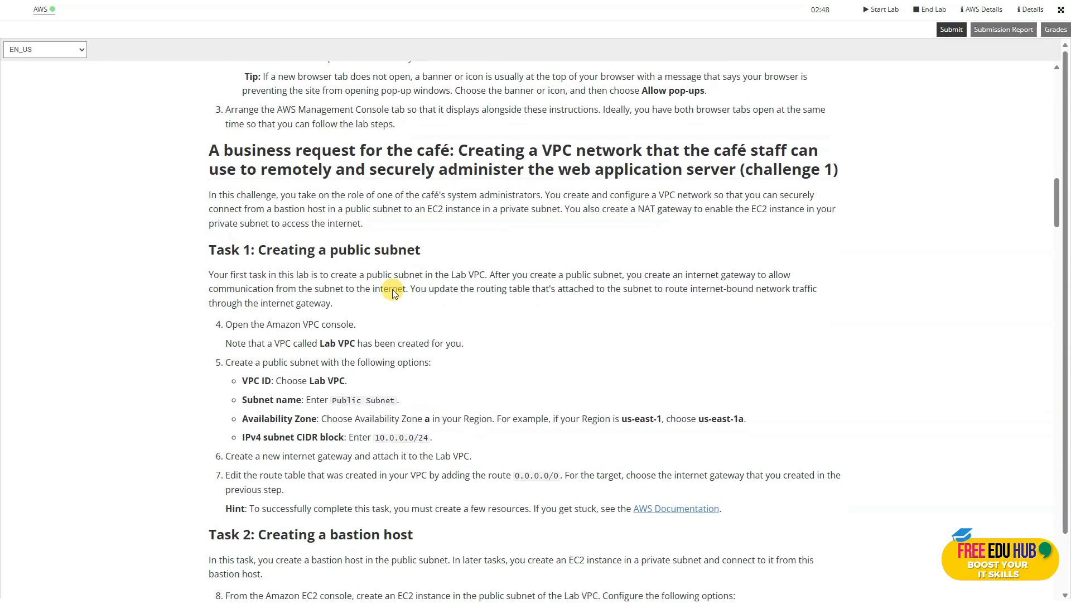
{"action": "scroll", "coordinate": [392, 289], "scroll_direction": "down", "scroll_amount": 1}
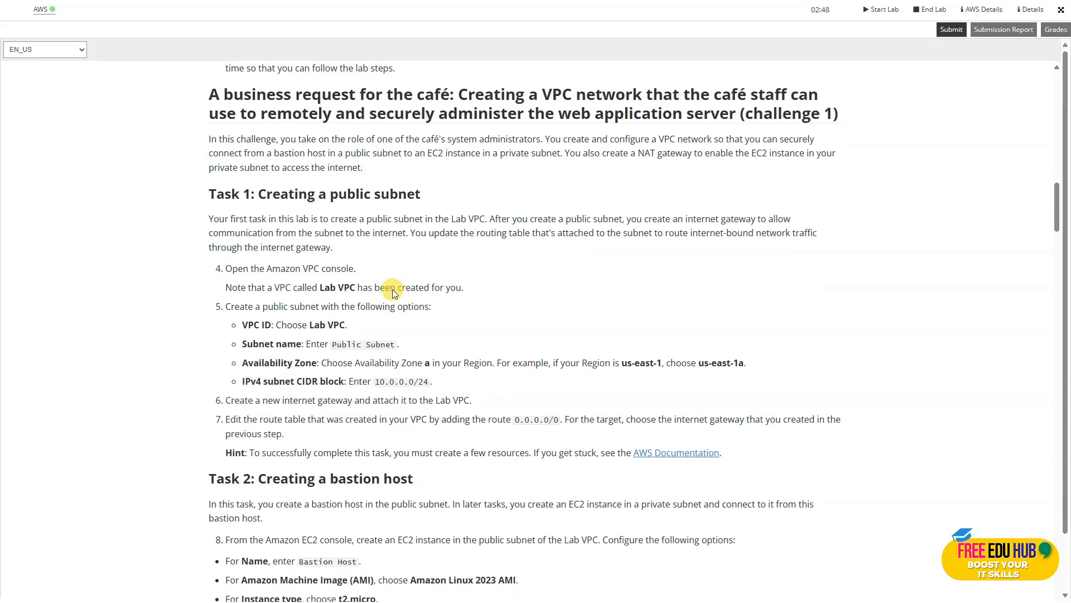
{"action": "scroll", "coordinate": [393, 291], "scroll_direction": "down", "scroll_amount": 2}
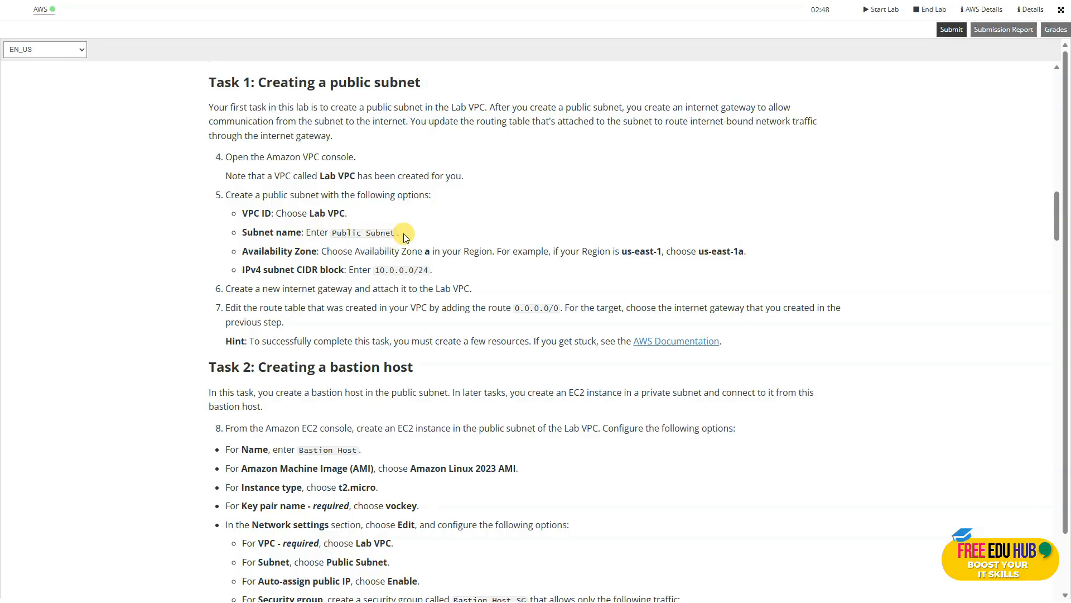
Copy the subnet name "Public Subnet" from the Task 1 instructions.
{"action": "left_click_drag", "start_coordinate": [395, 233], "coordinate": [333, 235]}
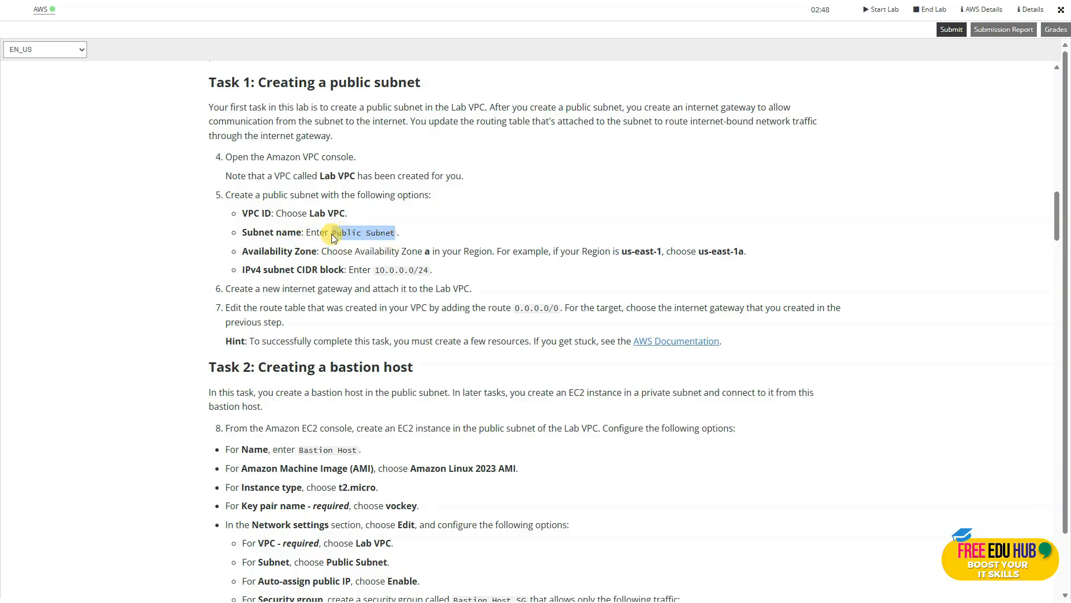
{"action": "right_click", "coordinate": [363, 235]}
{"action": "left_click", "coordinate": [381, 249]}
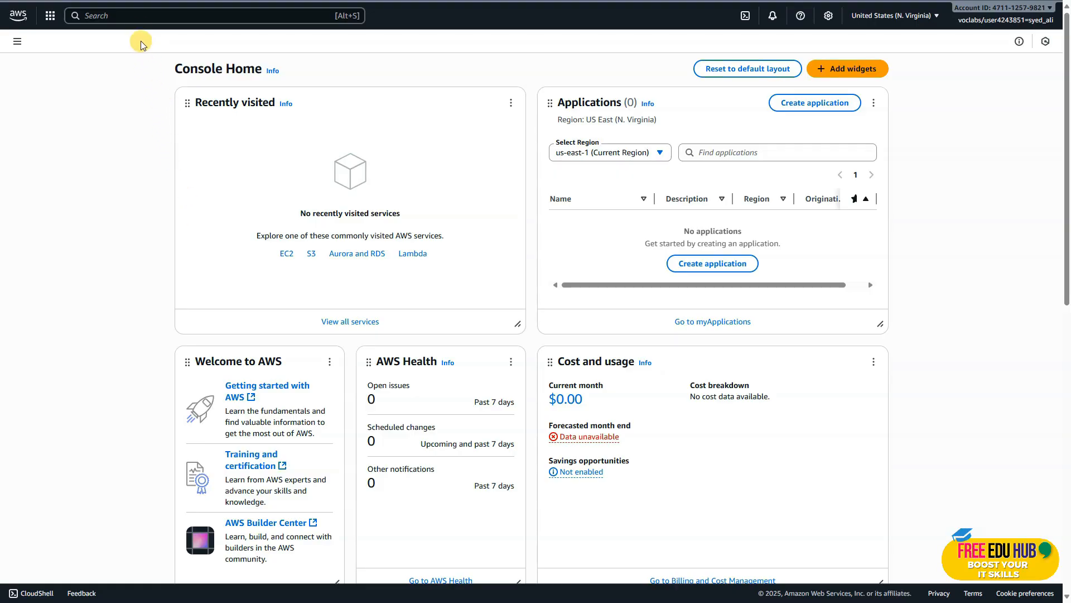
Search the AWS console for vpc and open the VPC service.
{"action": "left_click", "coordinate": [137, 16]}
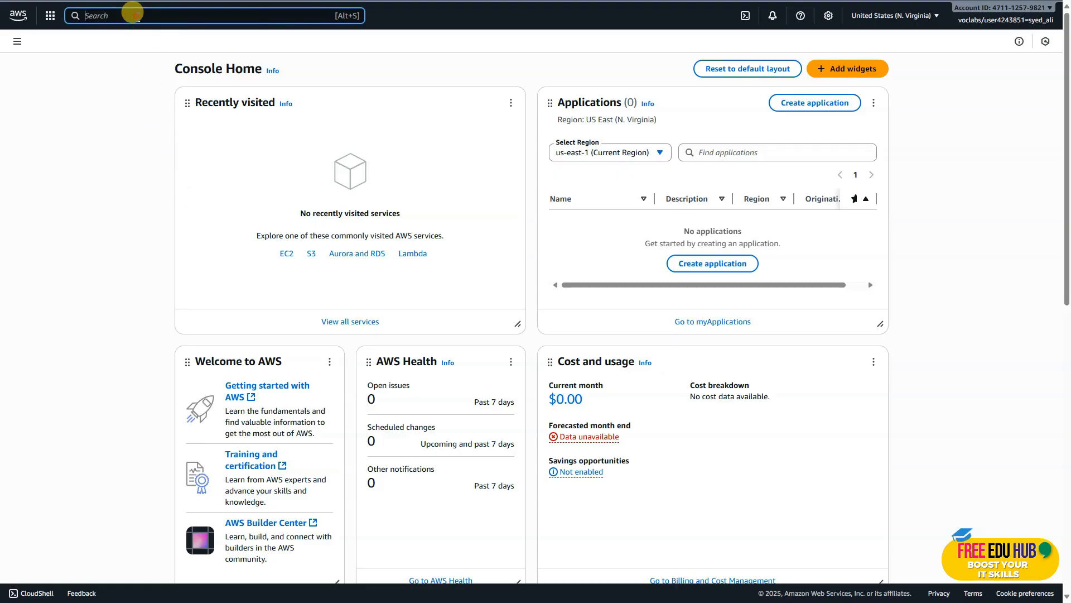
{"action": "key", "text": "Caps_Lock"}
{"action": "type", "text": "vpc"}
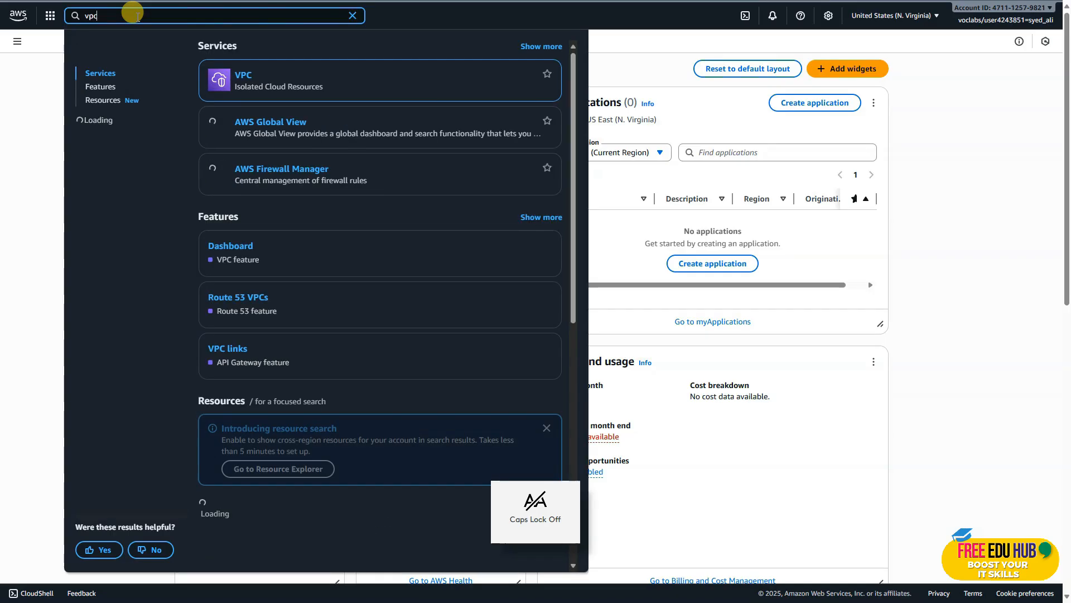
{"action": "left_click", "coordinate": [246, 74]}
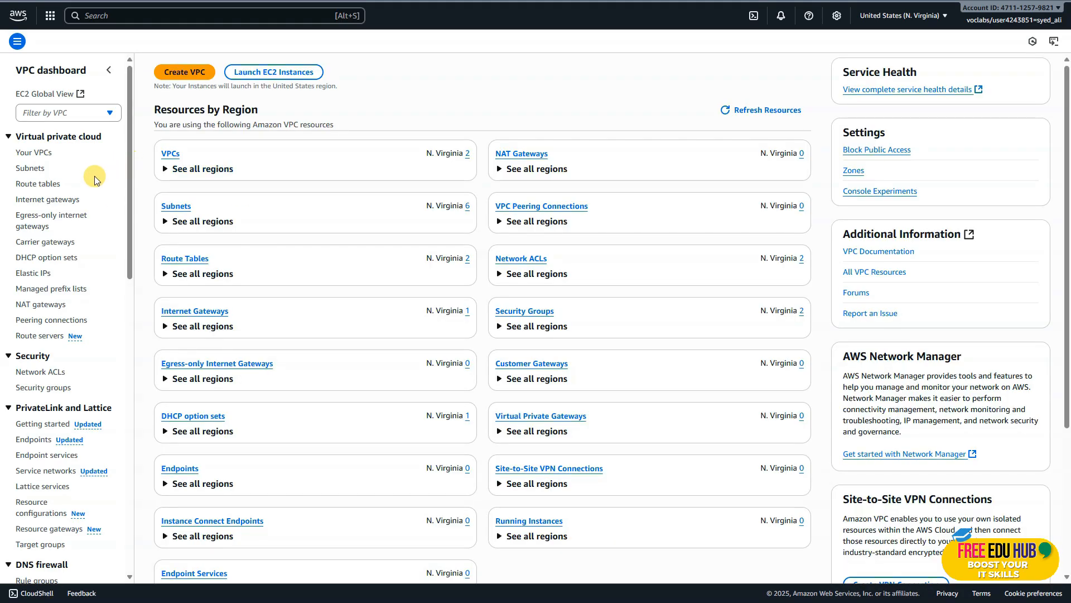
Start creating a new subnet in the VPC console with Lab VPC as its VPC.
{"action": "left_click", "coordinate": [29, 167]}
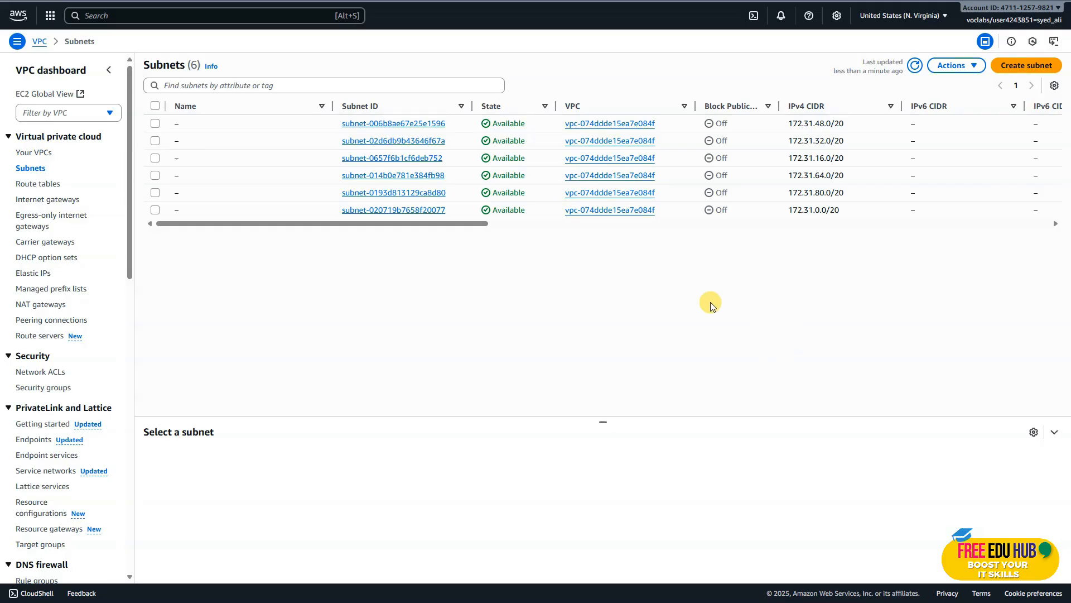
{"action": "left_click", "coordinate": [1023, 68]}
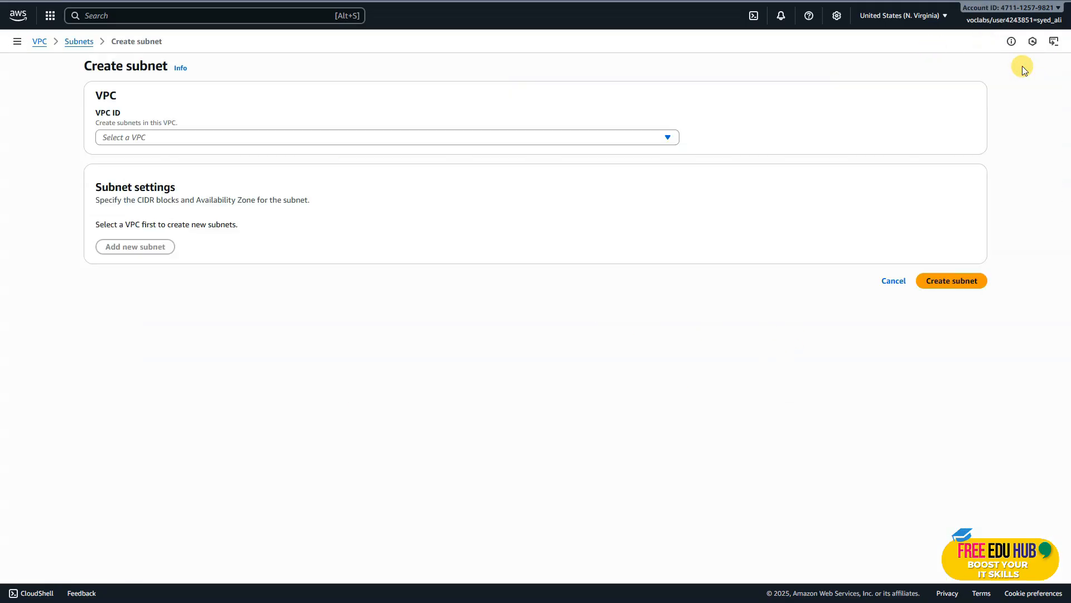
{"action": "left_click", "coordinate": [522, 137]}
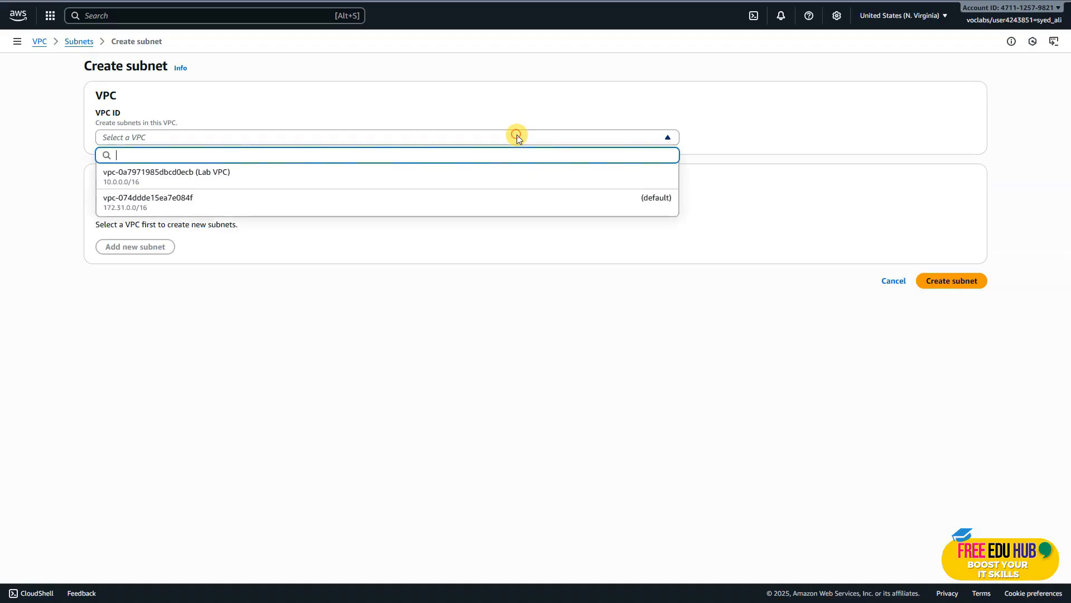
{"action": "left_click", "coordinate": [212, 177]}
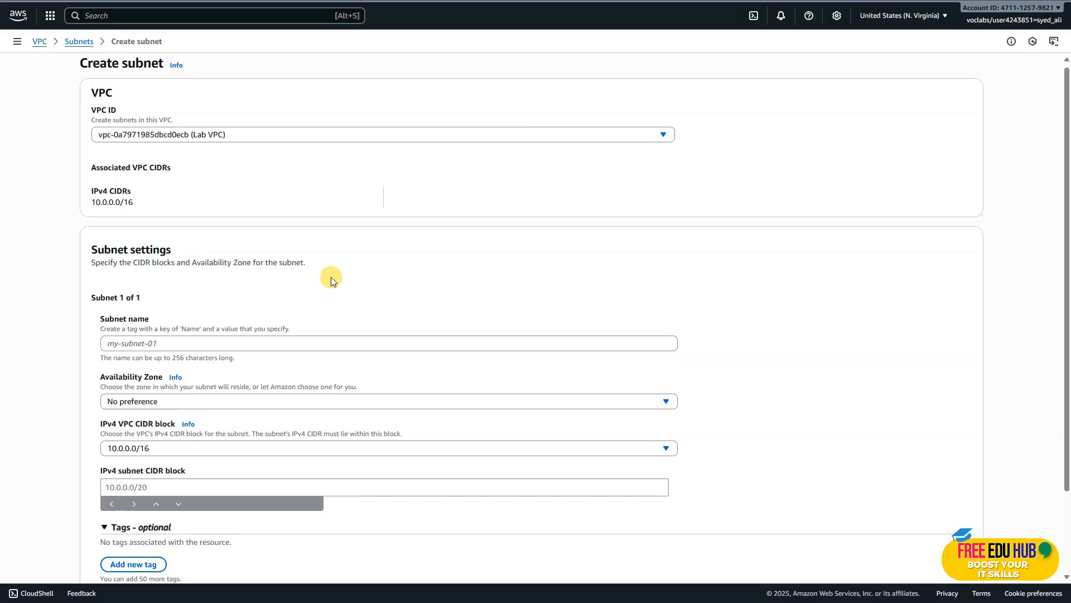
Name the subnet Public Subnet, set availability zone us-east-1a and IPv4 CIDR block 10.0.0.0/24, and create it.
{"action": "scroll", "coordinate": [330, 277], "scroll_direction": "down", "scroll_amount": 2}
{"action": "left_click", "coordinate": [130, 245]}
{"action": "type", "text": "10.0.0.0/24"}
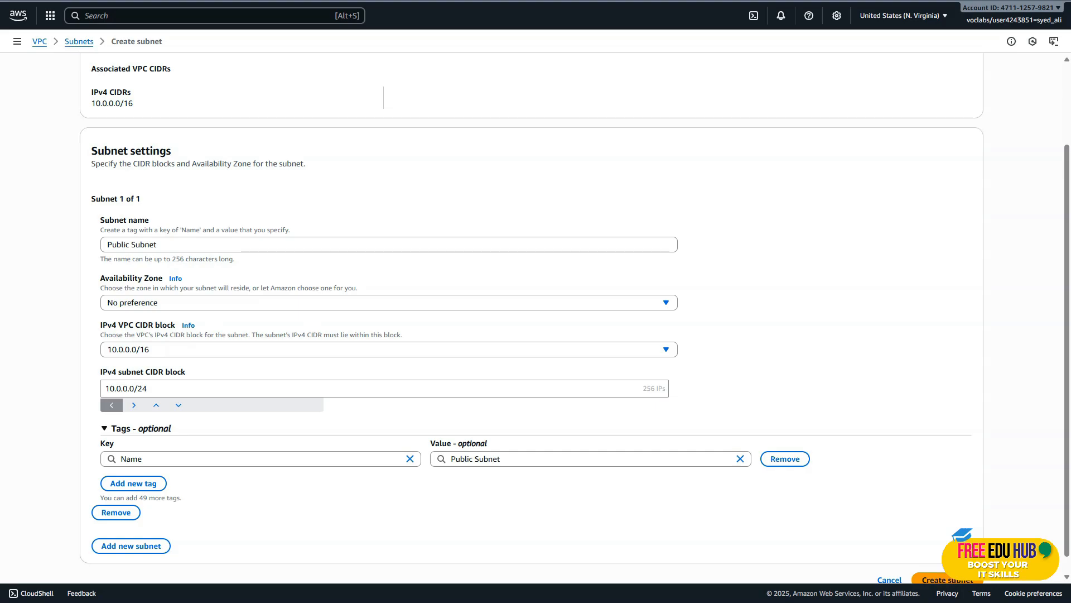
{"action": "left_click", "coordinate": [154, 304]}
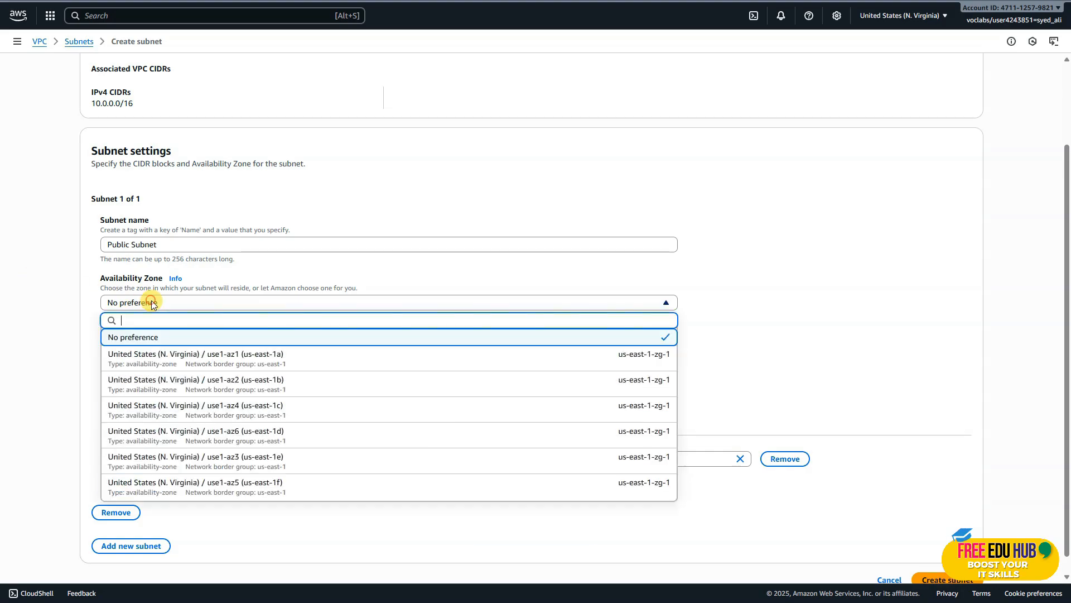
{"action": "left_click", "coordinate": [207, 358]}
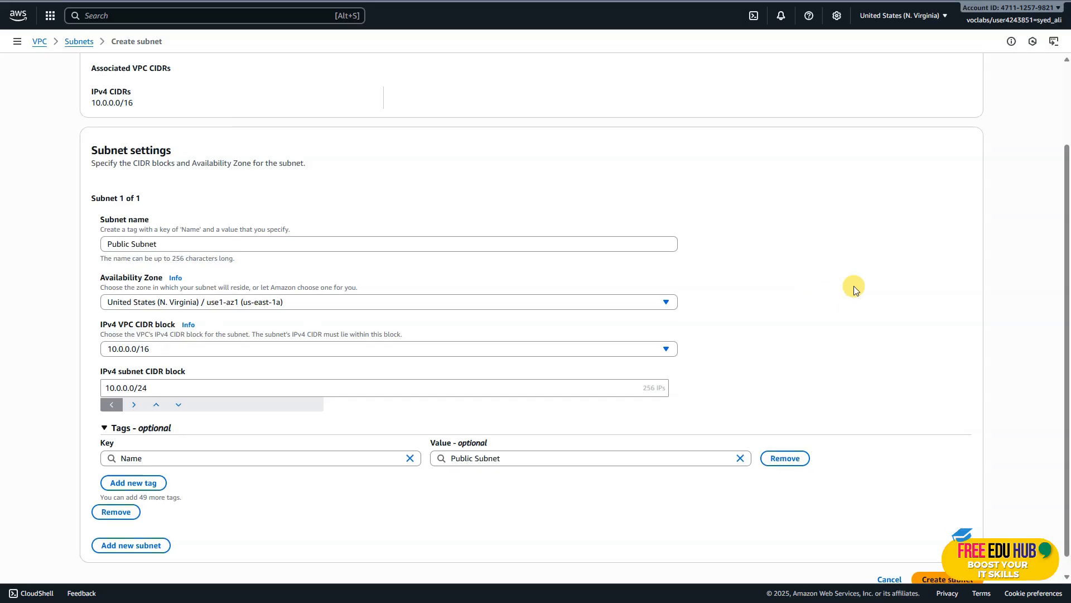
{"action": "scroll", "coordinate": [848, 291], "scroll_direction": "down", "scroll_amount": 1}
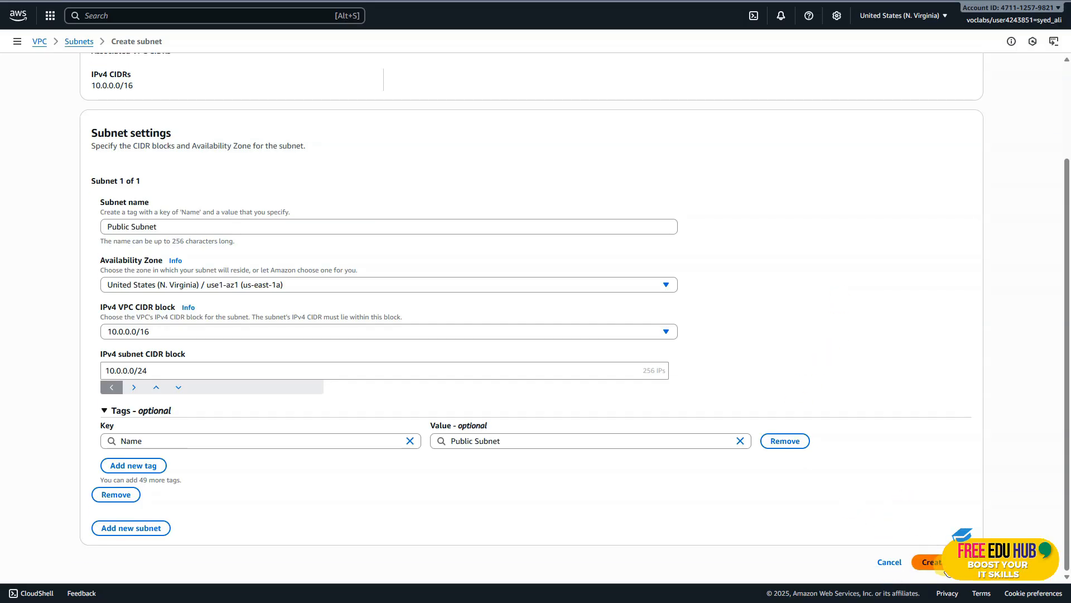
{"action": "left_click", "coordinate": [929, 562]}
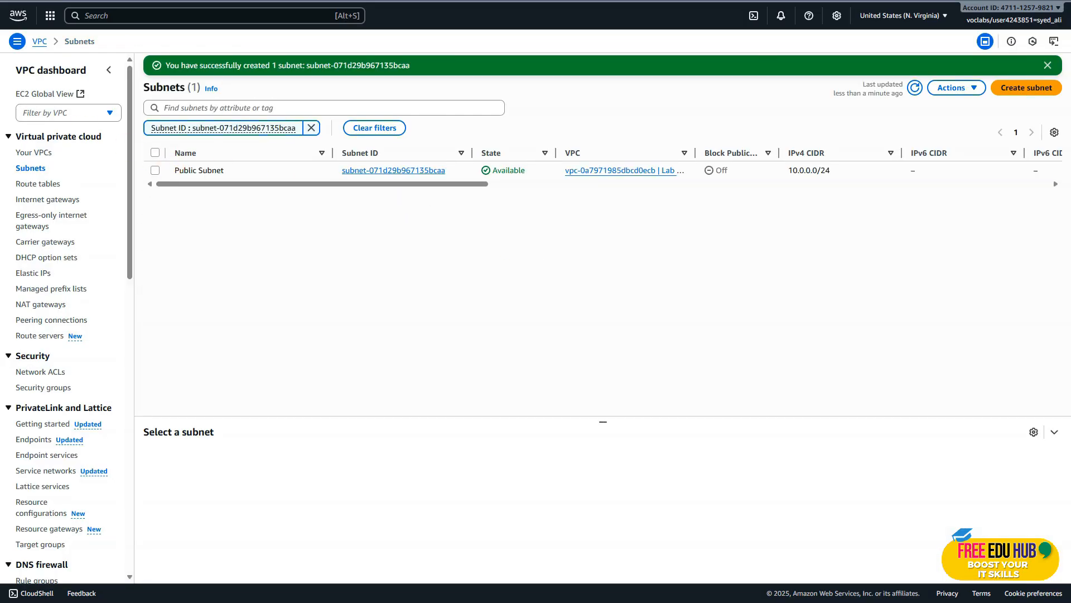
Check the next lab instruction and create an internet gateway named Lab IGW in the VPC console.
{"action": "key", "text": "ctrl+shift+Tab"}
{"action": "scroll", "coordinate": [438, 268], "scroll_direction": "down", "scroll_amount": 1}
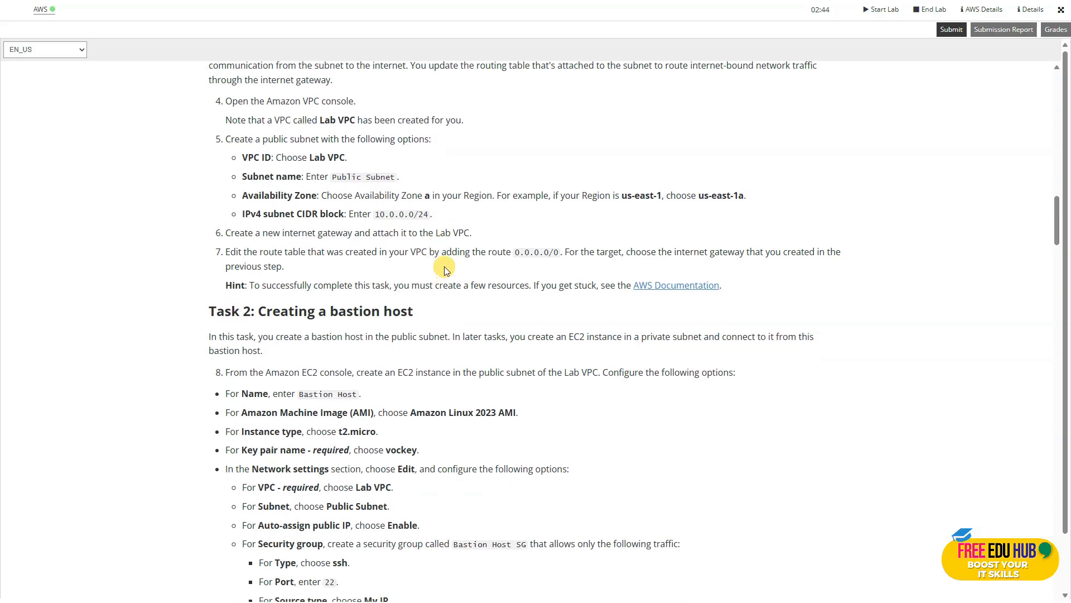
{"action": "scroll", "coordinate": [444, 270], "scroll_direction": "down", "scroll_amount": 1}
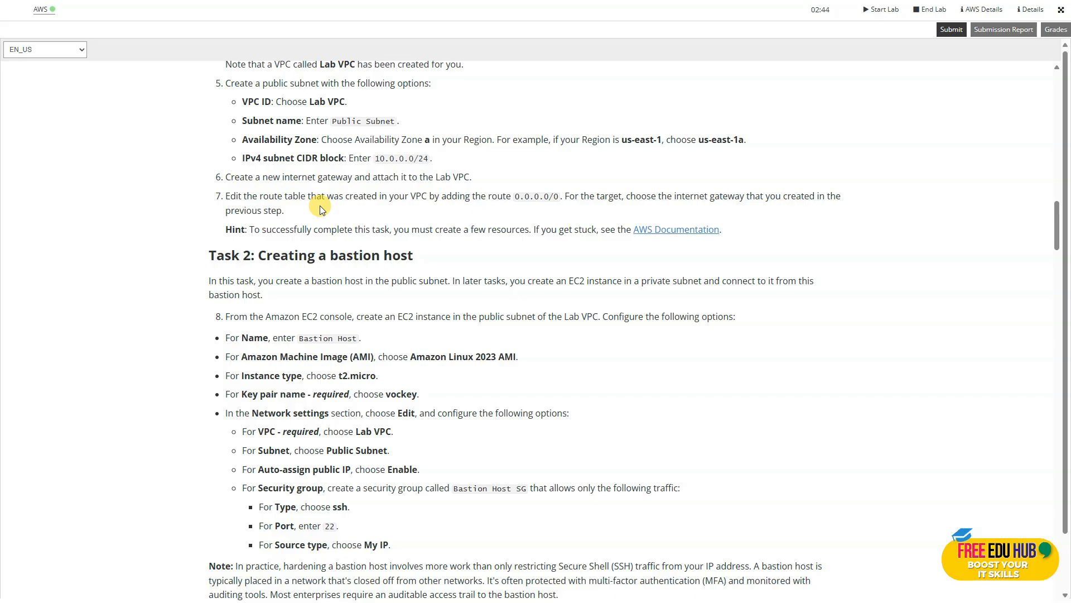
{"action": "left_click_drag", "start_coordinate": [359, 178], "coordinate": [302, 178]}
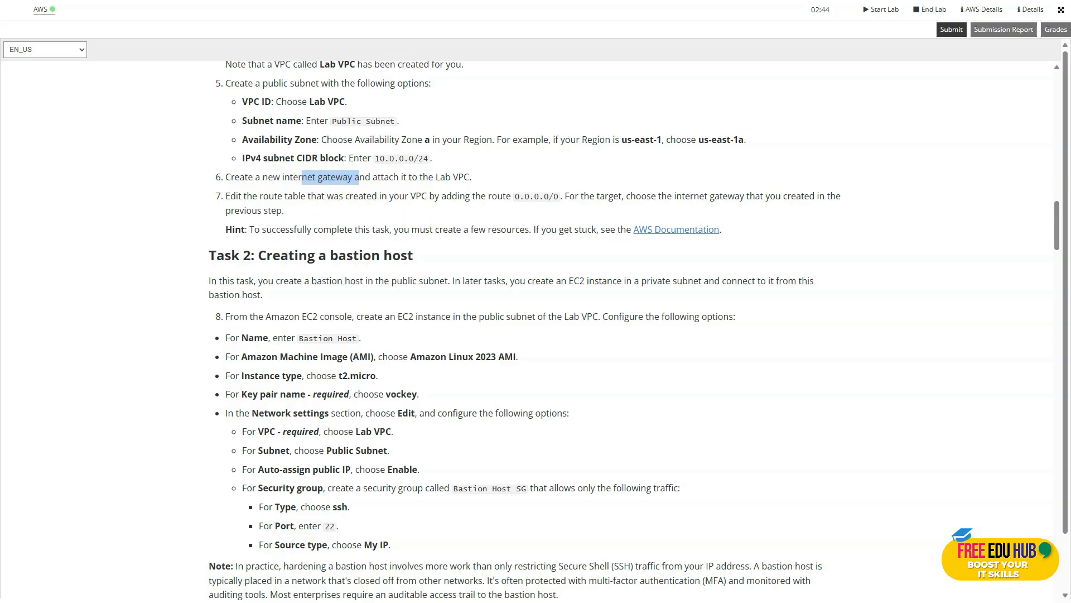
{"action": "key", "text": "ctrl+Tab"}
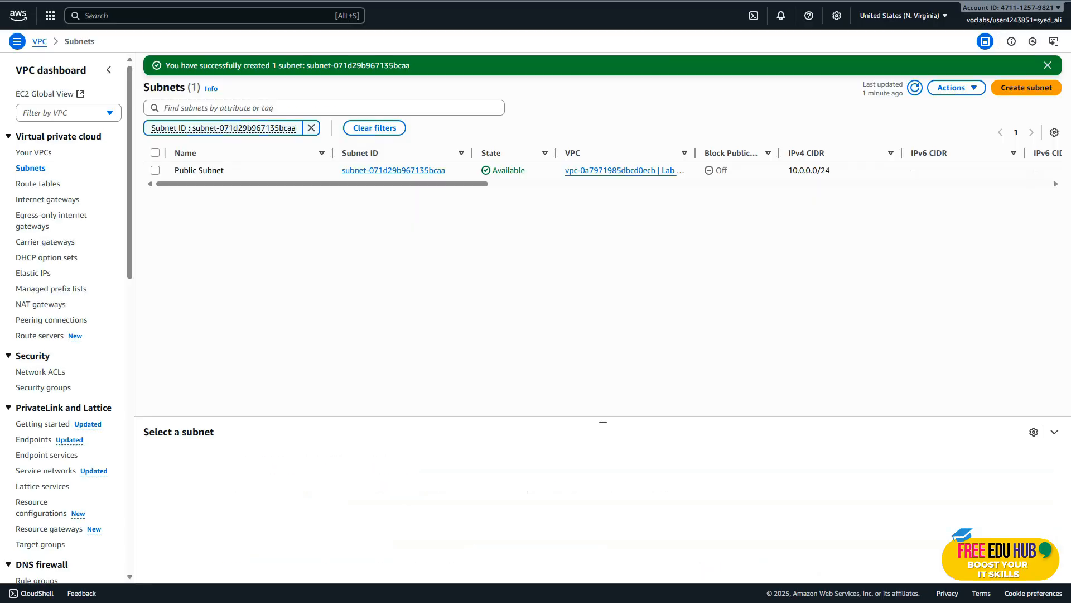
{"action": "left_click", "coordinate": [36, 201]}
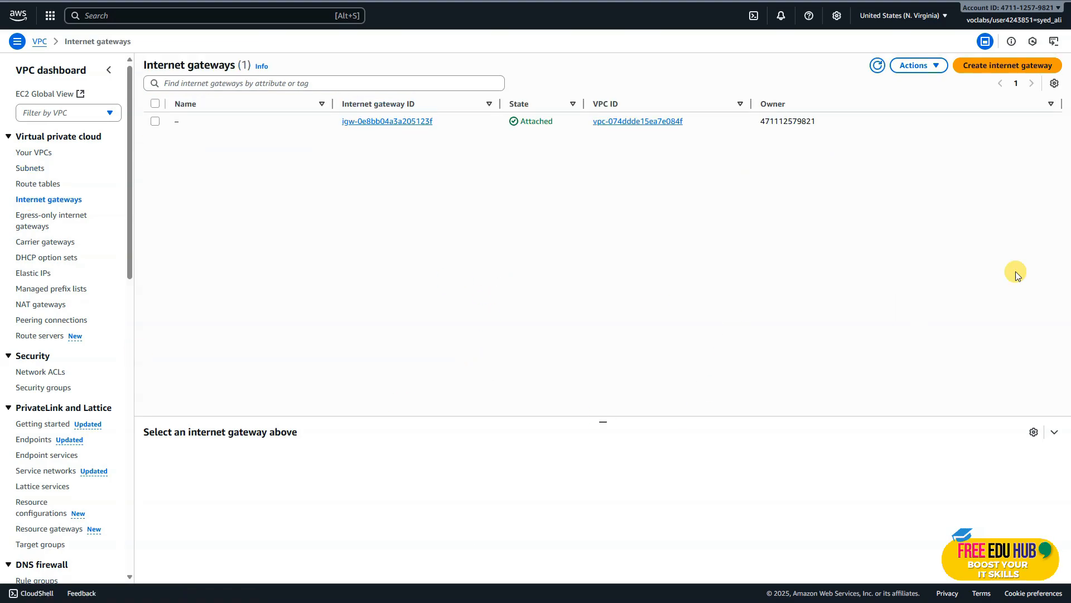
{"action": "left_click", "coordinate": [988, 68]}
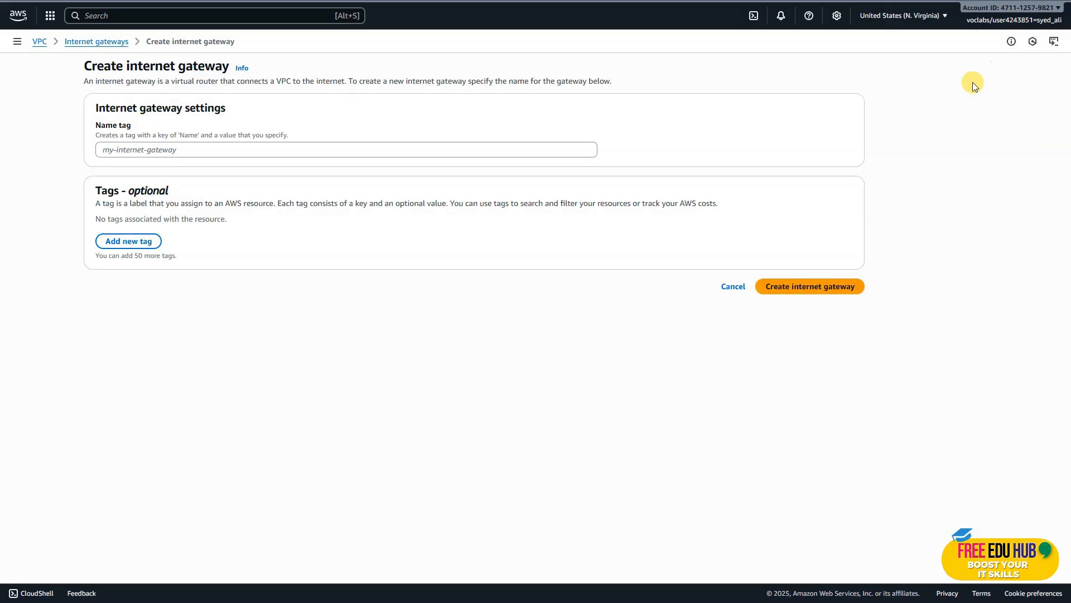
{"action": "type", "text": "Lab IGW"}
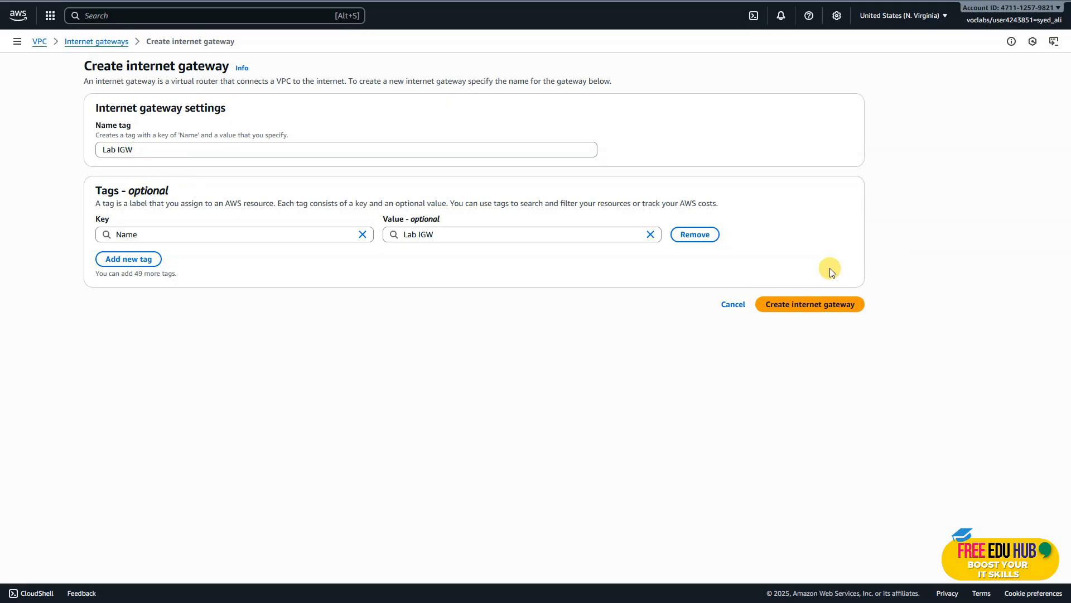
{"action": "left_click", "coordinate": [809, 305]}
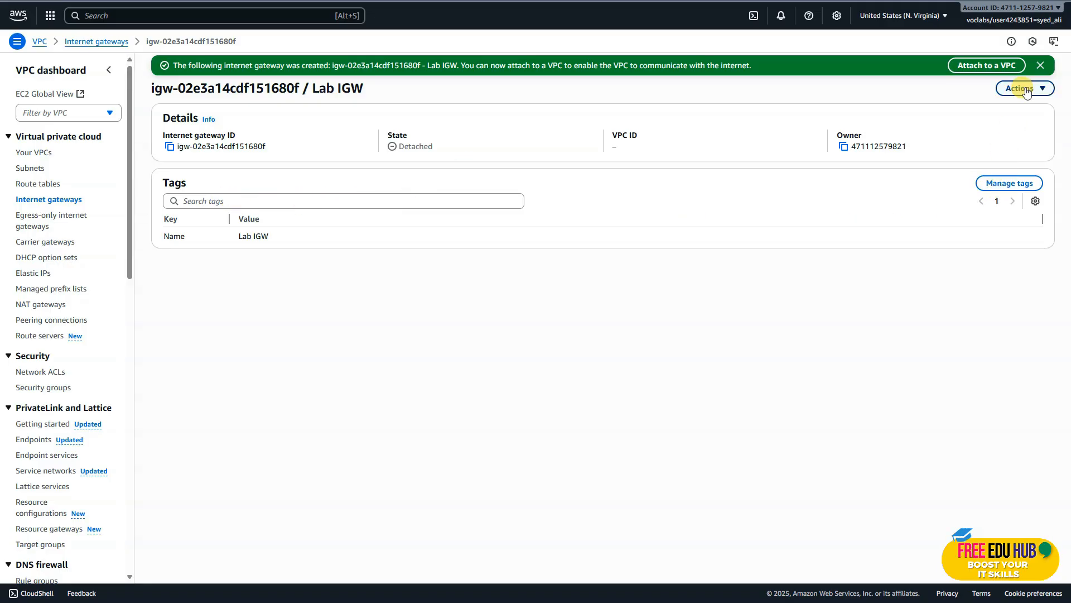
Attach the Lab IGW internet gateway to Lab VPC.
{"action": "left_click", "coordinate": [1023, 88]}
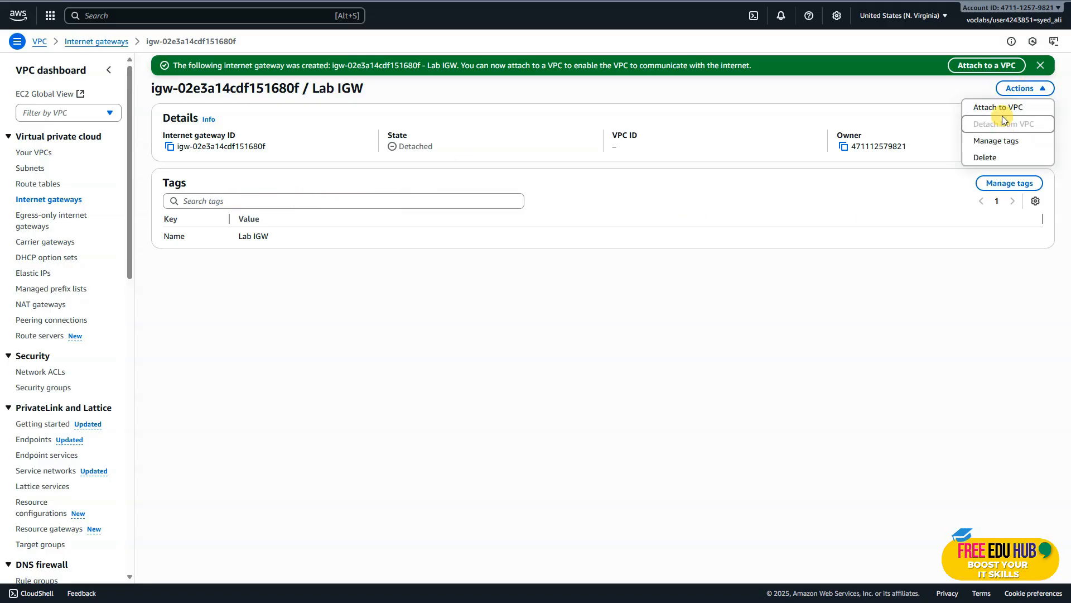
{"action": "left_click", "coordinate": [980, 67]}
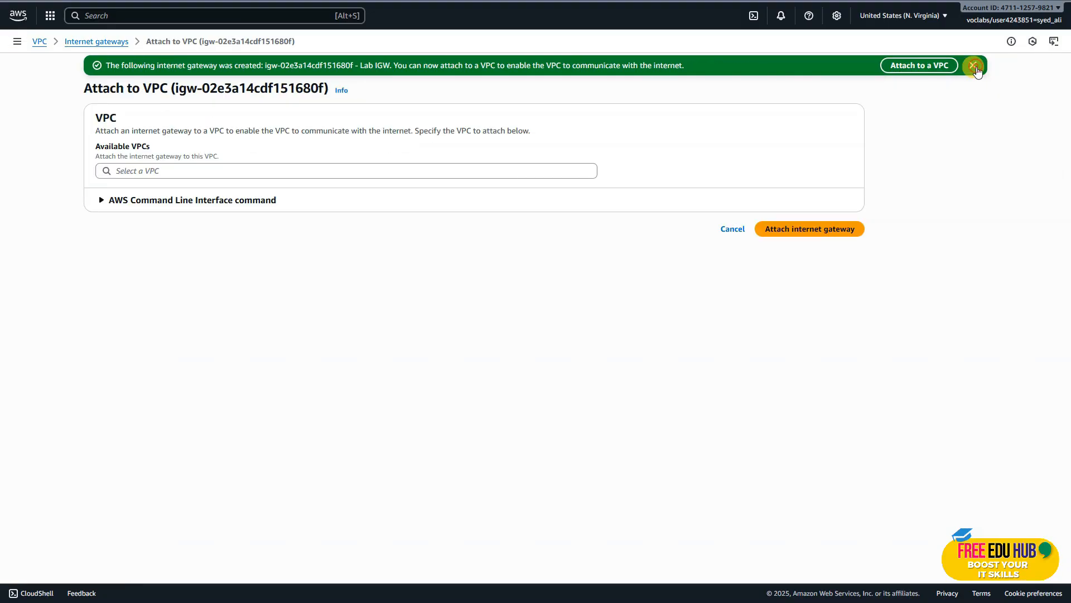
{"action": "left_click", "coordinate": [243, 169]}
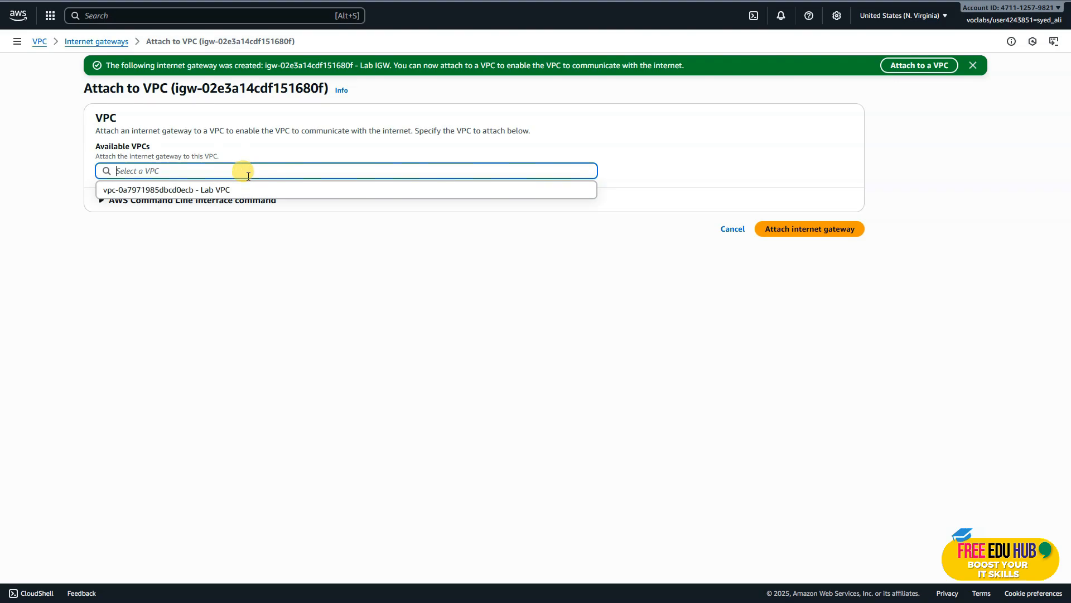
{"action": "left_click", "coordinate": [220, 190]}
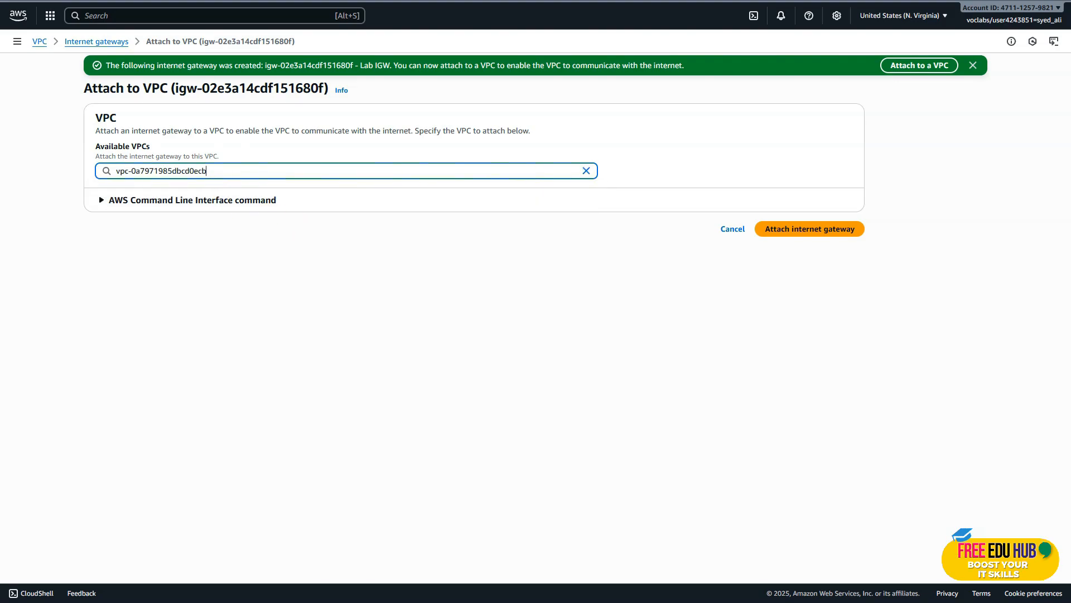
{"action": "left_click", "coordinate": [719, 365]}
{"action": "left_click", "coordinate": [809, 239]}
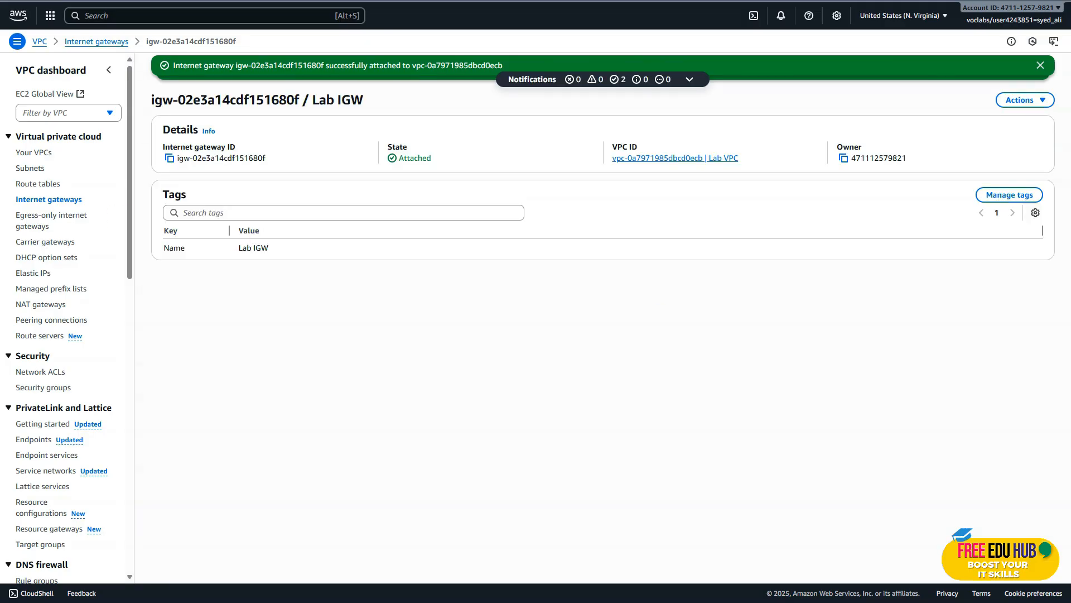
Check the route table instruction in the lab guide and open the route table of Lab VPC from its resource map.
{"action": "key", "text": "ctrl+Tab"}
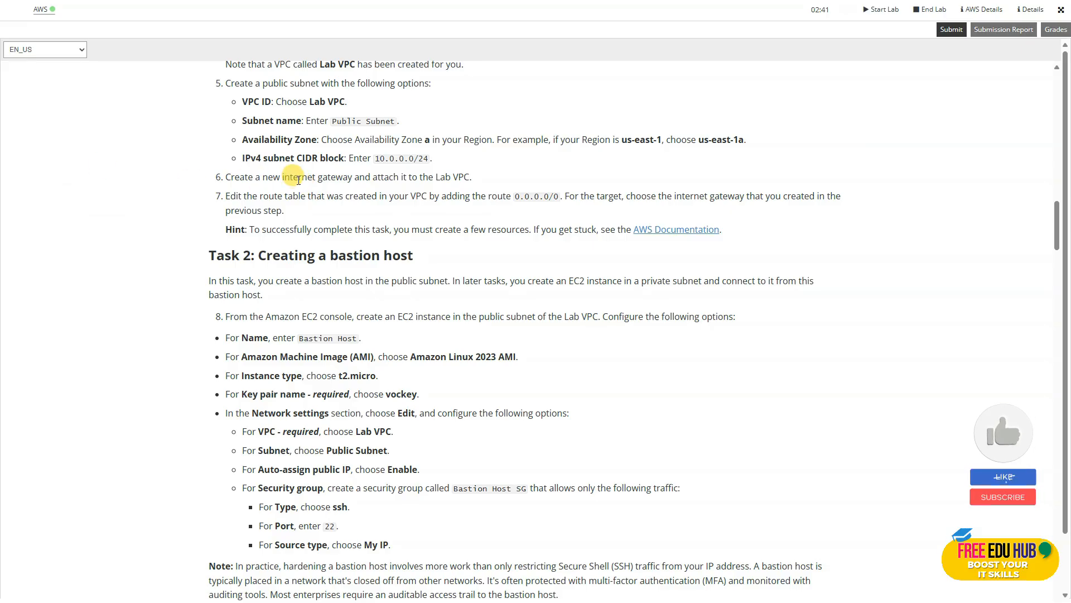
{"action": "left_click_drag", "start_coordinate": [318, 177], "coordinate": [472, 176]}
{"action": "left_click", "coordinate": [326, 198]}
{"action": "scroll", "coordinate": [315, 222], "scroll_direction": "down", "scroll_amount": 3}
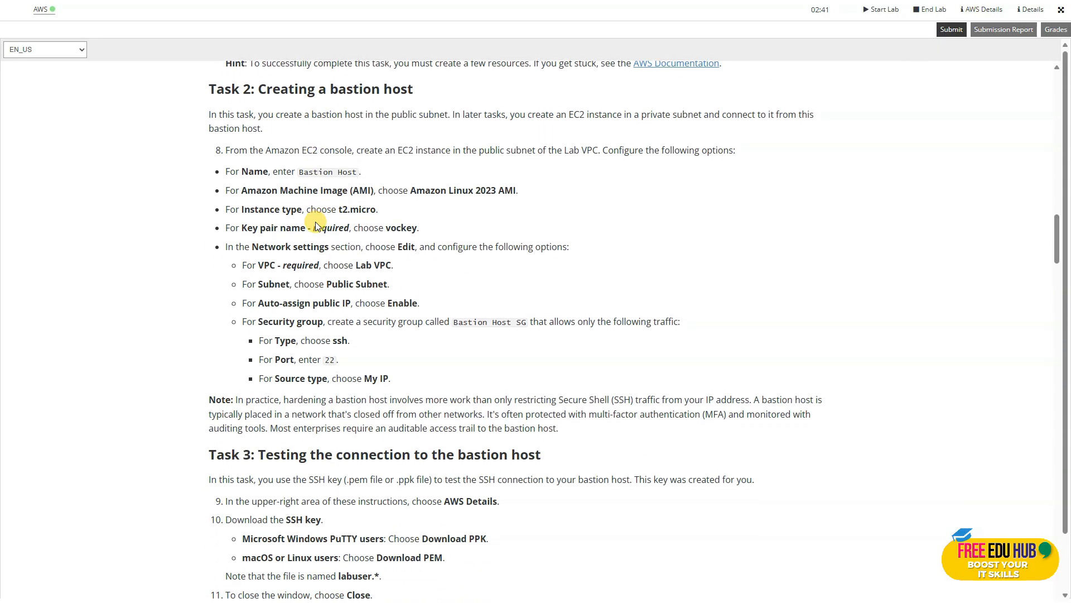
{"action": "key", "text": "ctrl+Tab"}
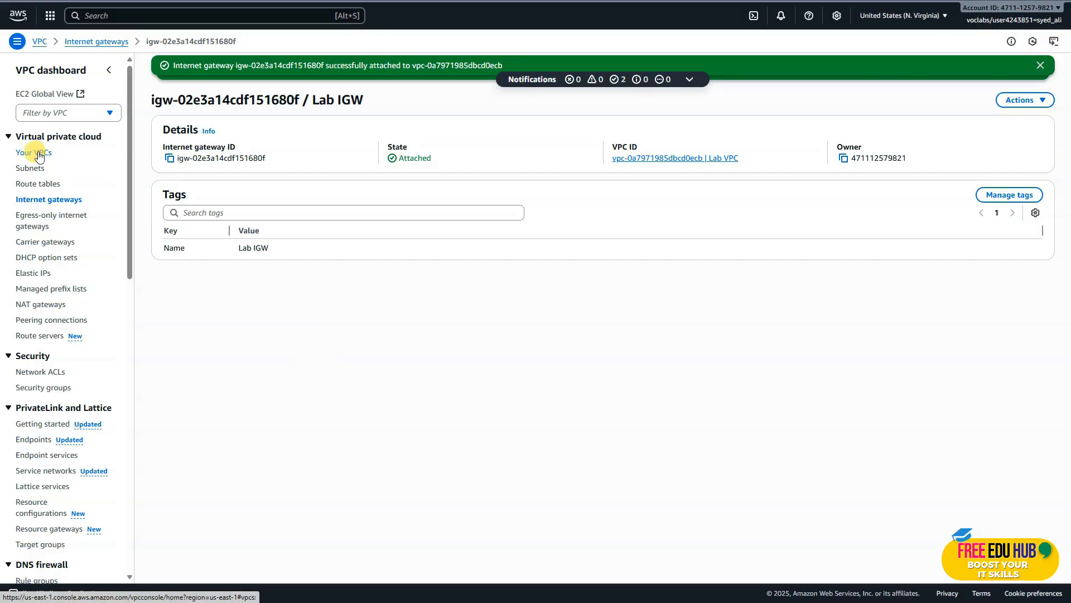
{"action": "left_click", "coordinate": [37, 153]}
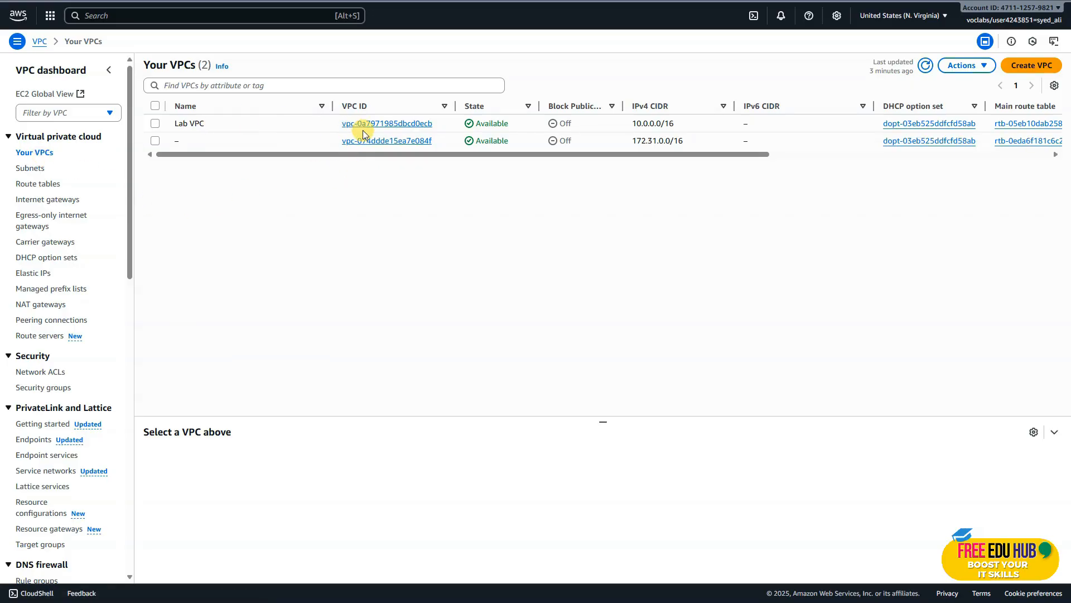
{"action": "left_click", "coordinate": [387, 124]}
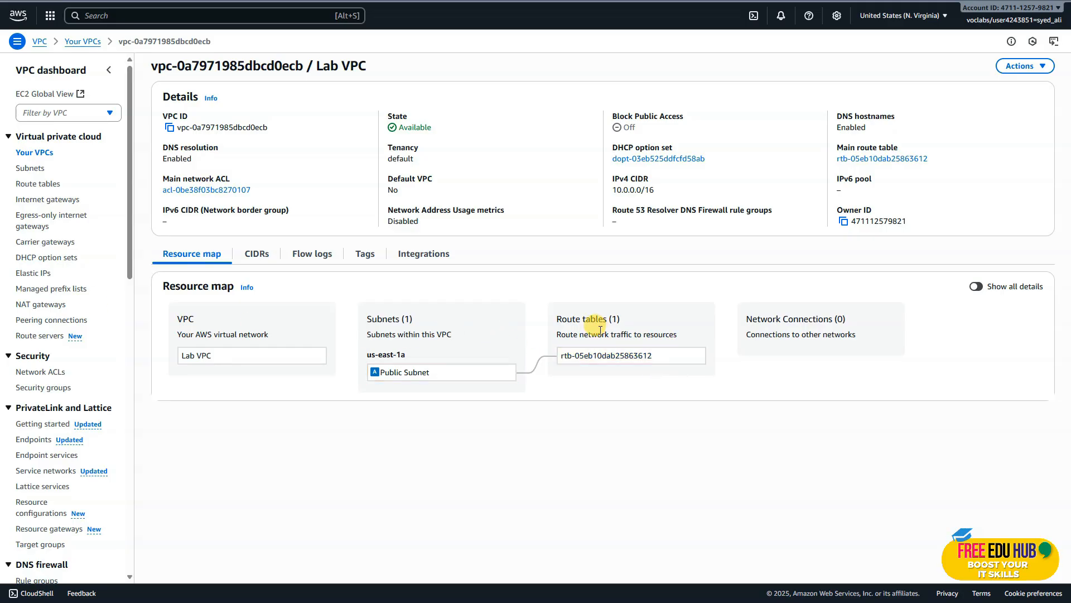
{"action": "left_click", "coordinate": [693, 357]}
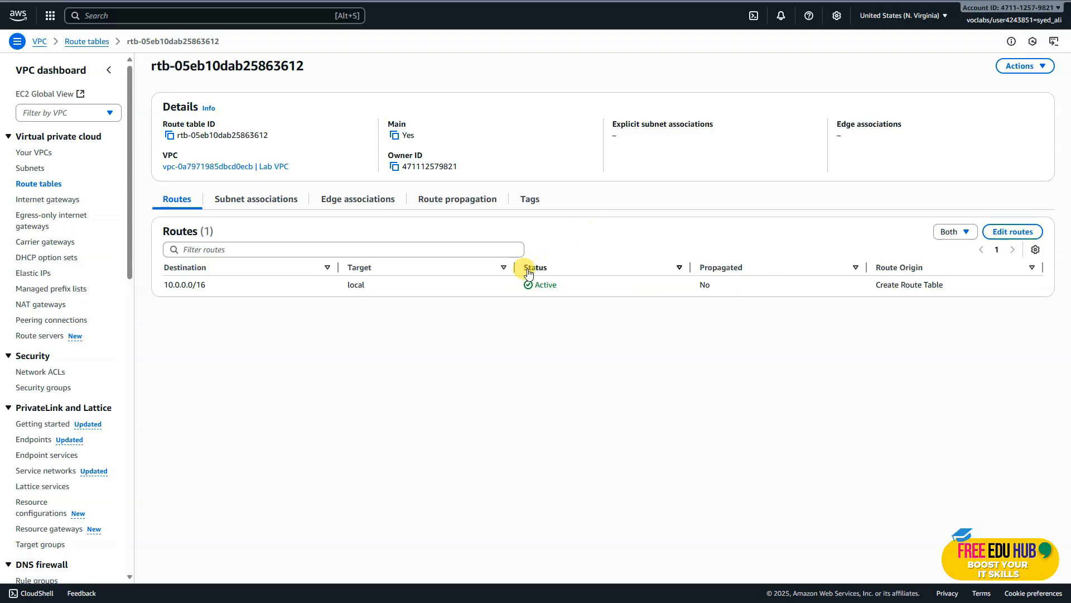
Add a route with destination 0.0.0.0/0 targeting the Lab IGW internet gateway to the route table and save it.
{"action": "left_click", "coordinate": [999, 231]}
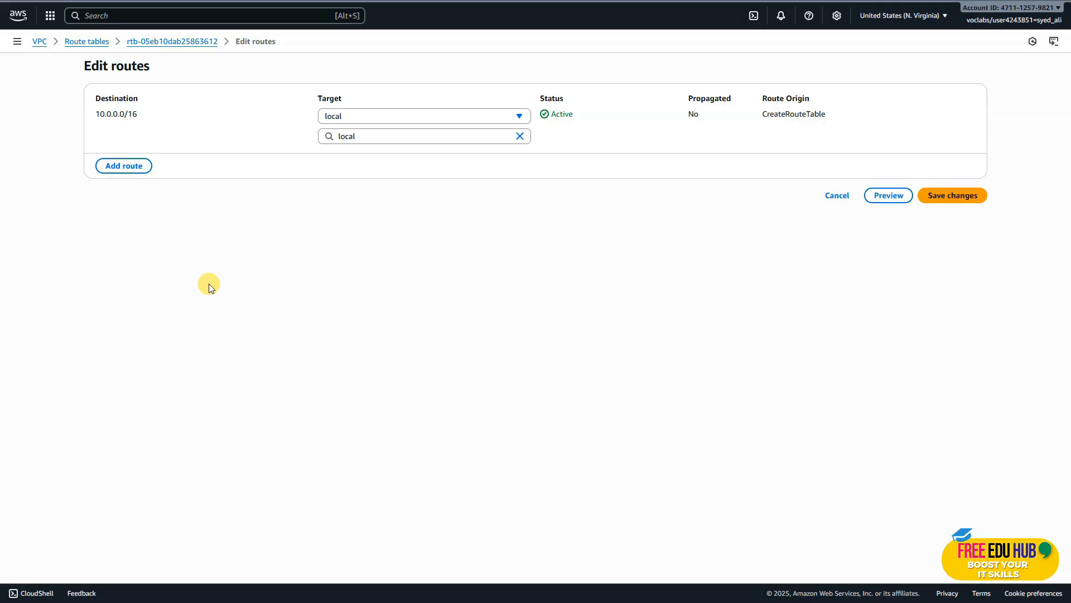
{"action": "left_click", "coordinate": [131, 167]}
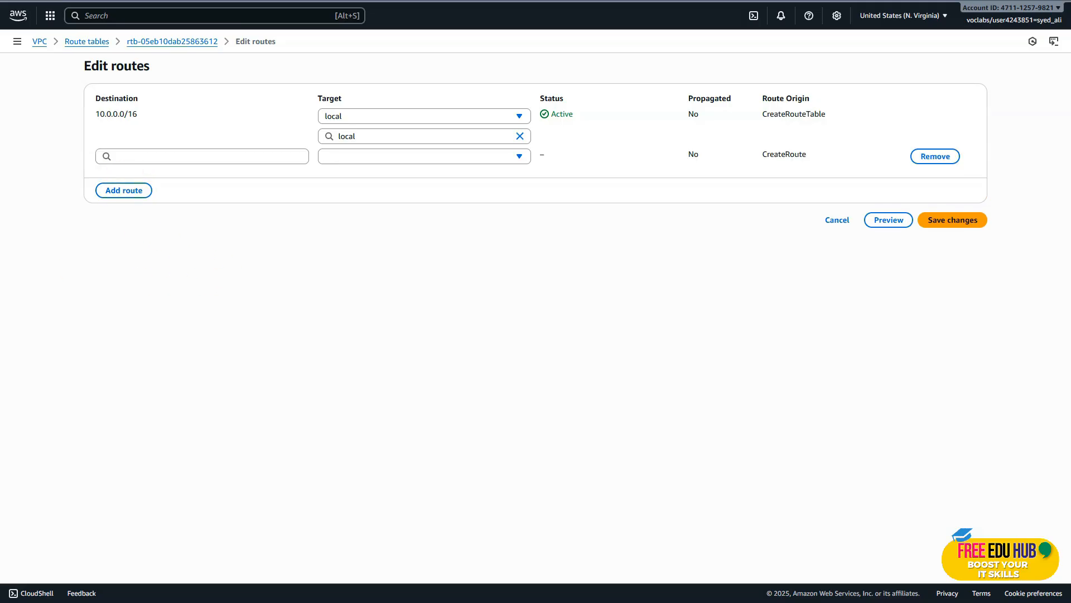
{"action": "left_click", "coordinate": [170, 156]}
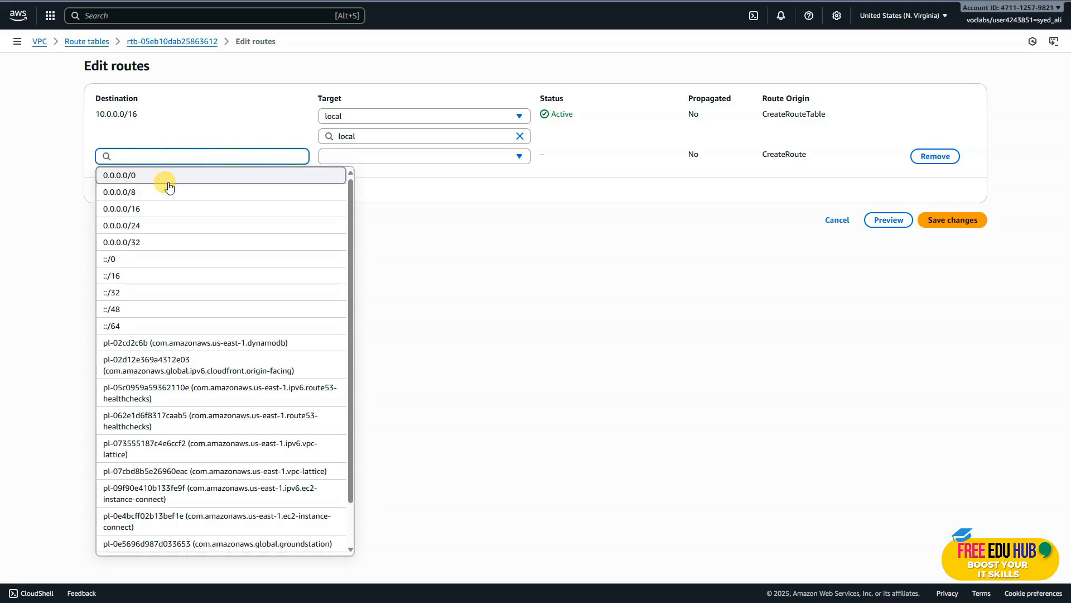
{"action": "left_click", "coordinate": [166, 175]}
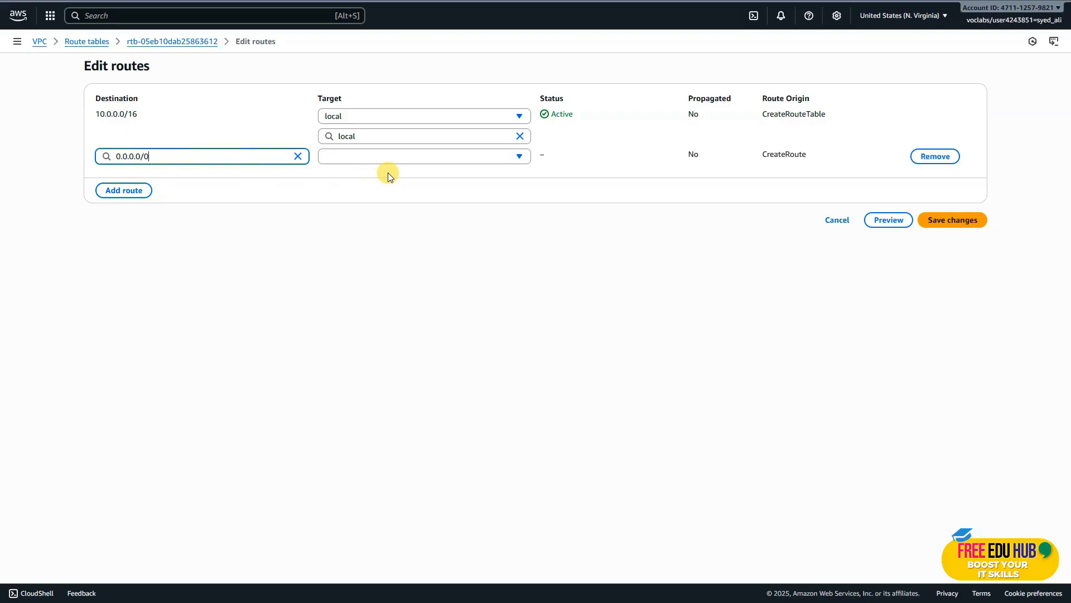
{"action": "left_click", "coordinate": [418, 159]}
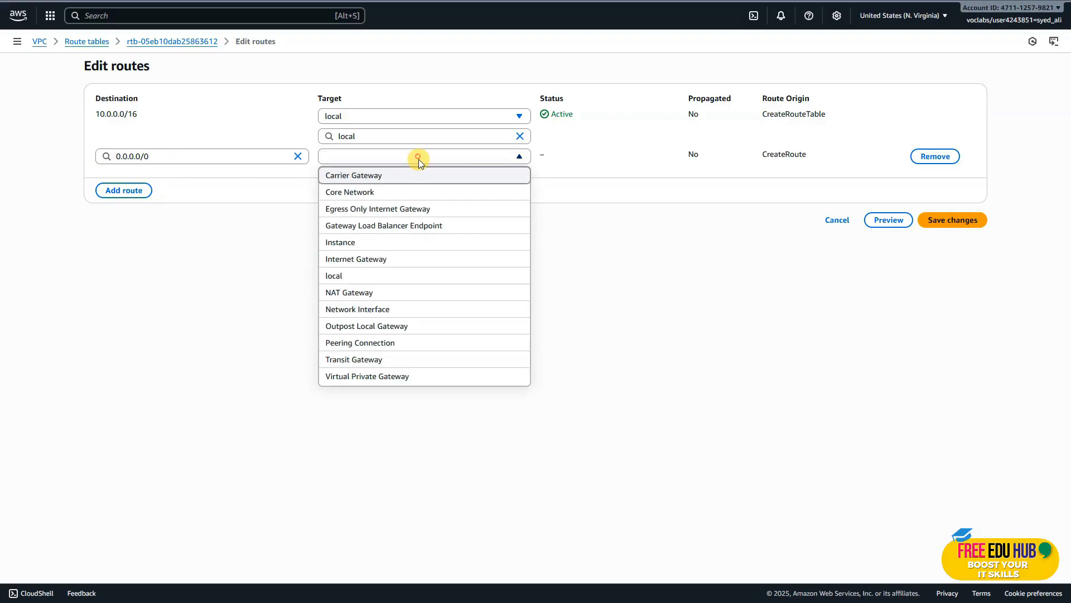
{"action": "left_click", "coordinate": [418, 263]}
{"action": "left_click", "coordinate": [397, 178]}
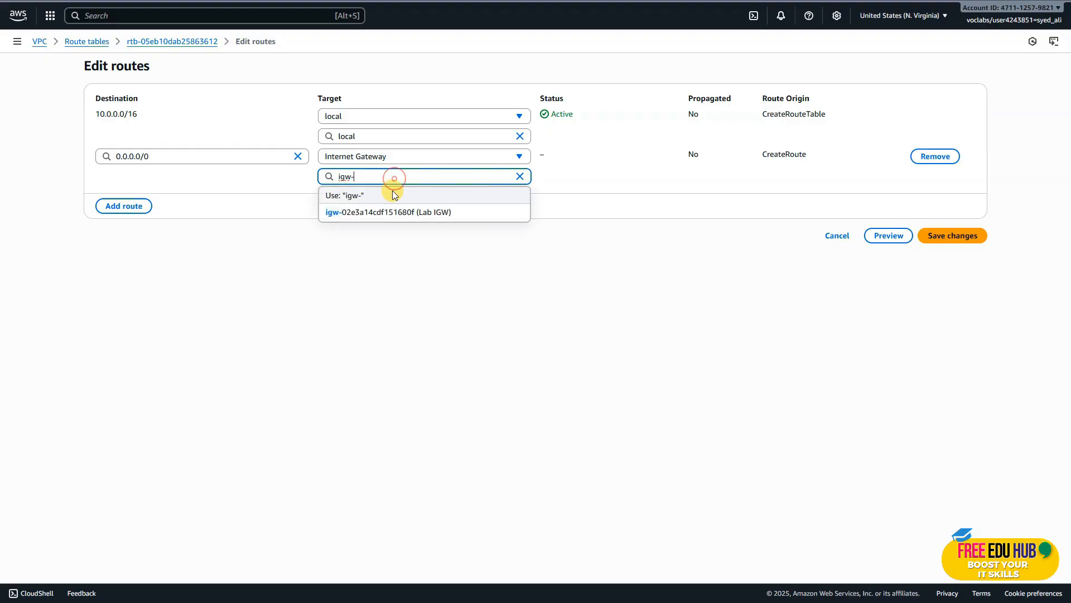
{"action": "left_click", "coordinate": [374, 213]}
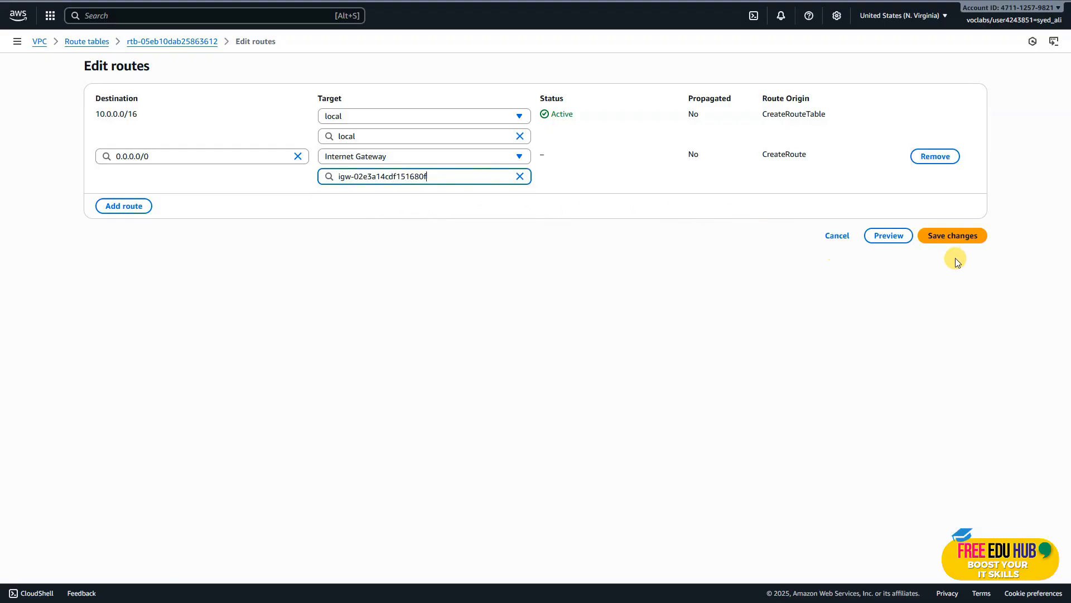
{"action": "left_click", "coordinate": [955, 236]}
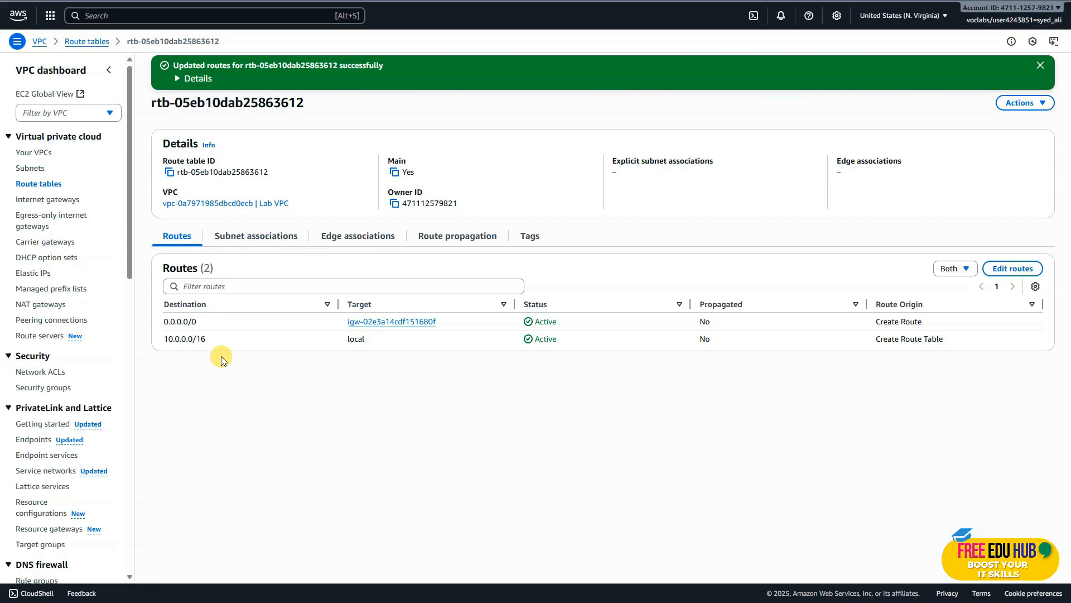
Review the resource map of Lab VPC and read the Task 2 instructions for the bastion host.
{"action": "left_click", "coordinate": [231, 203]}
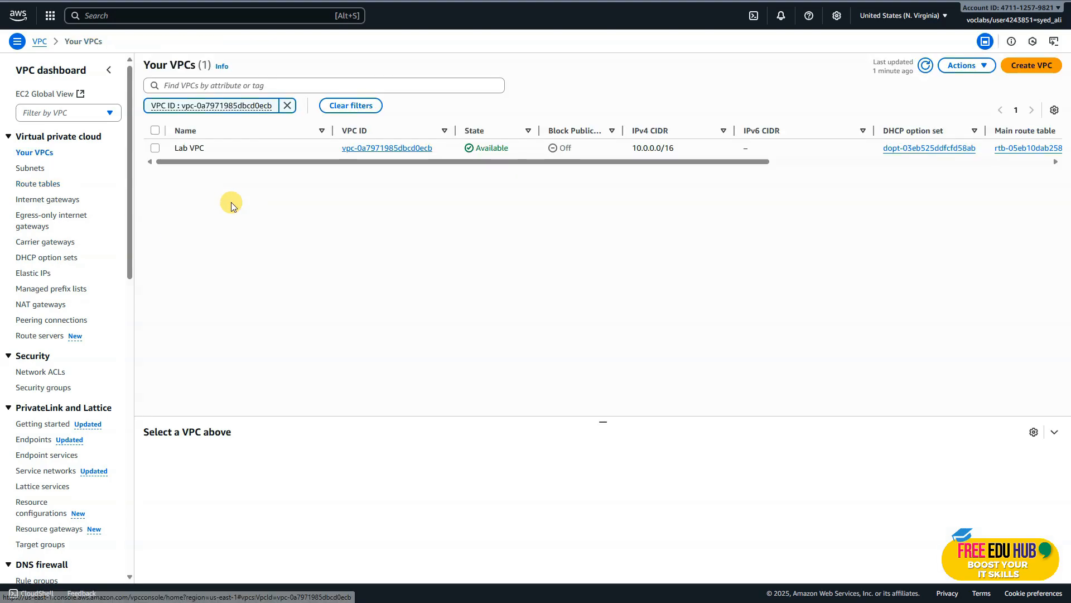
{"action": "left_click", "coordinate": [375, 148]}
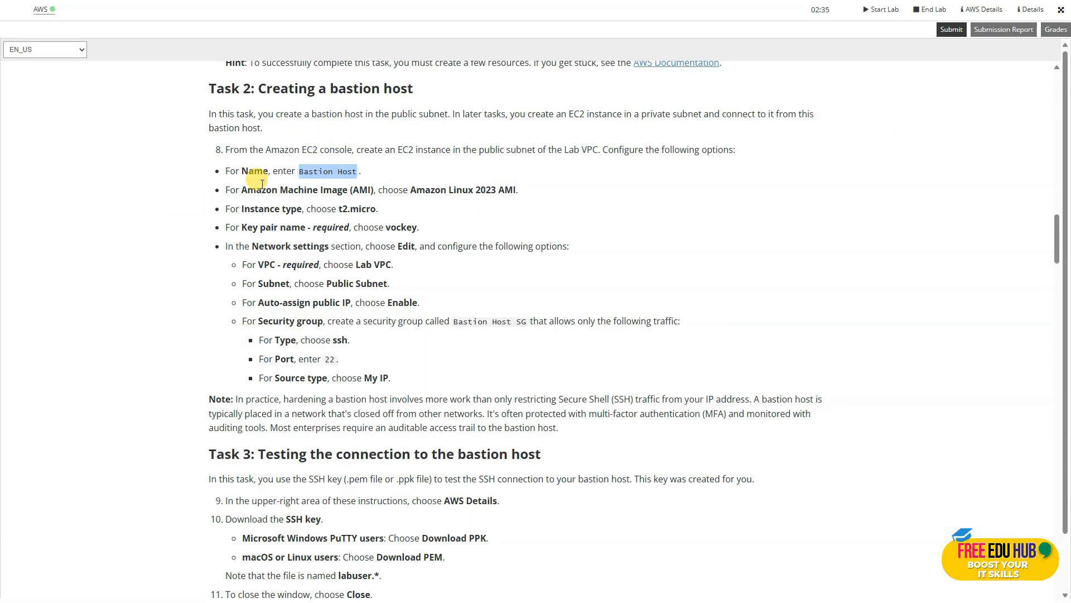
{"action": "left_click", "coordinate": [261, 185]}
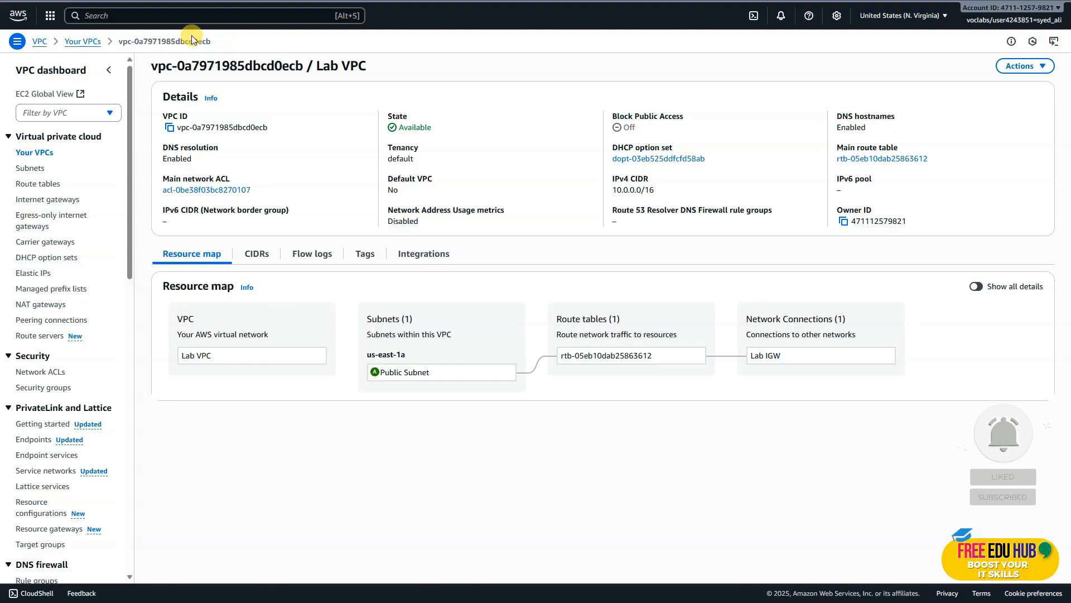
Search the AWS console for EC2, open its instances list and start launching a new instance.
{"action": "left_click", "coordinate": [158, 15]}
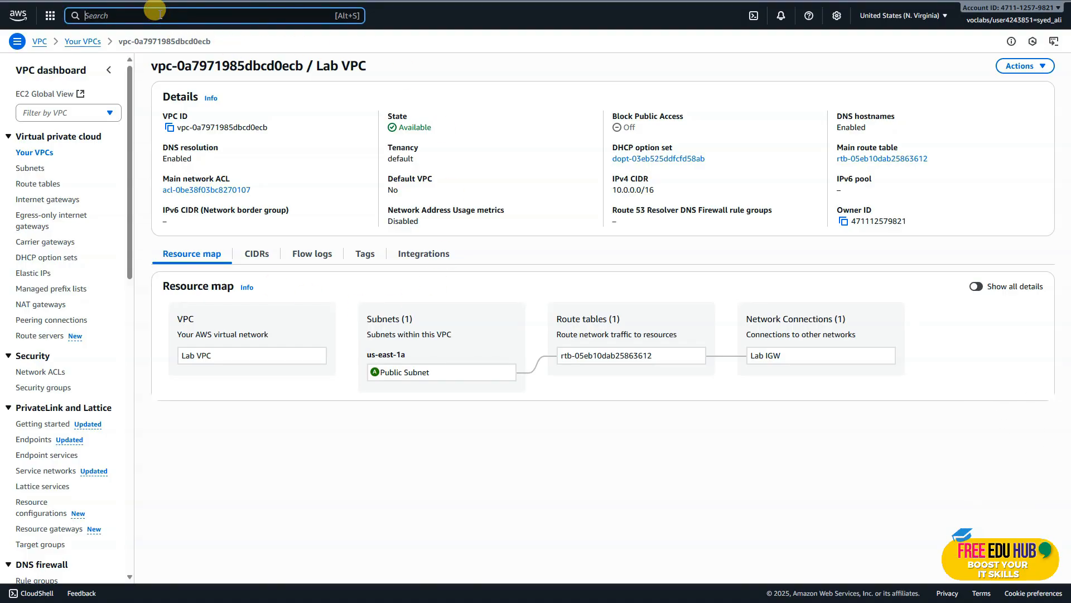
{"action": "key", "text": "Caps_Lock"}
{"action": "type", "text": "EC2"}
{"action": "left_click", "coordinate": [242, 79]}
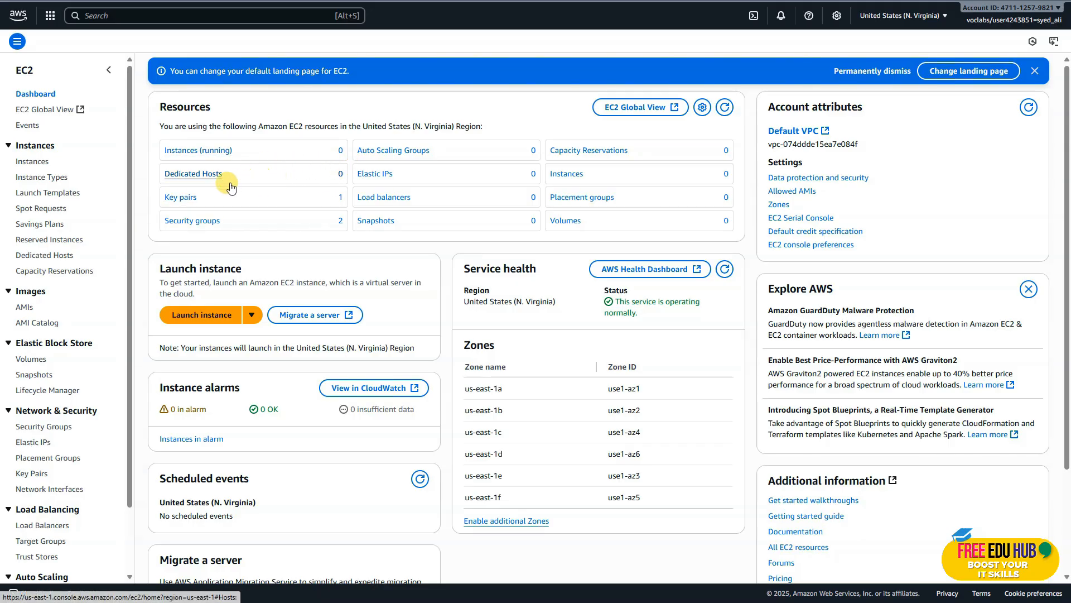
{"action": "left_click", "coordinate": [31, 163]}
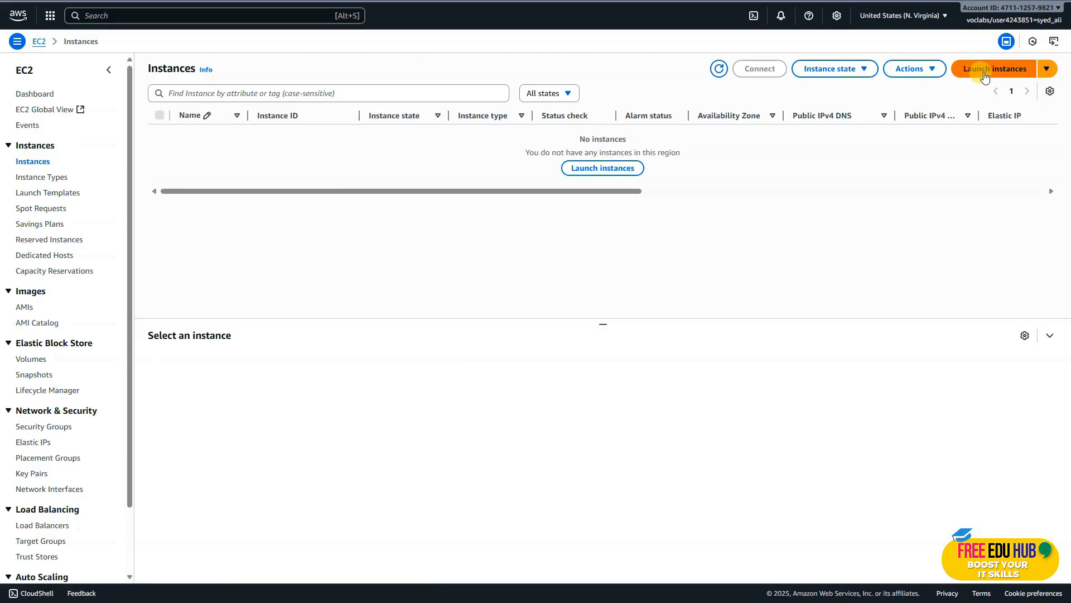
{"action": "left_click", "coordinate": [988, 74]}
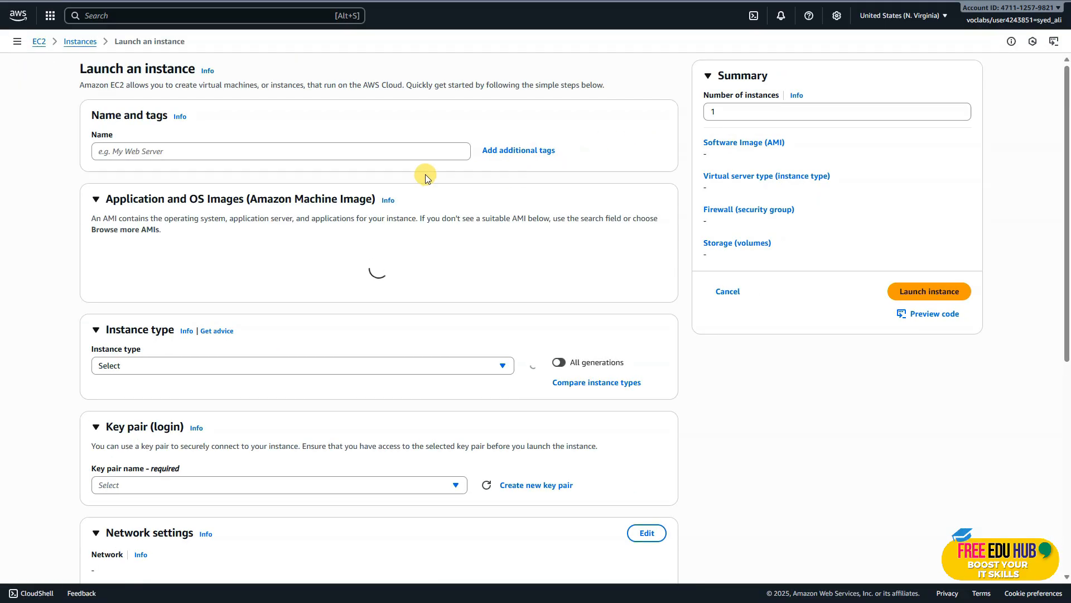
Name the instance Bastion Host and choose vockey as its key pair.
{"action": "left_click", "coordinate": [138, 151]}
{"action": "type", "text": "Bastion Host"}
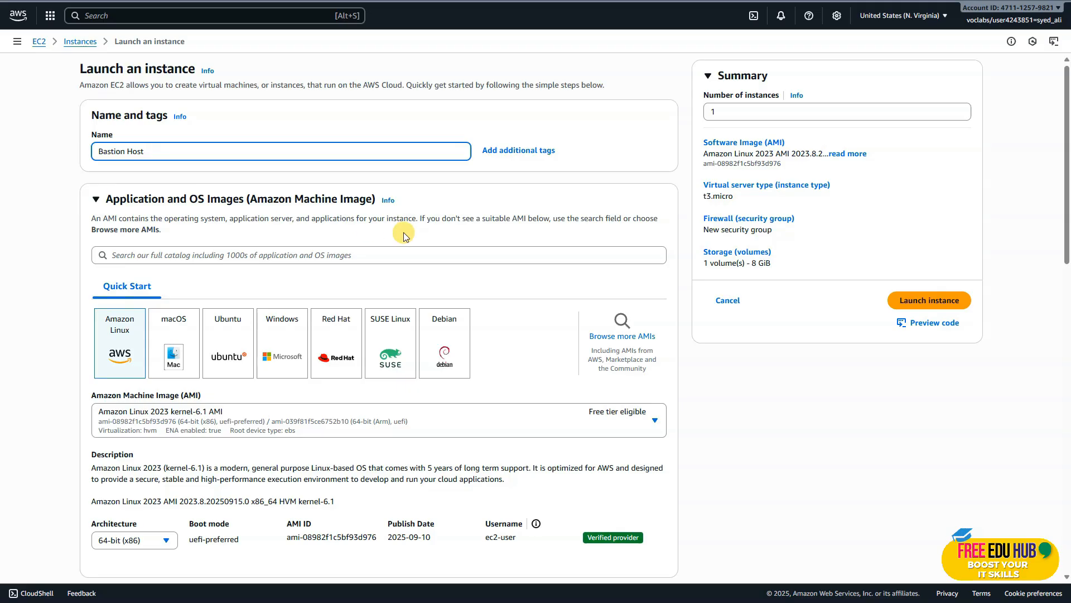
{"action": "scroll", "coordinate": [403, 232], "scroll_direction": "down", "scroll_amount": 2}
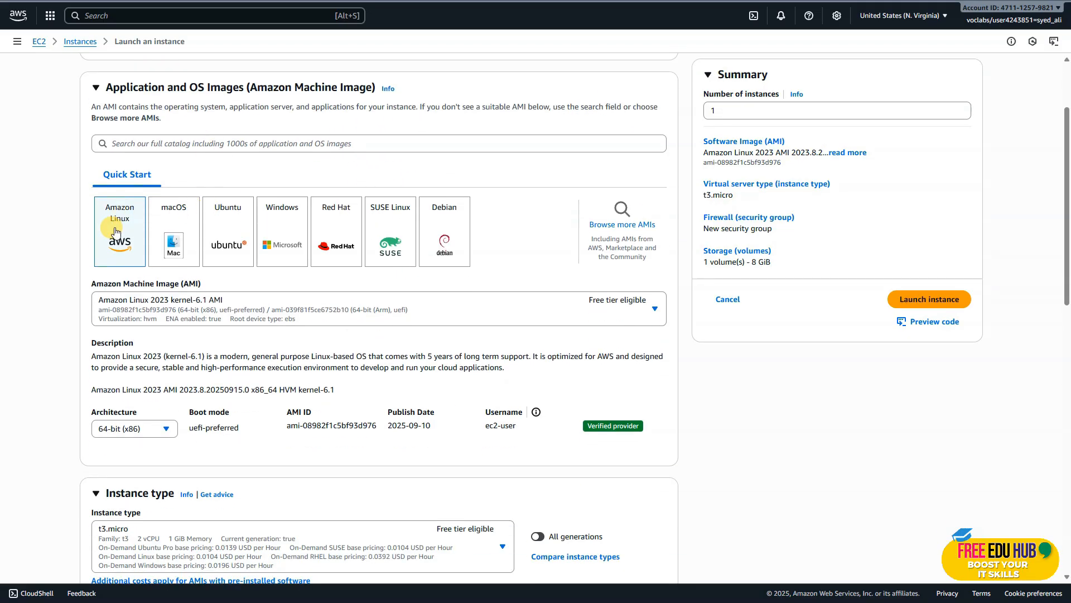
{"action": "scroll", "coordinate": [115, 231], "scroll_direction": "down", "scroll_amount": 1}
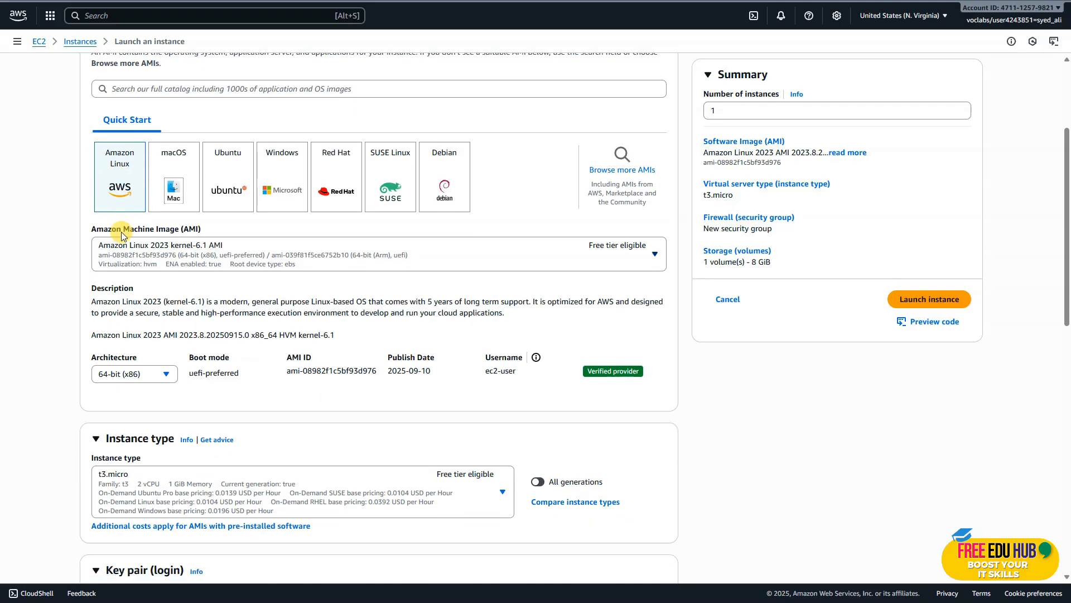
{"action": "scroll", "coordinate": [168, 259], "scroll_direction": "down", "scroll_amount": 1}
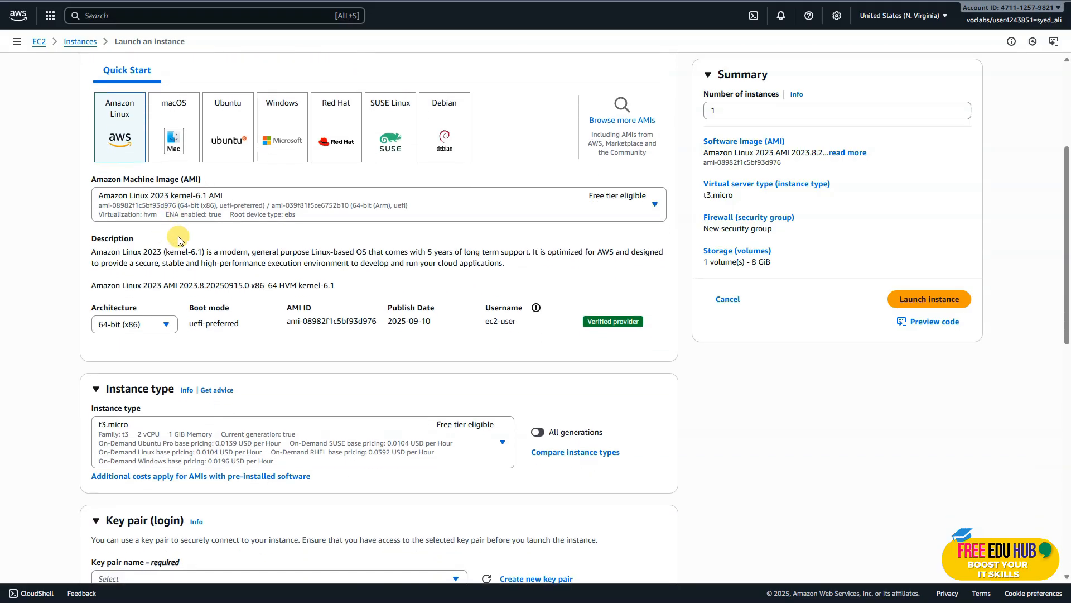
{"action": "scroll", "coordinate": [251, 260], "scroll_direction": "down", "scroll_amount": 2}
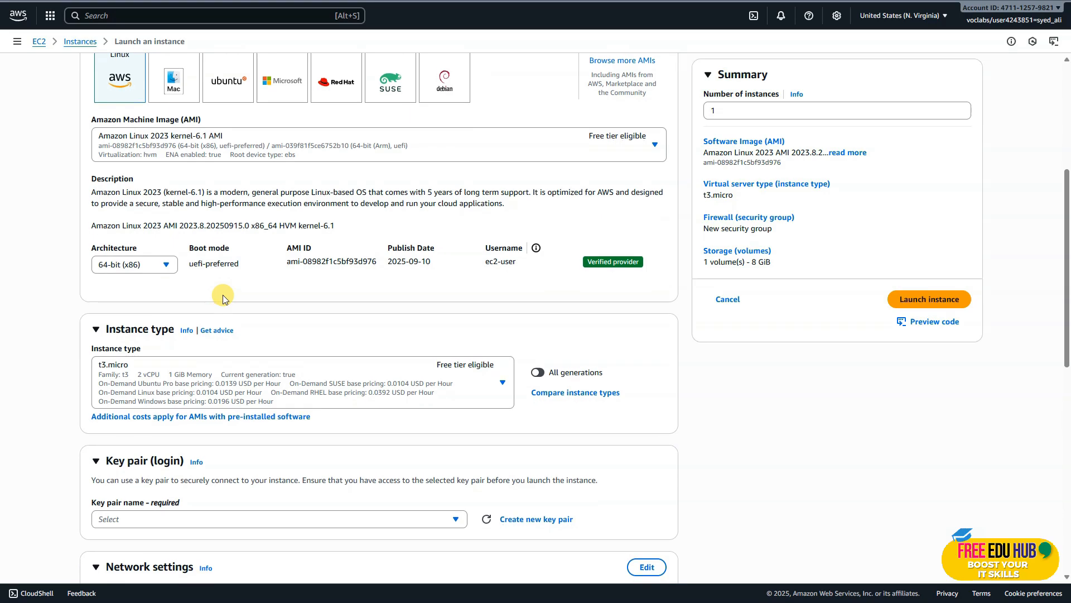
{"action": "scroll", "coordinate": [150, 318], "scroll_direction": "down", "scroll_amount": 2}
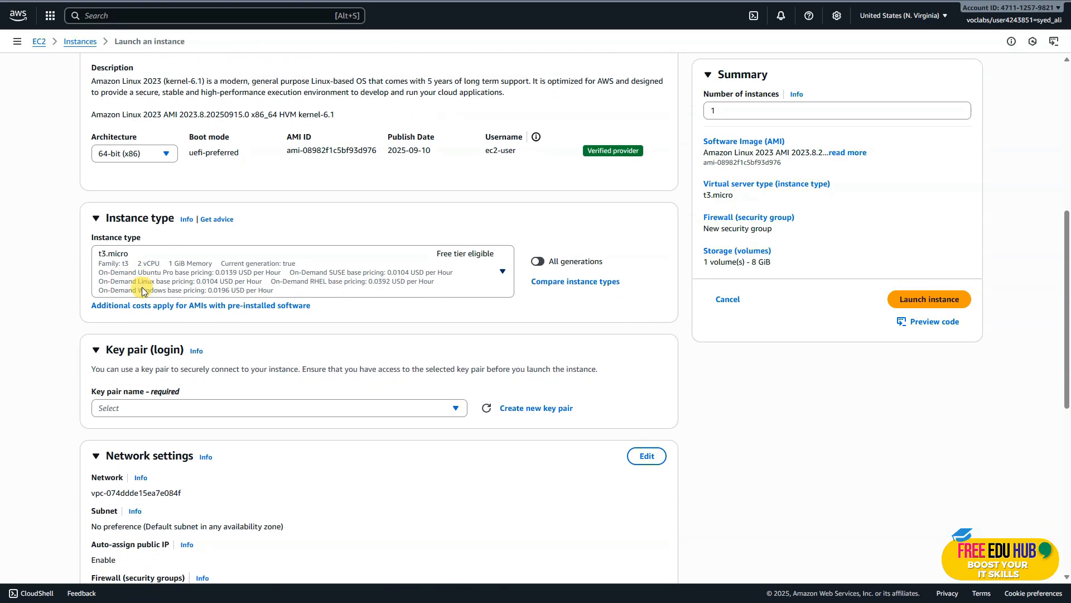
{"action": "scroll", "coordinate": [282, 267], "scroll_direction": "down", "scroll_amount": 1}
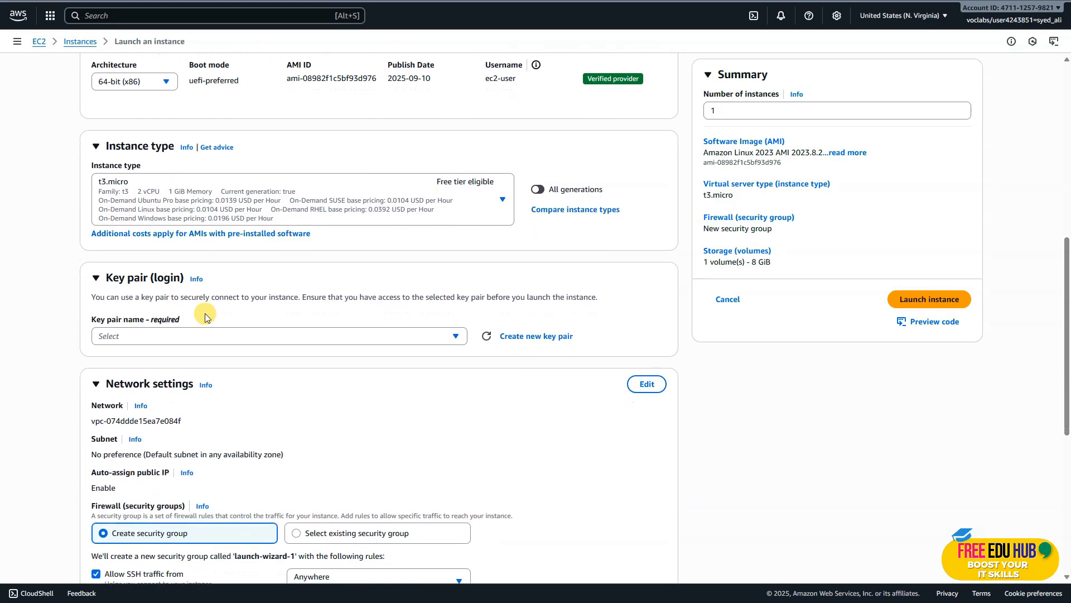
{"action": "left_click", "coordinate": [169, 308]}
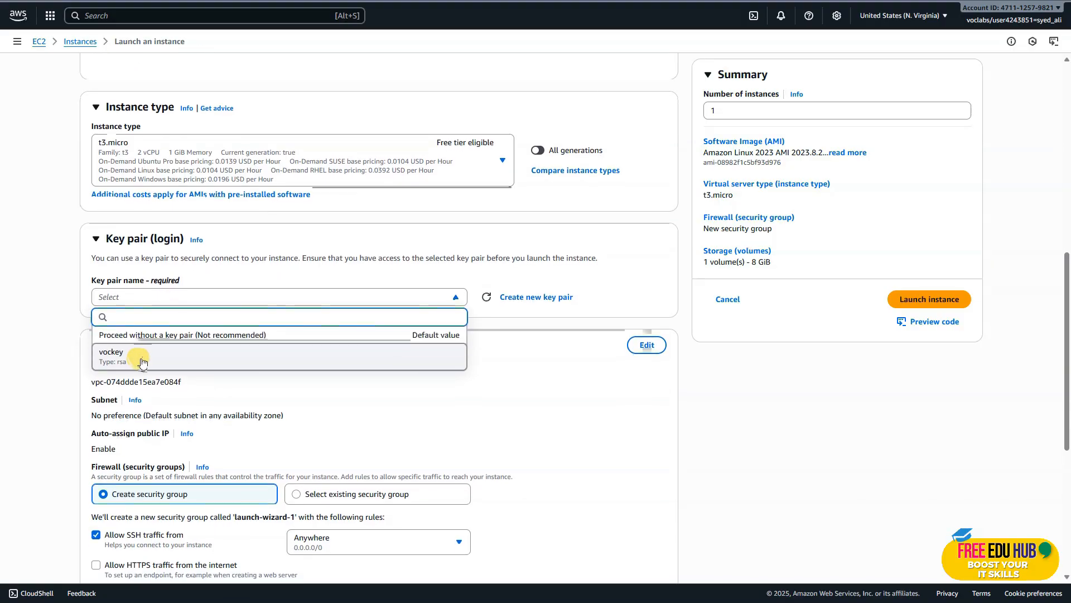
{"action": "left_click", "coordinate": [142, 356]}
{"action": "scroll", "coordinate": [146, 351], "scroll_direction": "down", "scroll_amount": 3}
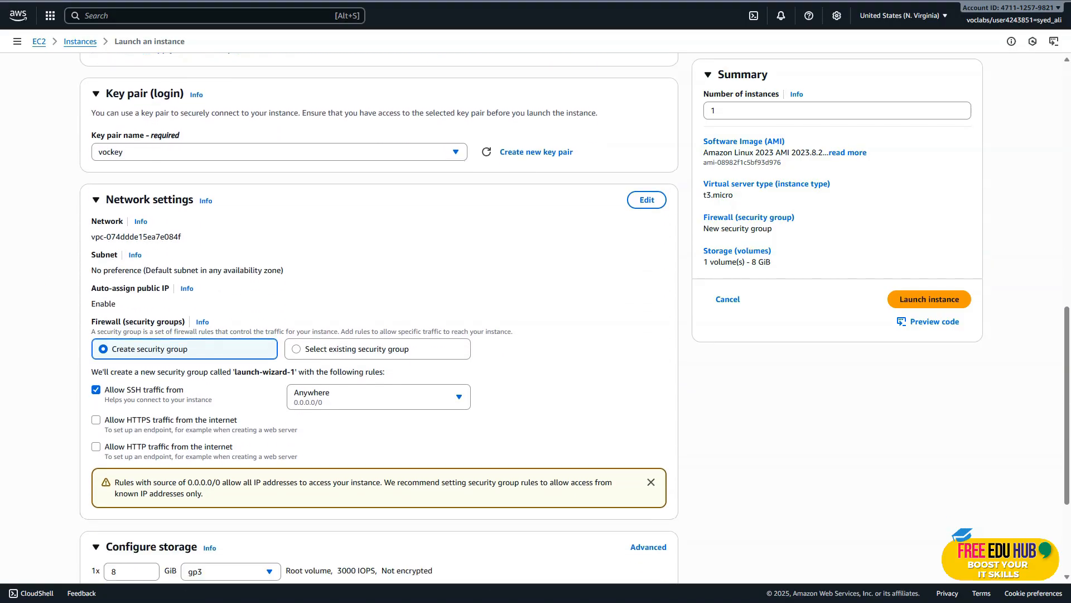
Edit the instance's network settings to use Lab VPC and enable auto-assign public IP.
{"action": "scroll", "coordinate": [497, 258], "scroll_direction": "down", "scroll_amount": 1}
{"action": "scroll", "coordinate": [571, 245], "scroll_direction": "up", "scroll_amount": 1}
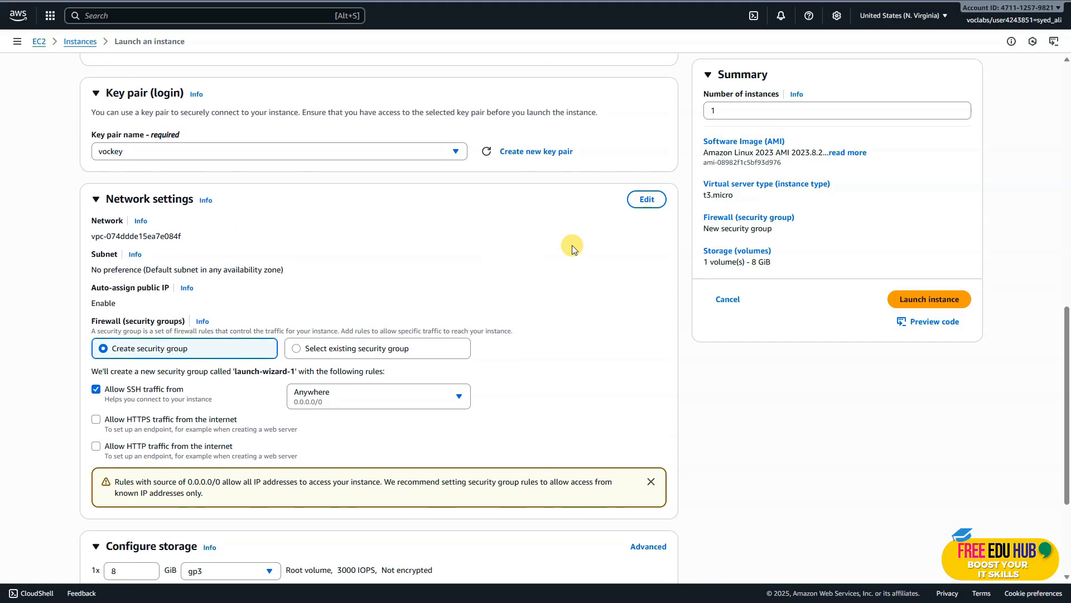
{"action": "left_click", "coordinate": [644, 201]}
{"action": "left_click", "coordinate": [353, 244]}
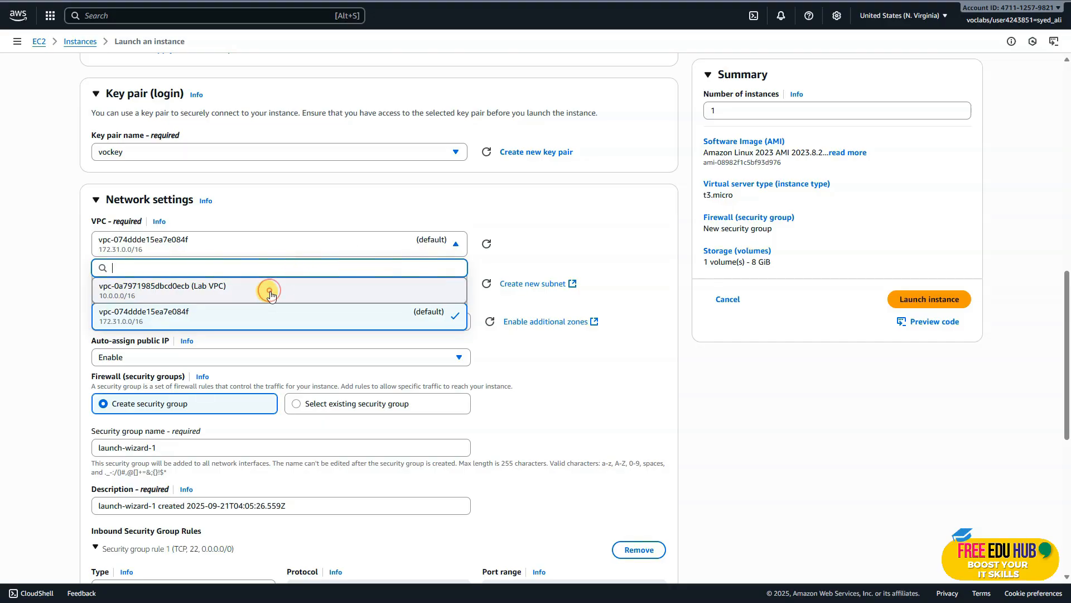
{"action": "left_click", "coordinate": [270, 292]}
{"action": "scroll", "coordinate": [270, 290], "scroll_direction": "down", "scroll_amount": 1}
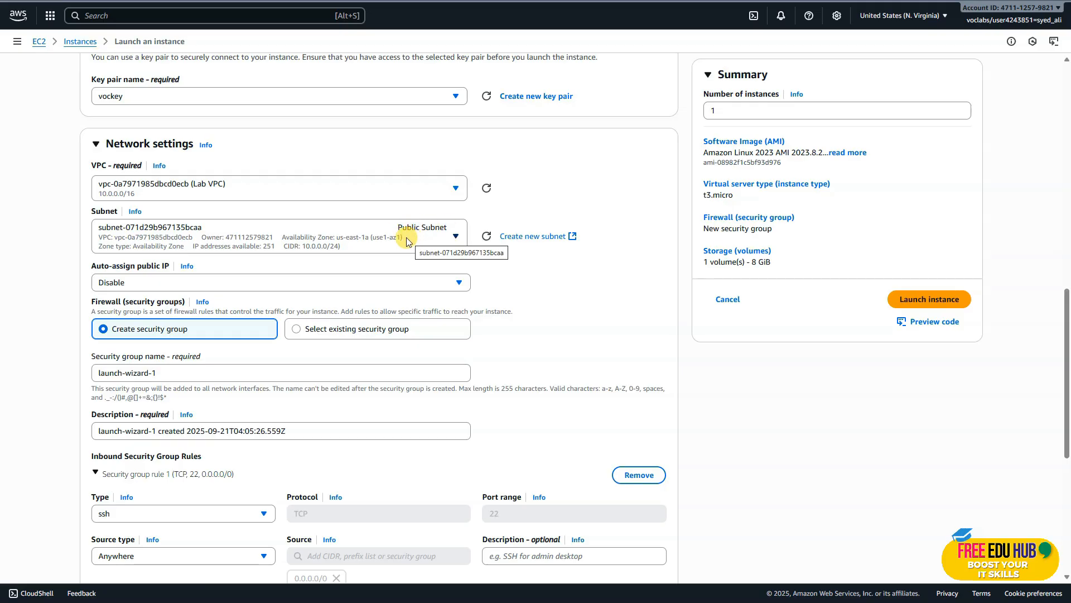
{"action": "scroll", "coordinate": [406, 239], "scroll_direction": "down", "scroll_amount": 1}
{"action": "scroll", "coordinate": [396, 240], "scroll_direction": "down", "scroll_amount": 1}
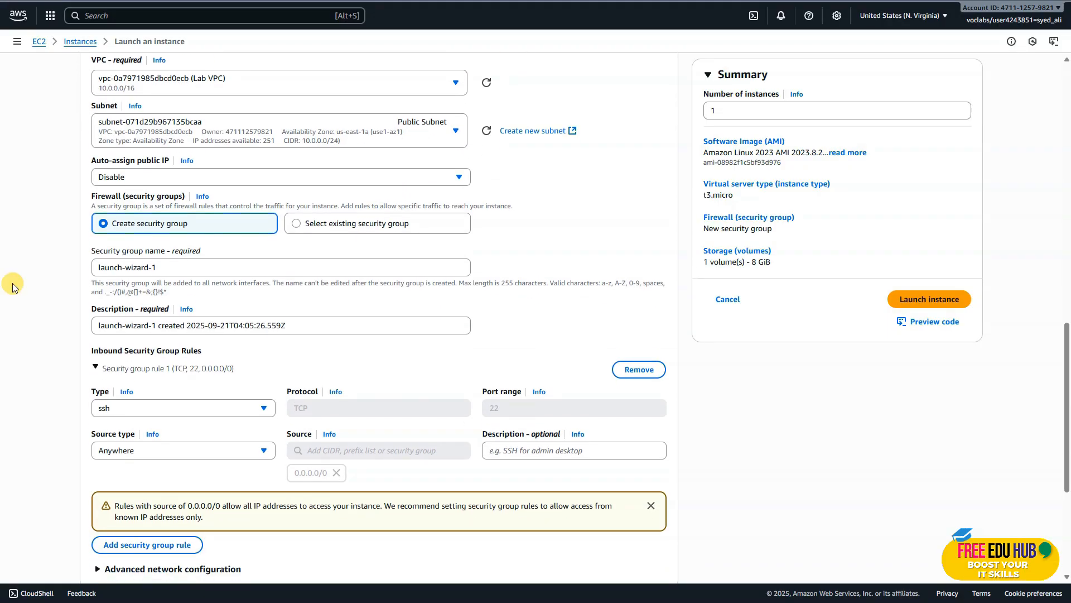
{"action": "left_click", "coordinate": [166, 179]}
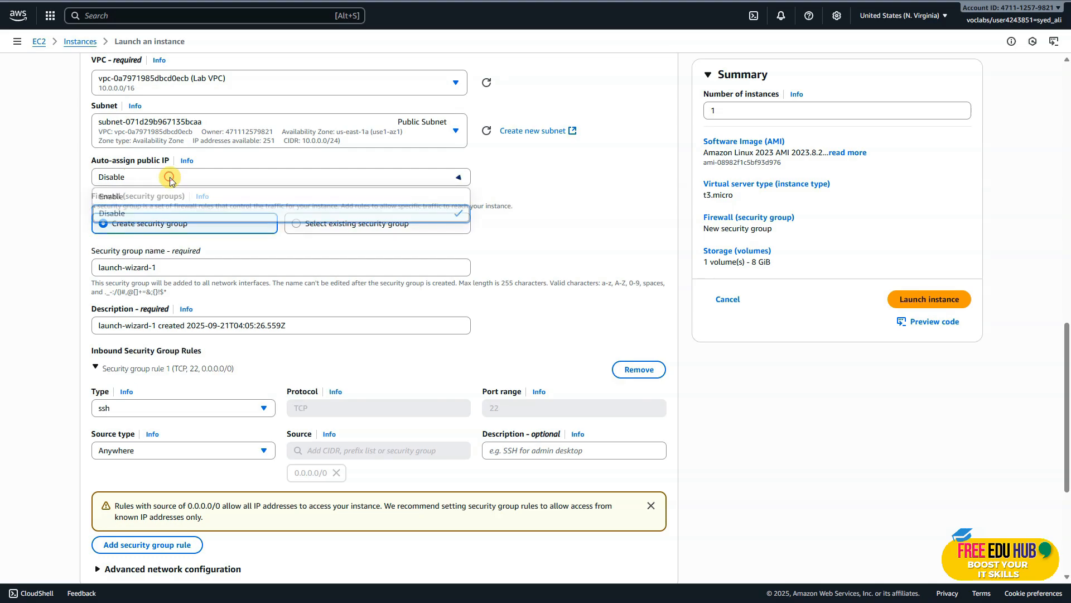
{"action": "left_click", "coordinate": [142, 200]}
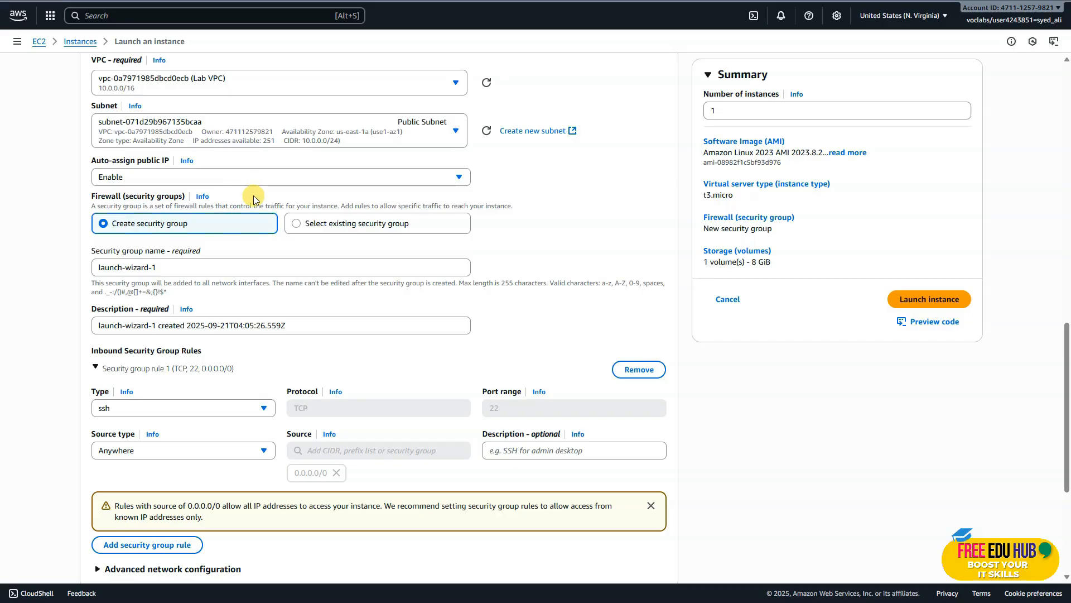
Check the lab's security group requirements and name the new security group Bastion Host SG.
{"action": "scroll", "coordinate": [263, 203], "scroll_direction": "down", "scroll_amount": 1}
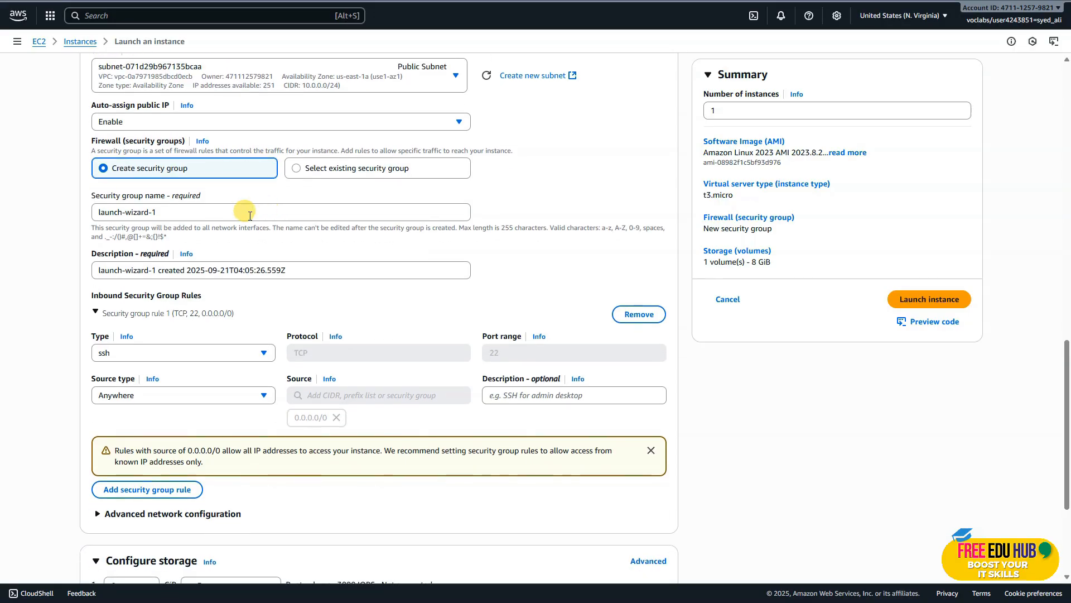
{"action": "key", "text": "ctrl+Tab"}
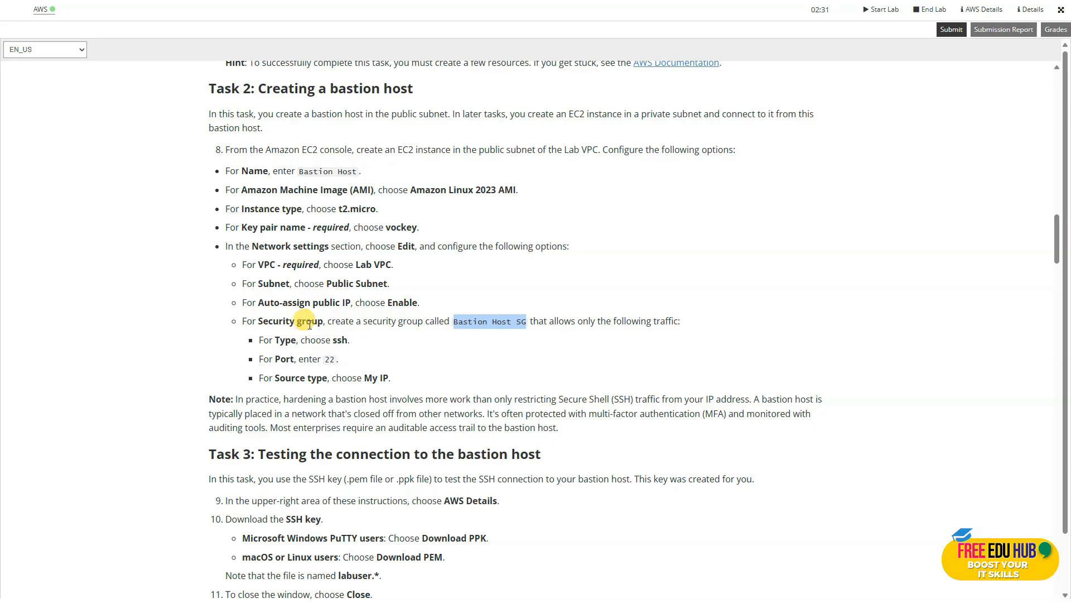
{"action": "scroll", "coordinate": [390, 327], "scroll_direction": "down", "scroll_amount": 2}
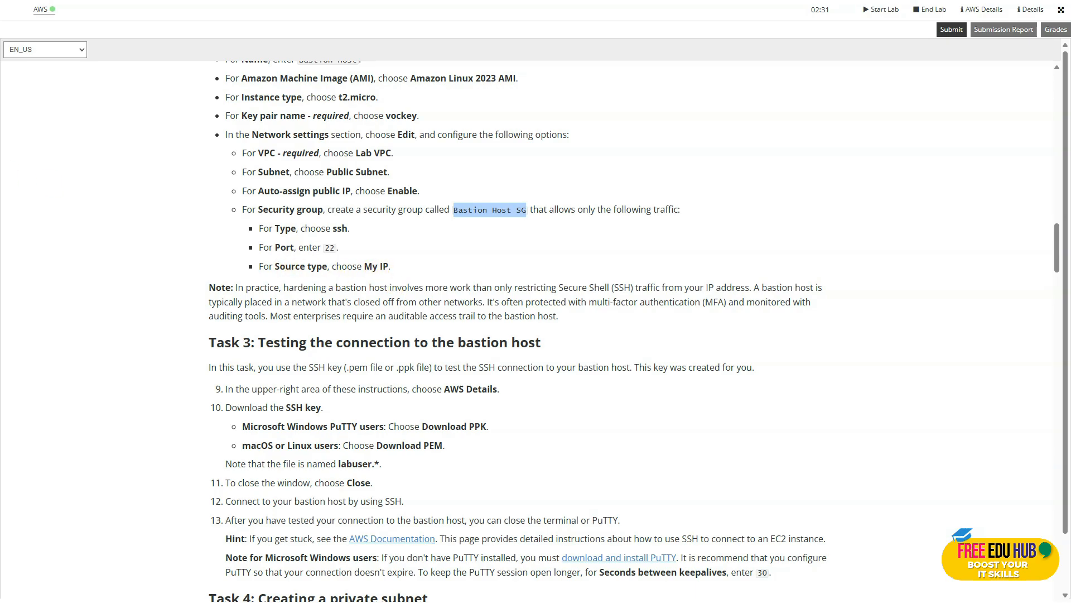
{"action": "key", "text": "ctrl+Tab"}
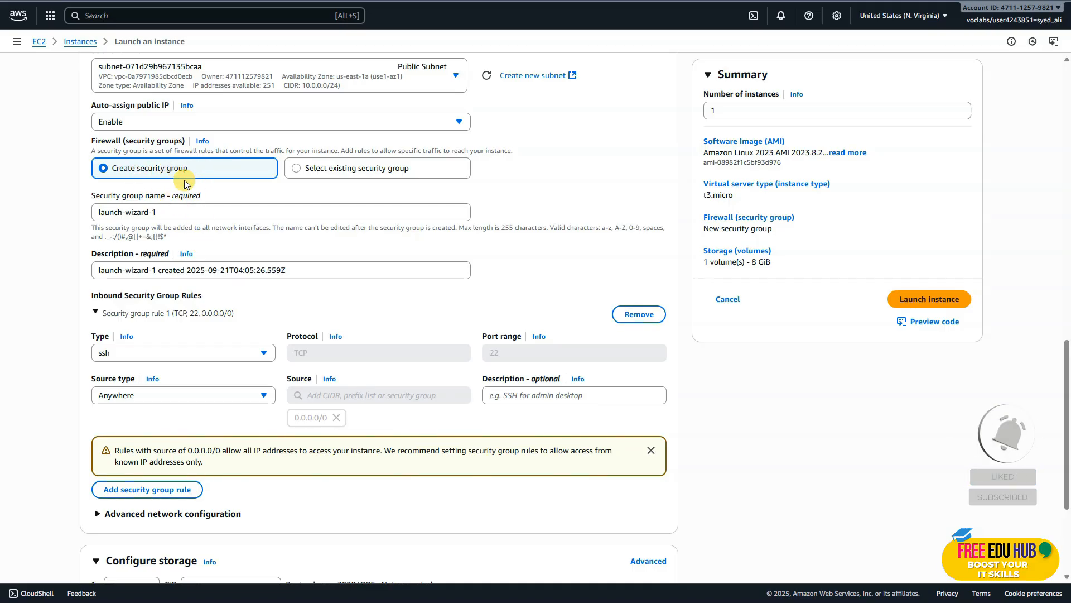
{"action": "left_click_drag", "start_coordinate": [166, 217], "coordinate": [59, 212]}
{"action": "type", "text": "Bastion Host SG"}
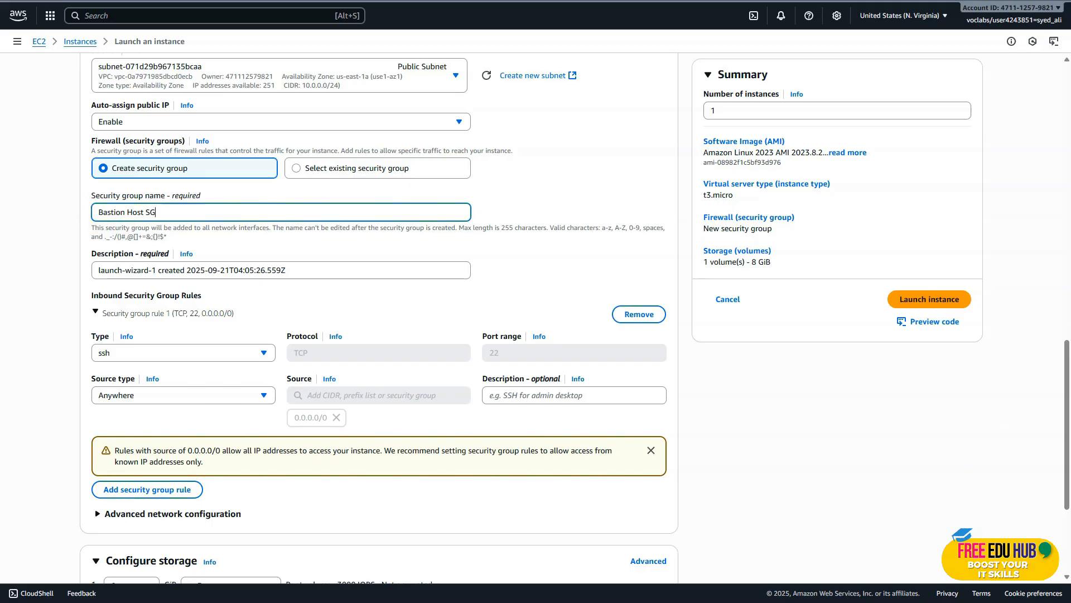
Restrict the inbound SSH rule's source type to My IP and launch the instance.
{"action": "scroll", "coordinate": [273, 318], "scroll_direction": "down", "scroll_amount": 1}
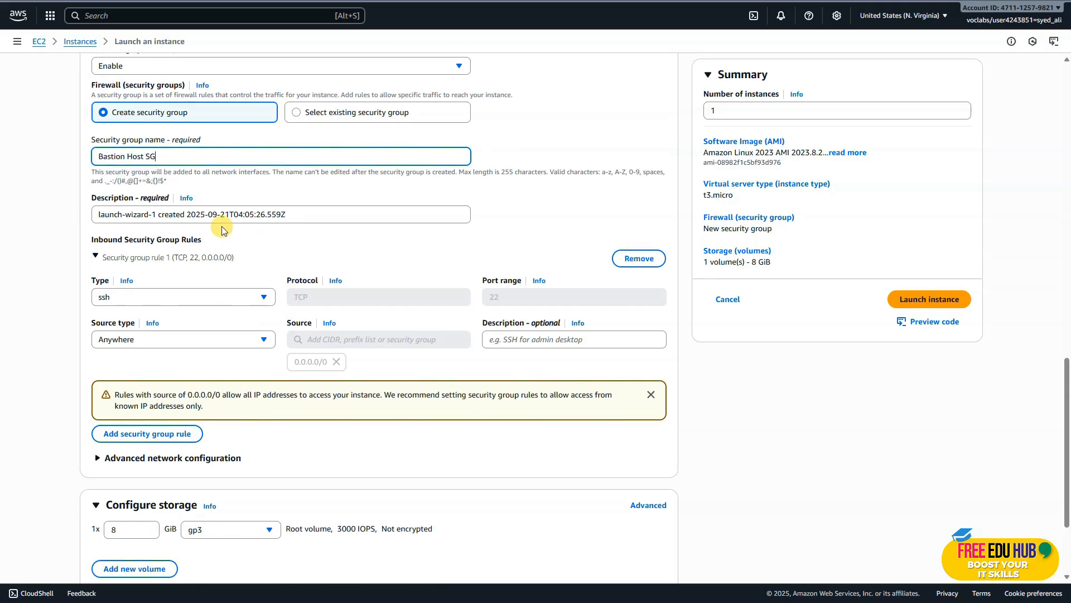
{"action": "scroll", "coordinate": [215, 249], "scroll_direction": "down", "scroll_amount": 1}
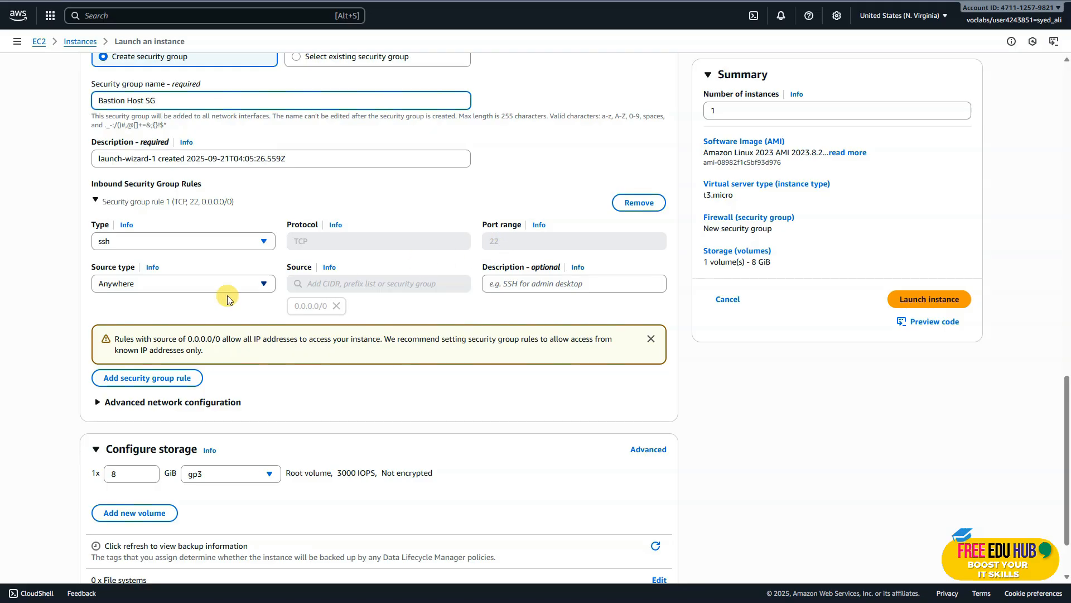
{"action": "left_click", "coordinate": [179, 286]}
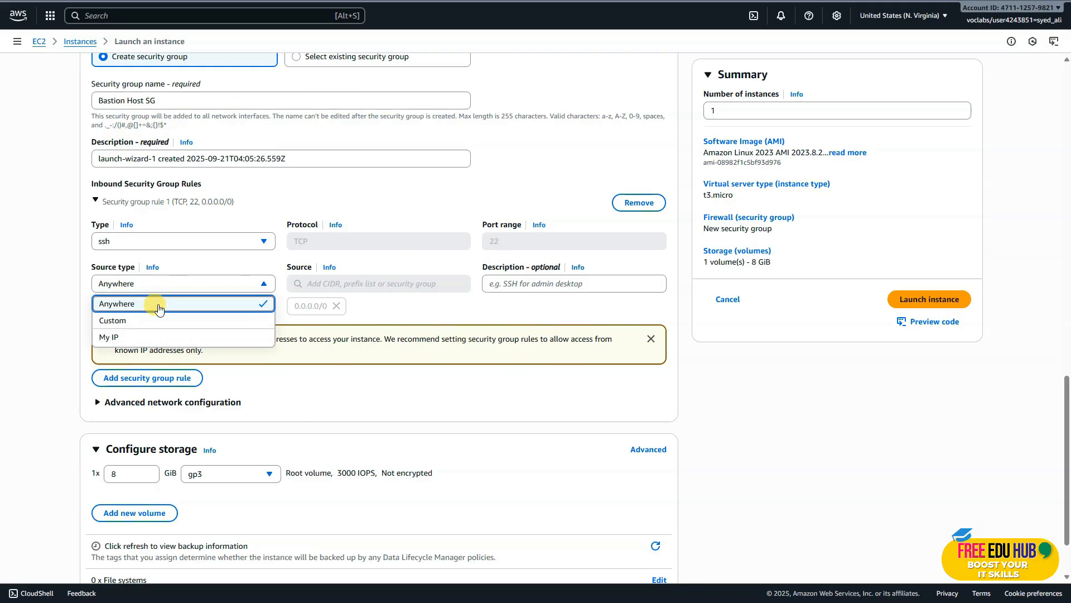
{"action": "left_click", "coordinate": [133, 338]}
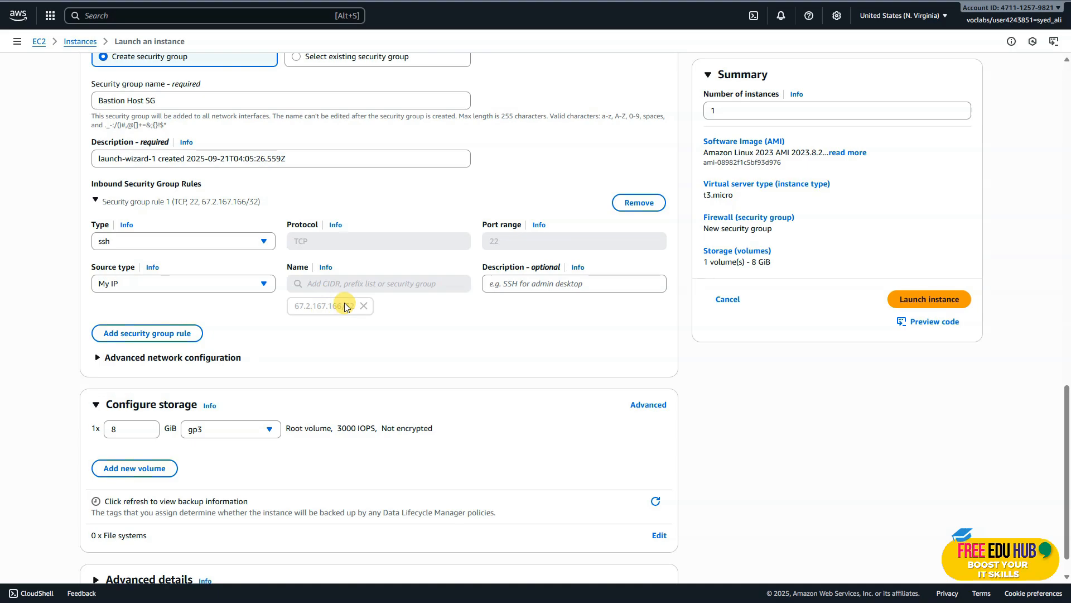
{"action": "scroll", "coordinate": [446, 316], "scroll_direction": "down", "scroll_amount": 1}
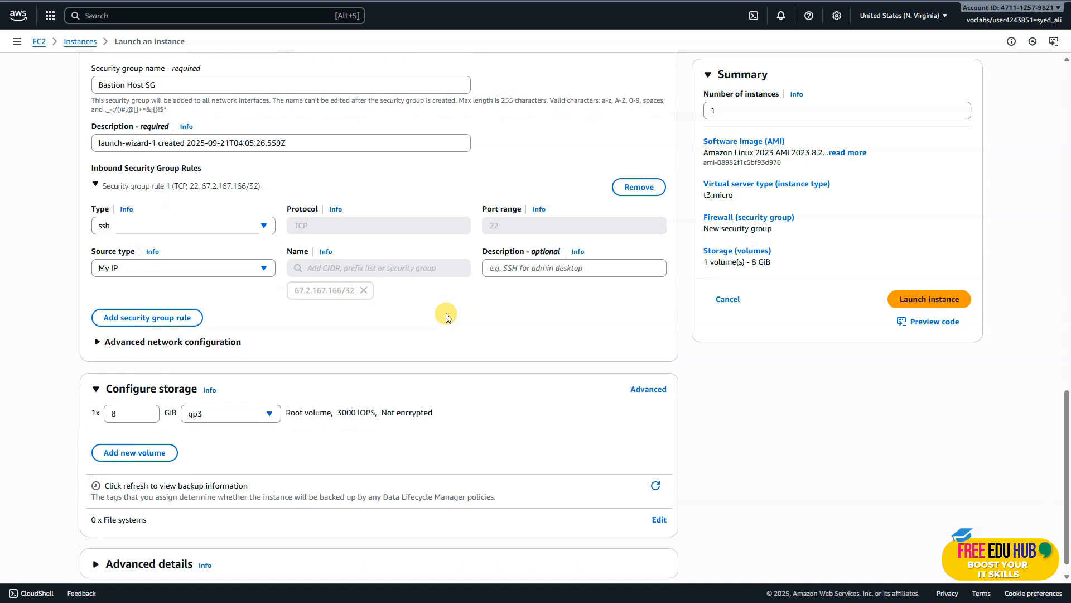
{"action": "scroll", "coordinate": [447, 313], "scroll_direction": "down", "scroll_amount": 2}
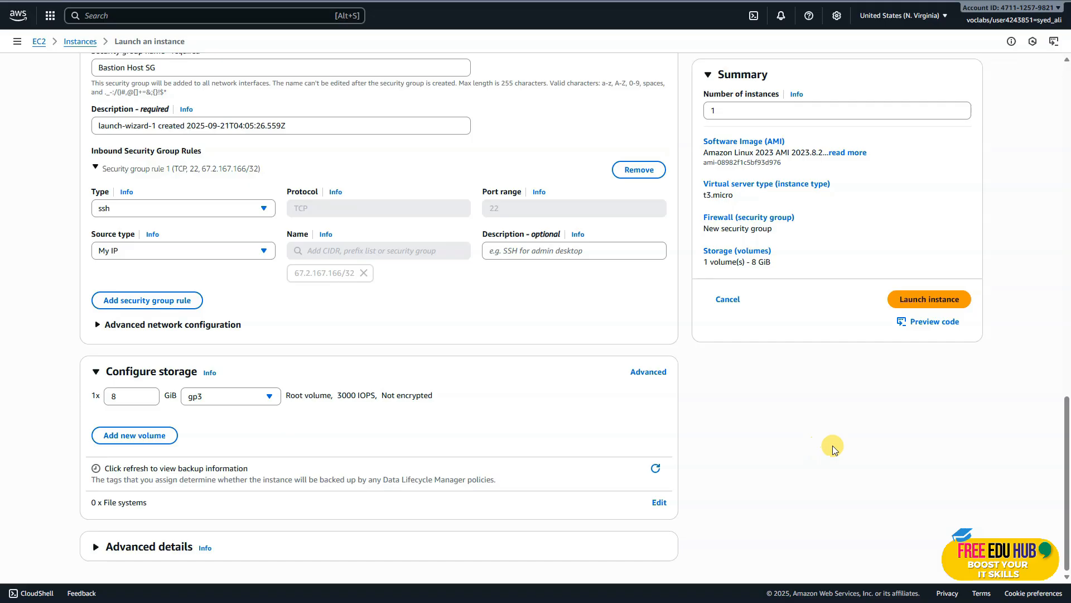
{"action": "left_click", "coordinate": [920, 299]}
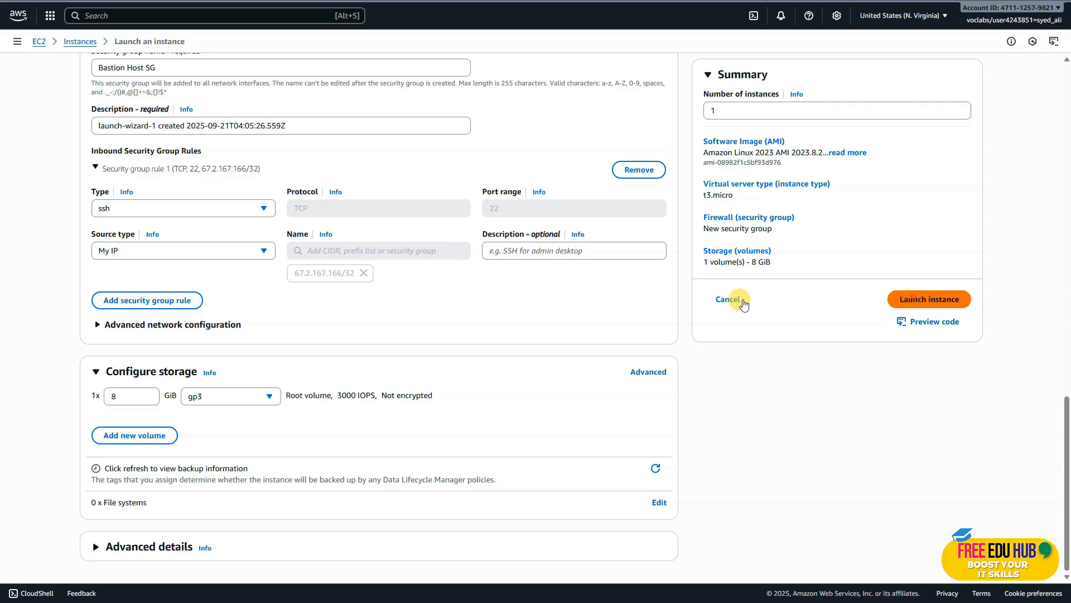
Read the Task 3 instructions on the SSH key download and the bastion host connection.
{"action": "left_click", "coordinate": [140, 0]}
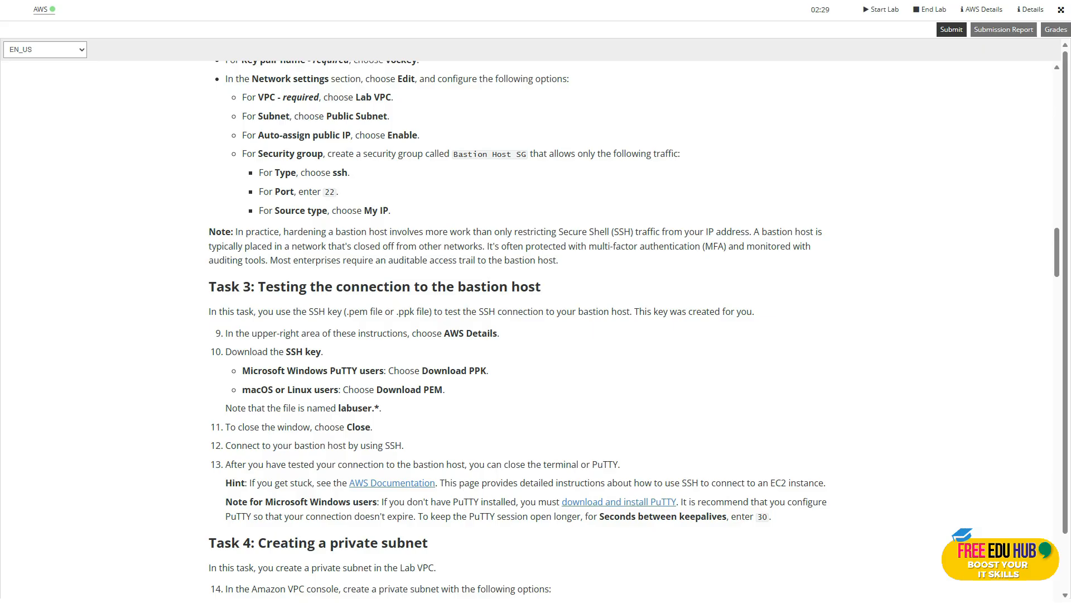
{"action": "left_click_drag", "start_coordinate": [407, 216], "coordinate": [274, 210]}
{"action": "scroll", "coordinate": [290, 212], "scroll_direction": "down", "scroll_amount": 2}
{"action": "scroll", "coordinate": [290, 212], "scroll_direction": "down", "scroll_amount": 3}
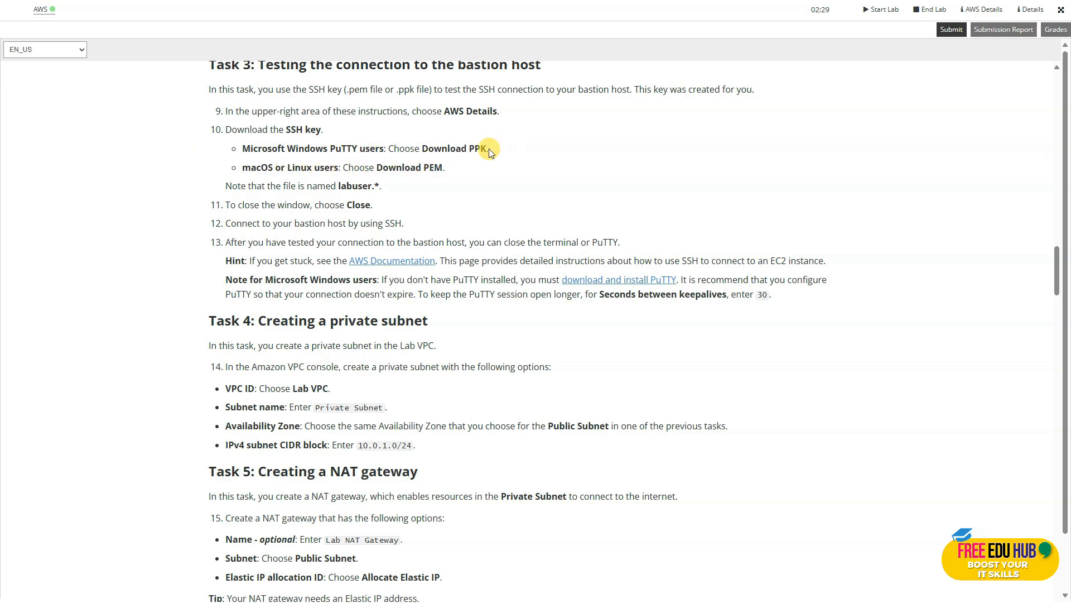
{"action": "left_click_drag", "start_coordinate": [491, 147], "coordinate": [428, 151]}
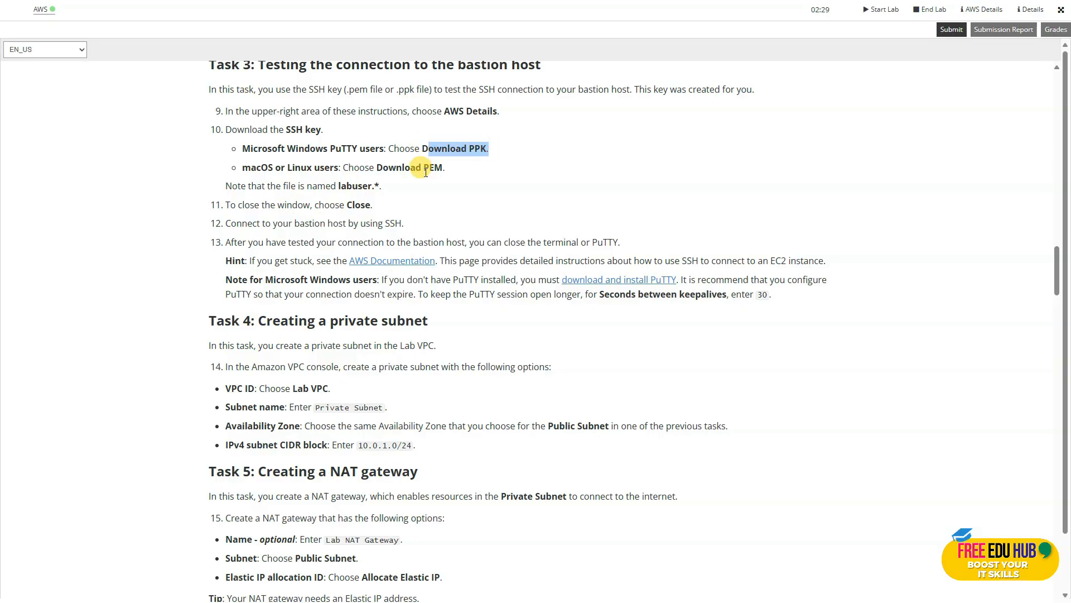
{"action": "scroll", "coordinate": [470, 202], "scroll_direction": "up", "scroll_amount": 1}
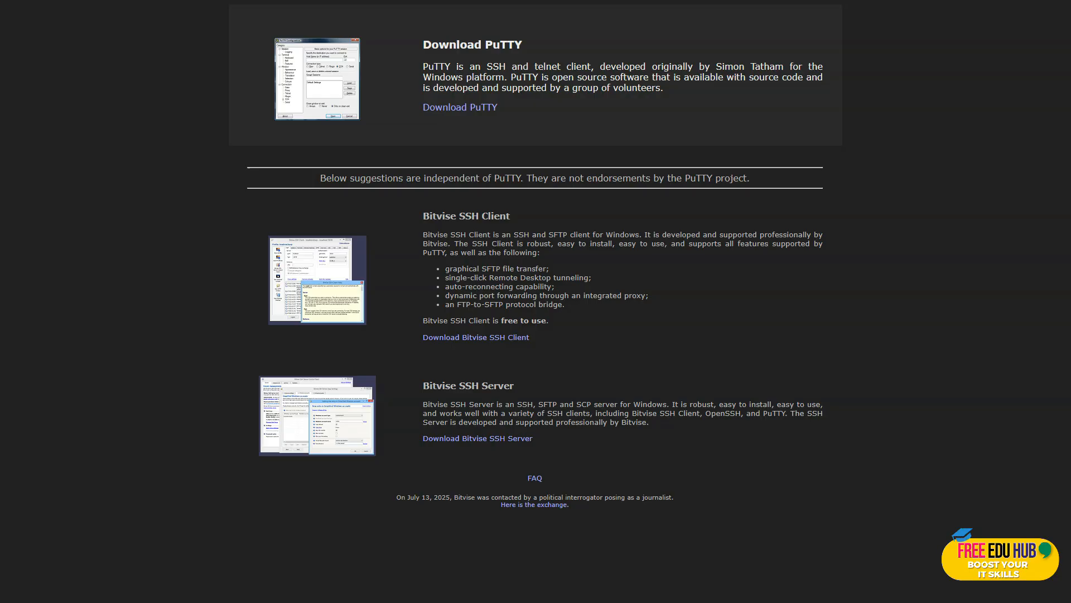
View the PuTTY download page and the PuTTY configuration window, and return to the AWS console.
{"action": "left_click", "coordinate": [461, 108]}
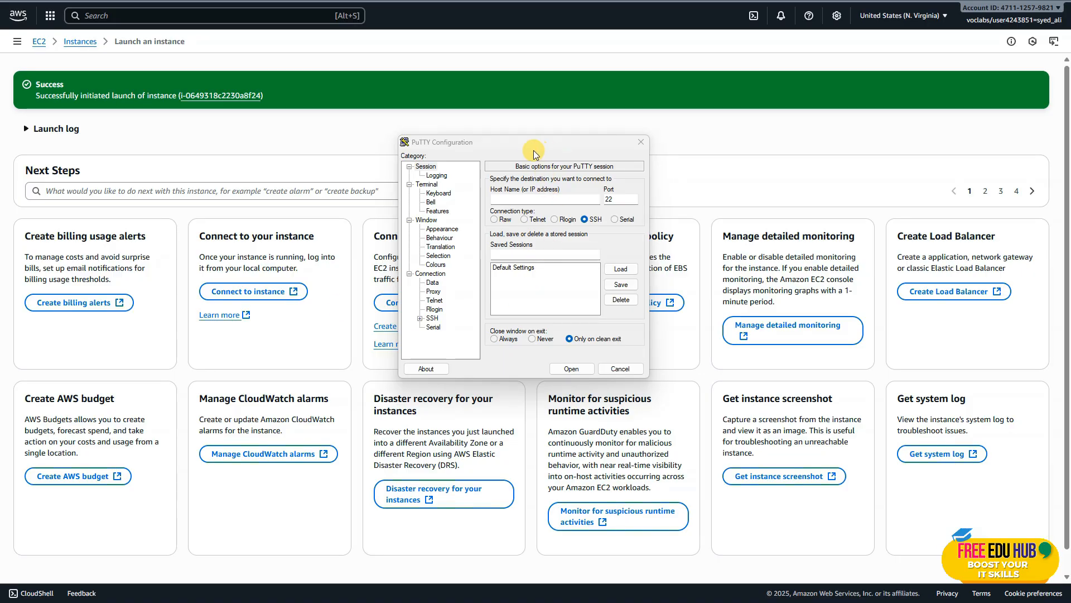
{"action": "left_click", "coordinate": [532, 149]}
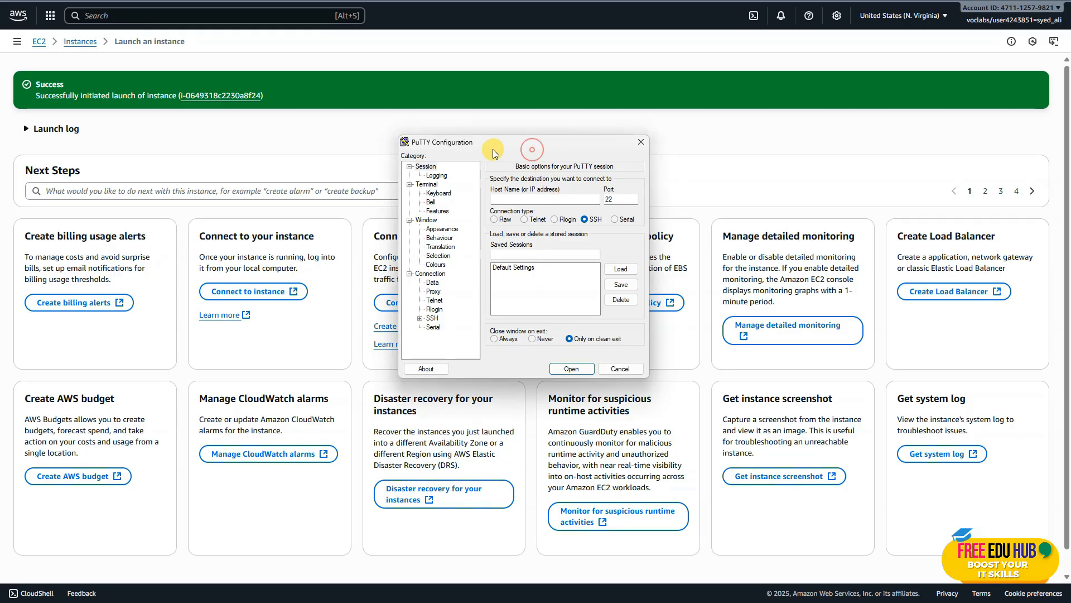
{"action": "left_click_drag", "start_coordinate": [506, 146], "coordinate": [470, 148]}
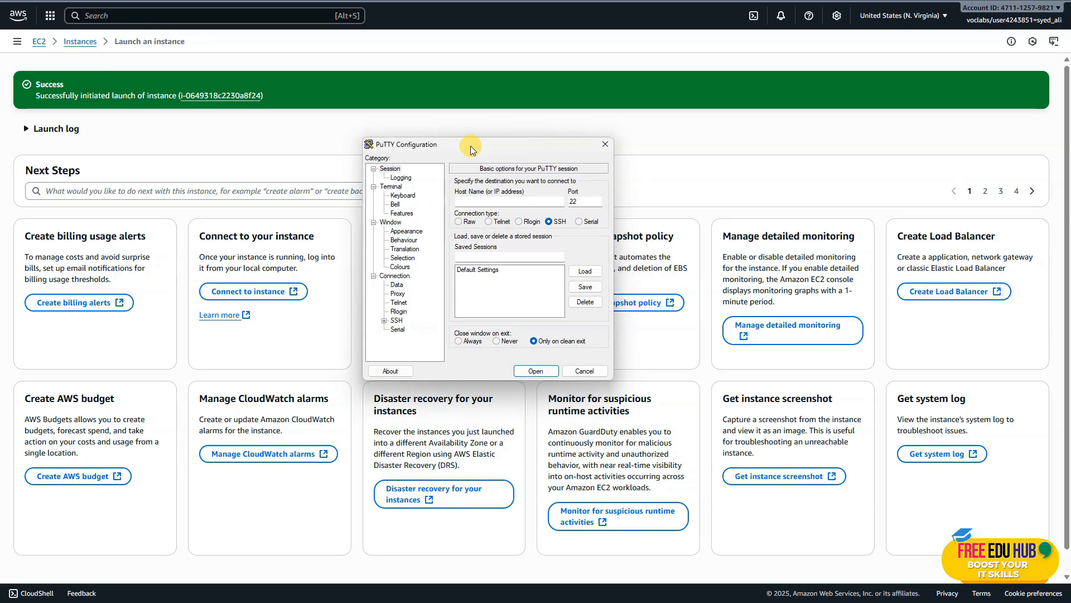
{"action": "key", "text": "alt+Tab"}
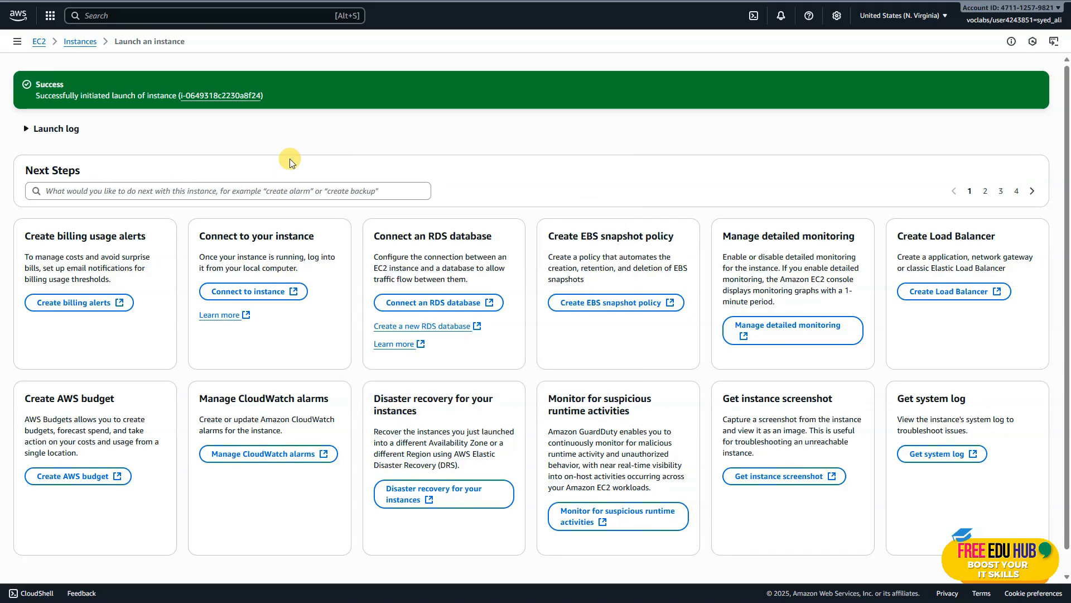
Open the EC2 instances list and refresh it to check the Bastion Host's state and status checks.
{"action": "left_click", "coordinate": [80, 41]}
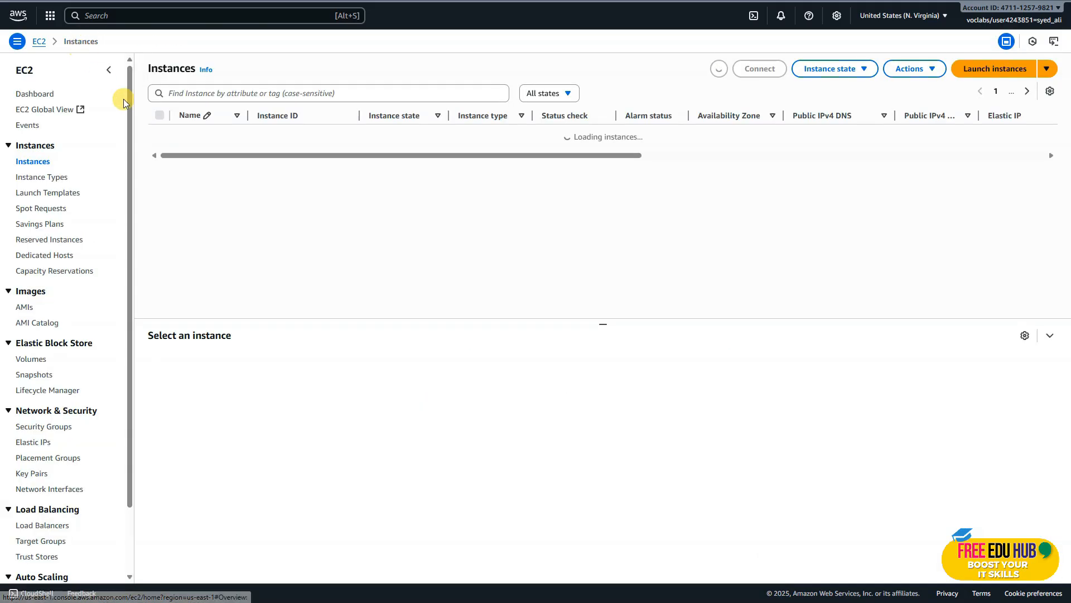
{"action": "left_click", "coordinate": [719, 69]}
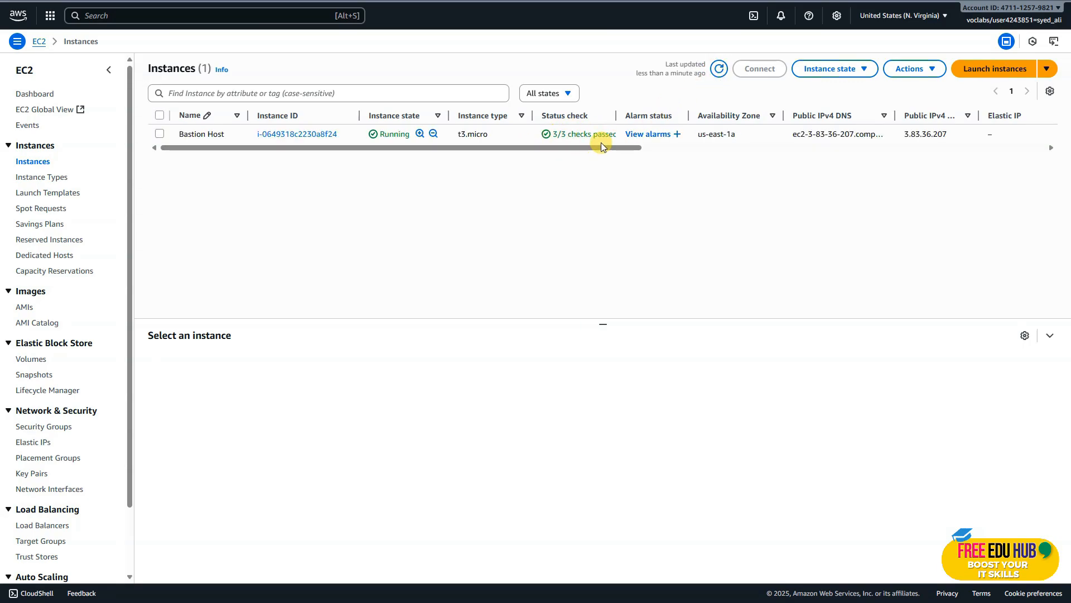
{"action": "left_click_drag", "start_coordinate": [571, 151], "coordinate": [411, 139]}
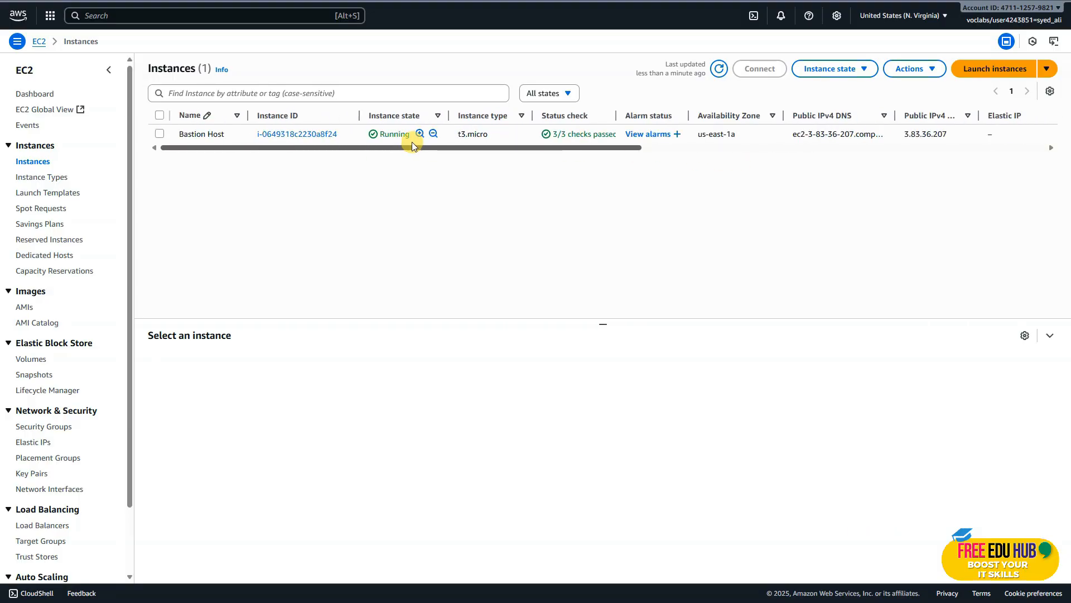
Download the SSH key in PPK format from the lab's AWS Details.
{"action": "key", "text": "ctrl+shift+Tab"}
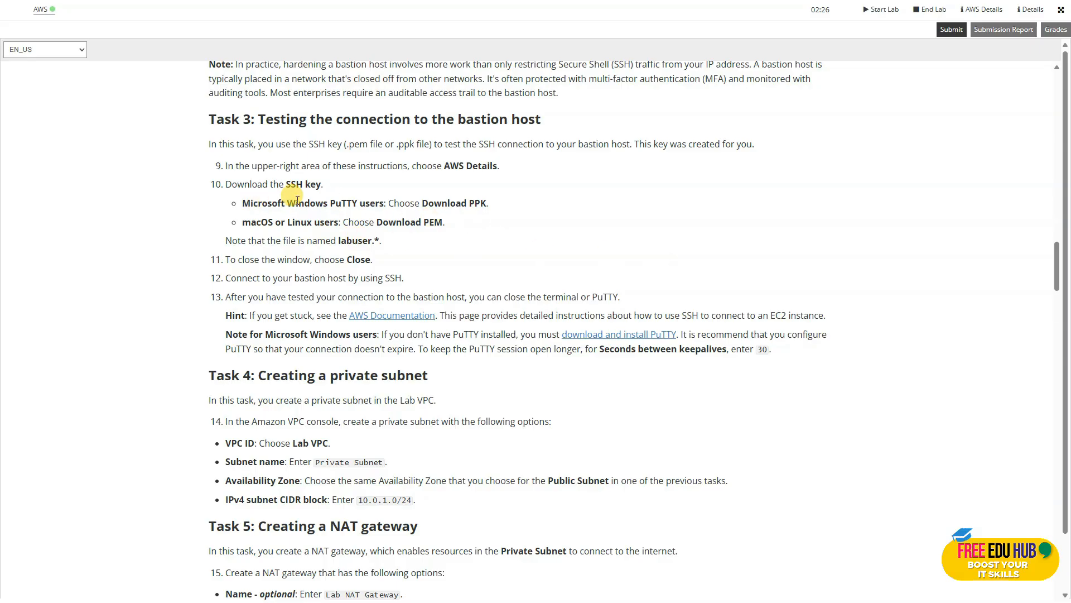
{"action": "left_click_drag", "start_coordinate": [488, 204], "coordinate": [429, 205]}
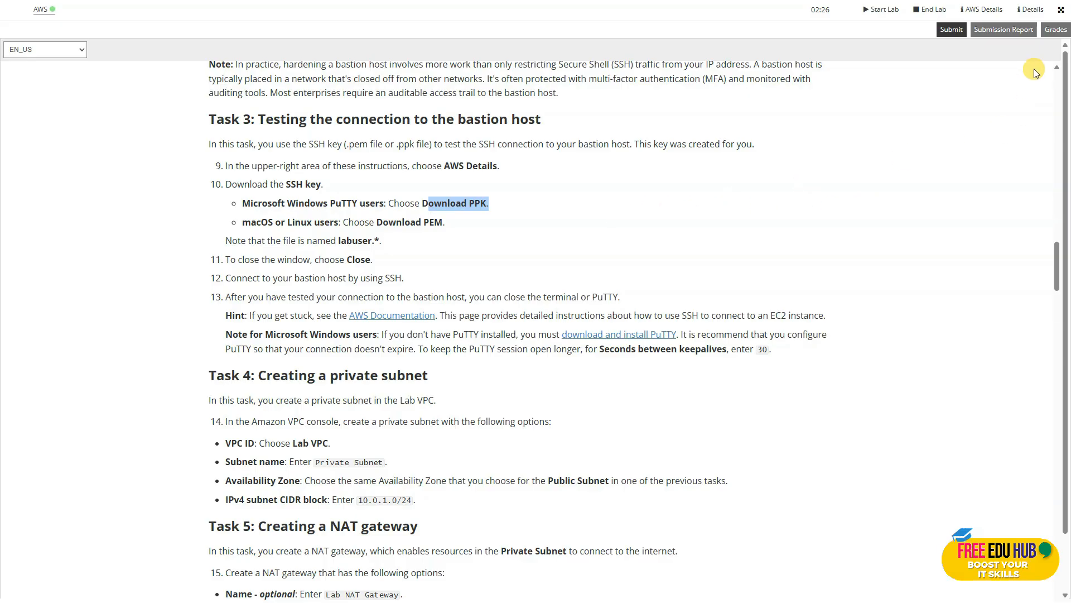
{"action": "left_click", "coordinate": [980, 12]}
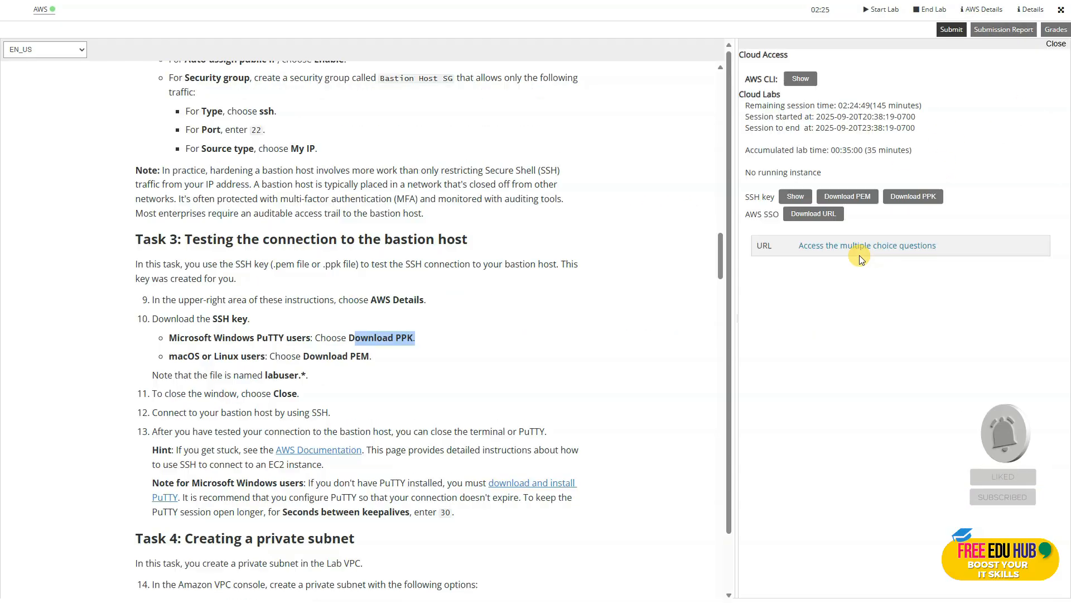
{"action": "left_click", "coordinate": [920, 200]}
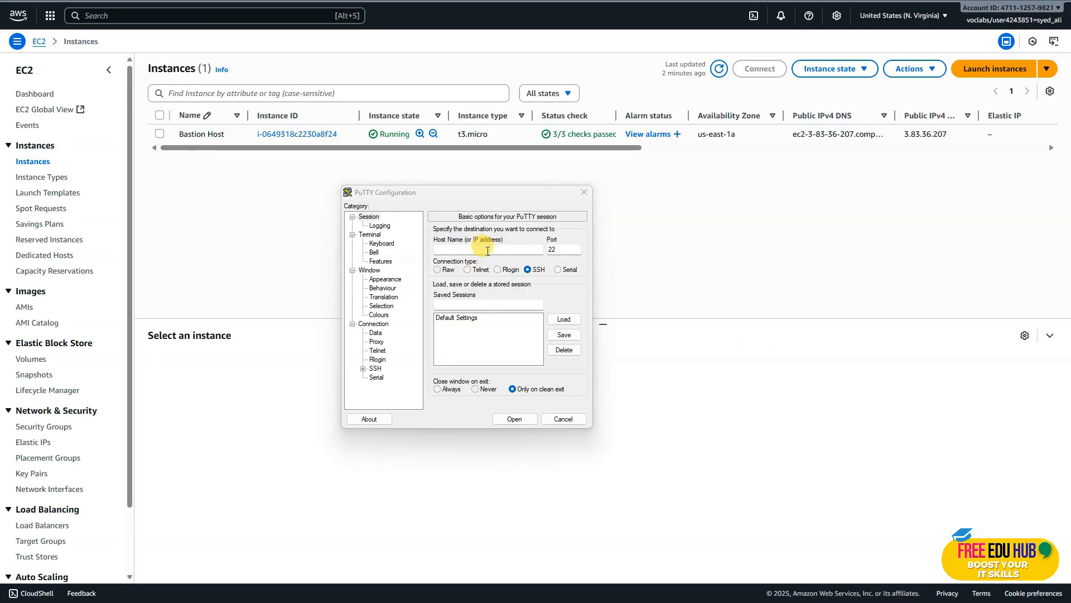
Copy the Bastion Host's public IPv4 address from its instance summary and enter 3.83.36.207 as the PuTTY host name.
{"action": "left_click", "coordinate": [461, 252]}
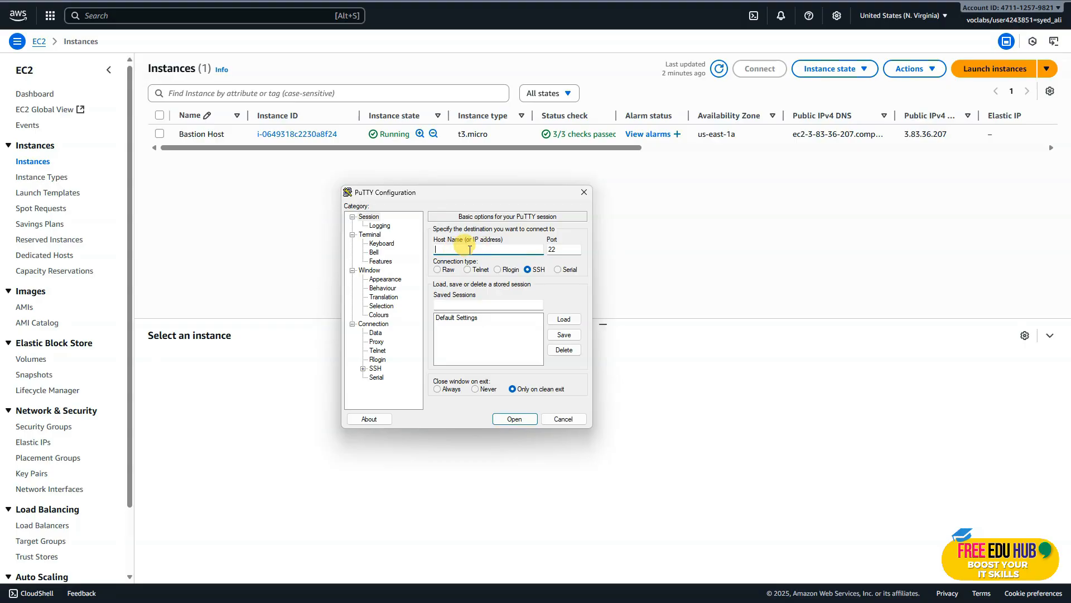
{"action": "left_click", "coordinate": [291, 220]}
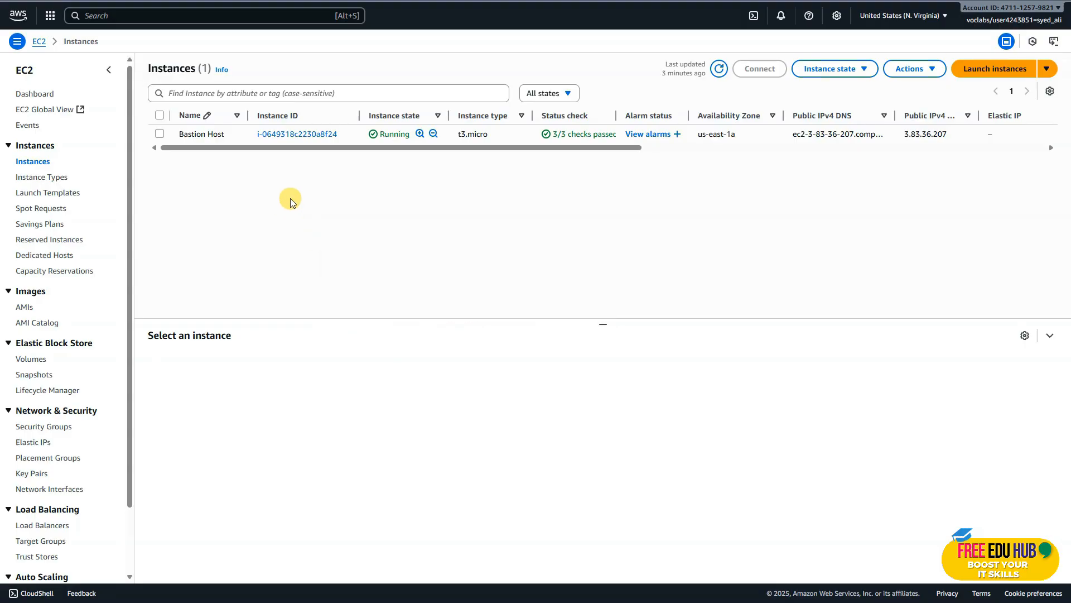
{"action": "left_click", "coordinate": [289, 135]}
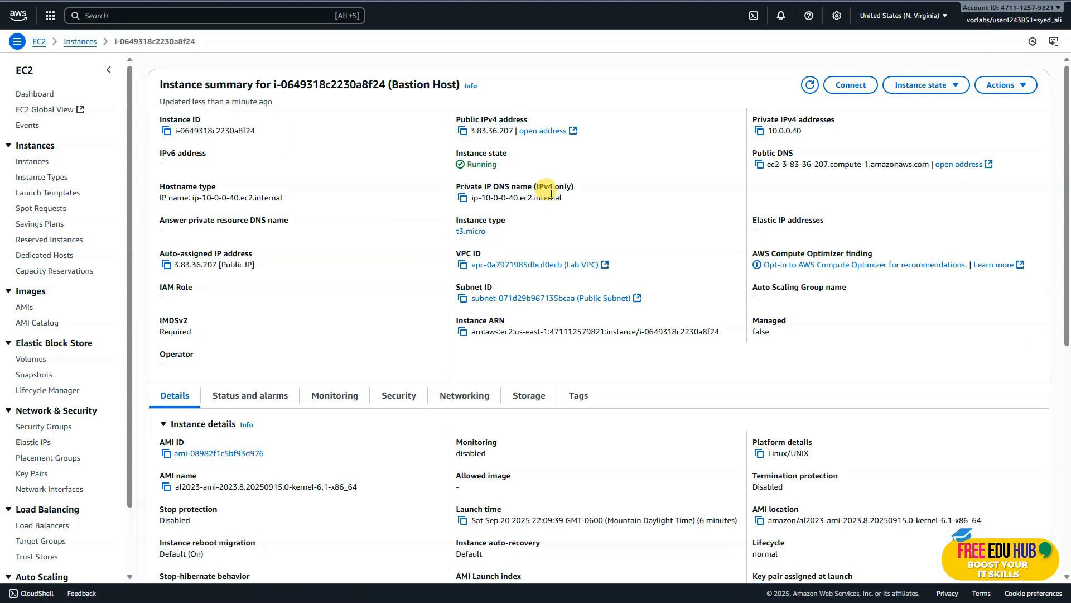
{"action": "left_click", "coordinate": [463, 133]}
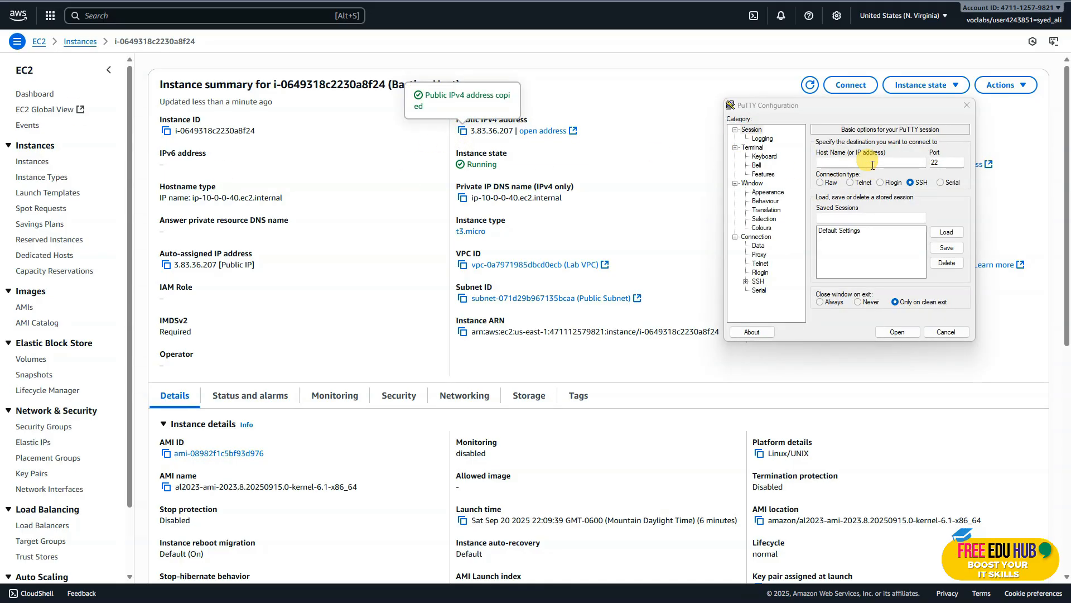
{"action": "left_click", "coordinate": [873, 165]}
{"action": "key", "text": "ctrl+v"}
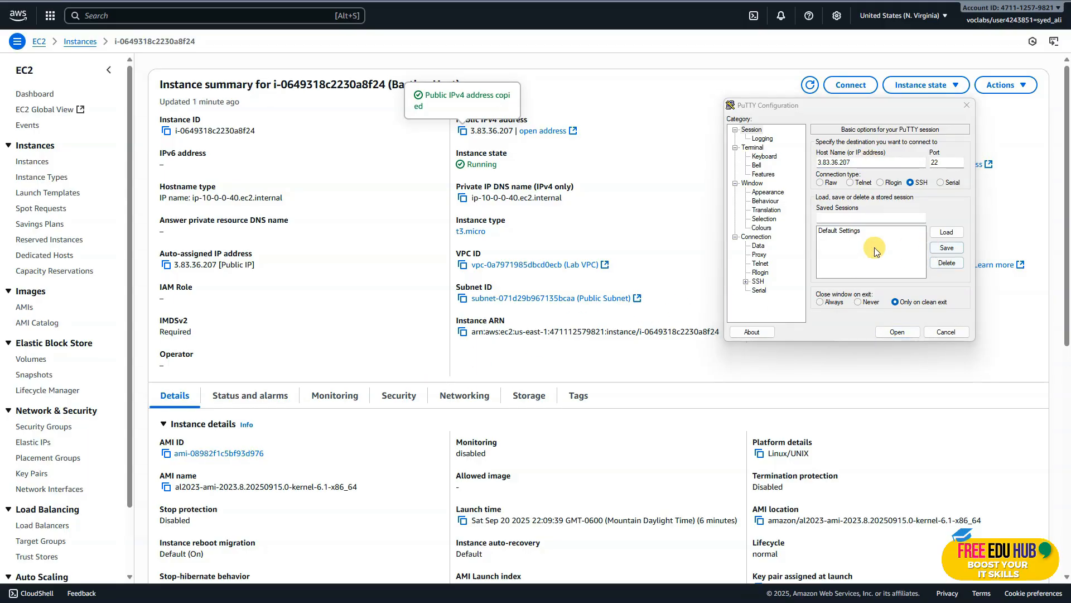
Set the downloaded labsuser PPK file as the private key for SSH authentication in the PuTTY configuration.
{"action": "left_click", "coordinate": [746, 281]}
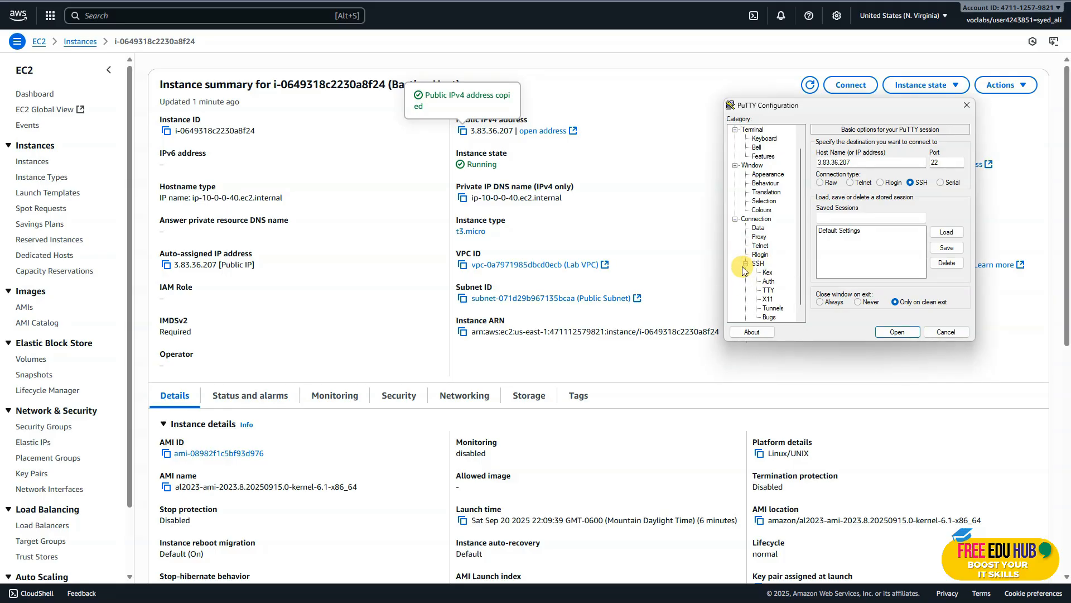
{"action": "left_click", "coordinate": [769, 281]}
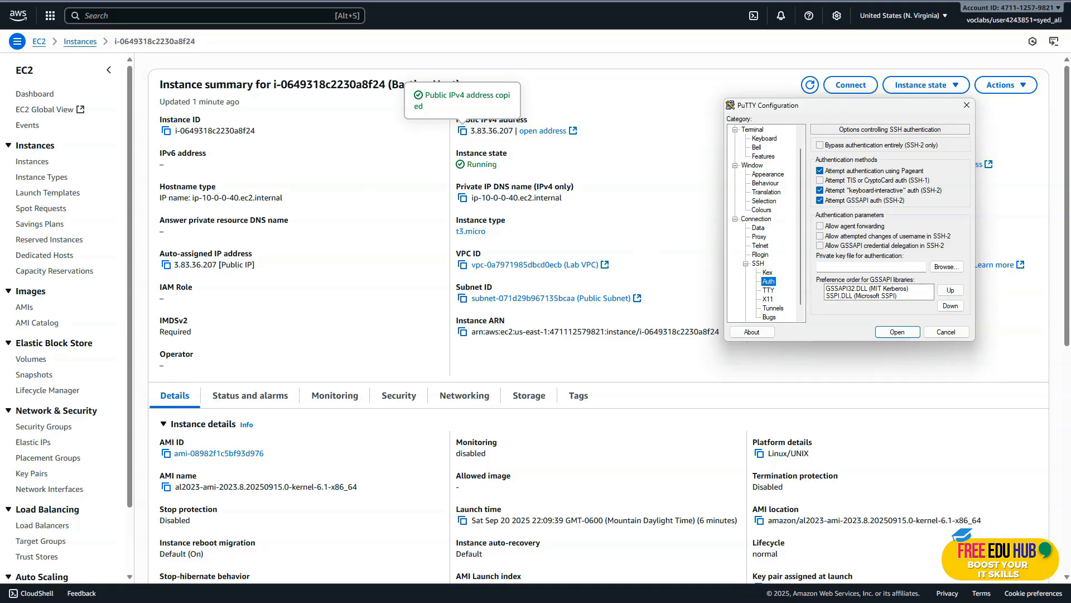
{"action": "scroll", "coordinate": [792, 291], "scroll_direction": "down", "scroll_amount": 1}
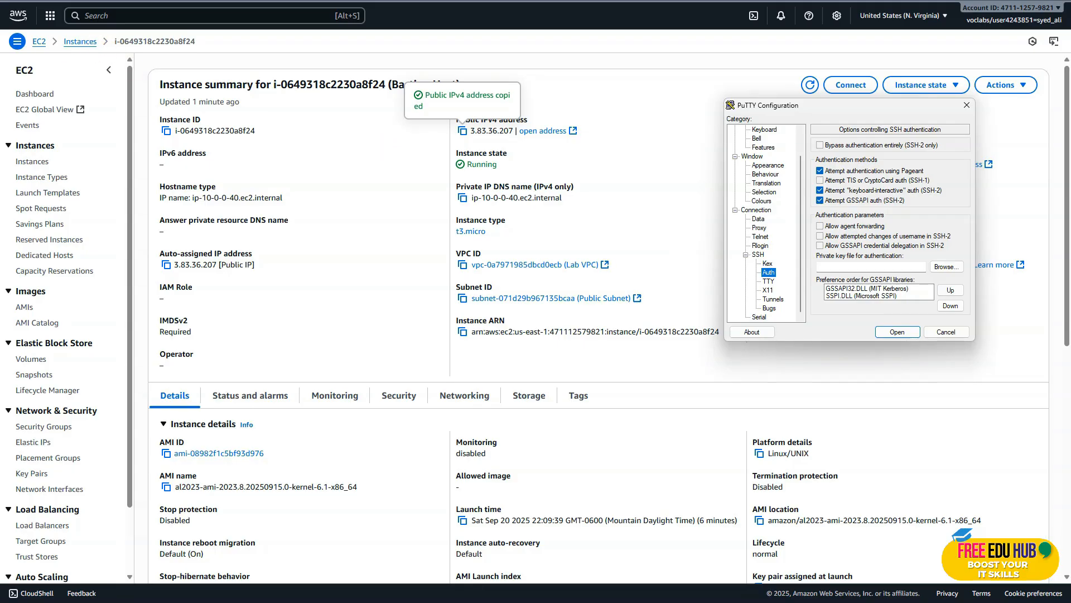
{"action": "key", "text": "alt+Tab"}
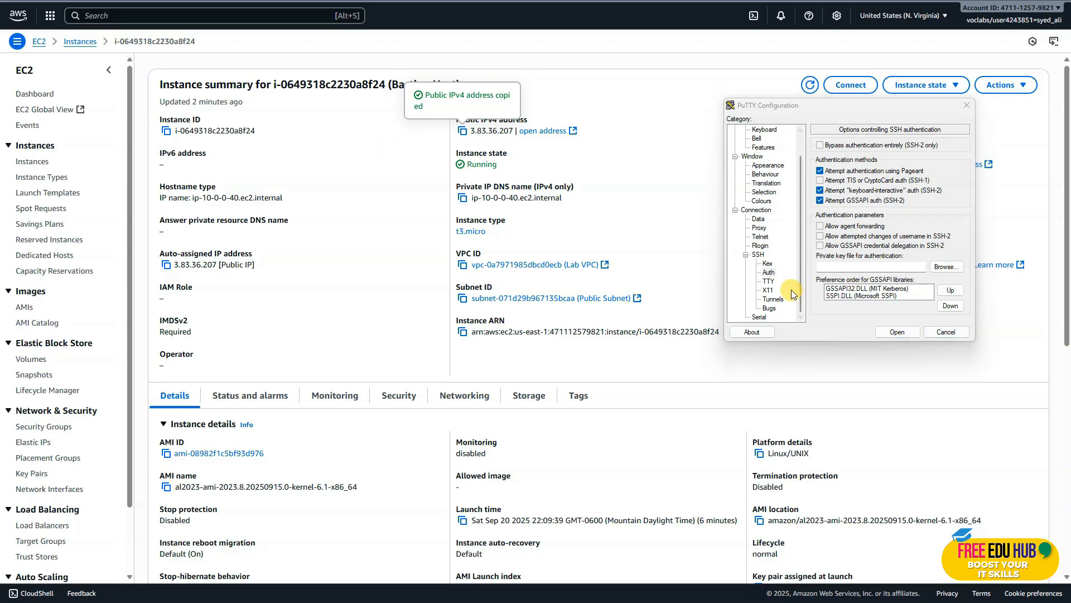
{"action": "left_click", "coordinate": [769, 274]}
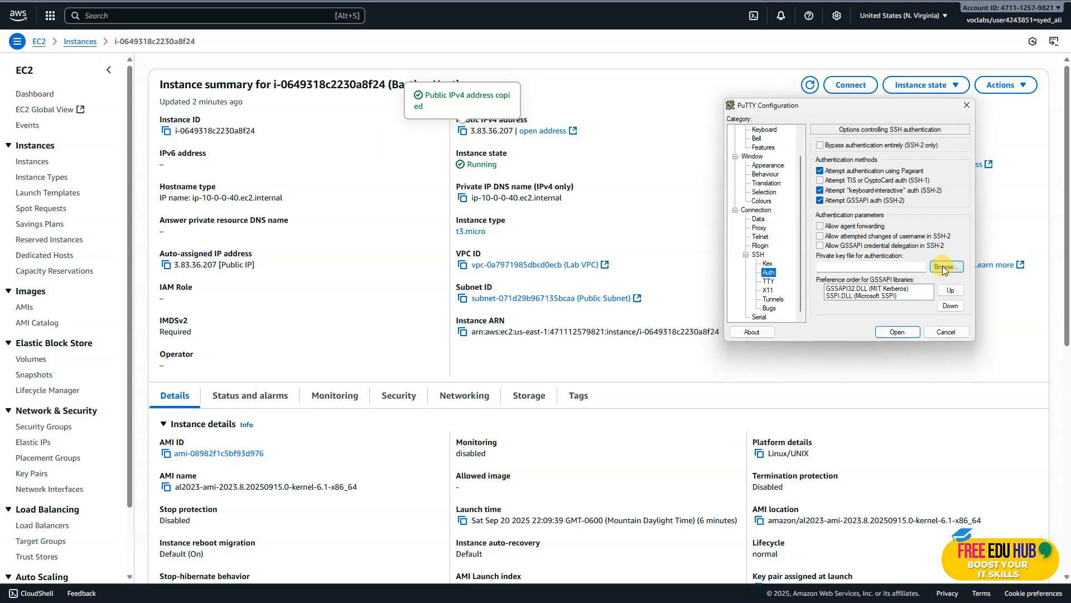
{"action": "left_click", "coordinate": [940, 268]}
{"action": "left_click", "coordinate": [928, 352]}
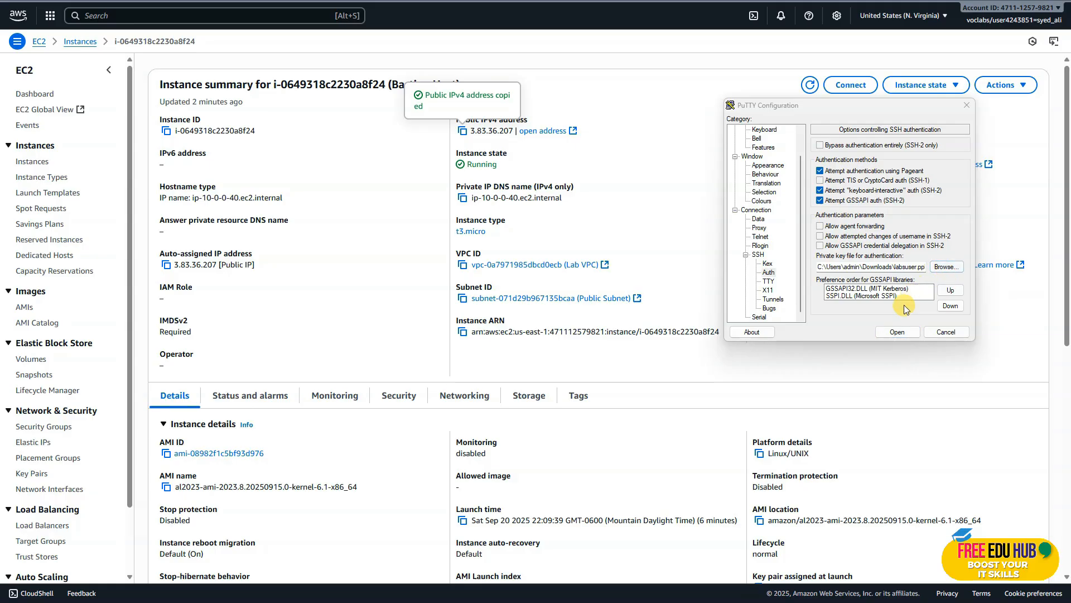
Open the SSH connection to the Bastion Host and accept its host key.
{"action": "left_click", "coordinate": [897, 331]}
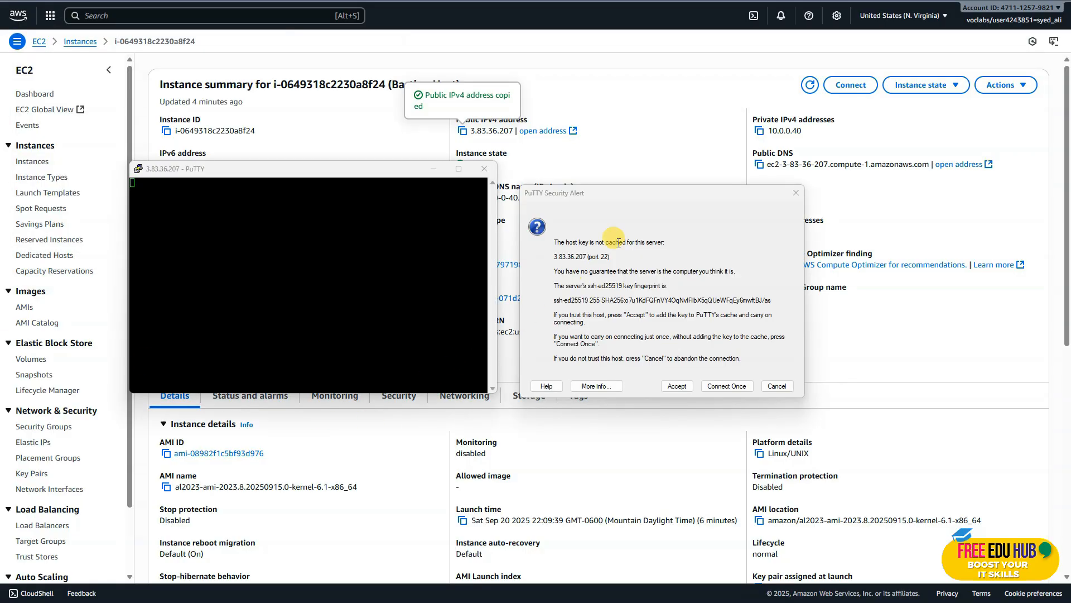
{"action": "left_click_drag", "start_coordinate": [638, 189], "coordinate": [300, 180]}
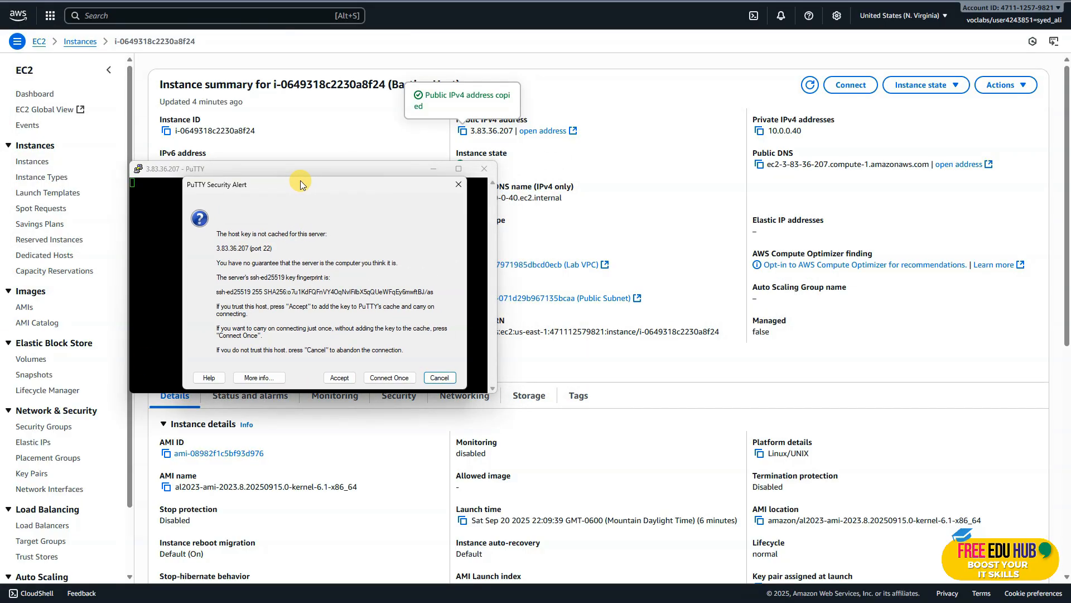
{"action": "left_click", "coordinate": [339, 377]}
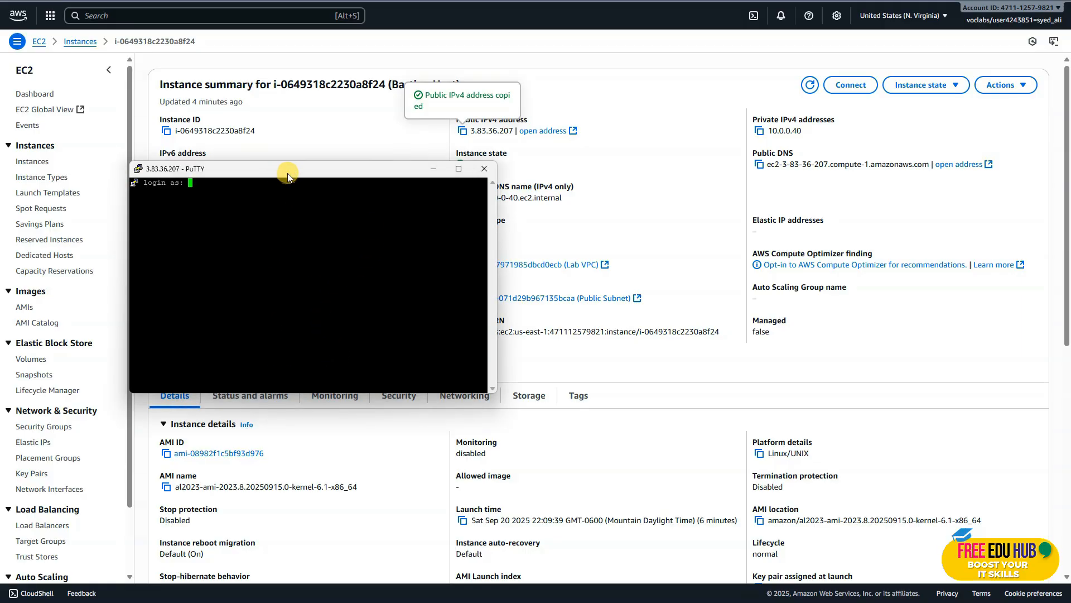
{"action": "left_click_drag", "start_coordinate": [296, 168], "coordinate": [404, 179]}
{"action": "double_click", "coordinate": [412, 176]}
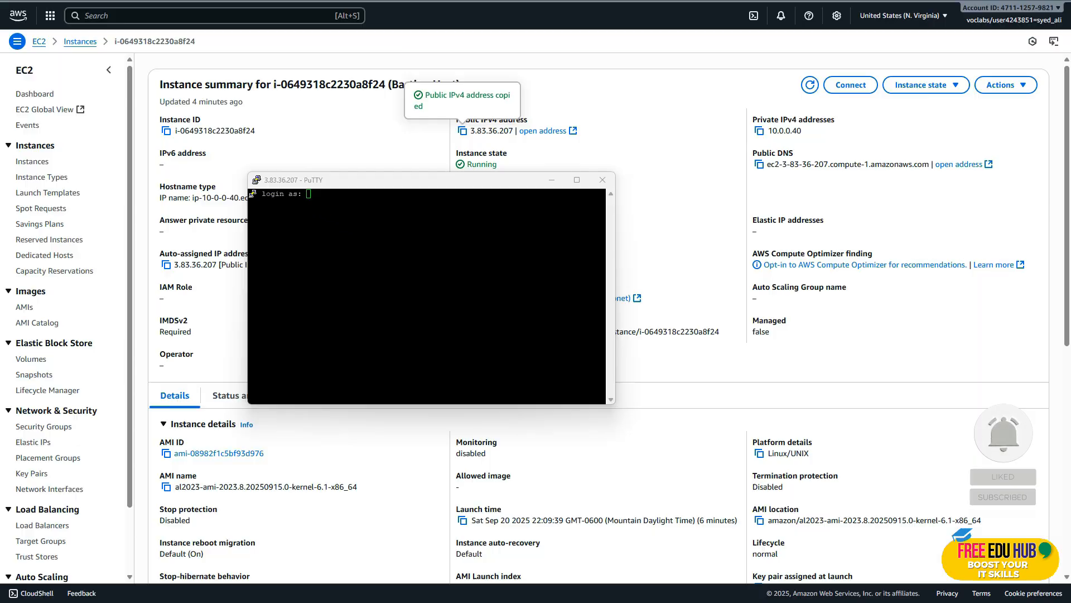
Log in to the Bastion Host session as ec2-user.
{"action": "left_click", "coordinate": [295, 247]}
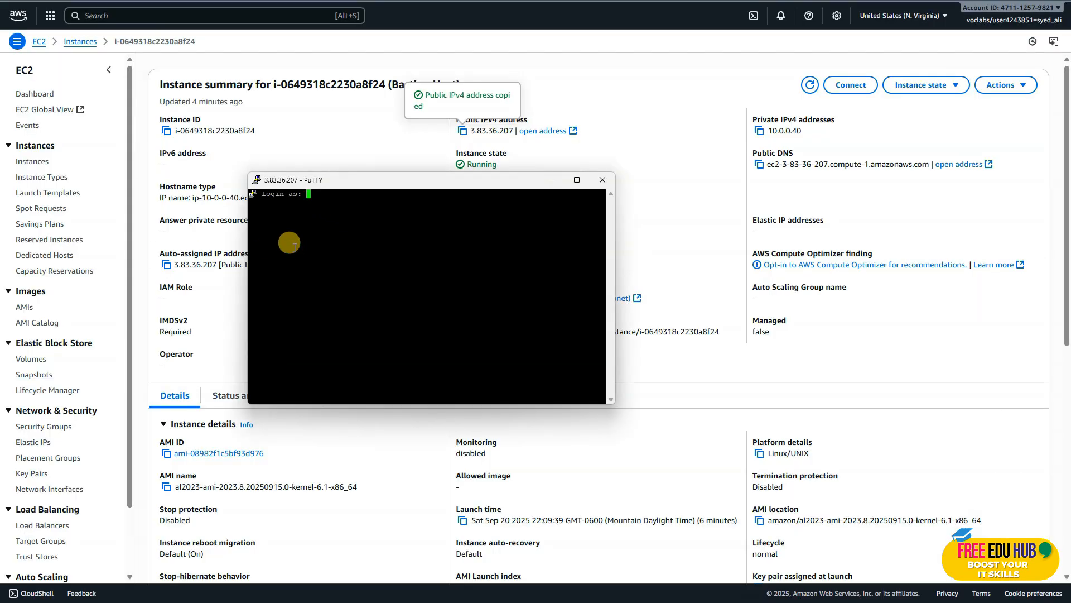
{"action": "key", "text": "BackSpace"}
{"action": "key", "text": "BackSpace"}
{"action": "key", "text": "Caps_Lock"}
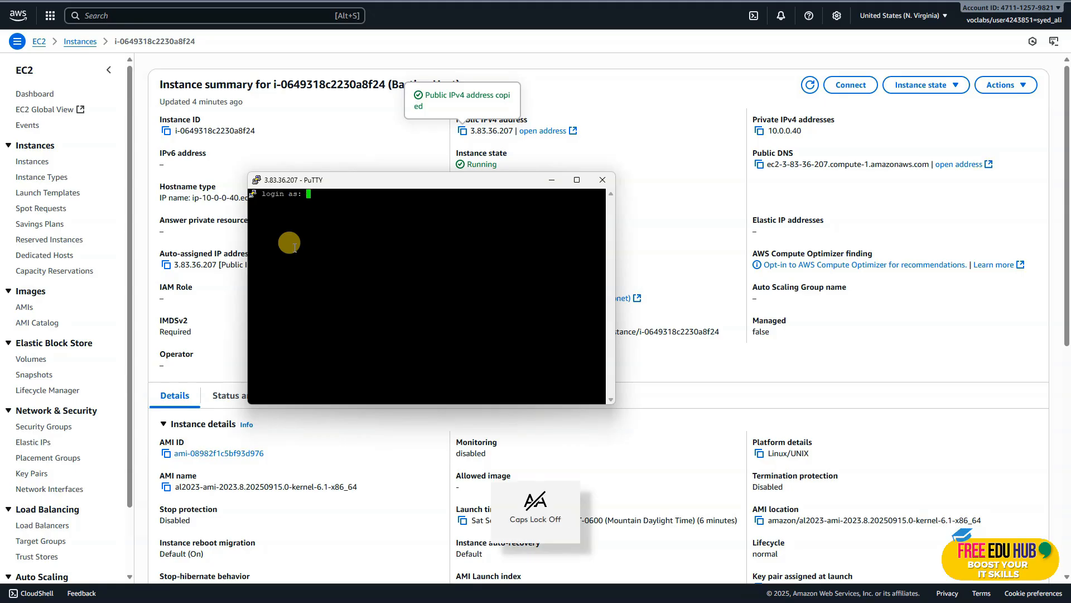
{"action": "type", "text": "ec2-"}
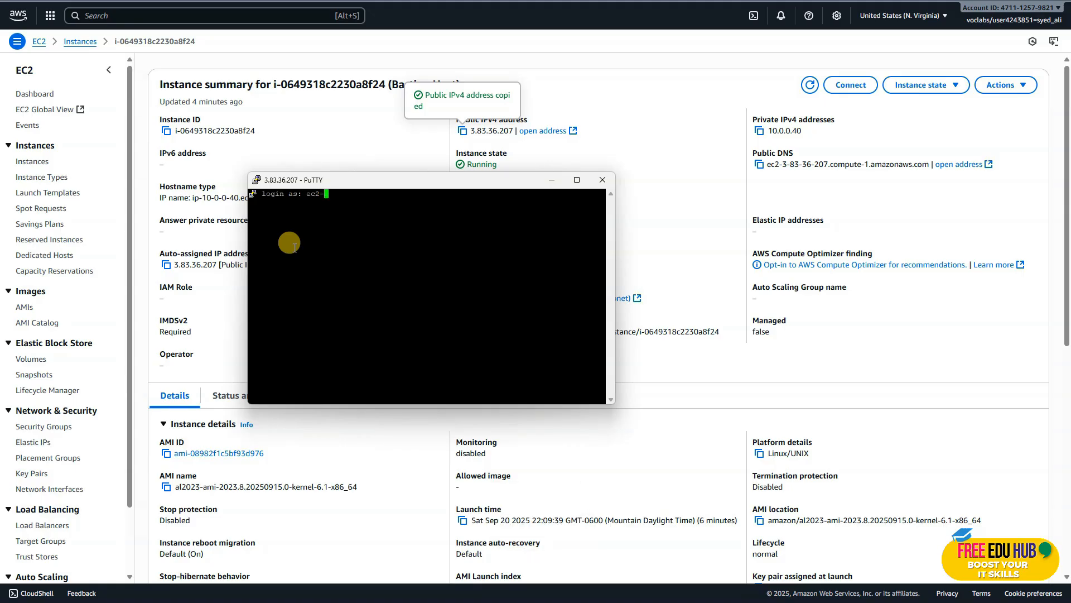
{"action": "type", "text": "user"}
{"action": "key", "text": "Return"}
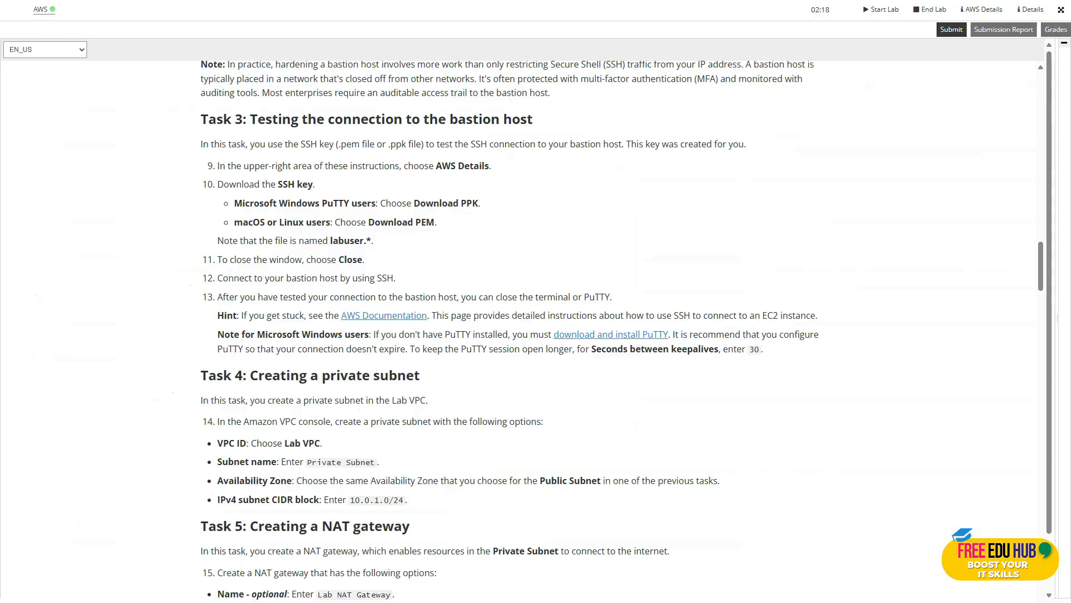
Read the Task 4 instructions, copy the subnet name "Private Subnet", and return to the AWS console.
{"action": "scroll", "coordinate": [512, 230], "scroll_direction": "down", "scroll_amount": 5}
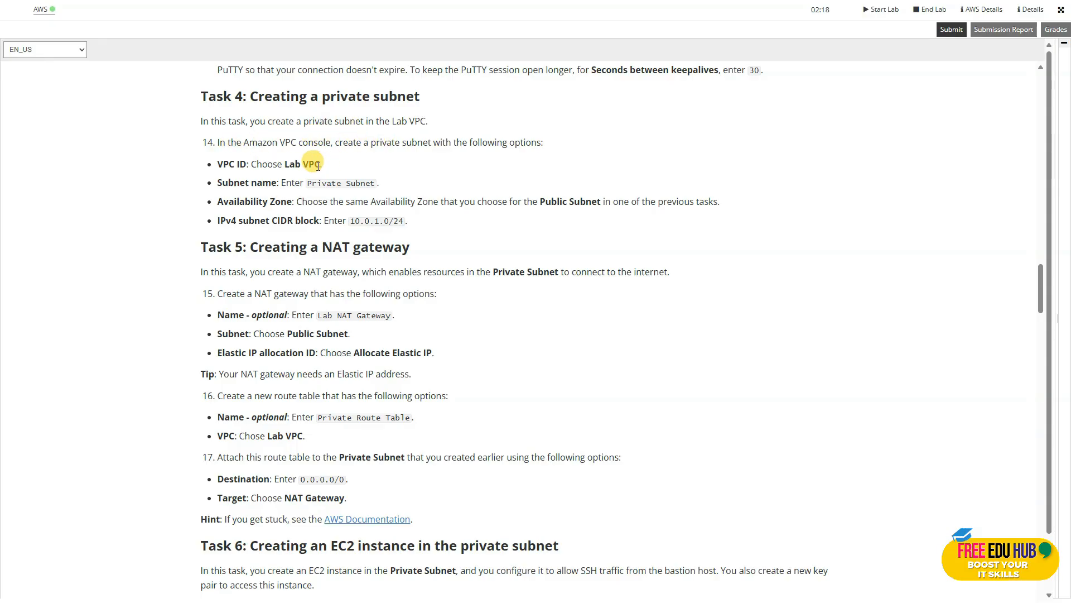
{"action": "left_click_drag", "start_coordinate": [375, 183], "coordinate": [308, 186]}
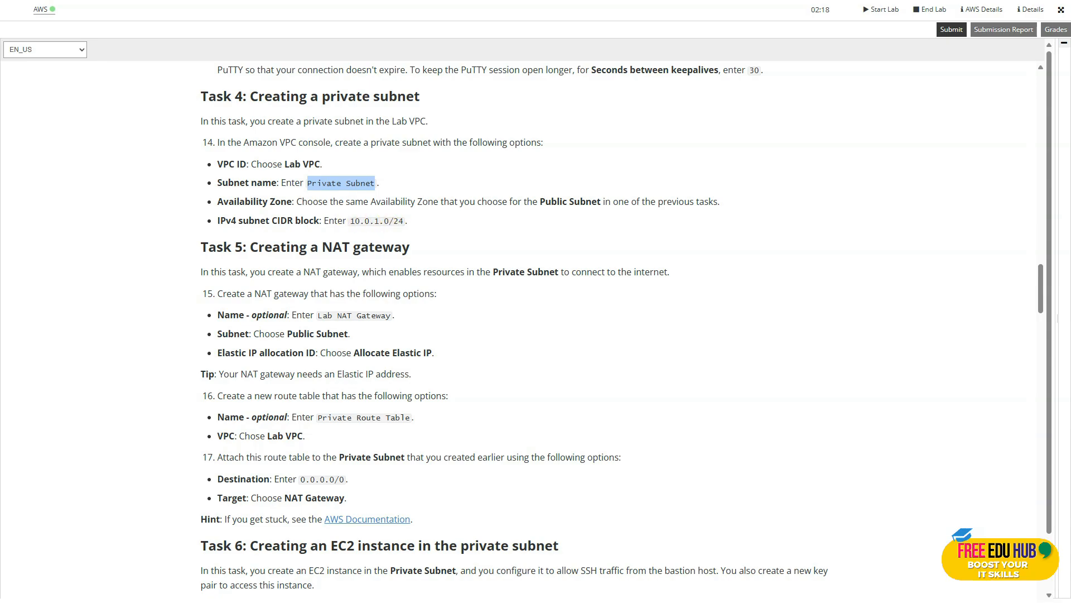
{"action": "key", "text": "ctrl+Tab"}
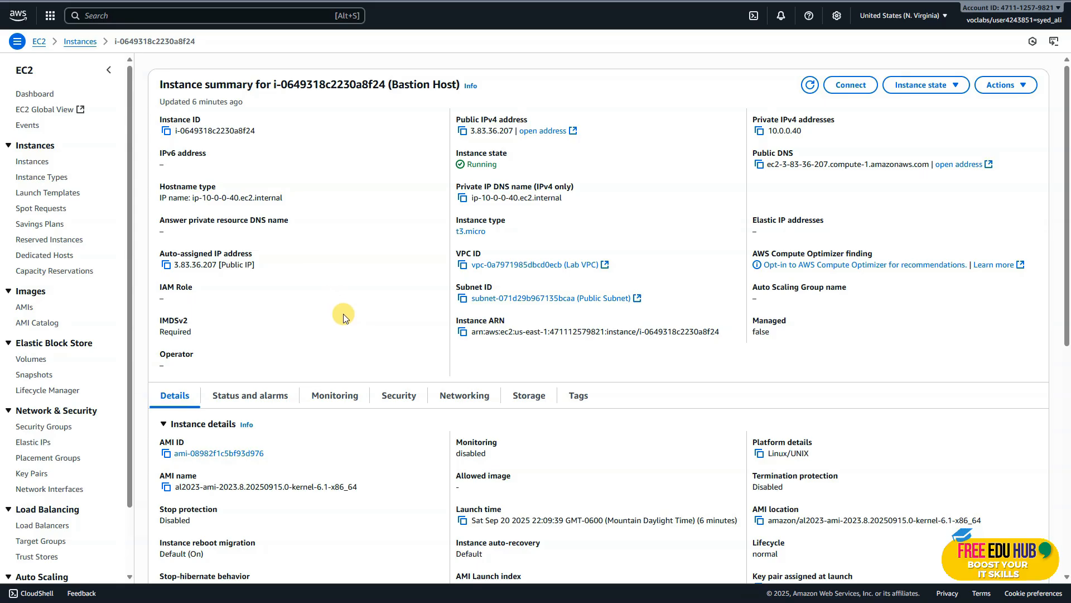
Find and open the VPC service, and view the details and resource map of Lab VPC.
{"action": "left_click", "coordinate": [185, 17]}
{"action": "type", "text": "vpc"}
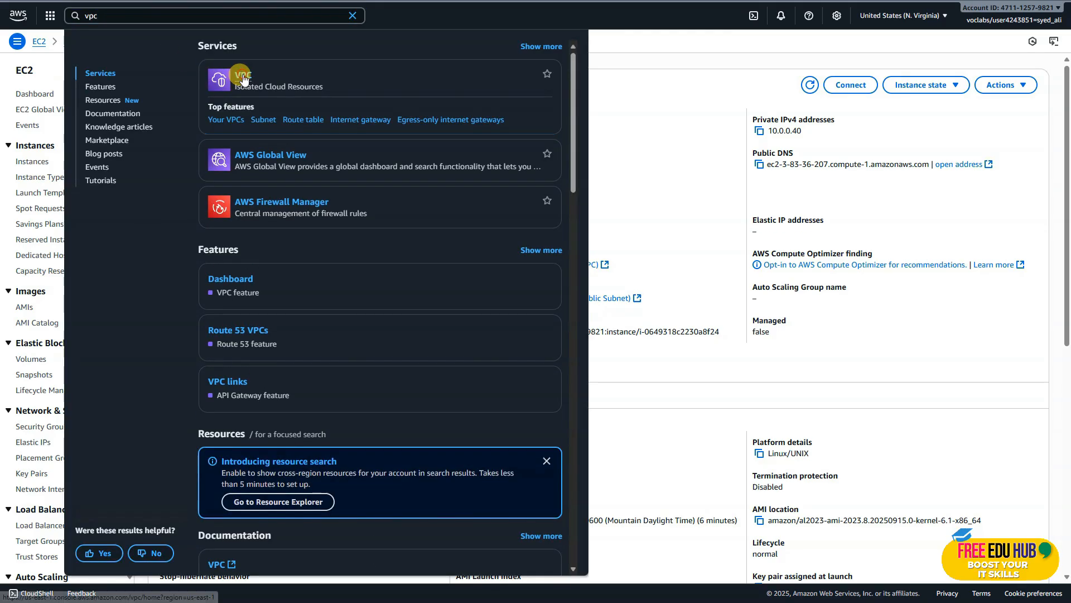
{"action": "left_click", "coordinate": [242, 75]}
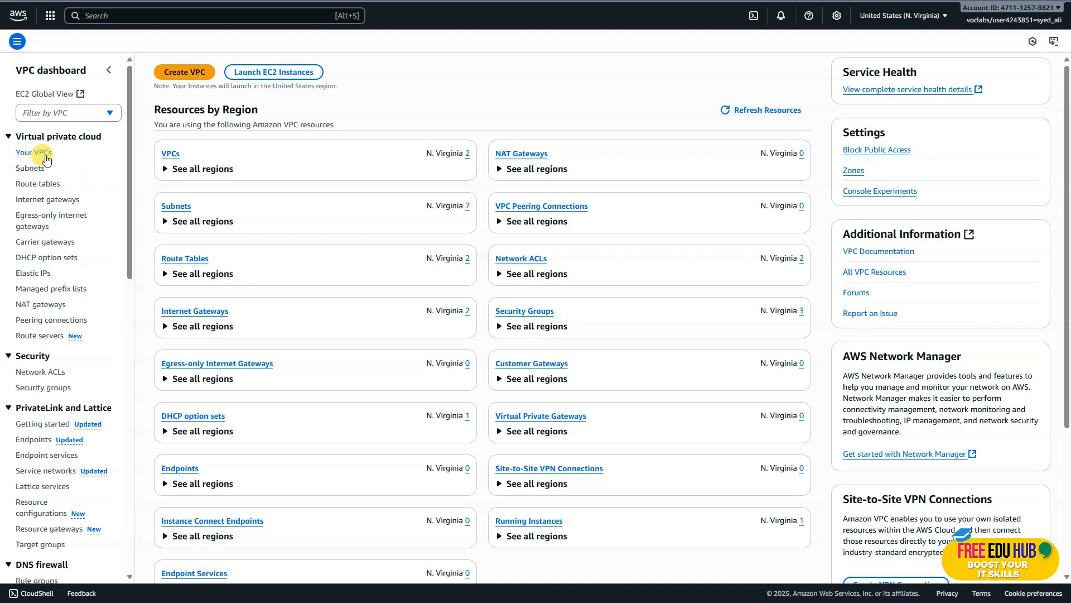
{"action": "left_click", "coordinate": [46, 156]}
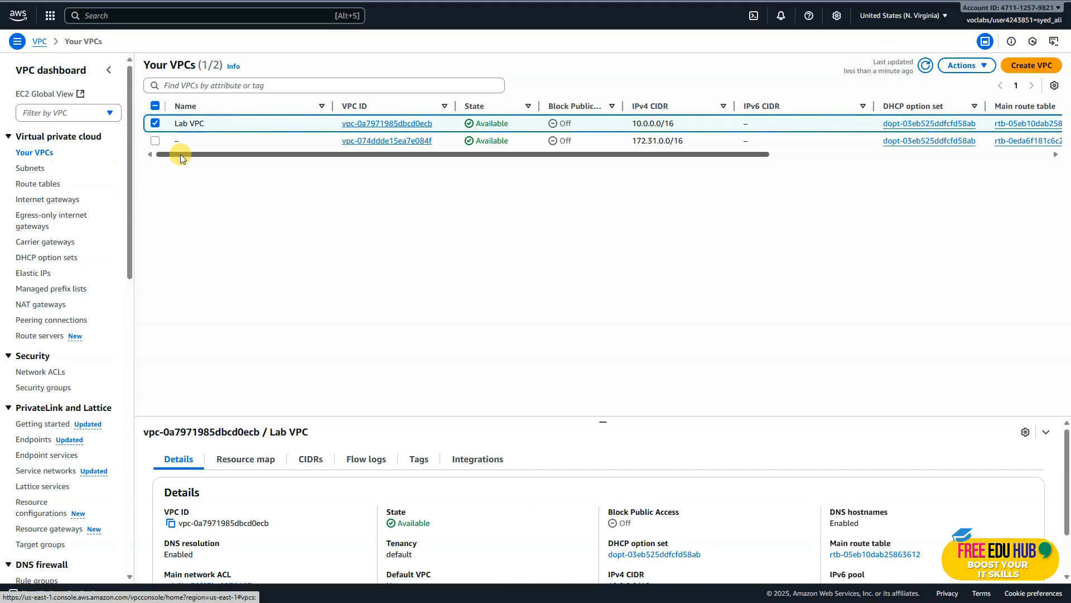
{"action": "left_click", "coordinate": [405, 124]}
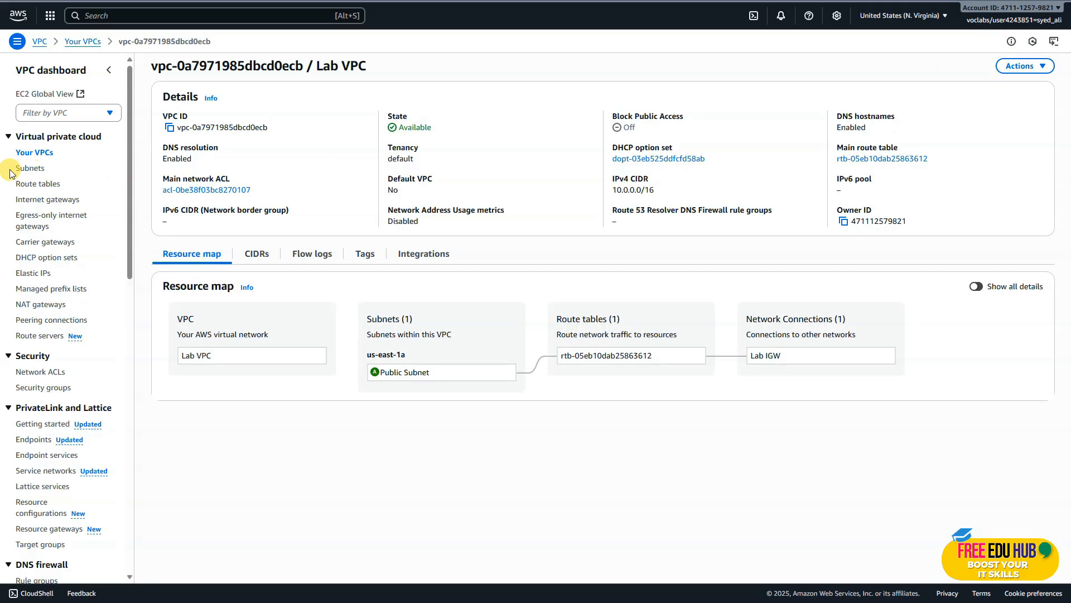
Start a new subnet in Lab VPC and name it "Private Subnet".
{"action": "left_click", "coordinate": [30, 170]}
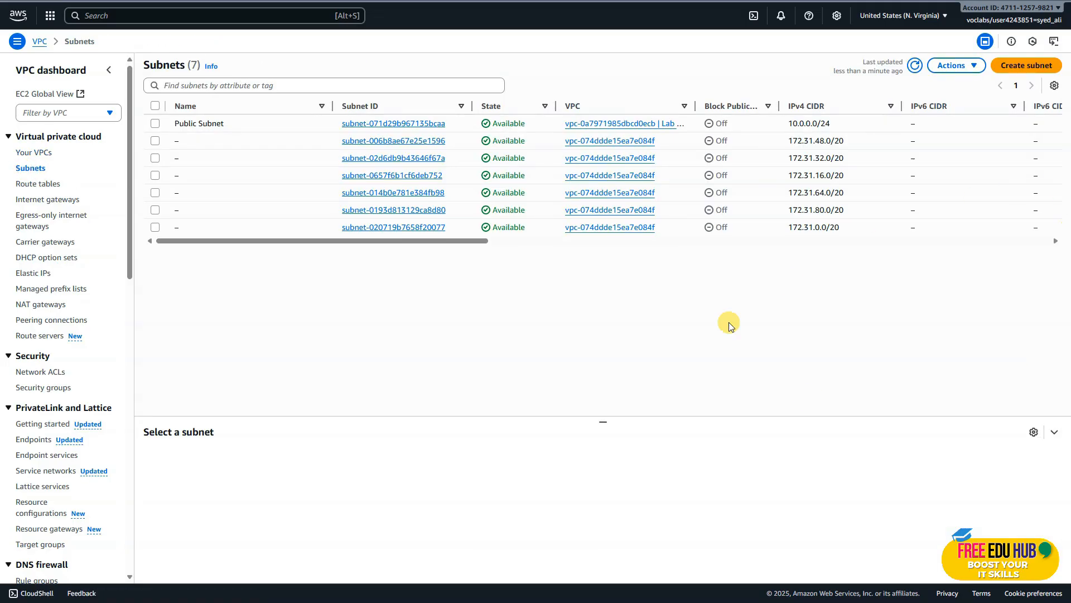
{"action": "left_click", "coordinate": [1033, 71]}
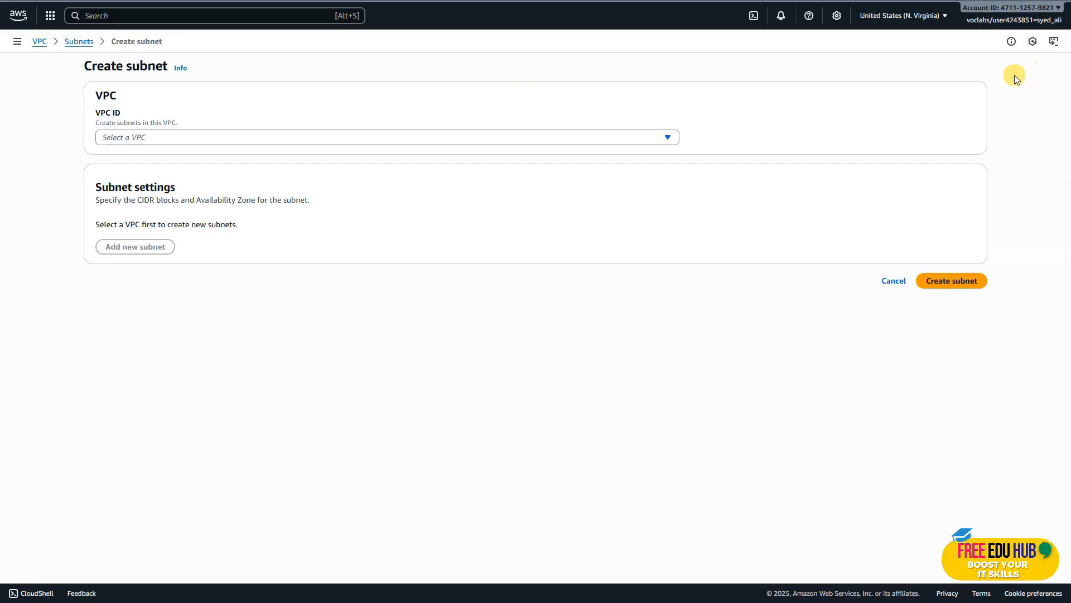
{"action": "left_click", "coordinate": [240, 138]}
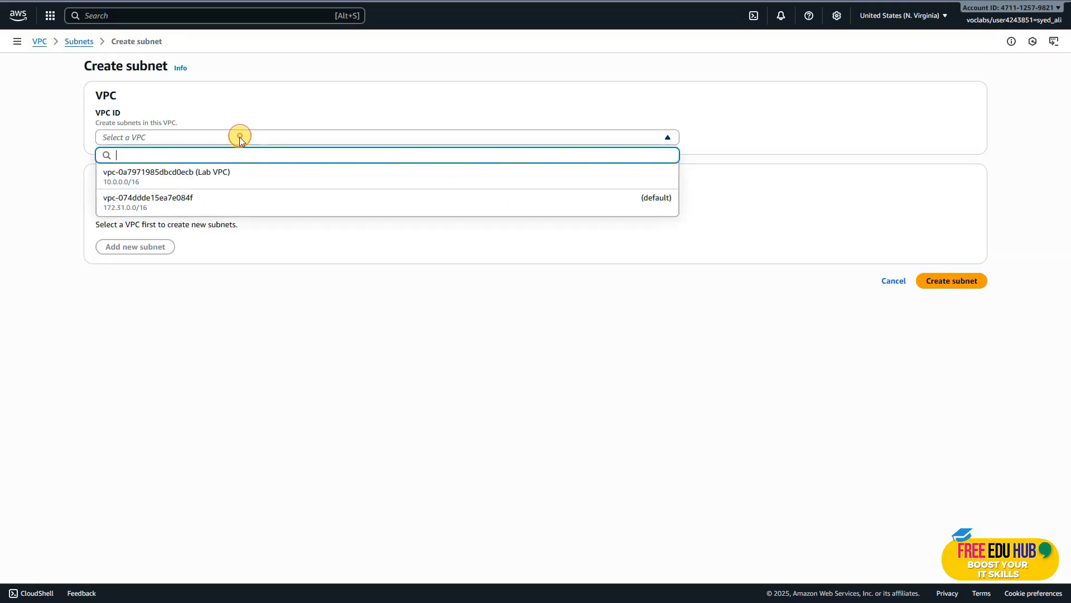
{"action": "left_click", "coordinate": [212, 176]}
{"action": "left_click", "coordinate": [183, 346]}
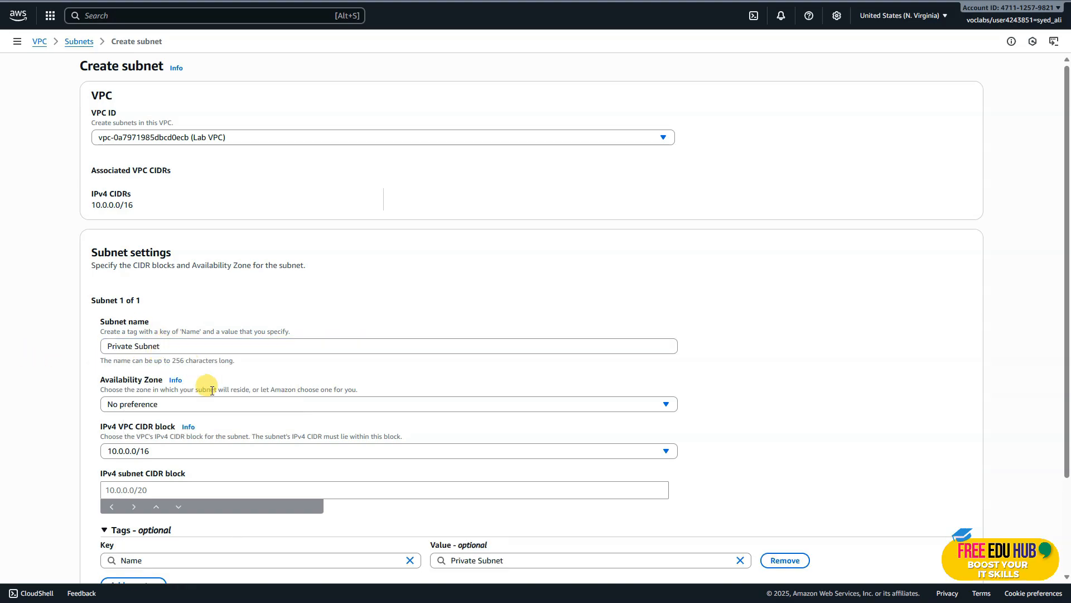
Set the subnet's Availability Zone to us-east-1a and its IPv4 CIDR block to 10.0.1.0/24, and create the subnet.
{"action": "scroll", "coordinate": [201, 393], "scroll_direction": "down", "scroll_amount": 1}
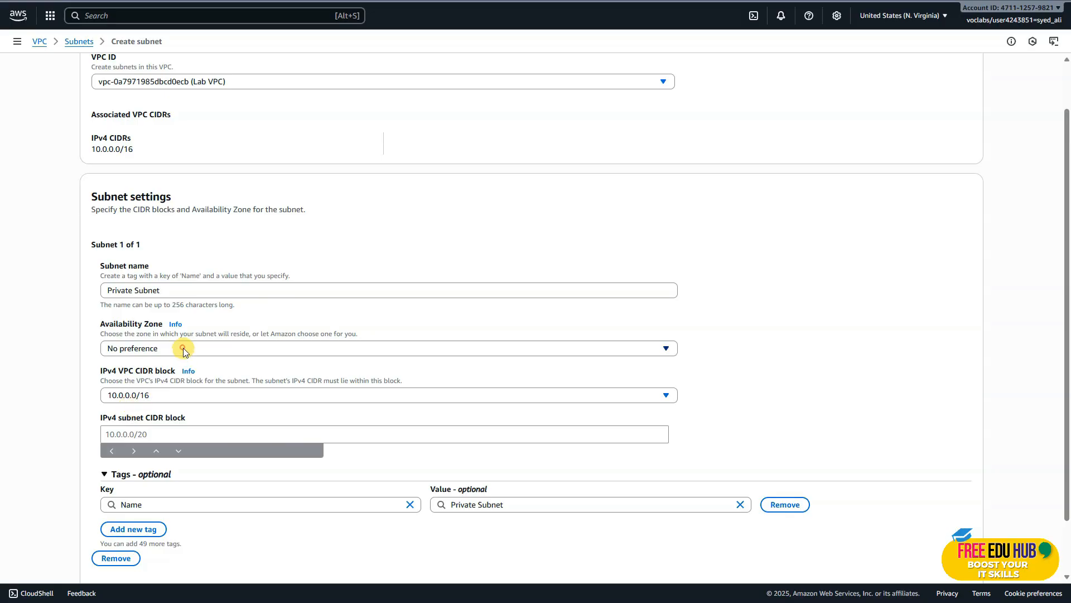
{"action": "left_click", "coordinate": [183, 347]}
{"action": "left_click", "coordinate": [168, 402]}
{"action": "left_click", "coordinate": [184, 434]}
{"action": "type", "text": "10.0.1.0/24"}
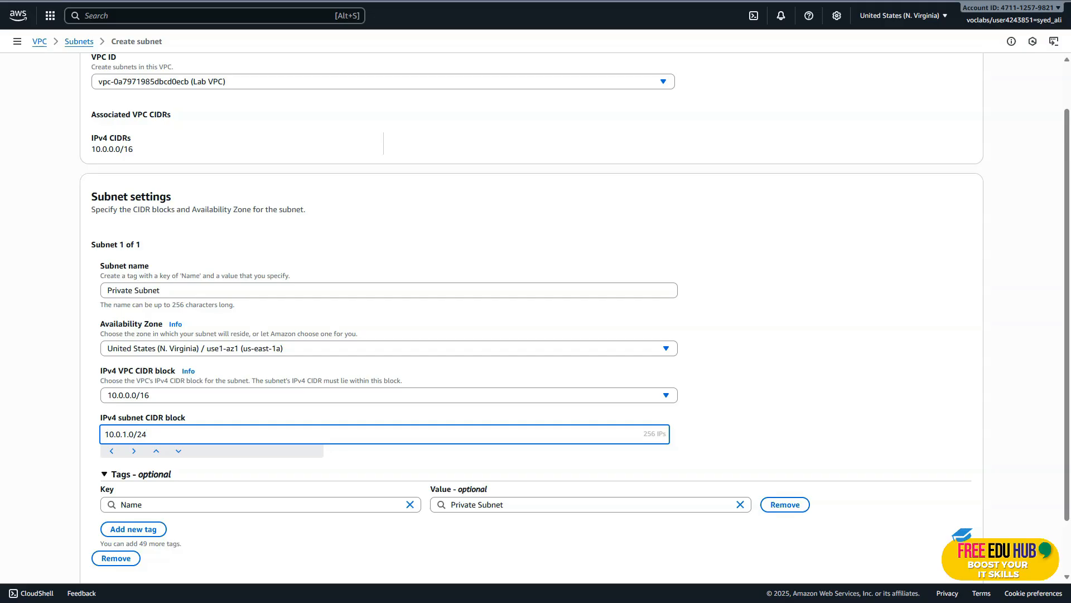
{"action": "scroll", "coordinate": [396, 363], "scroll_direction": "down", "scroll_amount": 1}
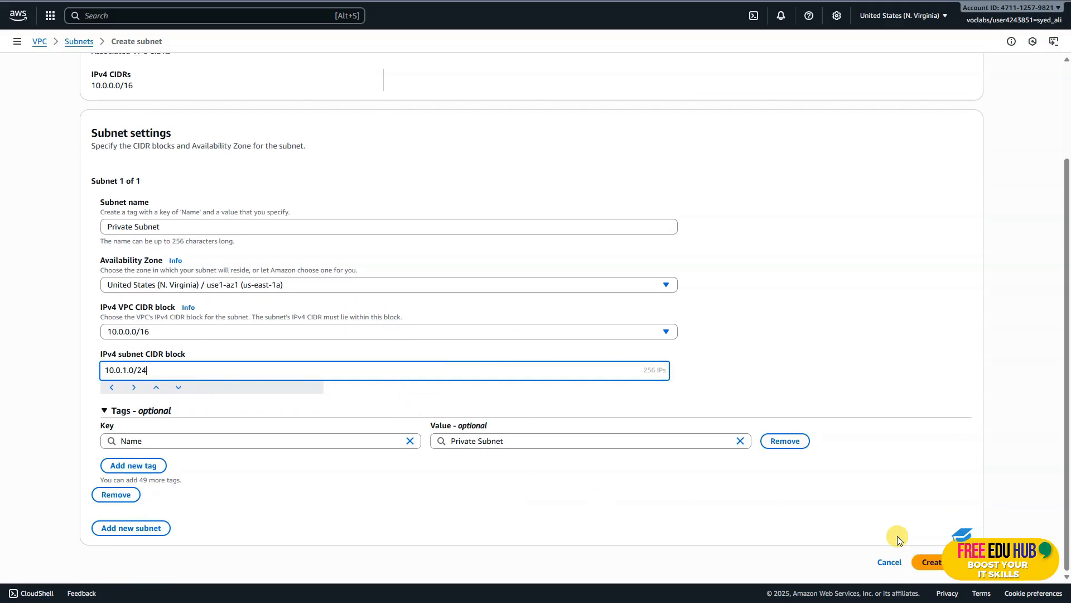
{"action": "left_click", "coordinate": [929, 561]}
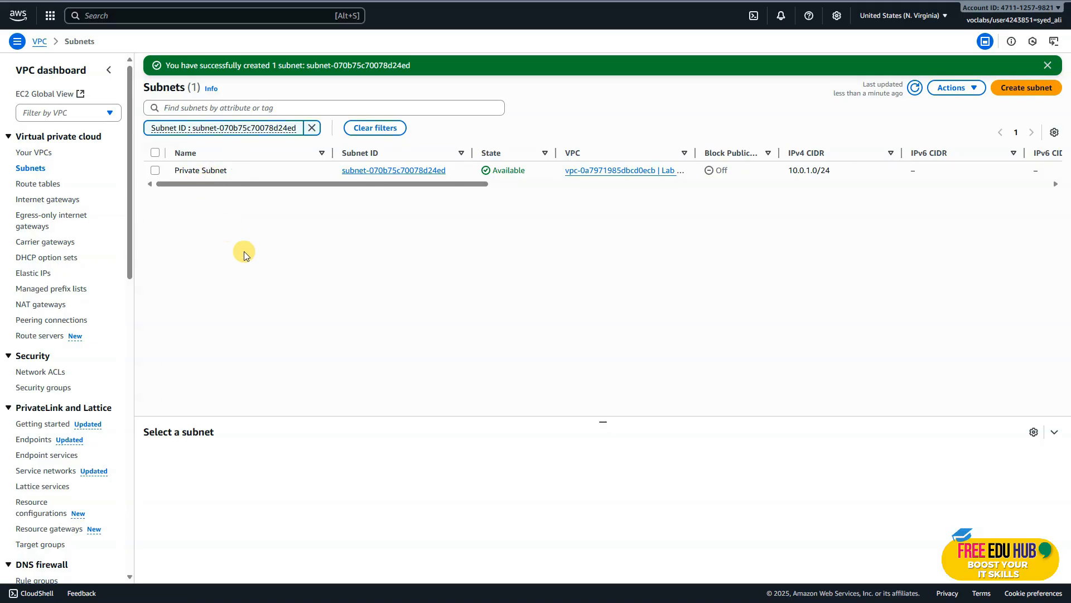
Copy the NAT gateway name "Lab NAT Gateway" from the Task 5 instructions and return to the AWS console.
{"action": "key", "text": "ctrl+Tab"}
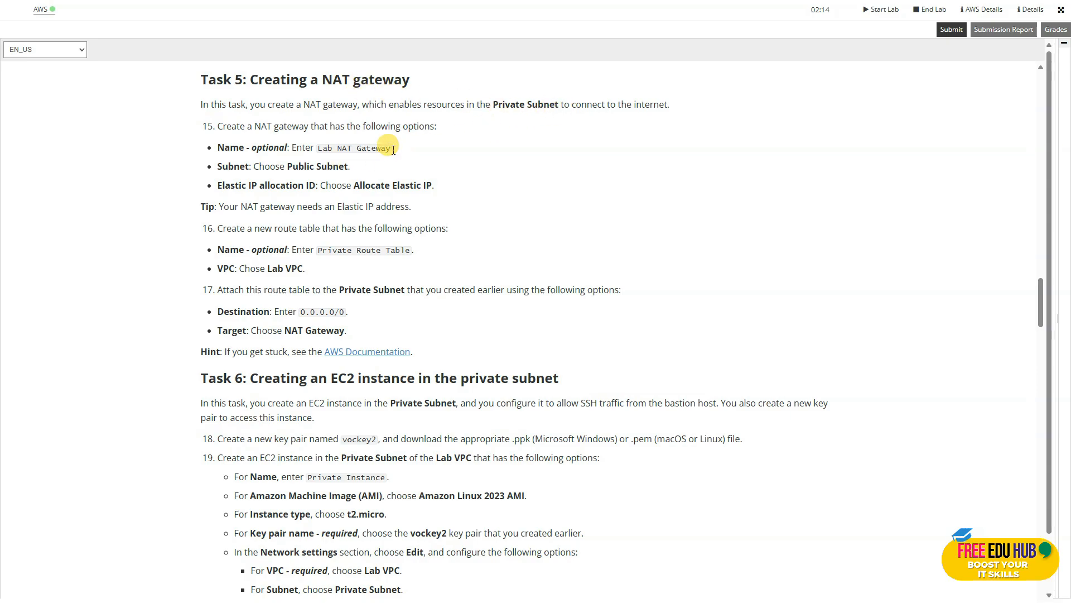
{"action": "left_click_drag", "start_coordinate": [392, 150], "coordinate": [317, 149]}
{"action": "right_click", "coordinate": [318, 149]}
{"action": "left_click", "coordinate": [335, 150]}
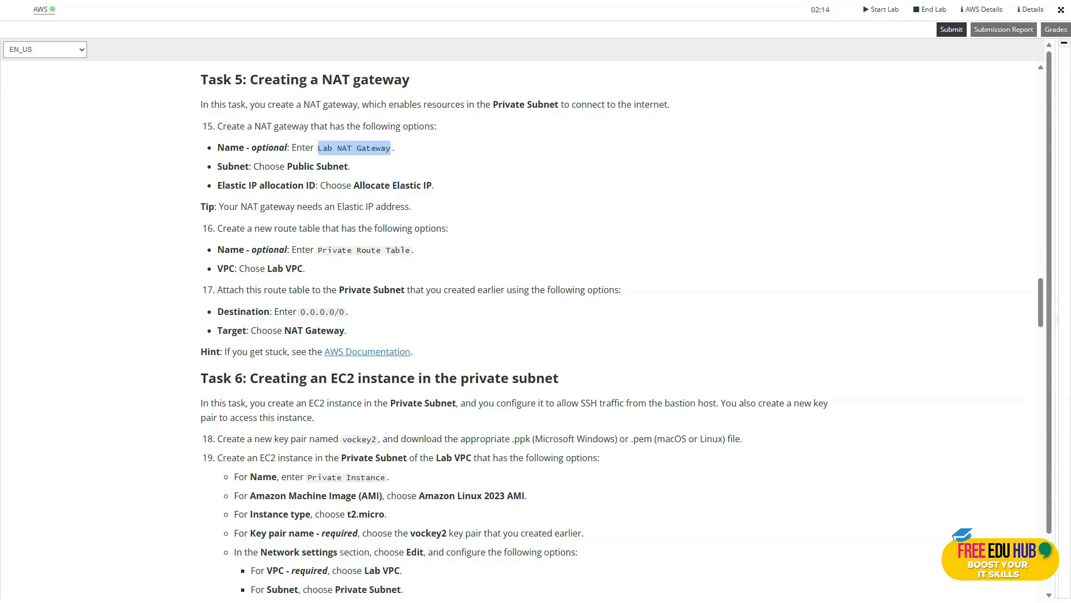
{"action": "key", "text": "ctrl+Tab"}
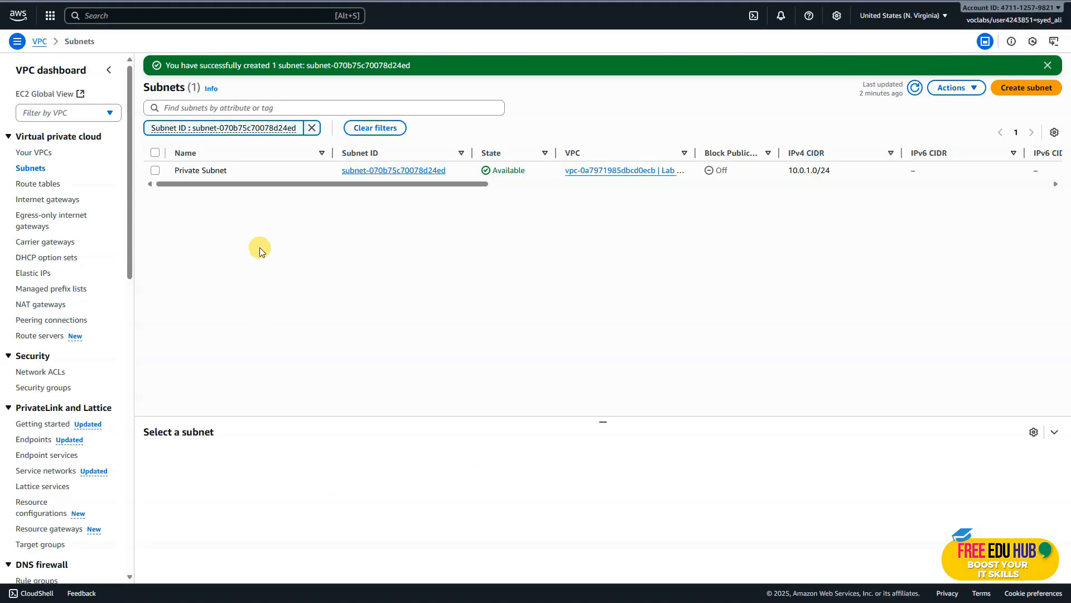
Start a new NAT gateway and name it "Lab NAT Gateway".
{"action": "left_click", "coordinate": [42, 306]}
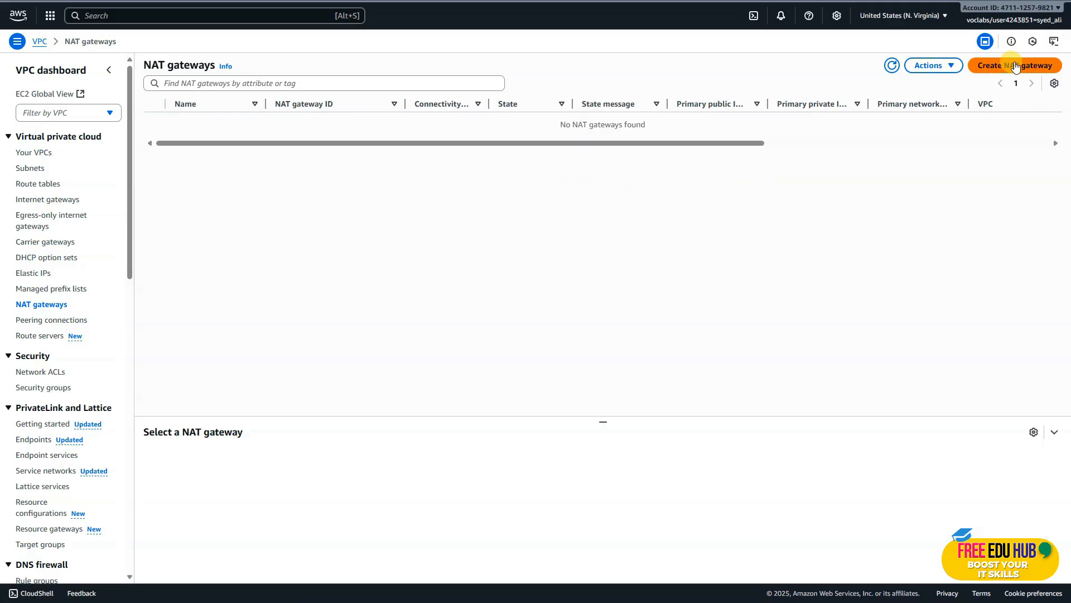
{"action": "left_click", "coordinate": [1015, 66]}
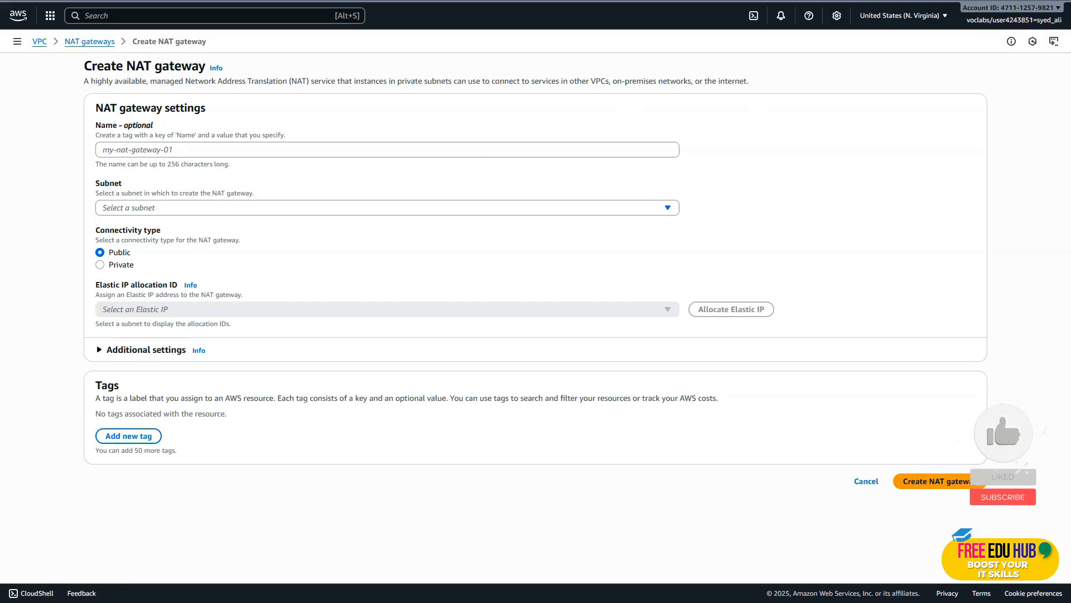
{"action": "left_click", "coordinate": [146, 148]}
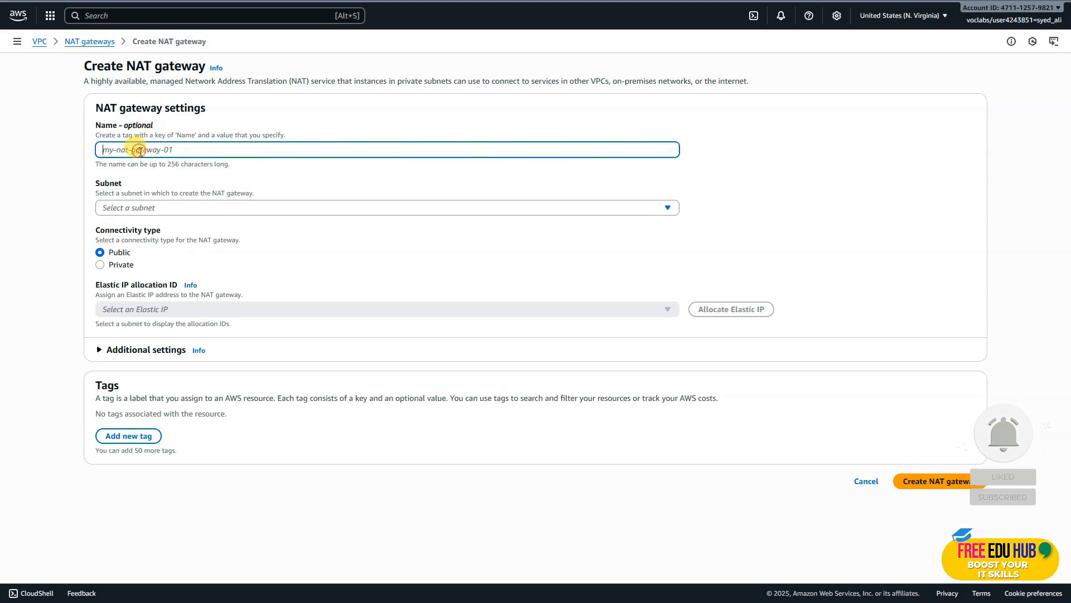
{"action": "type", "text": "Lab NAT Gateway"}
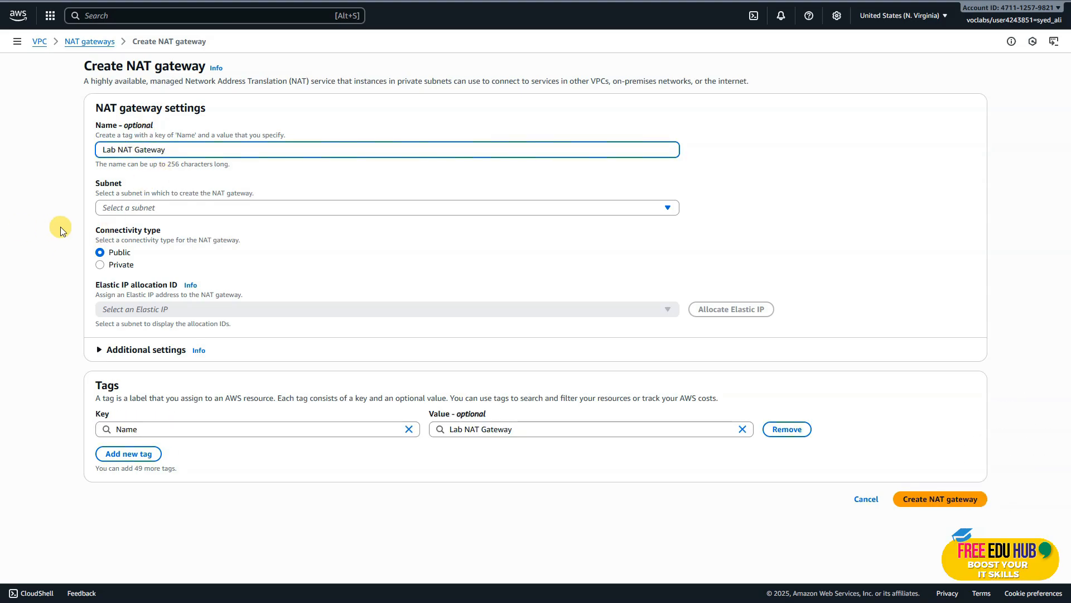
Place the NAT gateway in Public Subnet, allocate an Elastic IP for it, and create the gateway.
{"action": "left_click", "coordinate": [318, 207]}
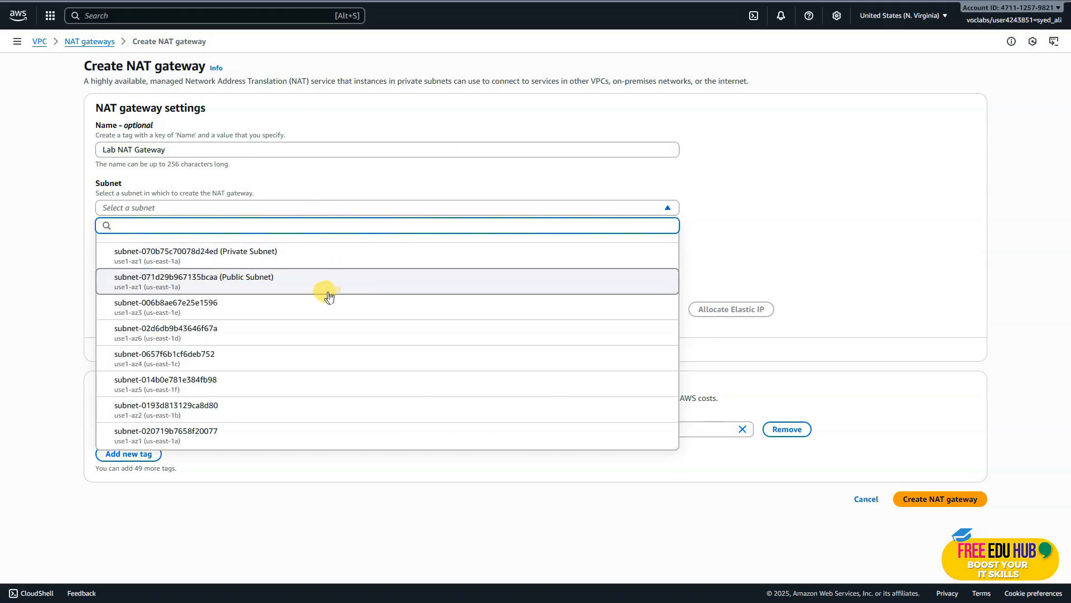
{"action": "left_click", "coordinate": [289, 285]}
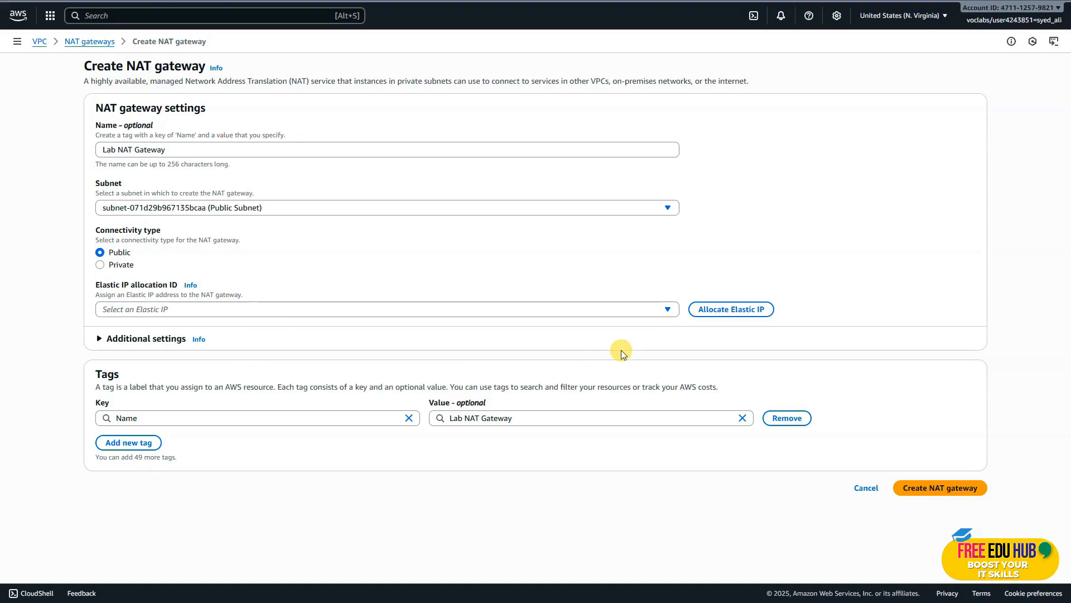
{"action": "left_click", "coordinate": [722, 312]}
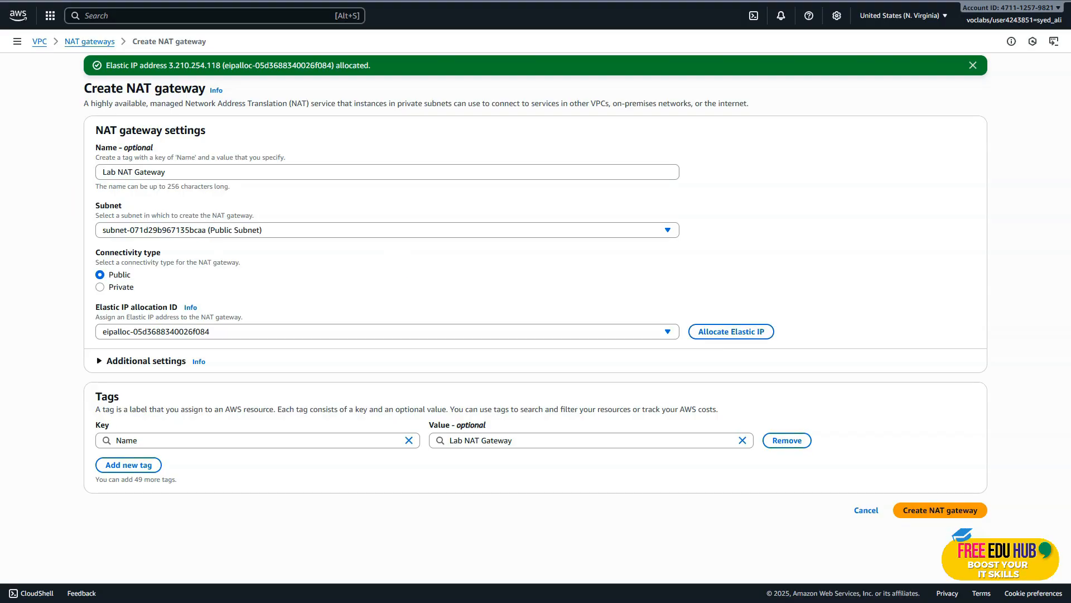
{"action": "left_click", "coordinate": [939, 511]}
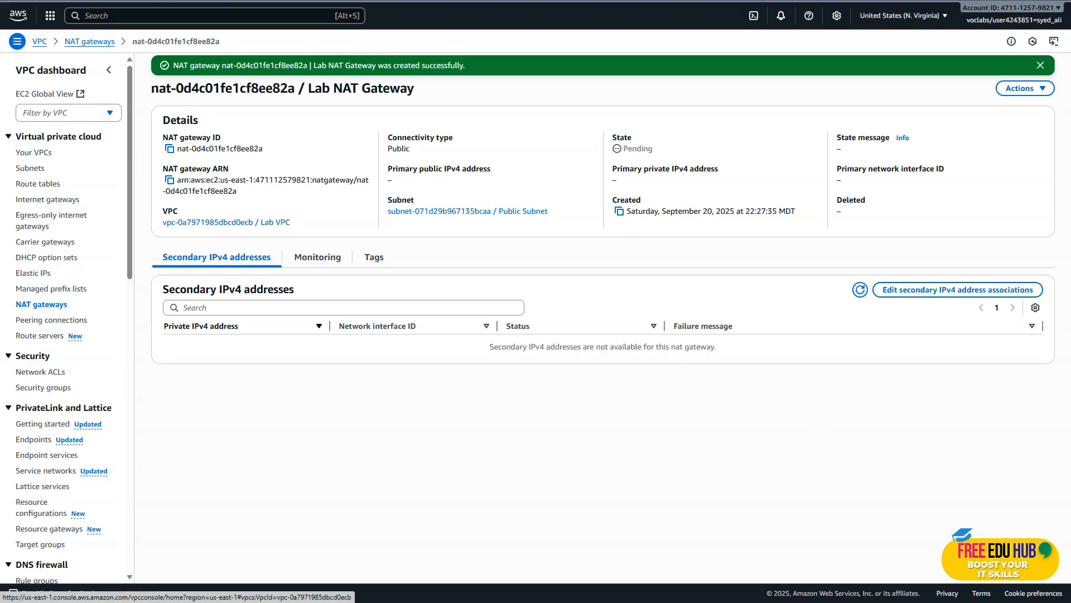
Copy the name "Private Route Table" from the Task 5 instructions, and view Lab VPC's resource map in the AWS console.
{"action": "key", "text": "ctrl+Tab"}
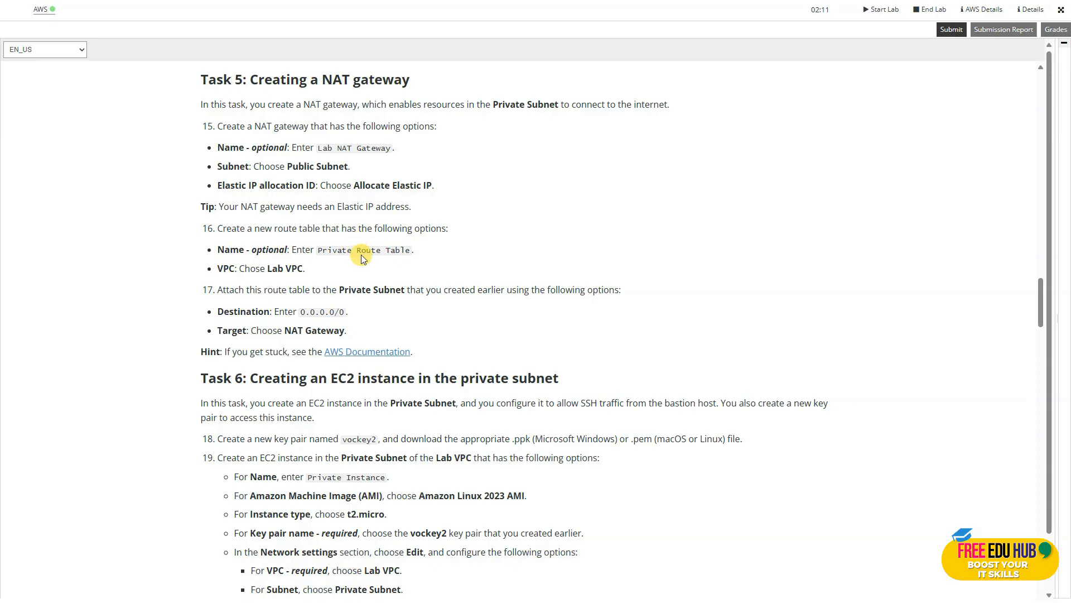
{"action": "scroll", "coordinate": [361, 254], "scroll_direction": "down", "scroll_amount": 1}
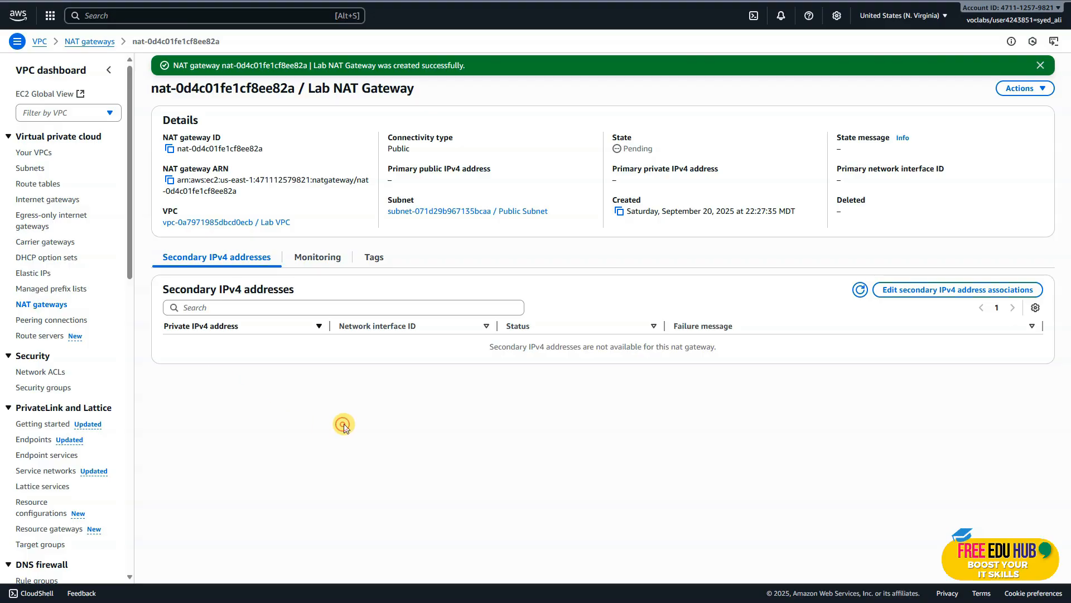
{"action": "left_click", "coordinate": [34, 152]}
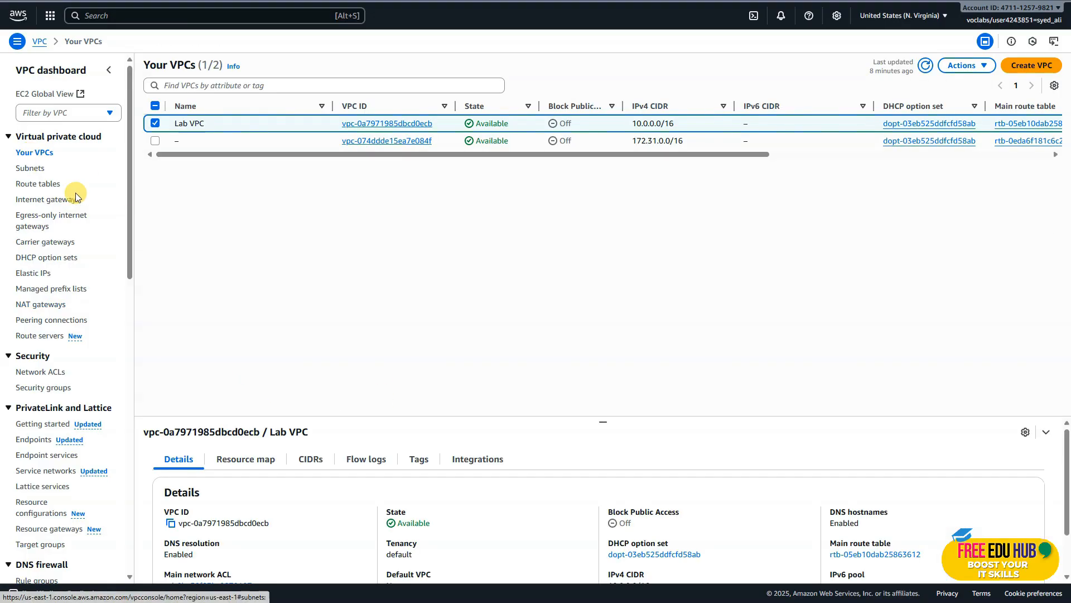
{"action": "left_click", "coordinate": [394, 124]}
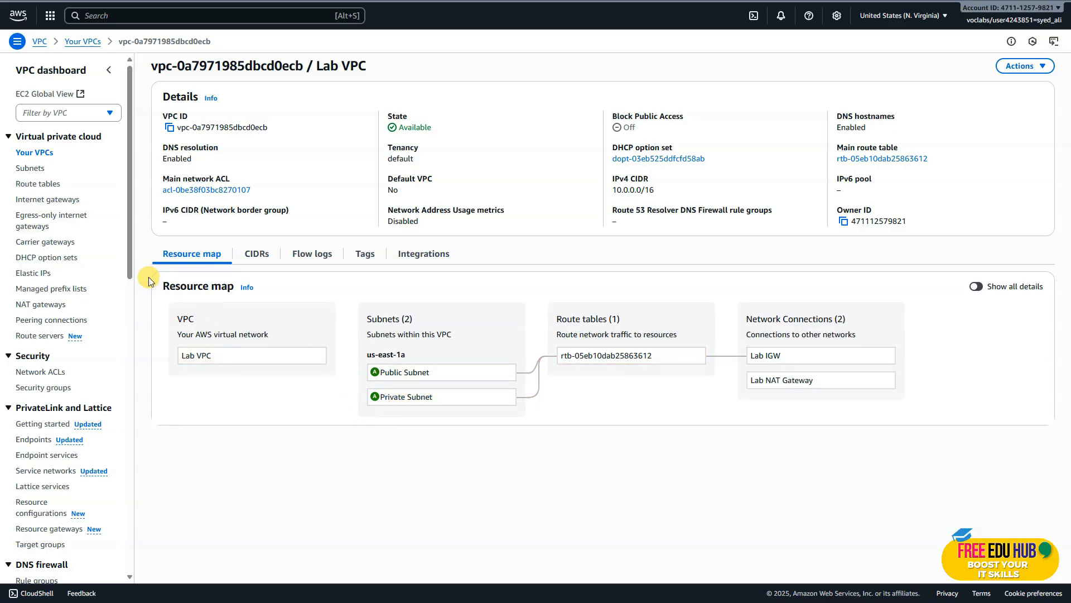
Create a route table named "Private Route Table" in Lab VPC.
{"action": "left_click", "coordinate": [52, 186]}
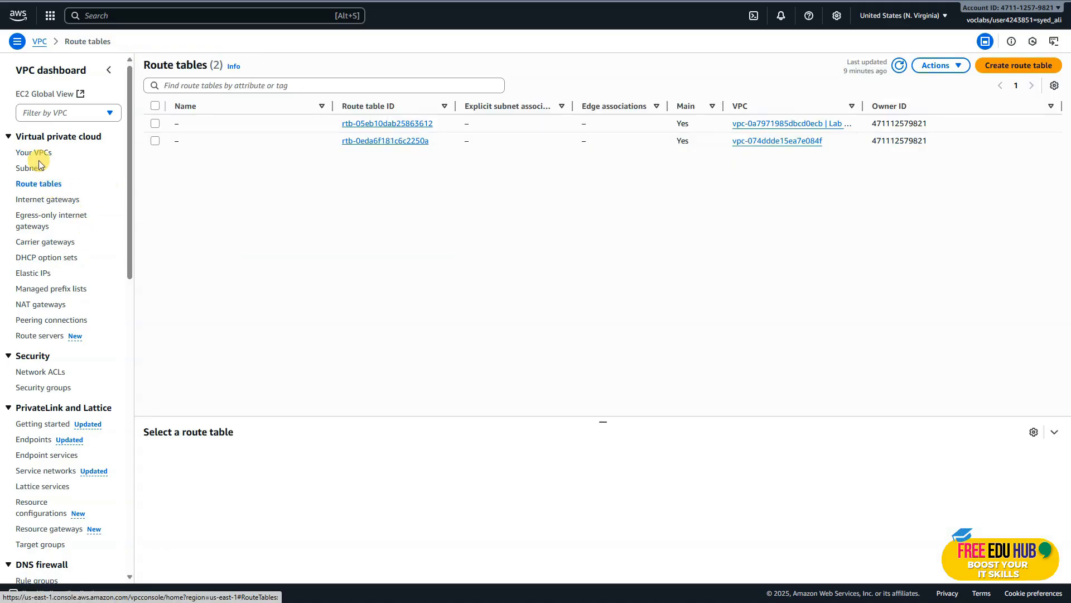
{"action": "left_click", "coordinate": [1008, 66]}
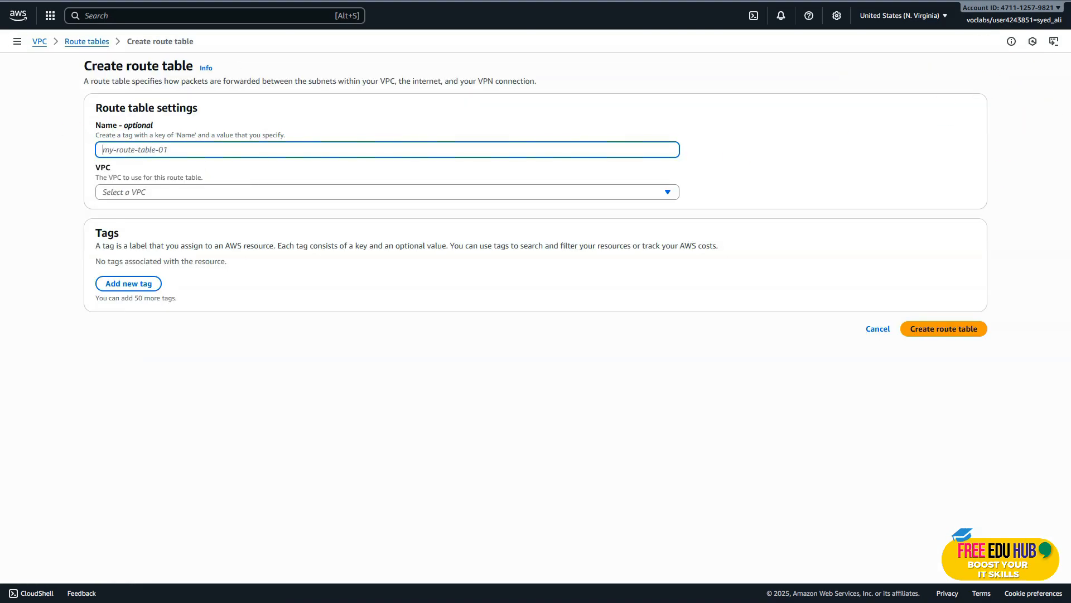
{"action": "left_click", "coordinate": [131, 150]}
{"action": "type", "text": "Private Route Table"}
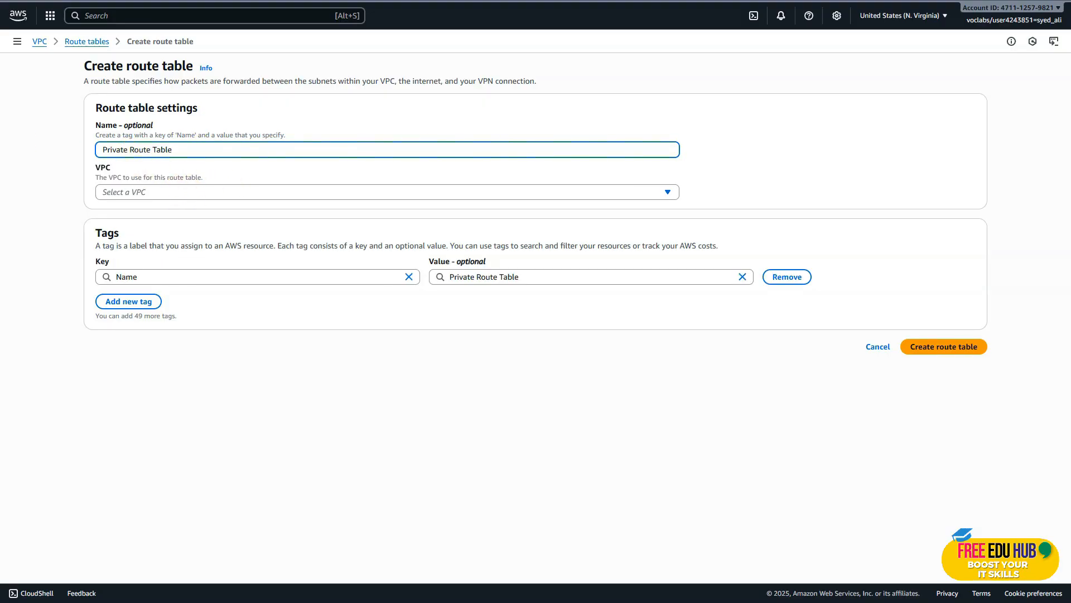
{"action": "left_click", "coordinate": [135, 195]}
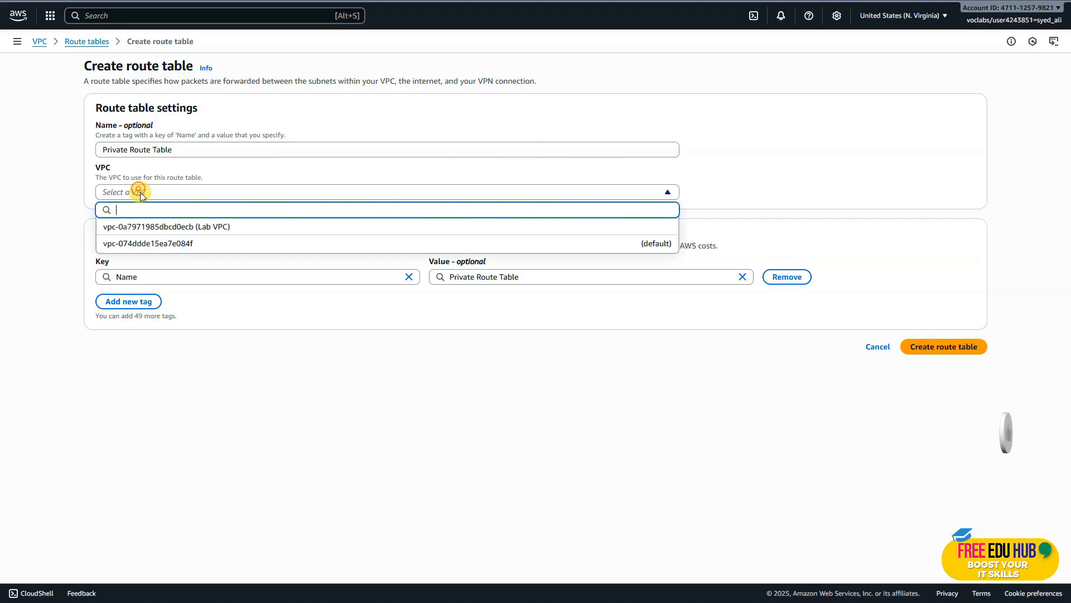
{"action": "left_click", "coordinate": [193, 226]}
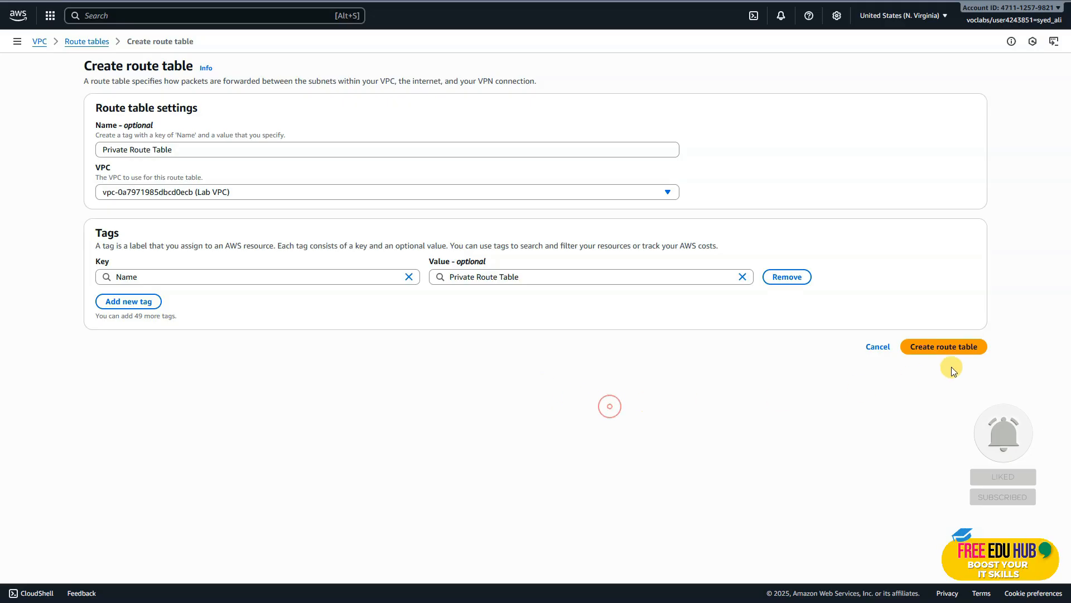
{"action": "left_click", "coordinate": [941, 348]}
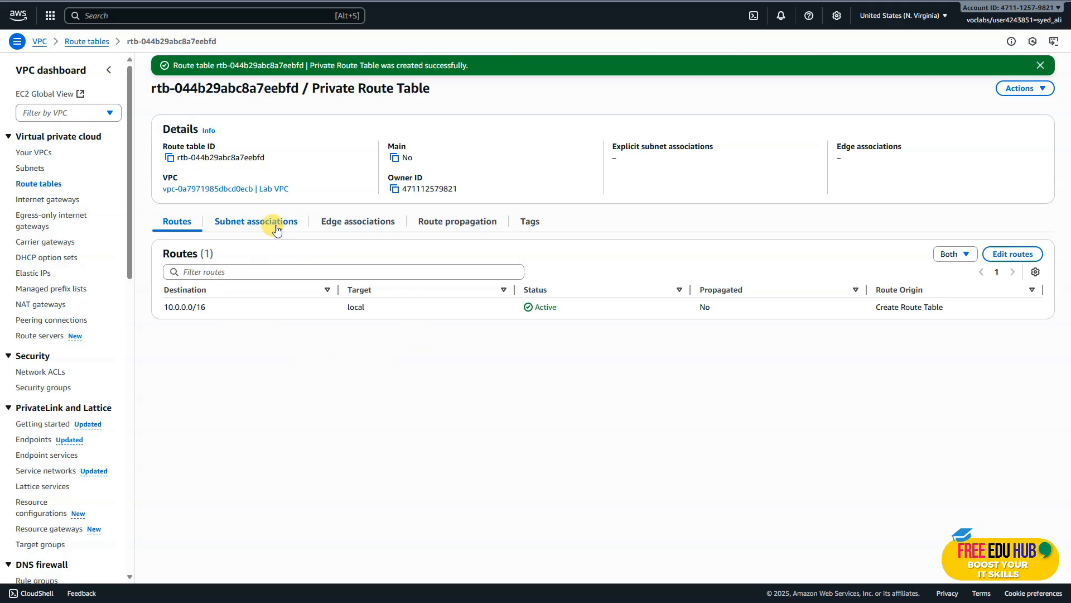
Associate Private Subnet with Private Route Table, save the association, and review the table's subnet associations and routes.
{"action": "left_click", "coordinate": [255, 225]}
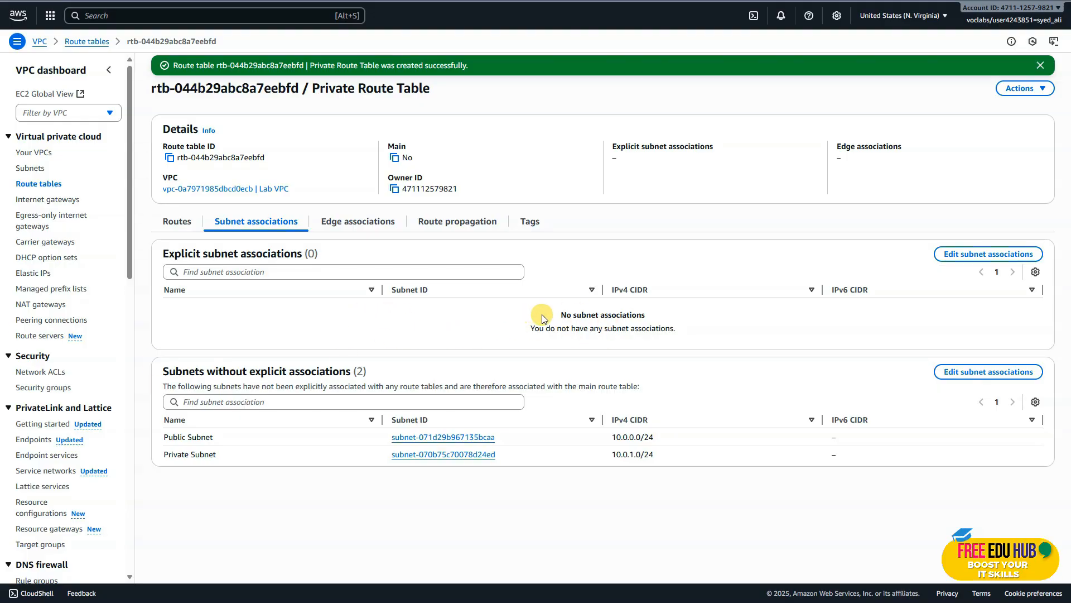
{"action": "left_click", "coordinate": [968, 256]}
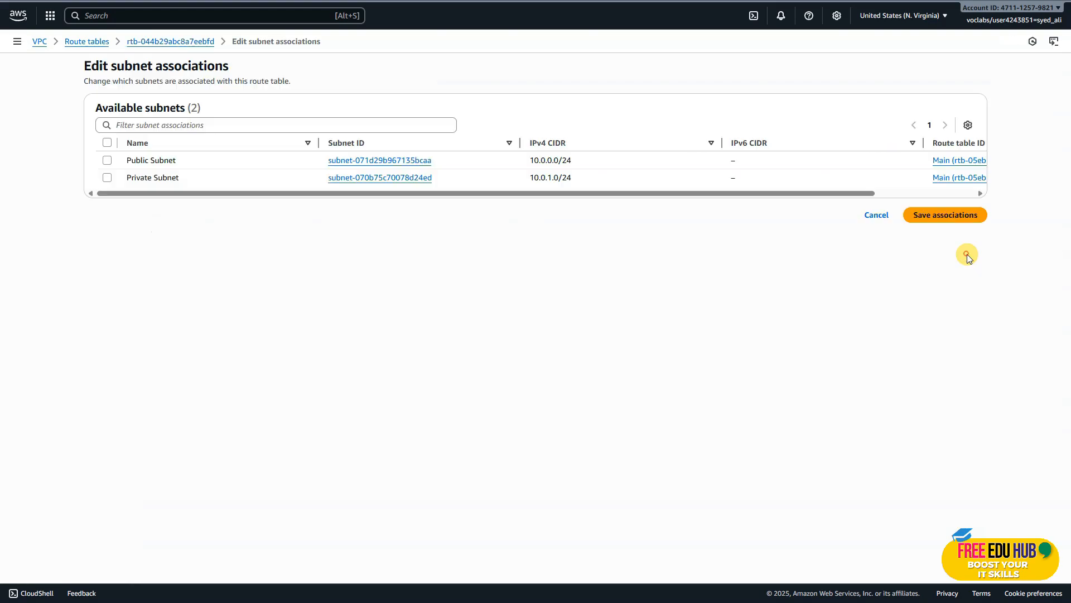
{"action": "left_click", "coordinate": [106, 178]}
{"action": "left_click", "coordinate": [929, 284]}
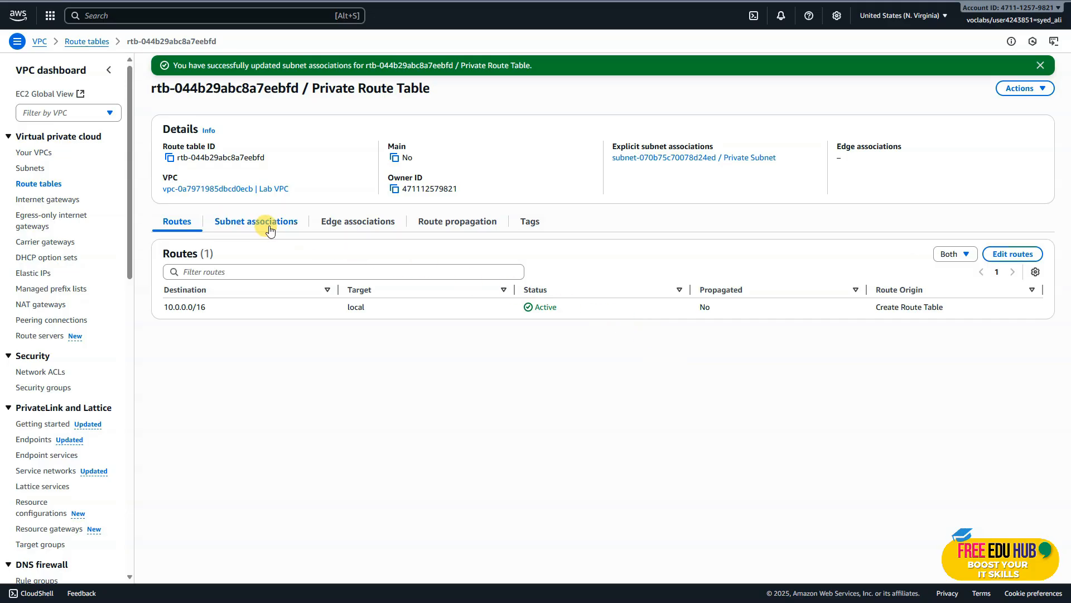
{"action": "left_click", "coordinate": [263, 227]}
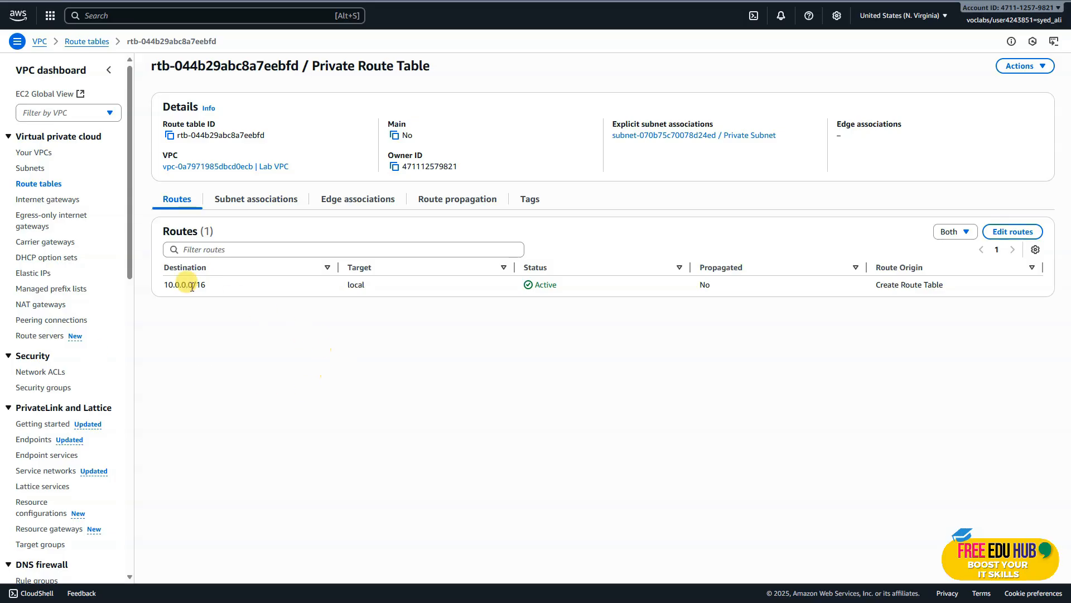
{"action": "left_click", "coordinate": [267, 205]}
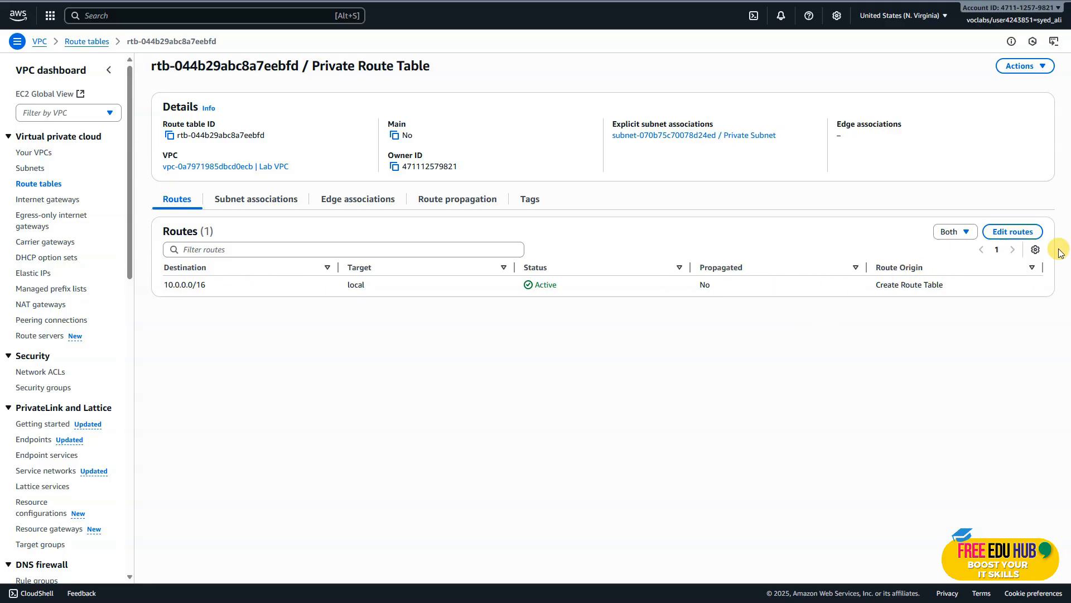
Add a route to Private Route Table with destination 0.0.0.0/0 and Lab NAT Gateway as the NAT Gateway target, and save it.
{"action": "left_click", "coordinate": [1003, 231]}
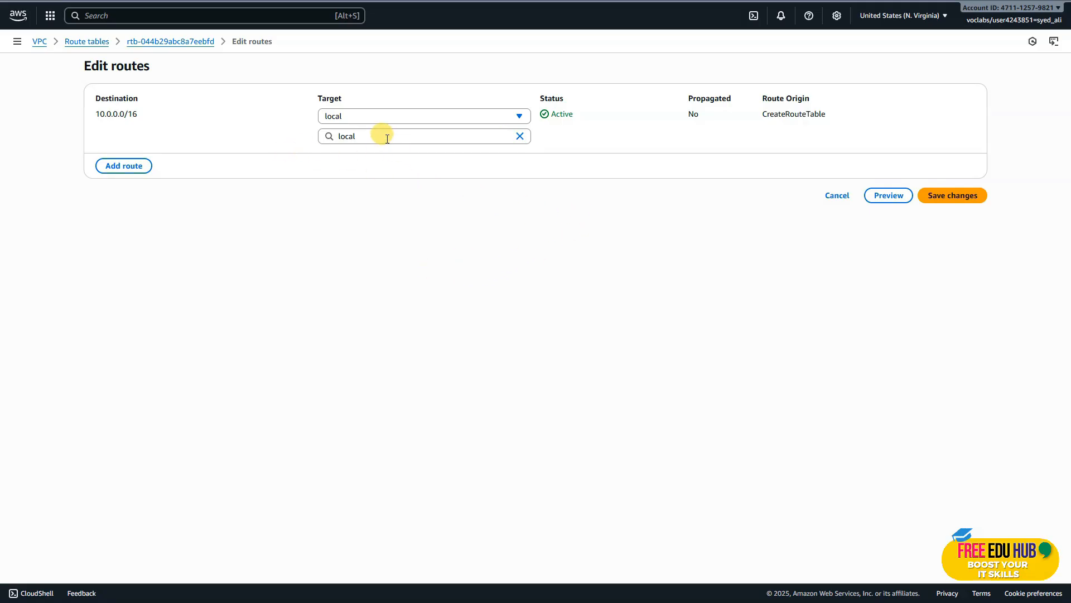
{"action": "left_click", "coordinate": [129, 166]}
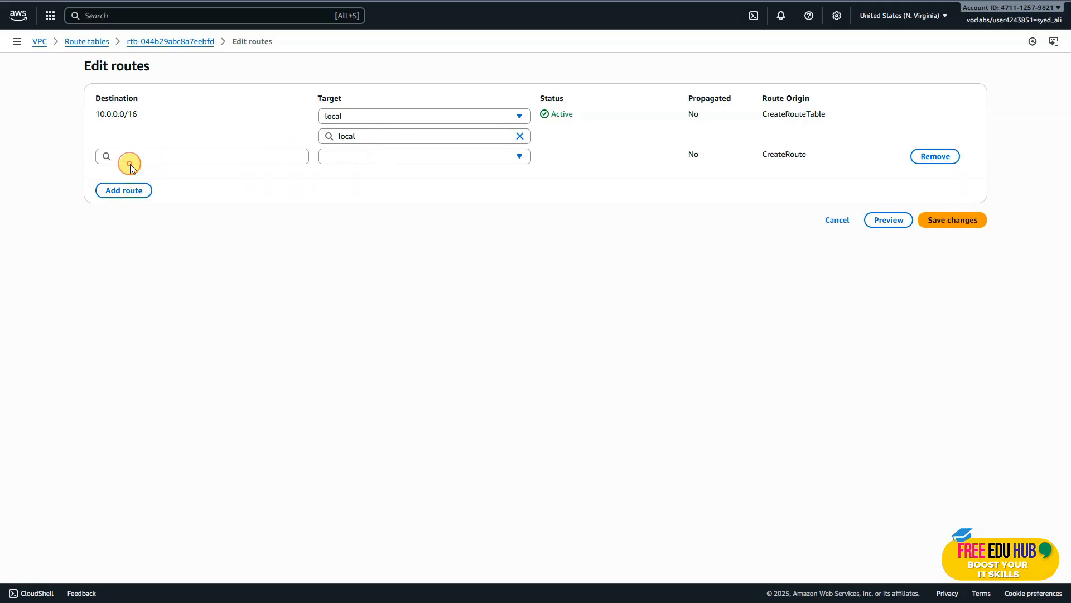
{"action": "left_click", "coordinate": [163, 157]}
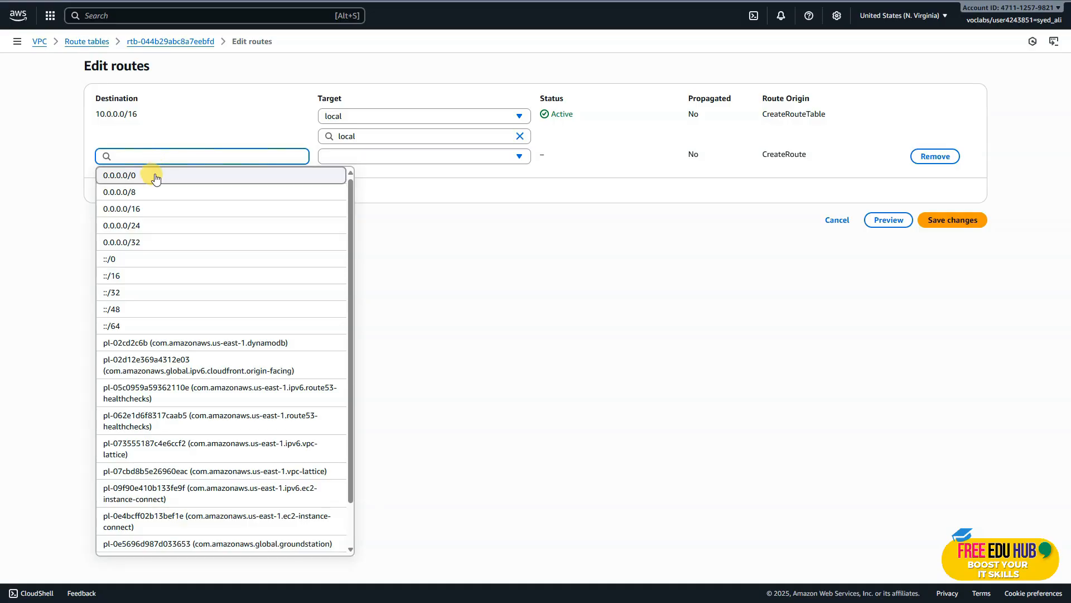
{"action": "left_click", "coordinate": [155, 174]}
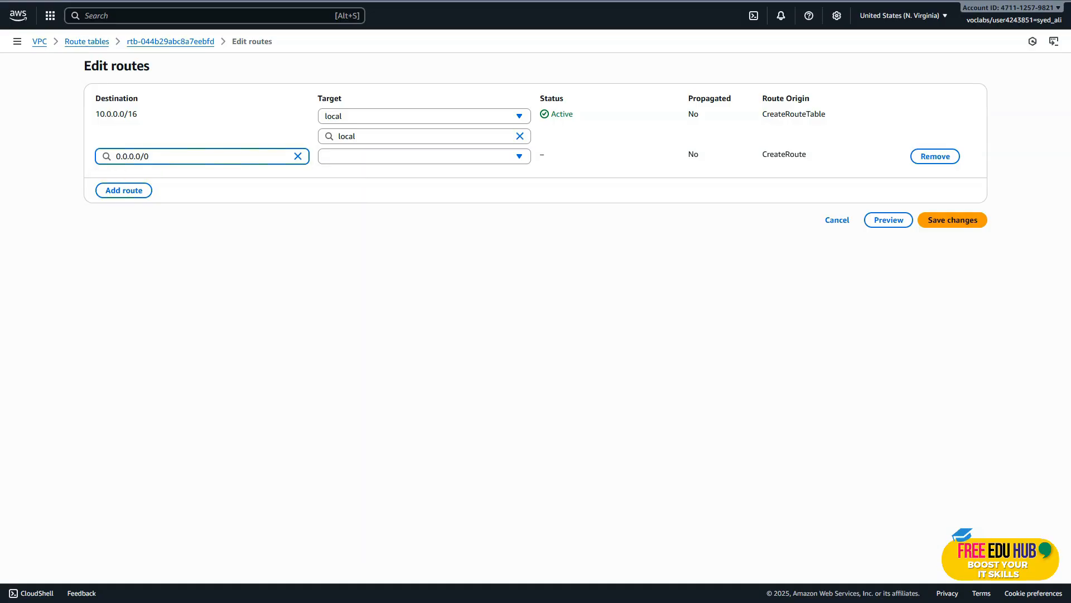
{"action": "left_click", "coordinate": [406, 158]}
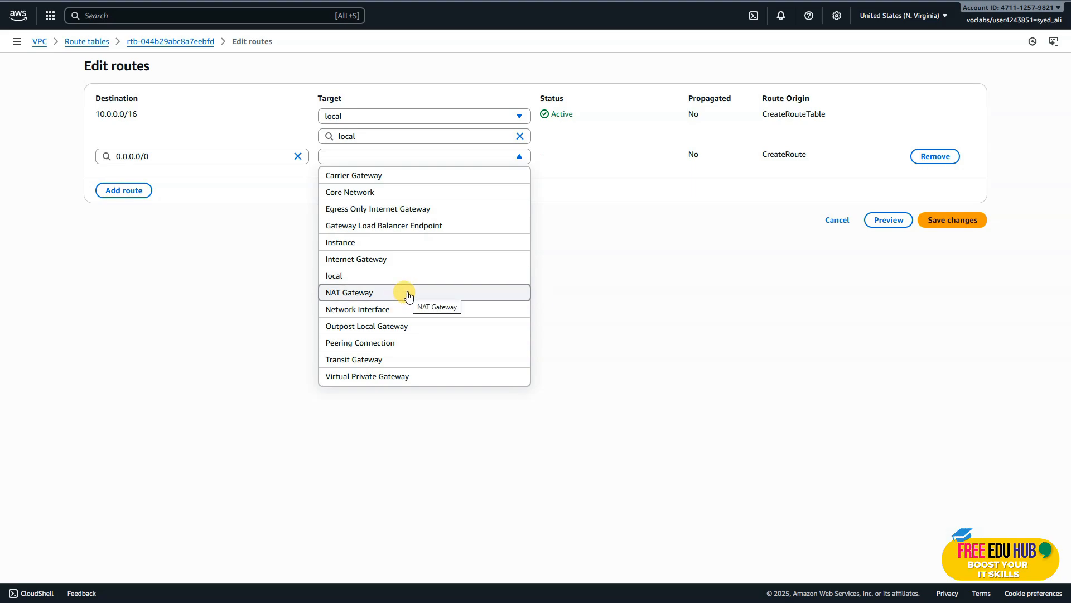
{"action": "left_click", "coordinate": [408, 293]}
{"action": "left_click", "coordinate": [444, 177]}
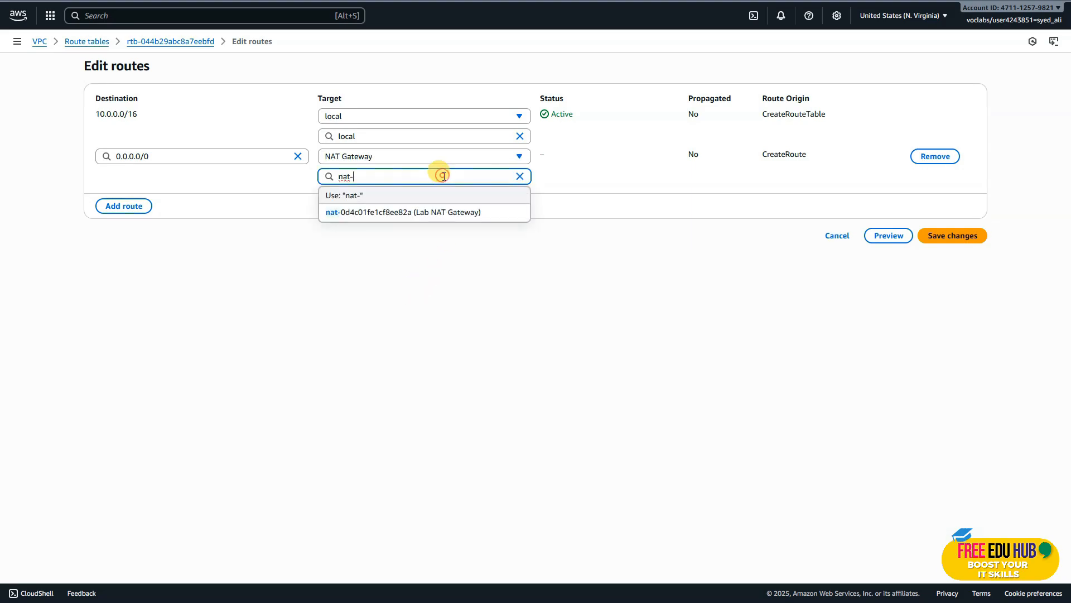
{"action": "left_click", "coordinate": [404, 217]}
{"action": "left_click", "coordinate": [939, 239]}
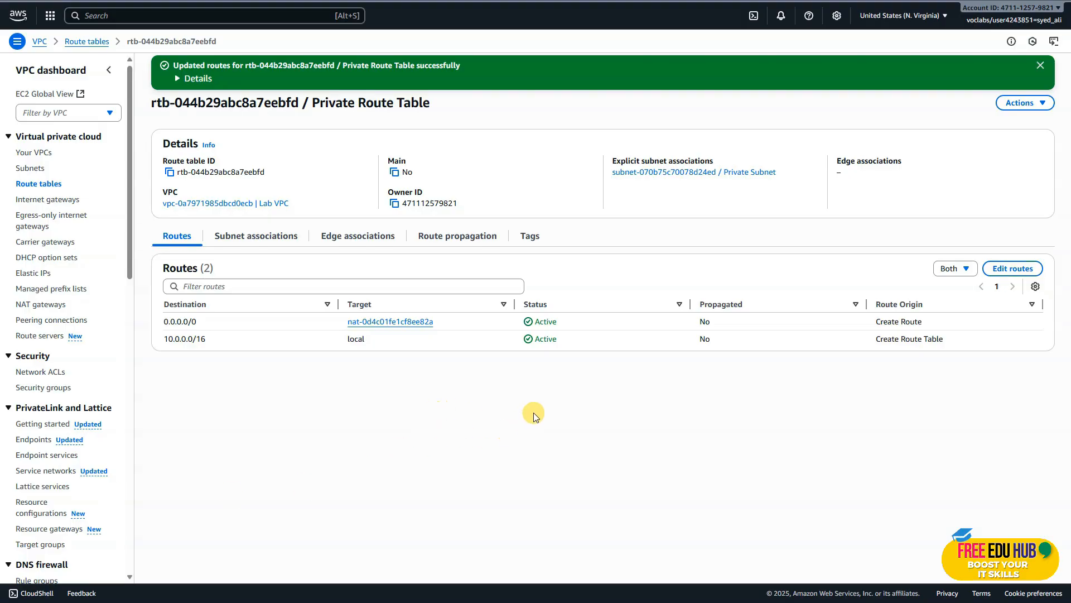
Open Lab VPC and examine how its resource map connects the subnets, route tables and gateways.
{"action": "left_click", "coordinate": [41, 158]}
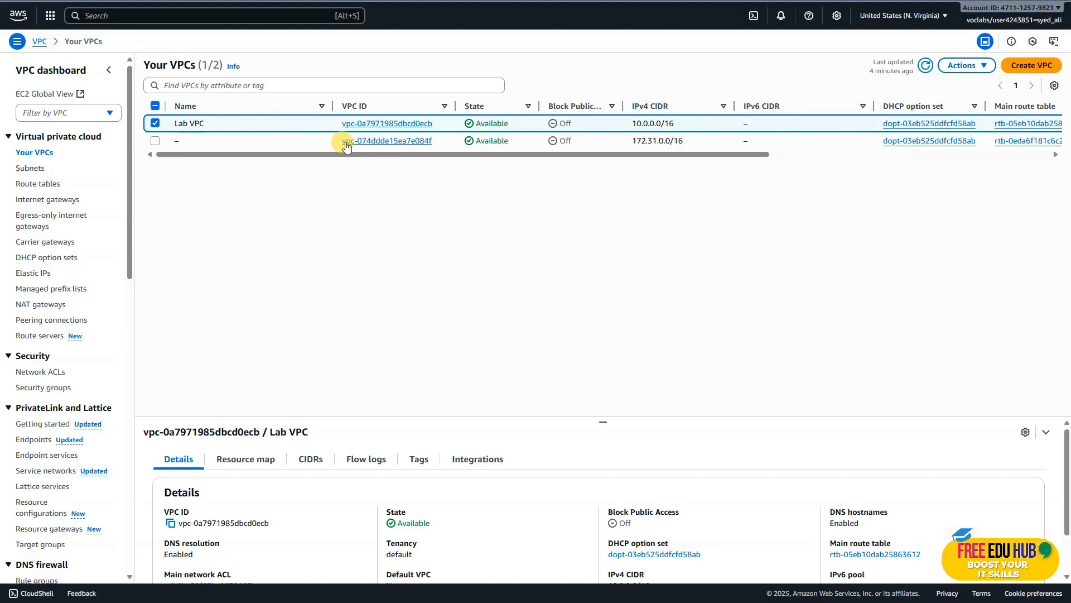
{"action": "left_click", "coordinate": [375, 130]}
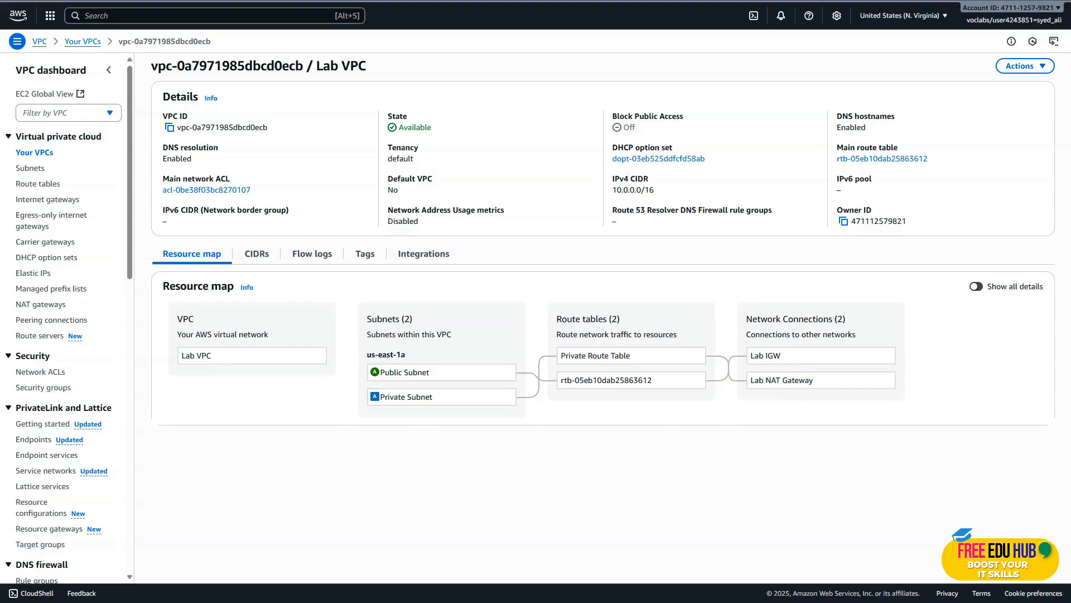
Switch to the lab instructions, read Task 6 on creating the private EC2 instance, and copy the instance name "Private Instance".
{"action": "key", "text": "ctrl+Tab"}
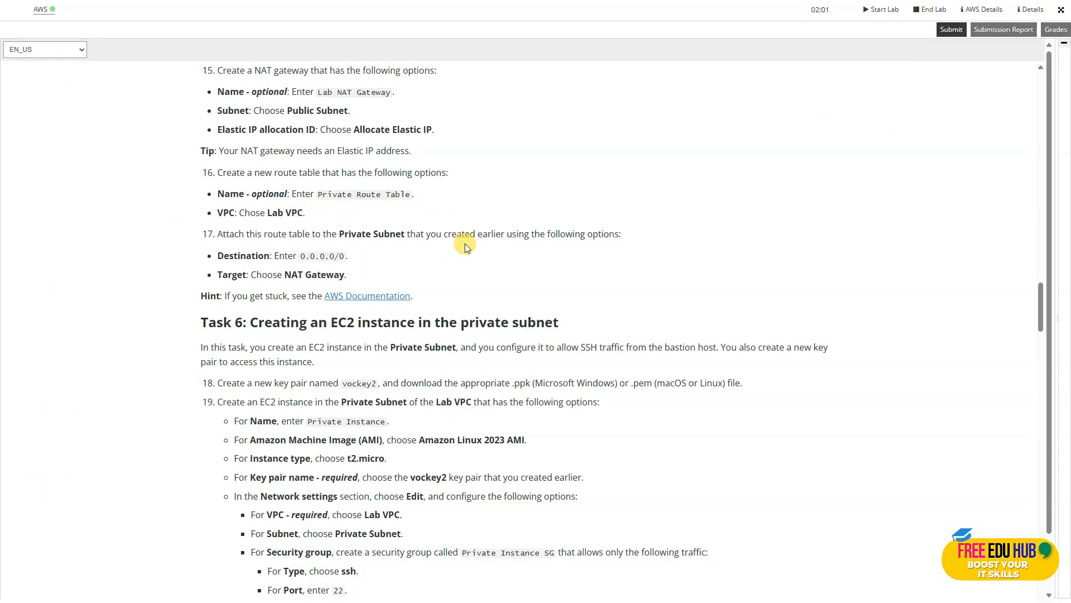
{"action": "scroll", "coordinate": [465, 245], "scroll_direction": "down", "scroll_amount": 4}
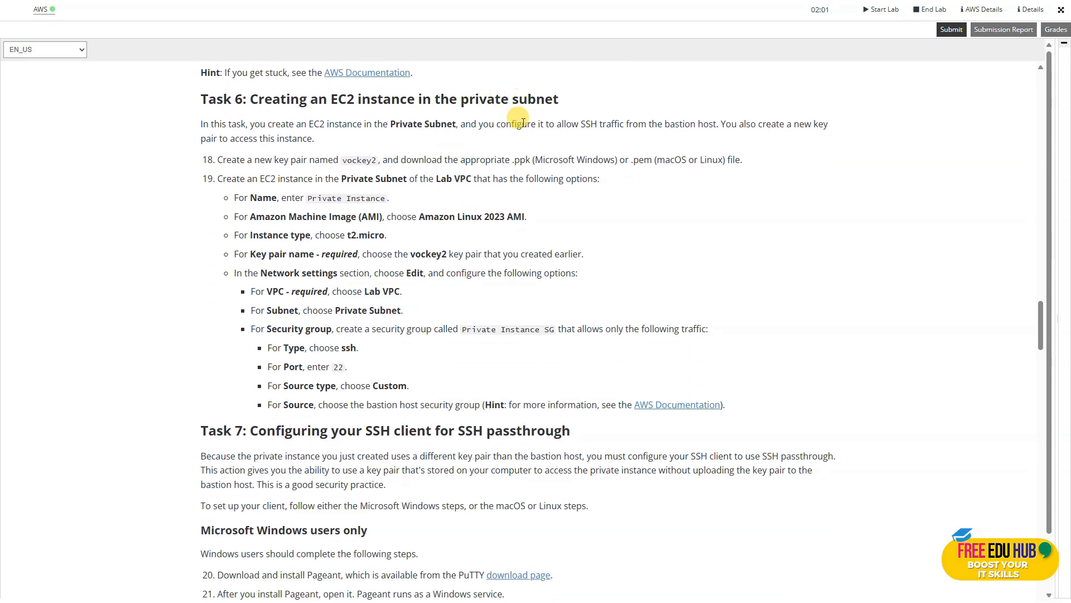
{"action": "scroll", "coordinate": [524, 137], "scroll_direction": "down", "scroll_amount": 2}
{"action": "scroll", "coordinate": [526, 136], "scroll_direction": "up", "scroll_amount": 2}
{"action": "left_click_drag", "start_coordinate": [386, 202], "coordinate": [313, 201]}
{"action": "right_click", "coordinate": [312, 200]}
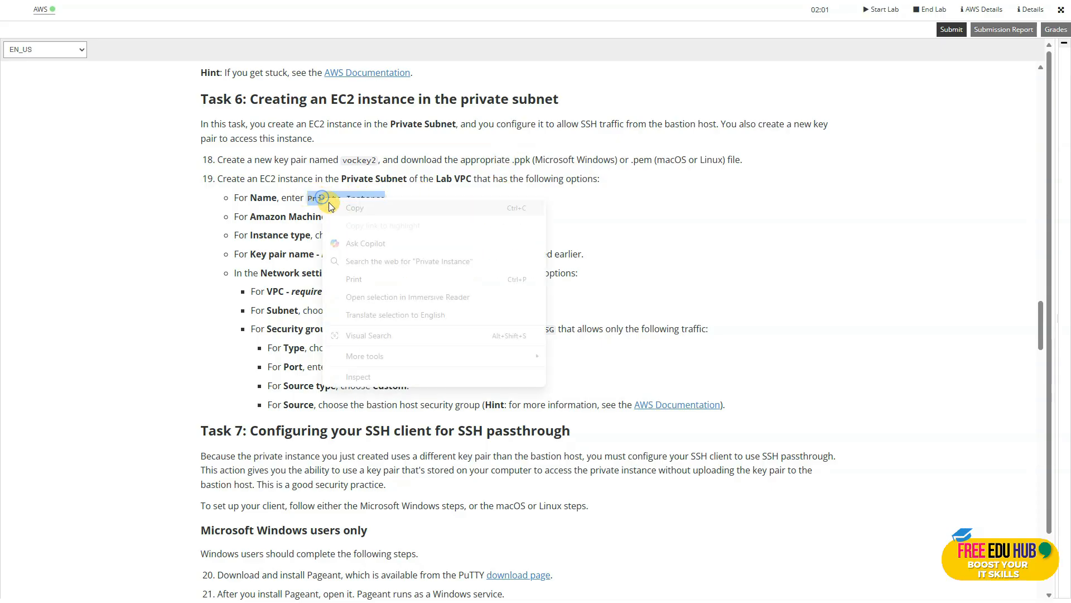
{"action": "left_click", "coordinate": [357, 207]}
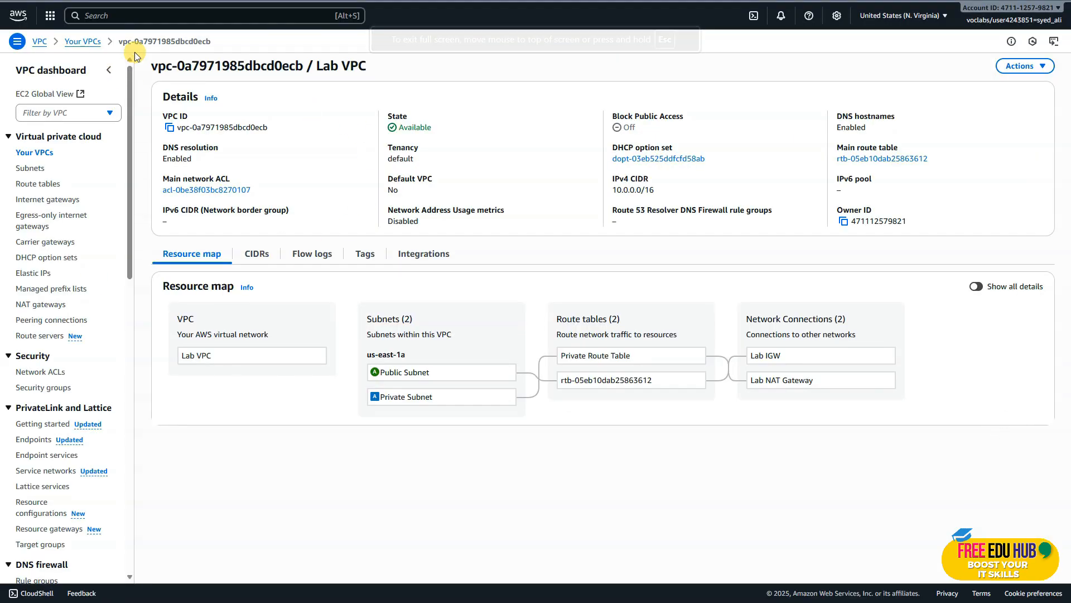
Go to the EC2 service's instances list and start launching a new instance named "Private Instance".
{"action": "left_click", "coordinate": [129, 15]}
{"action": "type", "text": "e"}
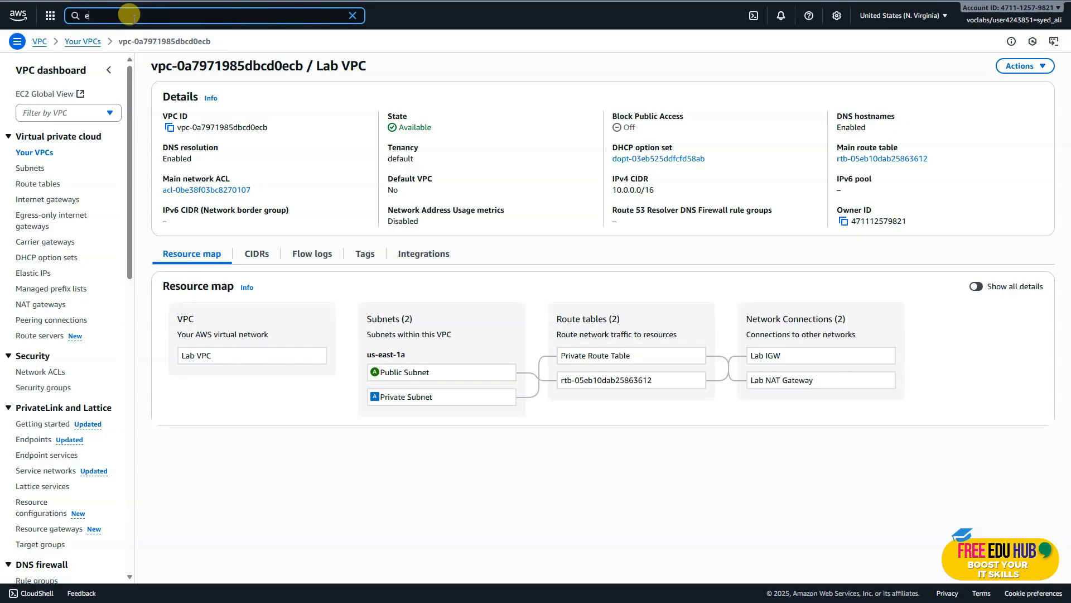
{"action": "type", "text": "c"}
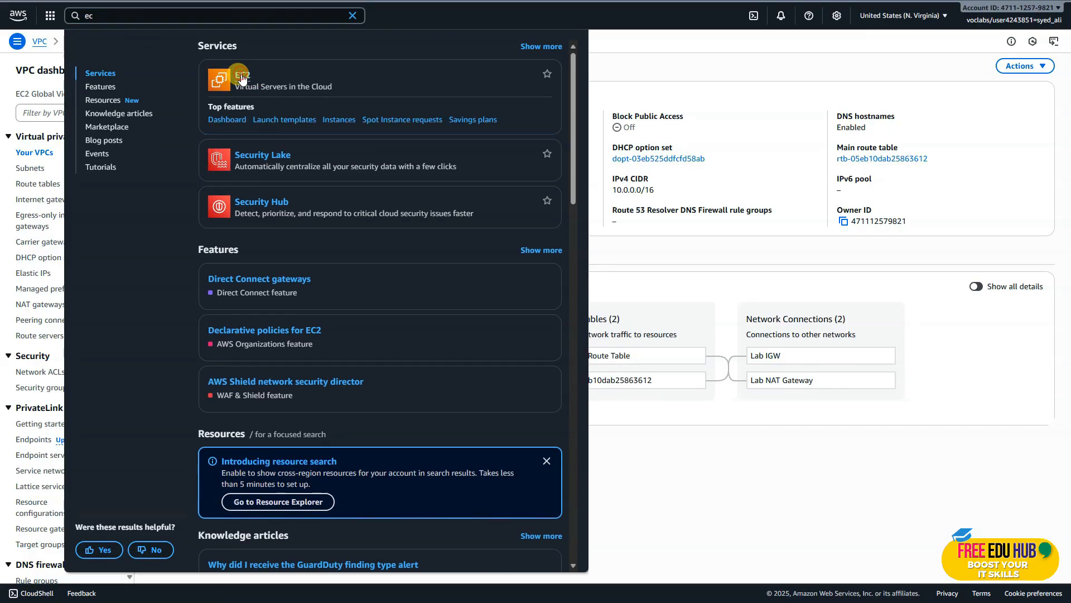
{"action": "left_click", "coordinate": [241, 78]}
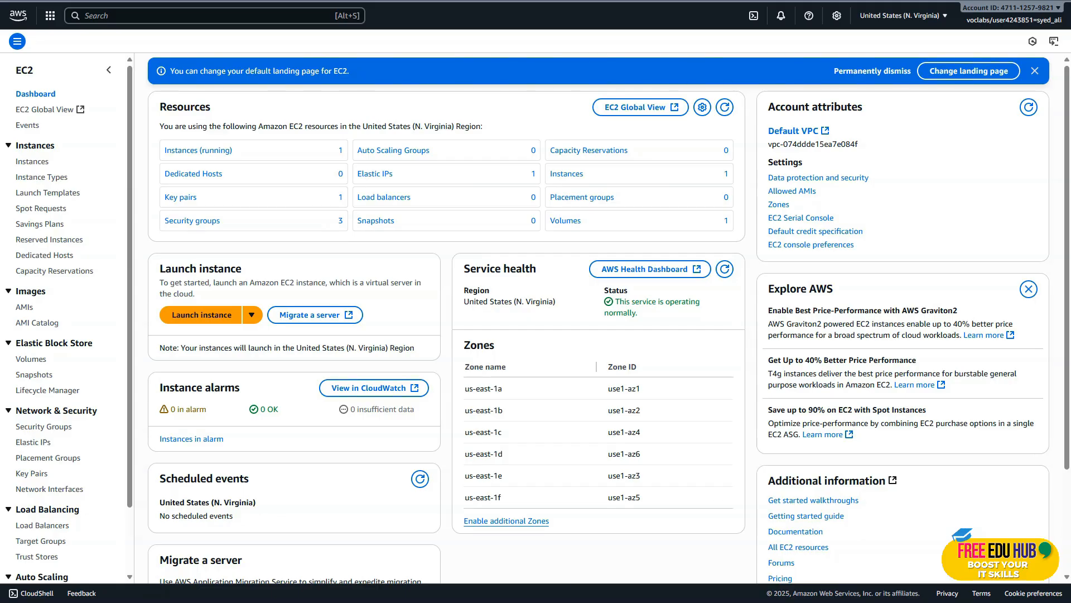
{"action": "left_click", "coordinate": [32, 161]}
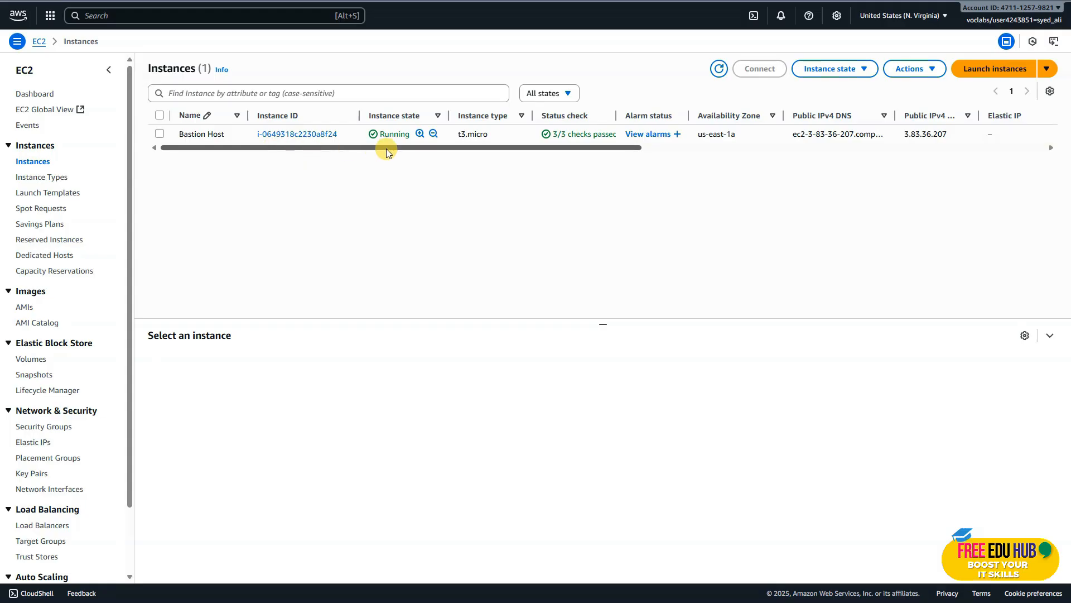
{"action": "left_click", "coordinate": [993, 74]}
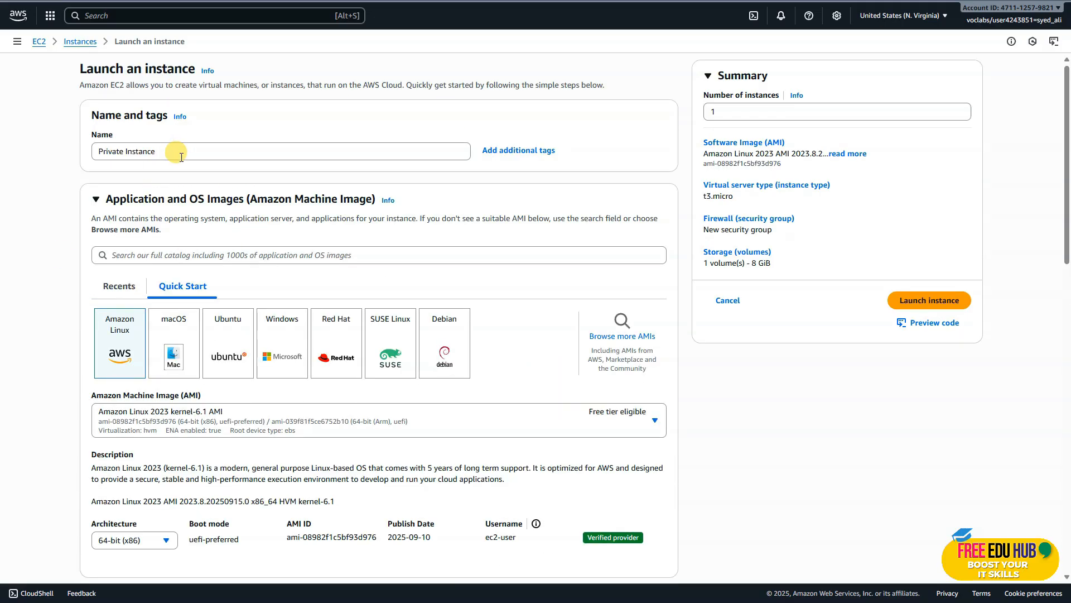
Review the Amazon Machine Image and instance type of the new instance, and check the available key pairs.
{"action": "scroll", "coordinate": [185, 156], "scroll_direction": "down", "scroll_amount": 2}
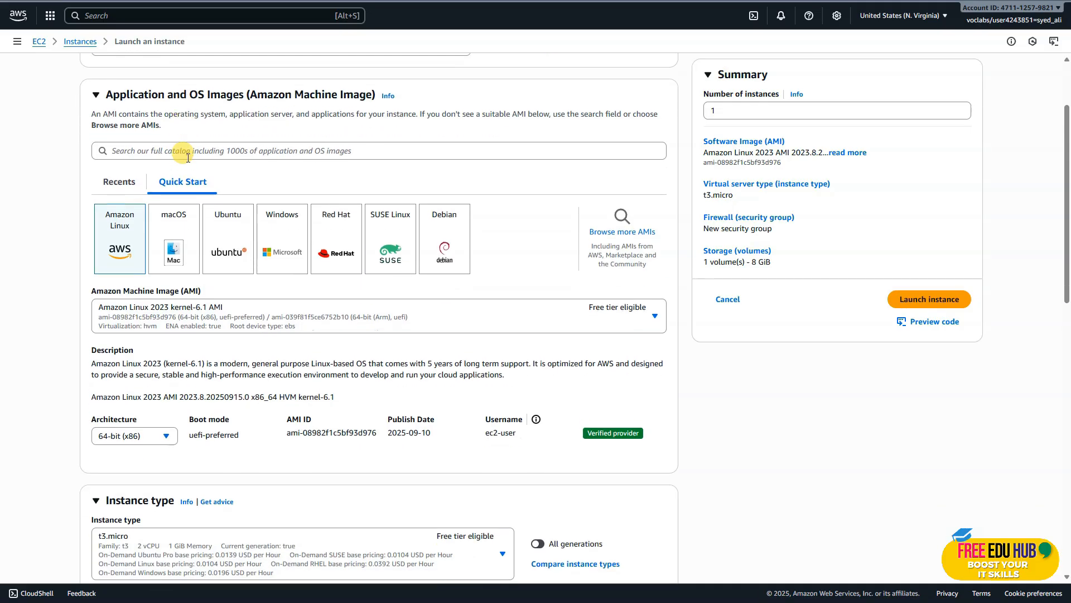
{"action": "scroll", "coordinate": [111, 212], "scroll_direction": "down", "scroll_amount": 2}
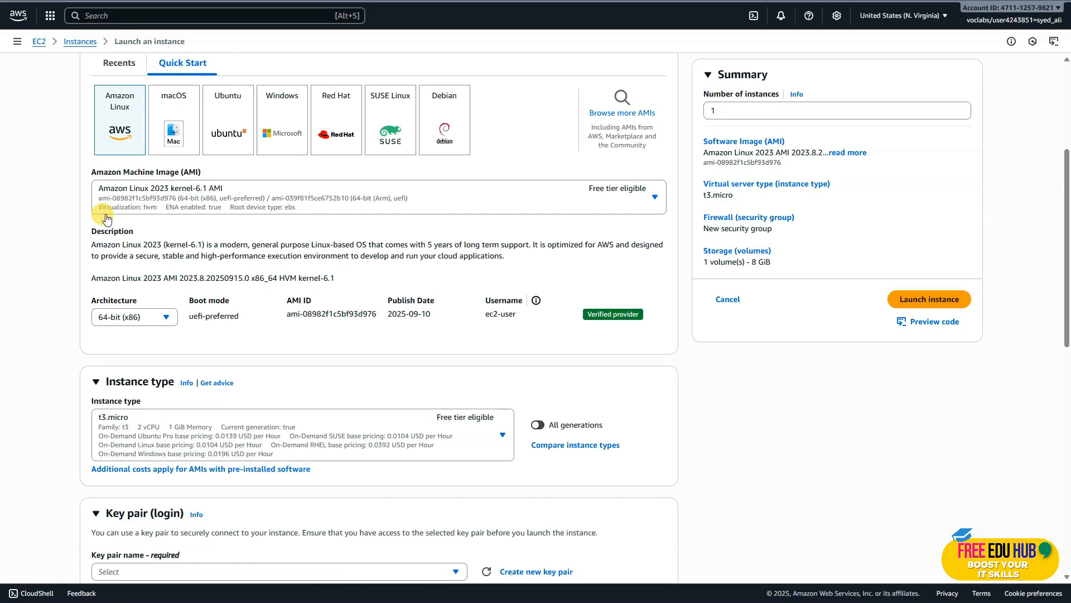
{"action": "scroll", "coordinate": [198, 245], "scroll_direction": "down", "scroll_amount": 1}
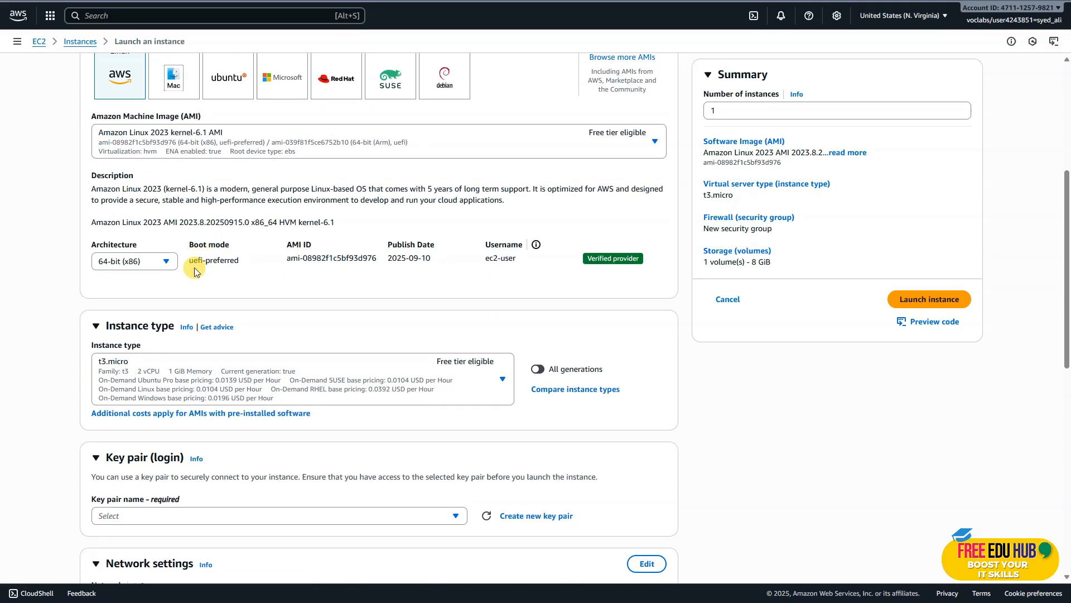
{"action": "scroll", "coordinate": [195, 279], "scroll_direction": "down", "scroll_amount": 1}
{"action": "scroll", "coordinate": [161, 271], "scroll_direction": "down", "scroll_amount": 1}
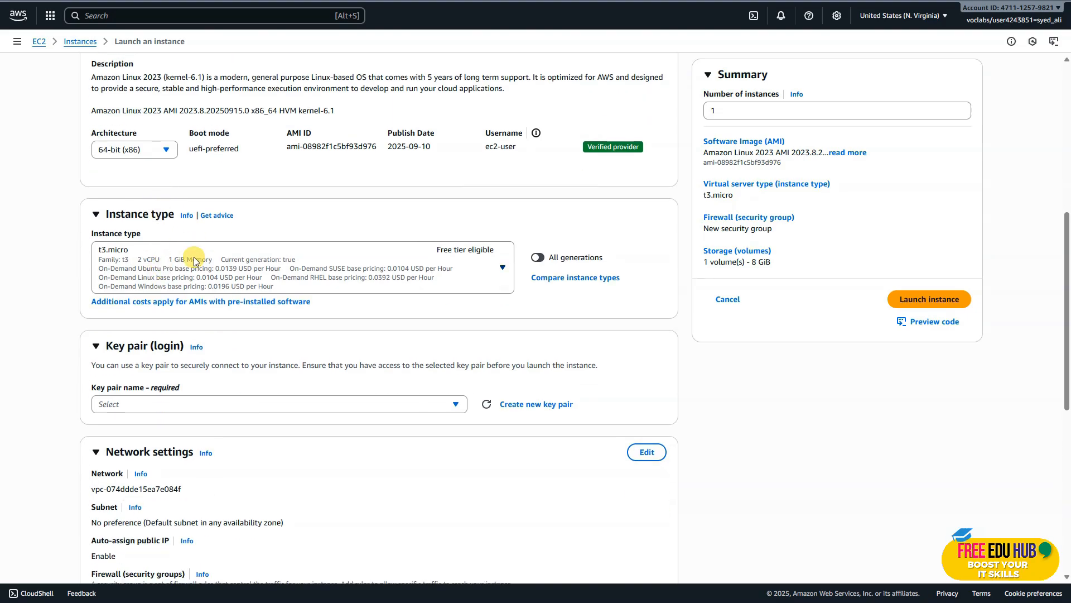
{"action": "scroll", "coordinate": [196, 254], "scroll_direction": "down", "scroll_amount": 1}
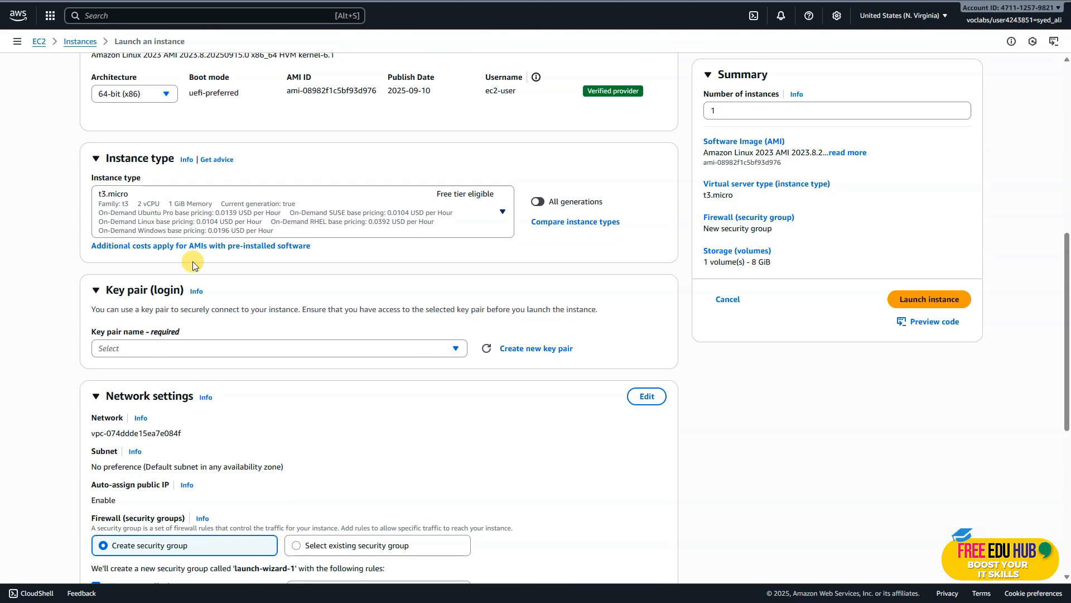
{"action": "left_click", "coordinate": [184, 353]}
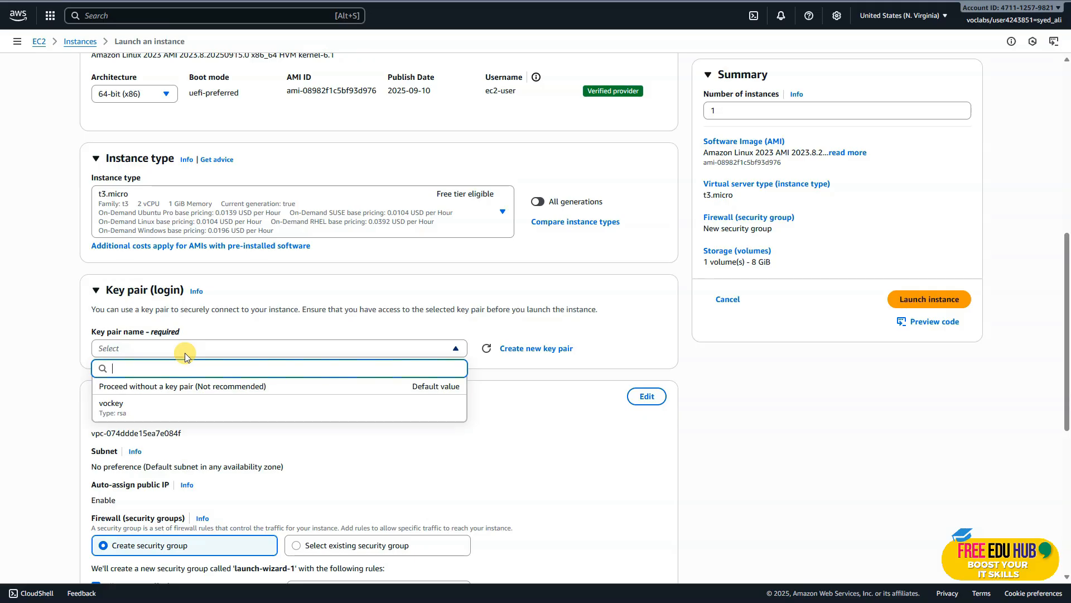
{"action": "left_click", "coordinate": [186, 354]}
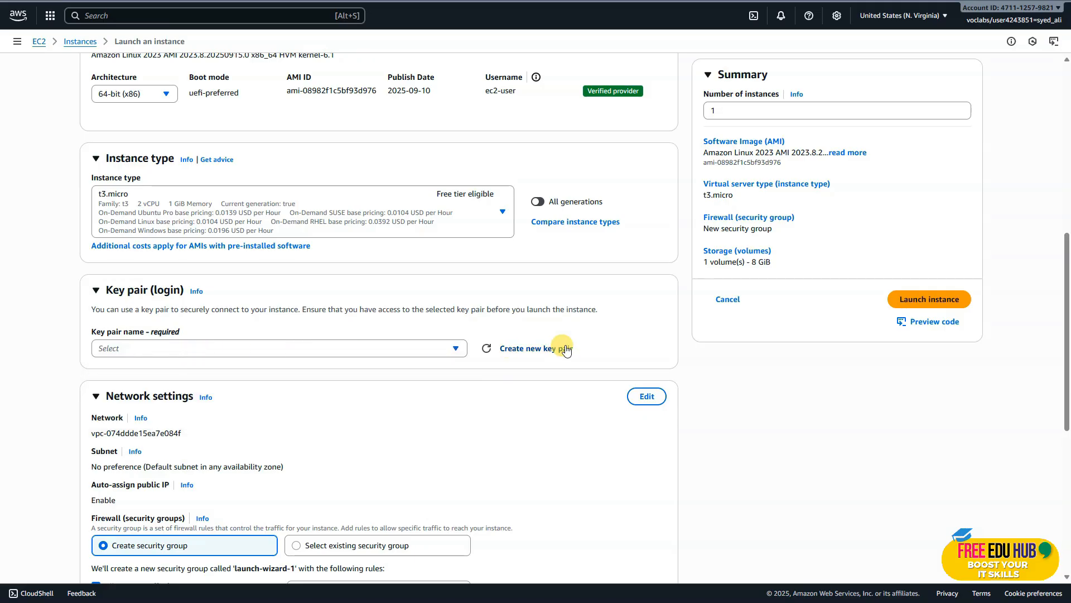
Create an RSA key pair named "vockey2" with the .ppk private key format for the new instance.
{"action": "left_click", "coordinate": [544, 349]}
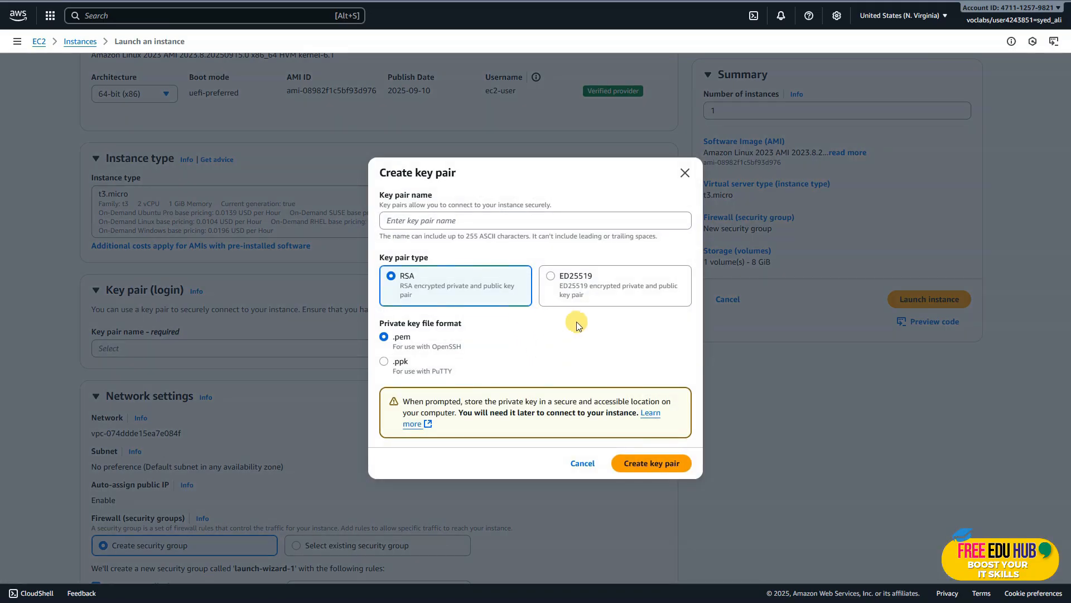
{"action": "left_click", "coordinate": [406, 221]}
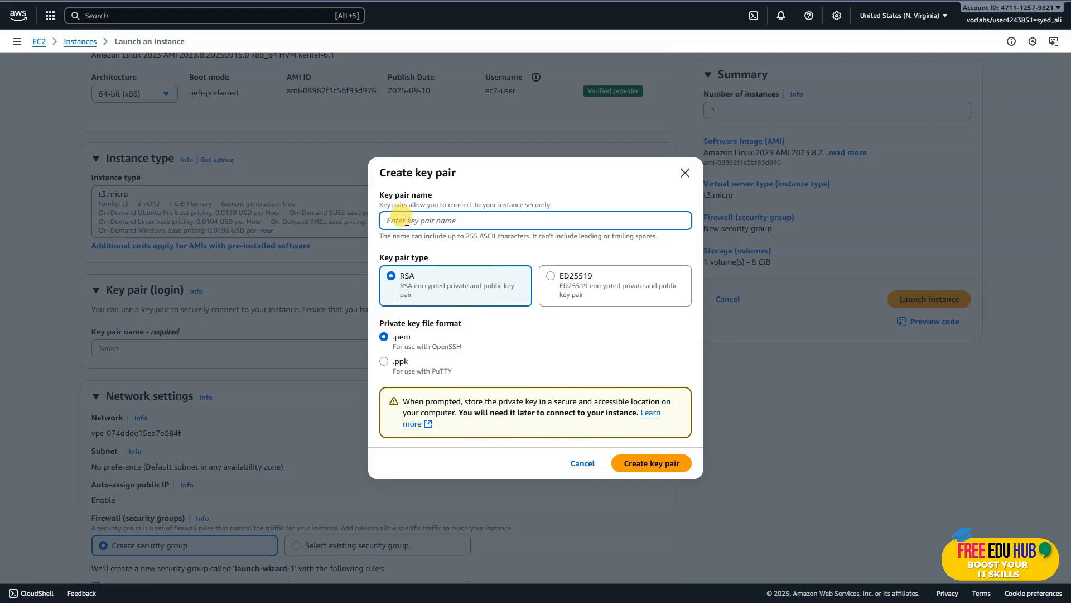
{"action": "type", "text": "vockey"}
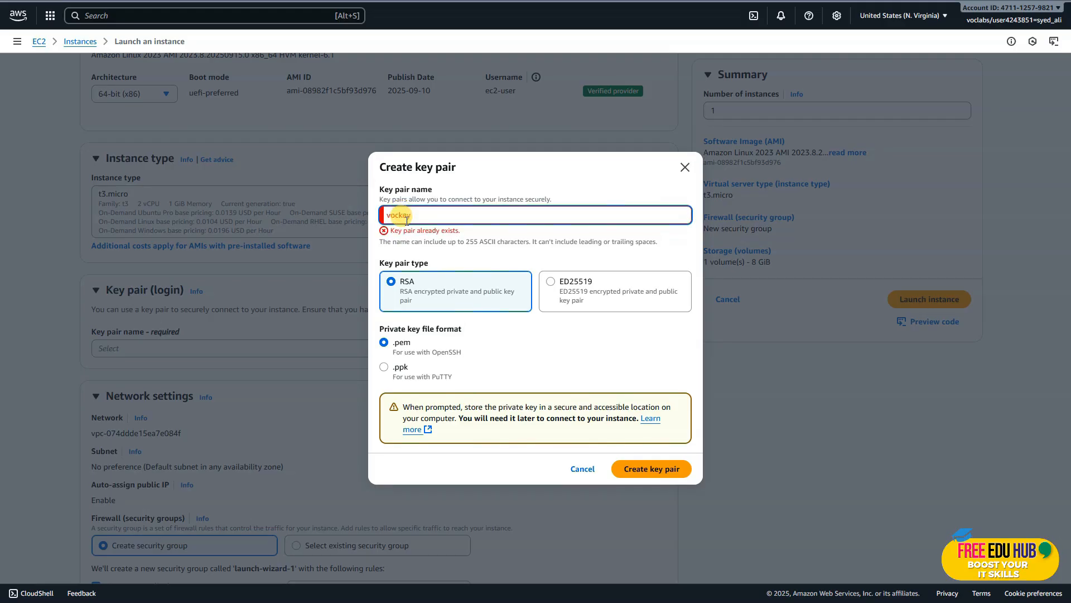
{"action": "type", "text": "2"}
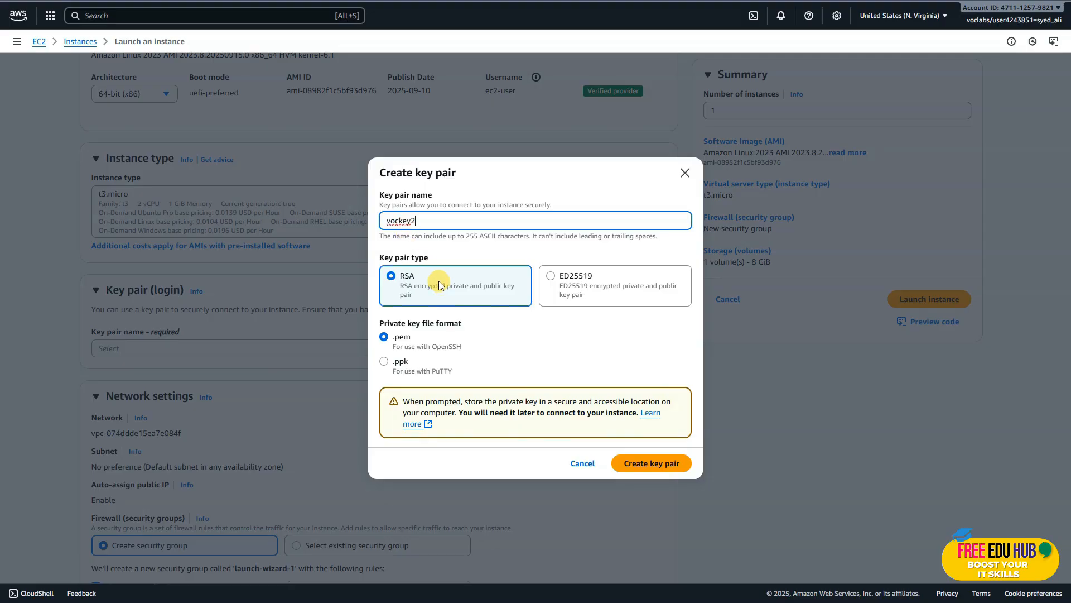
{"action": "left_click", "coordinate": [384, 361]}
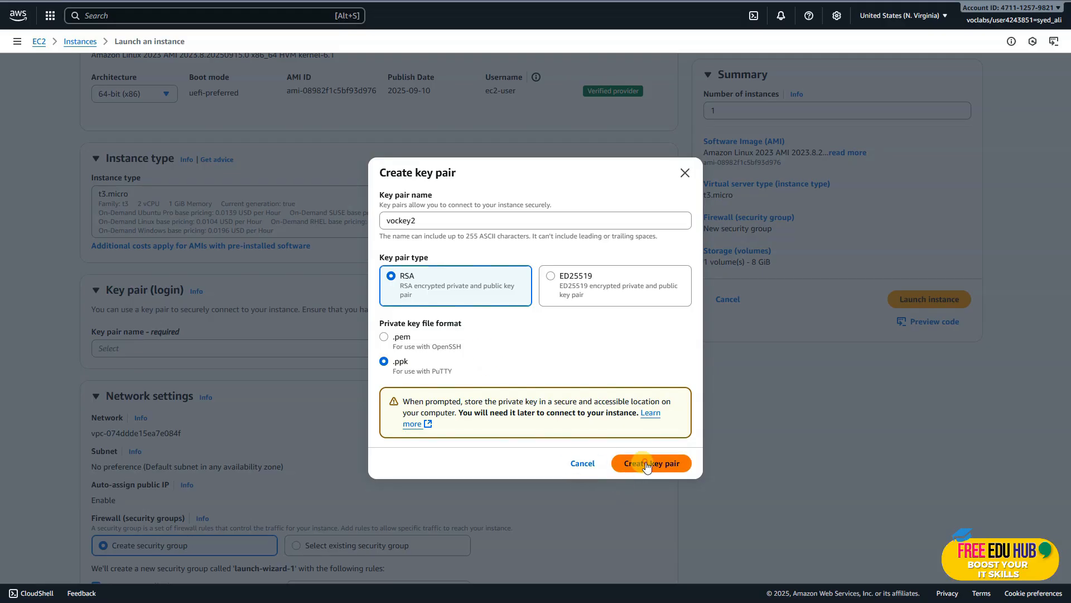
{"action": "left_click", "coordinate": [648, 465]}
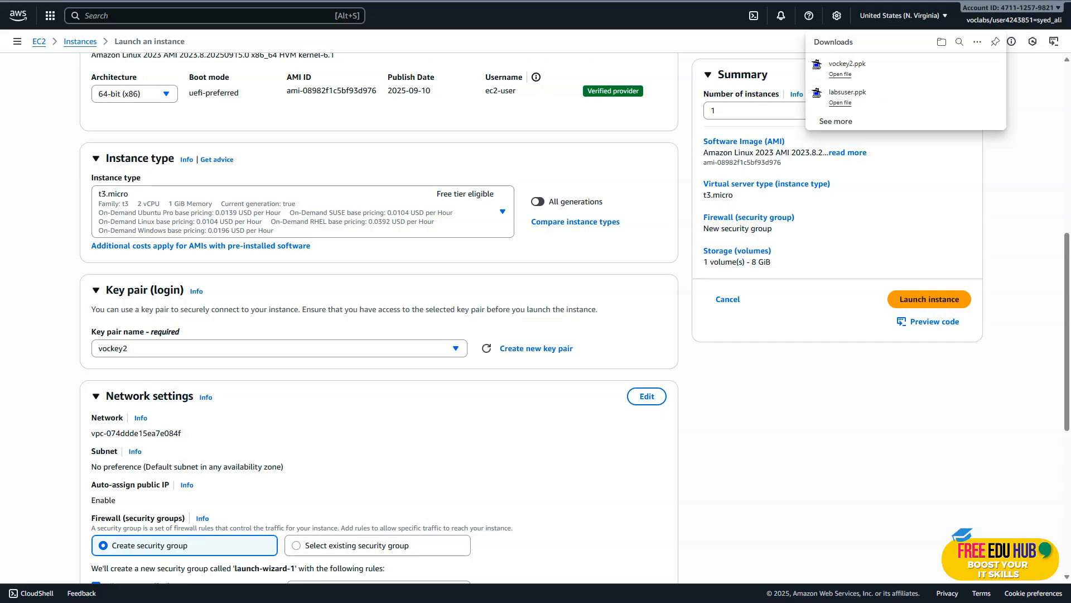
Edit the instance's network settings to use Lab VPC and Private Subnet.
{"action": "scroll", "coordinate": [385, 269], "scroll_direction": "down", "scroll_amount": 5}
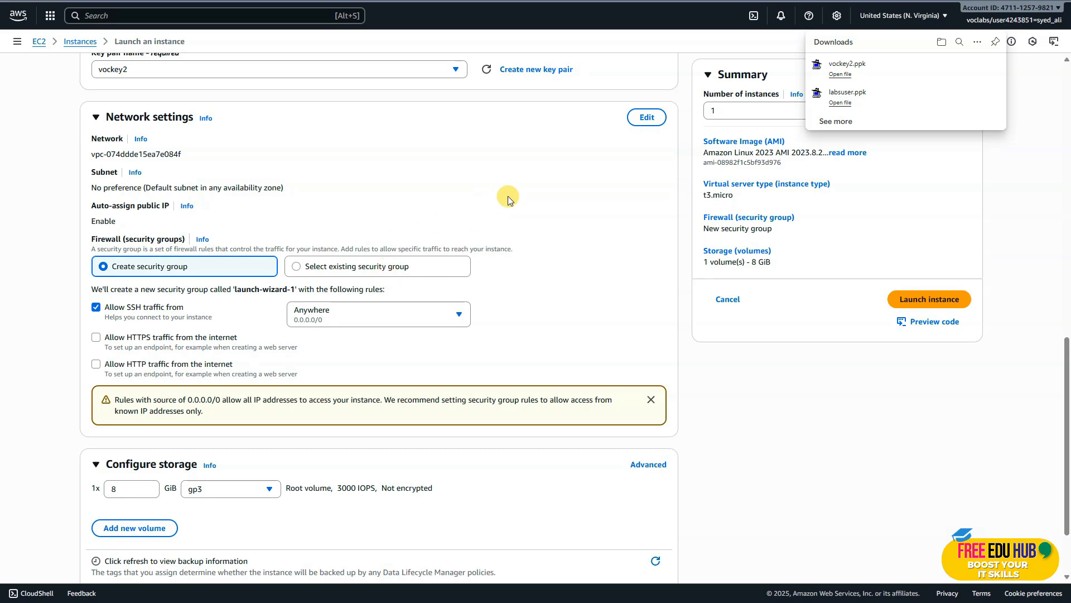
{"action": "left_click", "coordinate": [643, 119]}
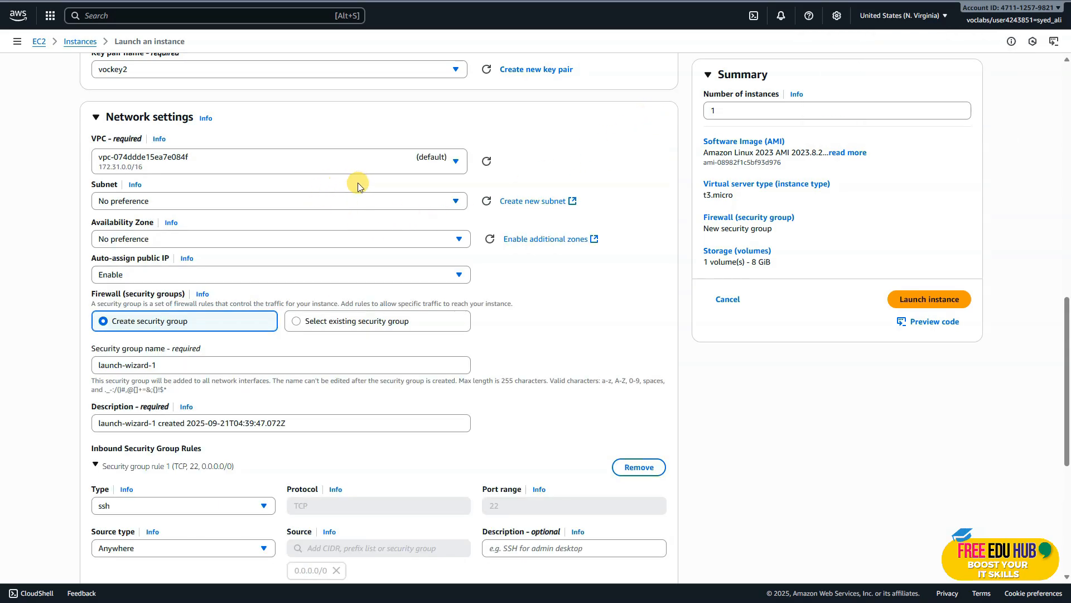
{"action": "left_click", "coordinate": [410, 165]}
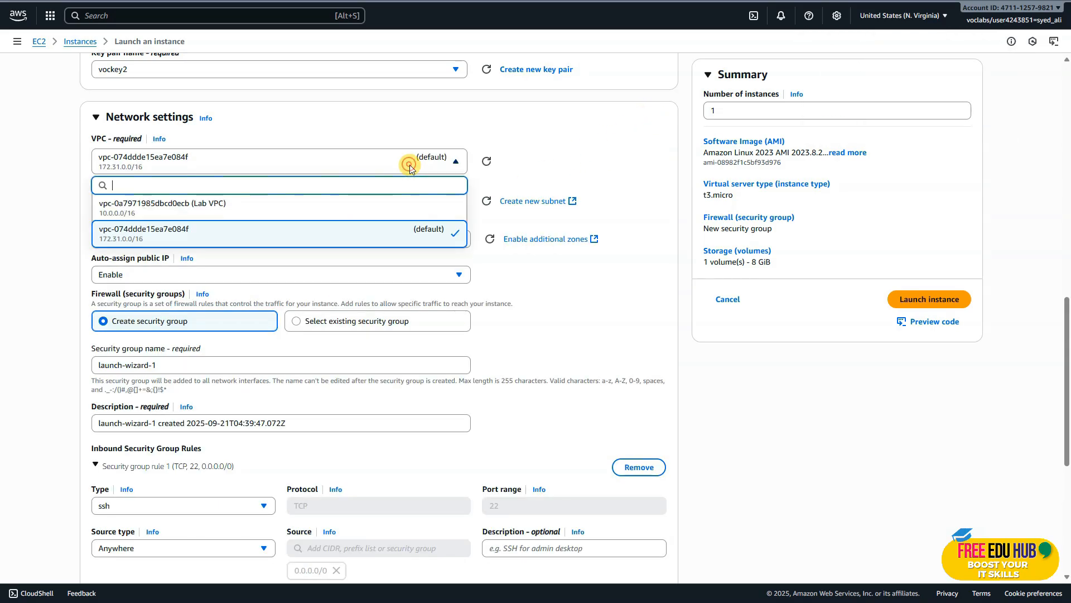
{"action": "left_click", "coordinate": [311, 213]}
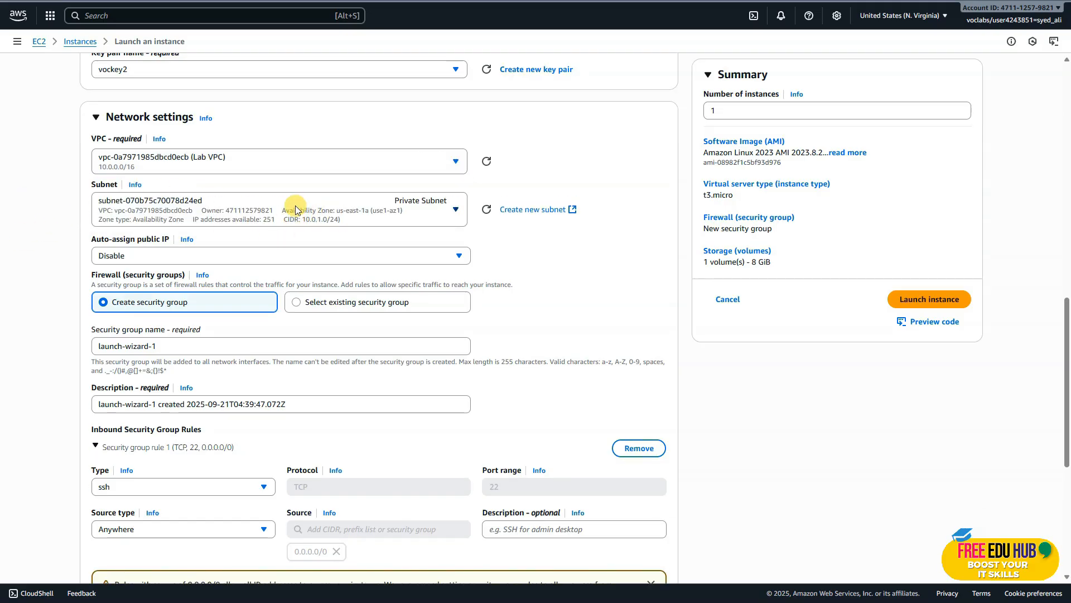
{"action": "scroll", "coordinate": [296, 207], "scroll_direction": "down", "scroll_amount": 1}
{"action": "left_click", "coordinate": [431, 153]}
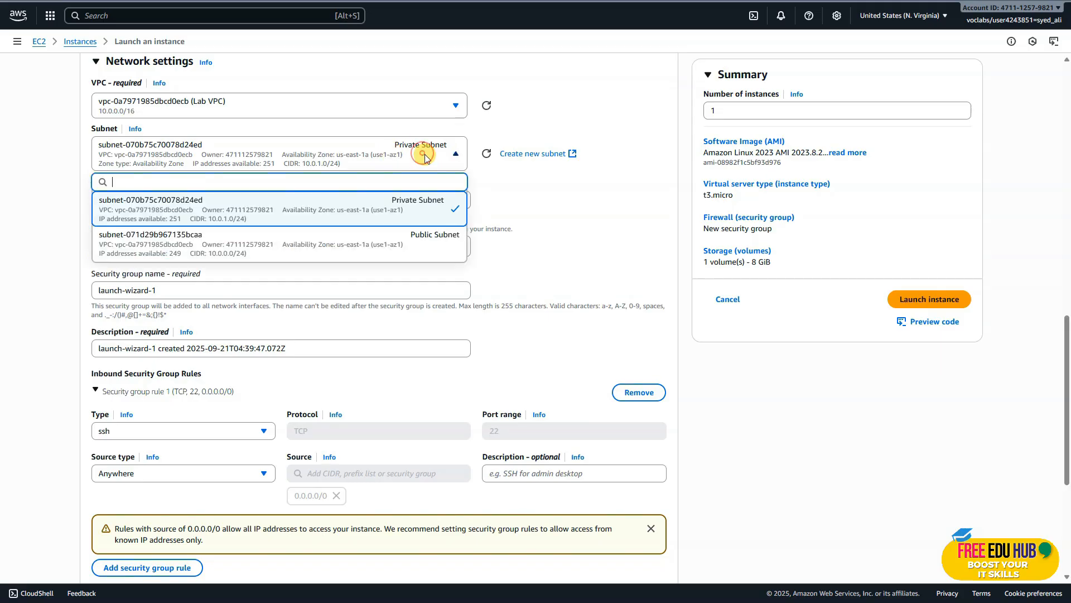
{"action": "left_click", "coordinate": [396, 209]}
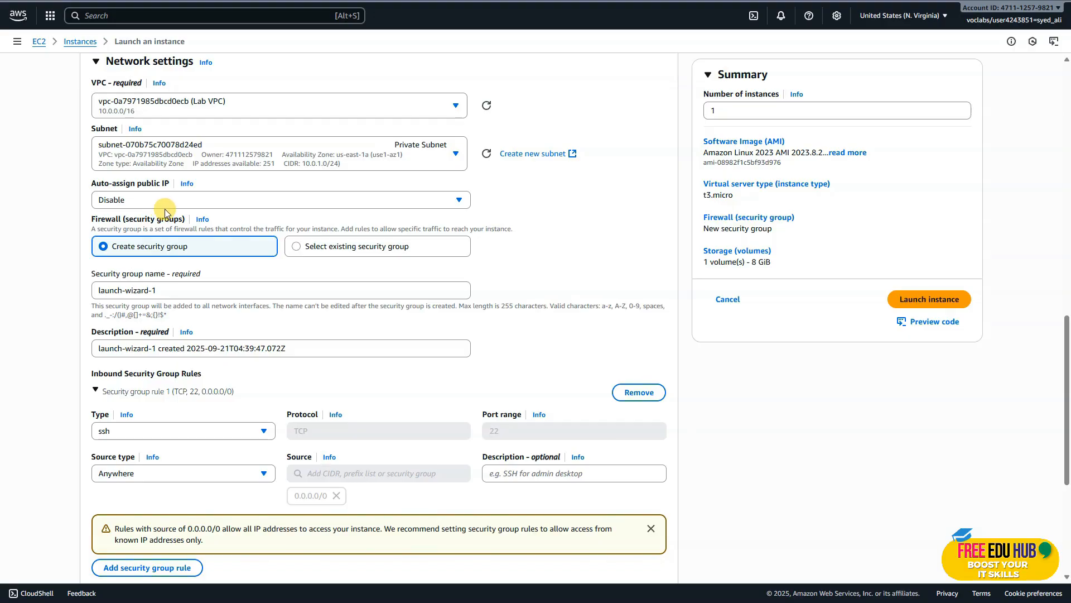
Name the instance's new security group "Private Instance SG".
{"action": "left_click", "coordinate": [170, 291]}
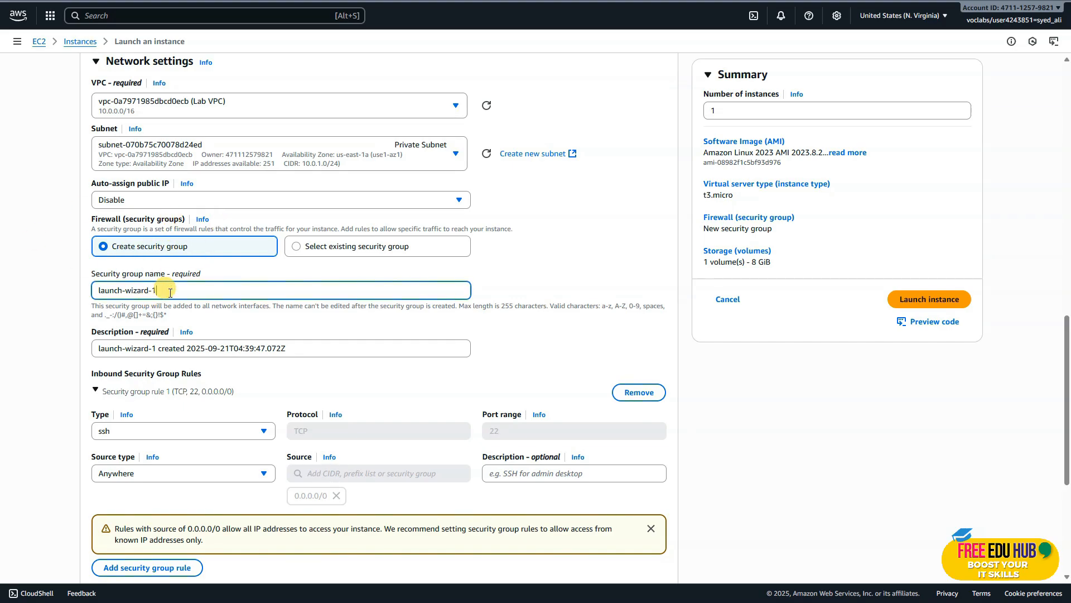
{"action": "left_click_drag", "start_coordinate": [169, 291], "coordinate": [35, 289]}
{"action": "type", "text": "Private Instance SG"}
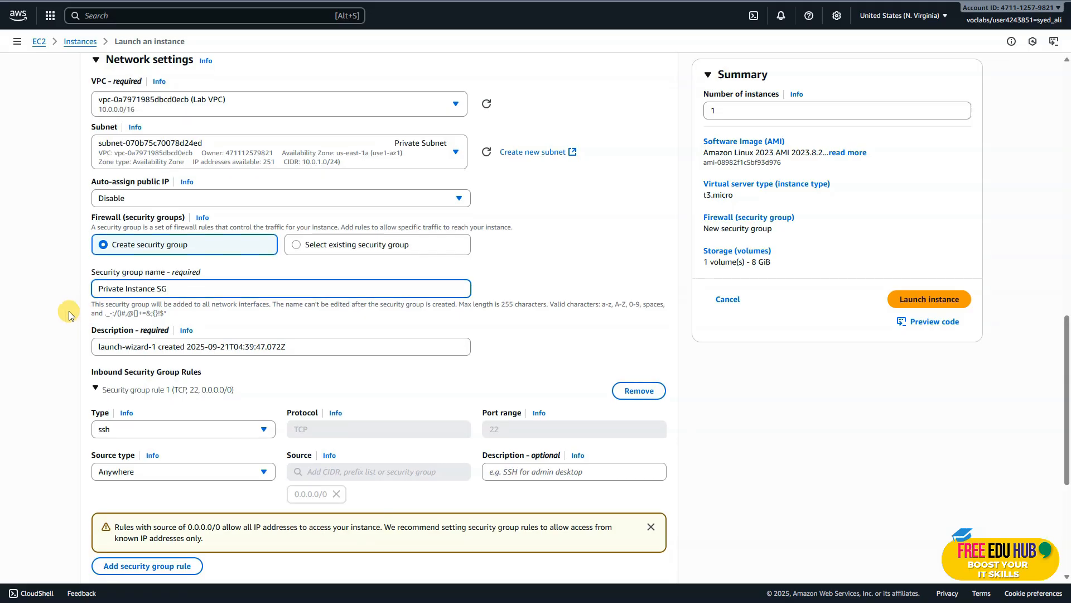
Set the inbound ssh rule's source type to Custom and choose Bastion Host SG as its source.
{"action": "scroll", "coordinate": [45, 293], "scroll_direction": "down", "scroll_amount": 3}
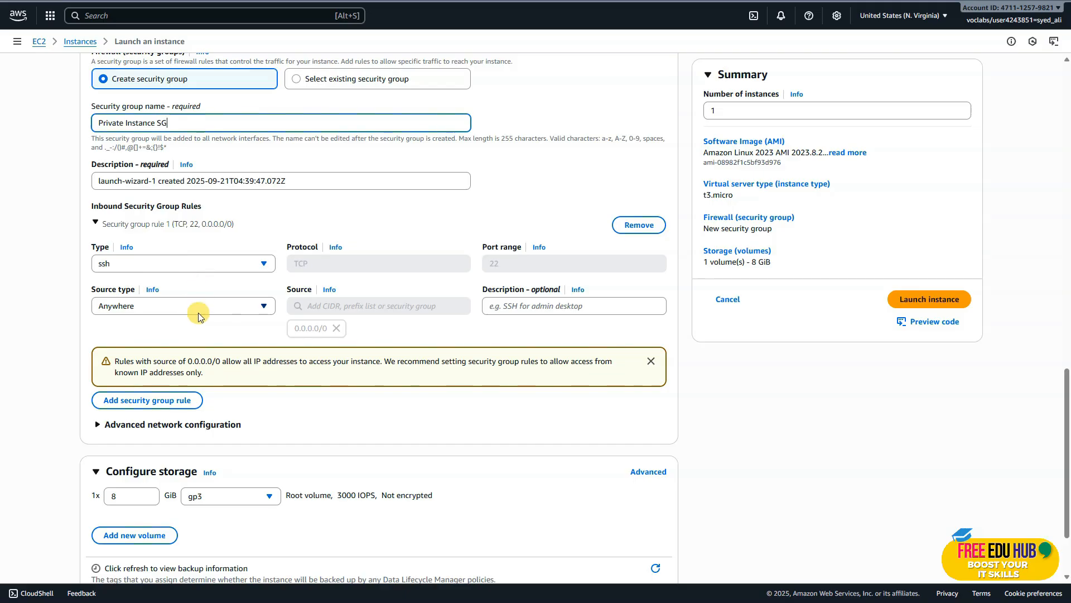
{"action": "scroll", "coordinate": [199, 312], "scroll_direction": "down", "scroll_amount": 1}
{"action": "left_click", "coordinate": [211, 246]}
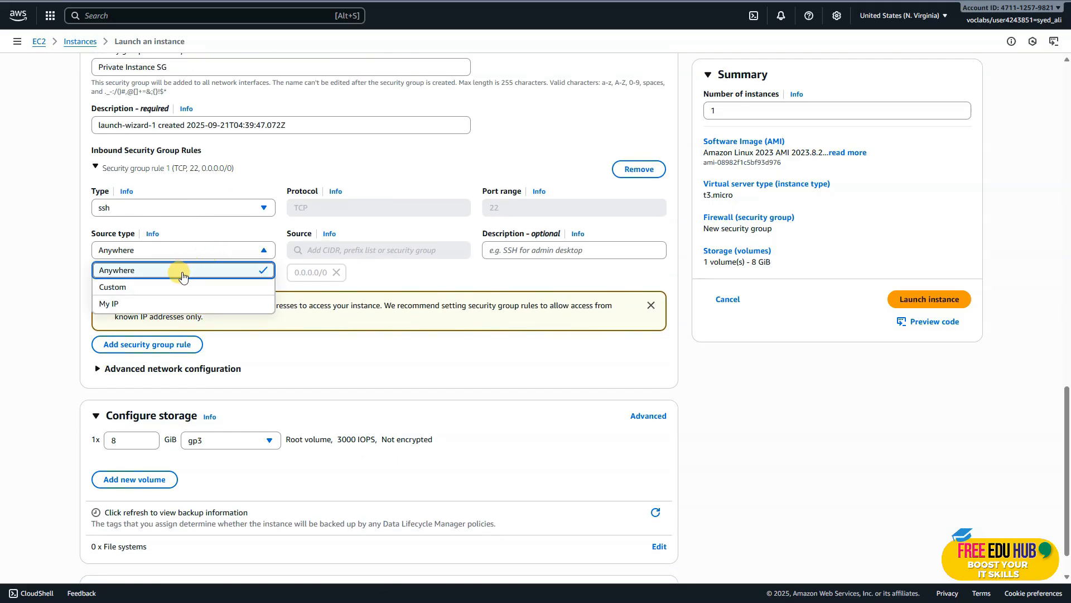
{"action": "left_click", "coordinate": [160, 289]}
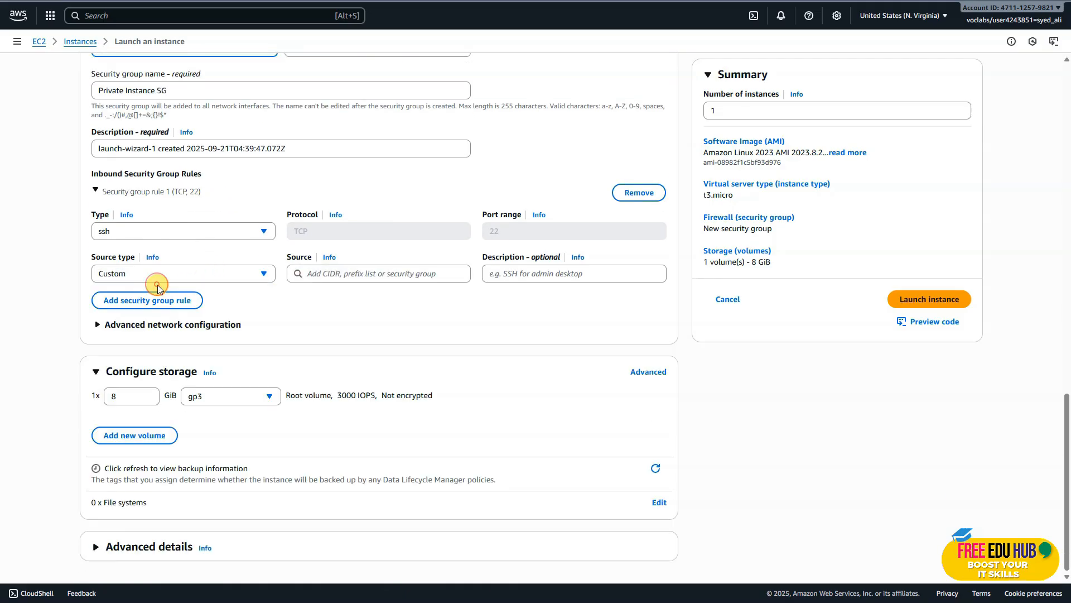
{"action": "left_click", "coordinate": [360, 273]}
{"action": "scroll", "coordinate": [399, 432], "scroll_direction": "down", "scroll_amount": 5}
{"action": "scroll", "coordinate": [404, 435], "scroll_direction": "down", "scroll_amount": 5}
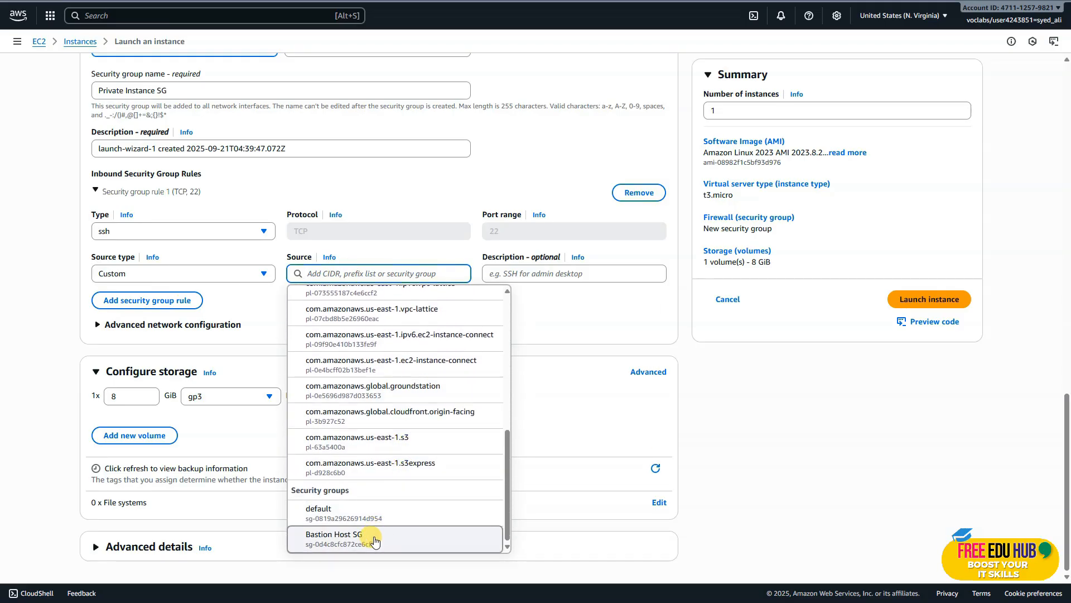
{"action": "left_click", "coordinate": [373, 540]}
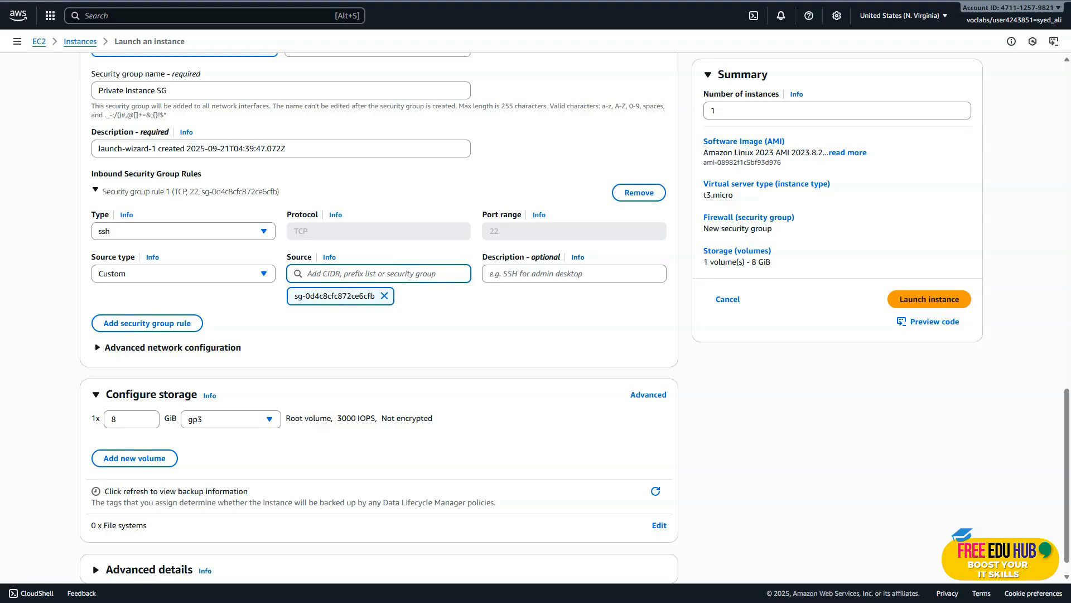
Launch the private instance and refresh the EC2 instances list to check its status.
{"action": "scroll", "coordinate": [502, 301], "scroll_direction": "down", "scroll_amount": 1}
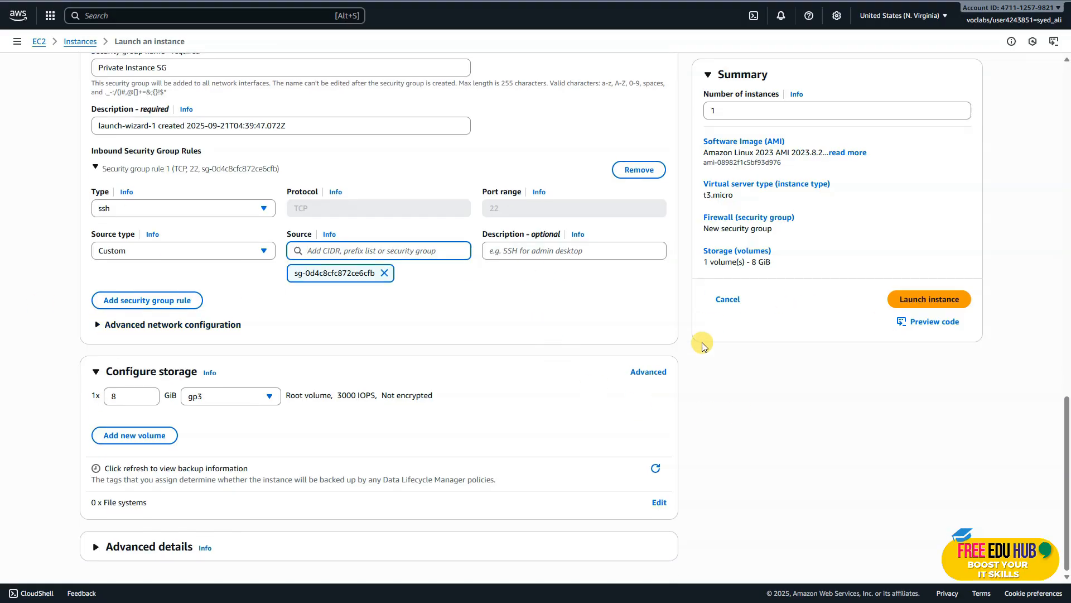
{"action": "left_click", "coordinate": [924, 303]}
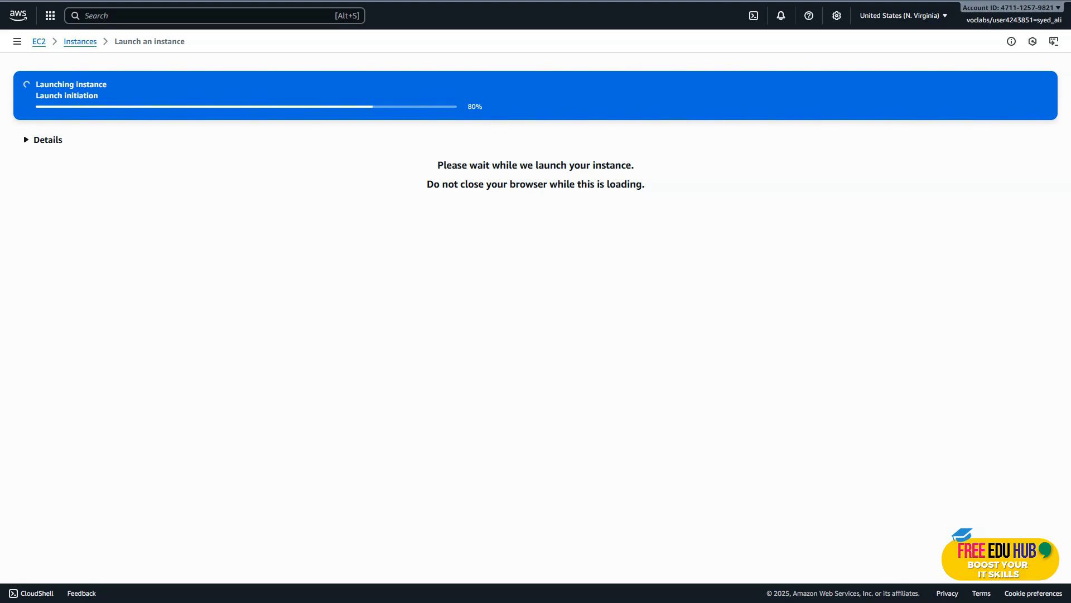
{"action": "left_click", "coordinate": [77, 48]}
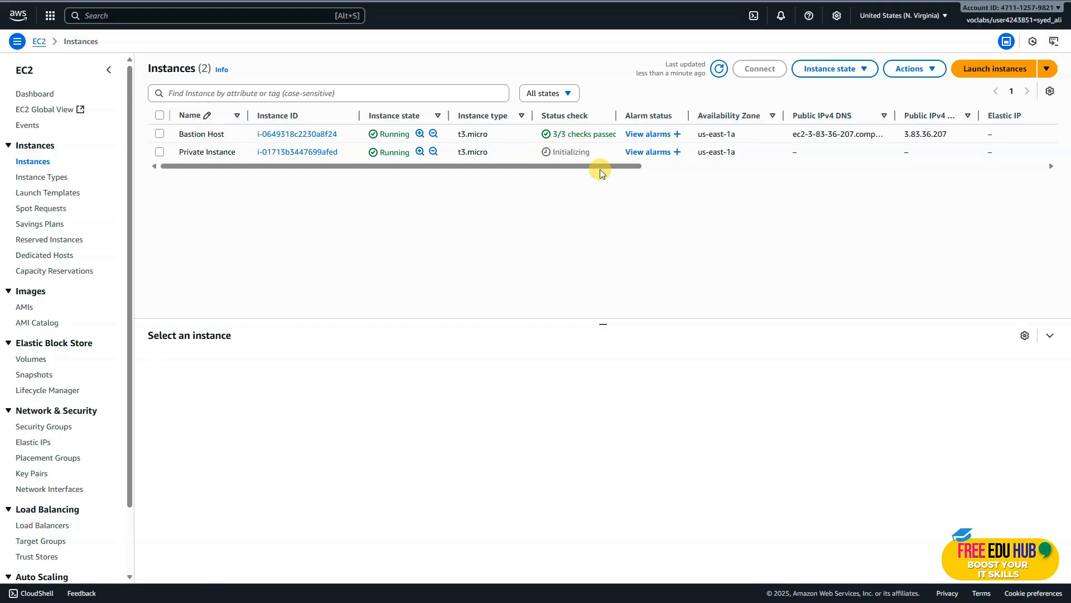
{"action": "left_click", "coordinate": [719, 69]}
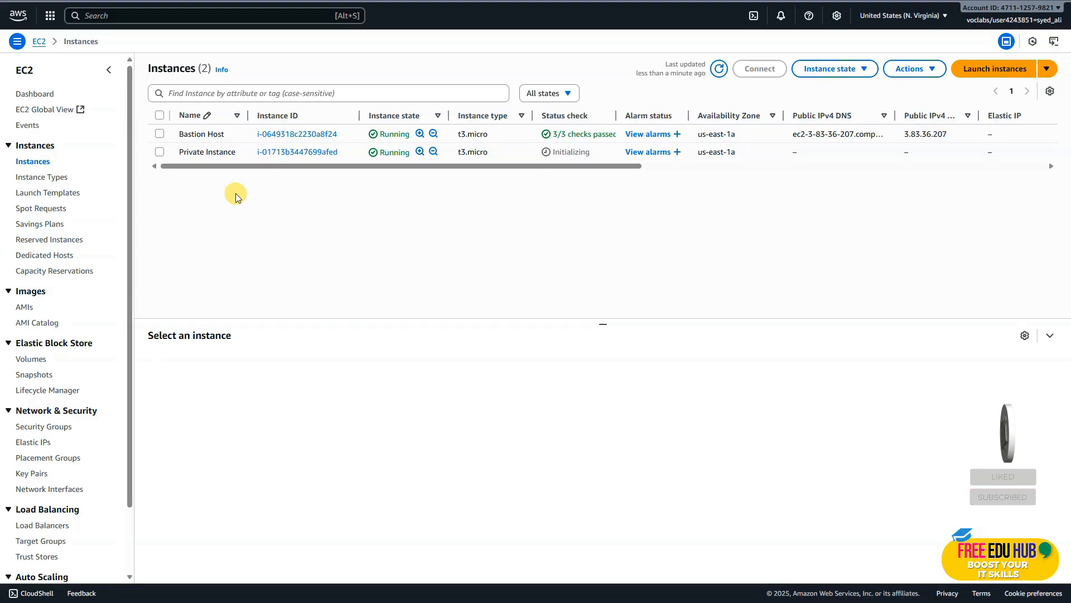
{"action": "left_click", "coordinate": [719, 69]}
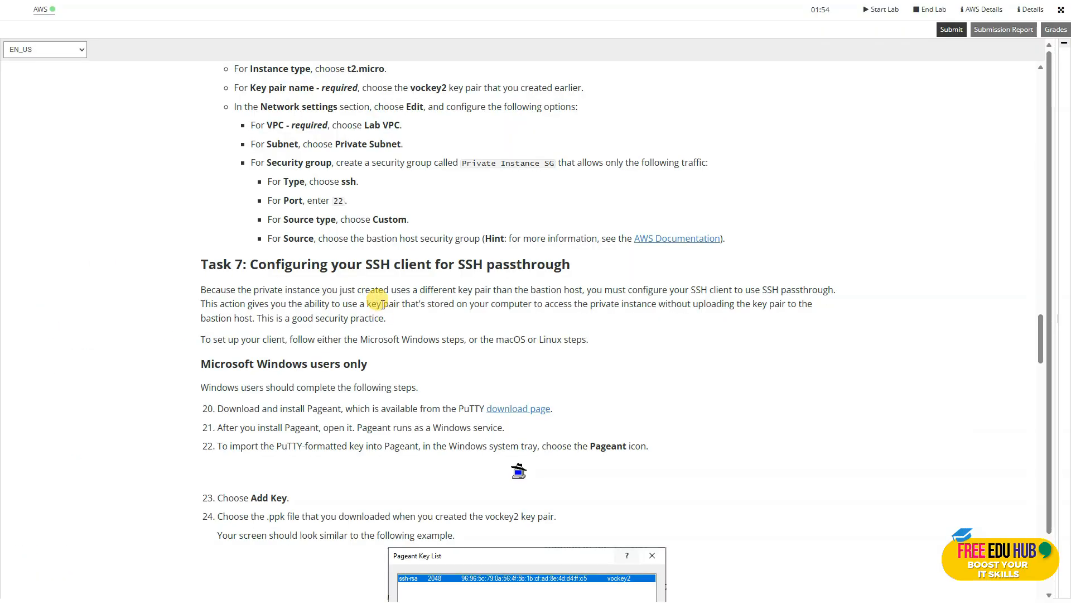
Read the lab's Task 7 instructions on SSH passthrough and the steps for testing the SSH connection to the private instance.
{"action": "scroll", "coordinate": [382, 304], "scroll_direction": "down", "scroll_amount": 3}
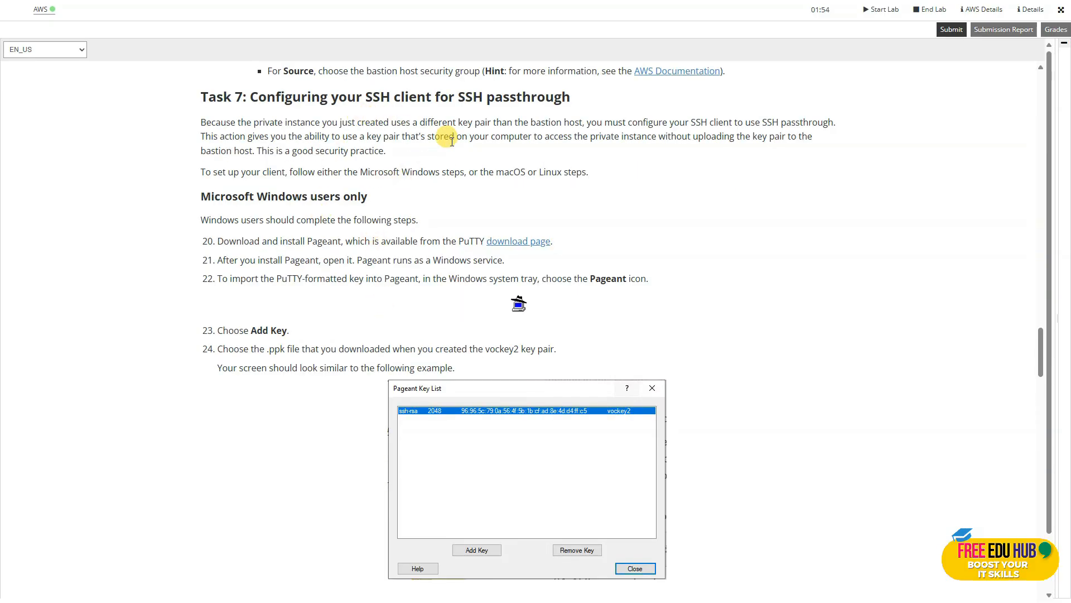
{"action": "scroll", "coordinate": [457, 150], "scroll_direction": "down", "scroll_amount": 3}
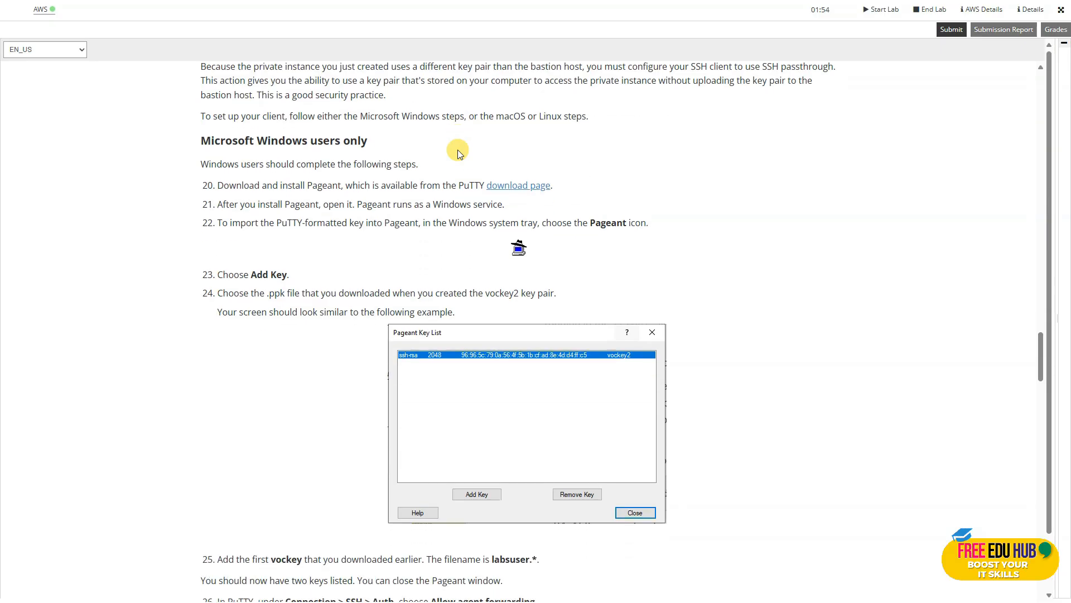
{"action": "scroll", "coordinate": [497, 159], "scroll_direction": "down", "scroll_amount": 1}
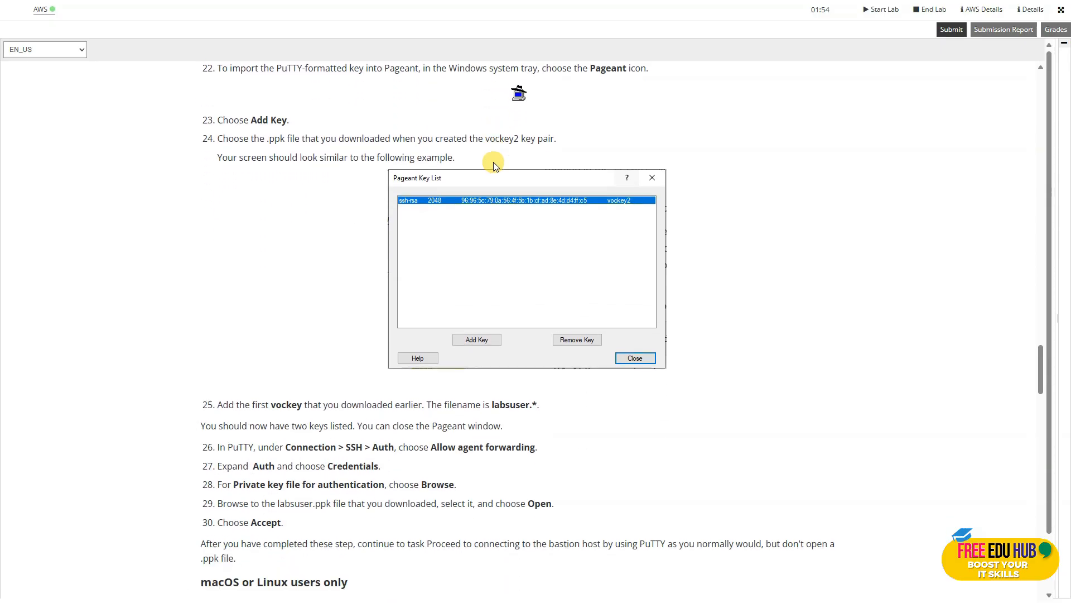
{"action": "scroll", "coordinate": [473, 188], "scroll_direction": "down", "scroll_amount": 3}
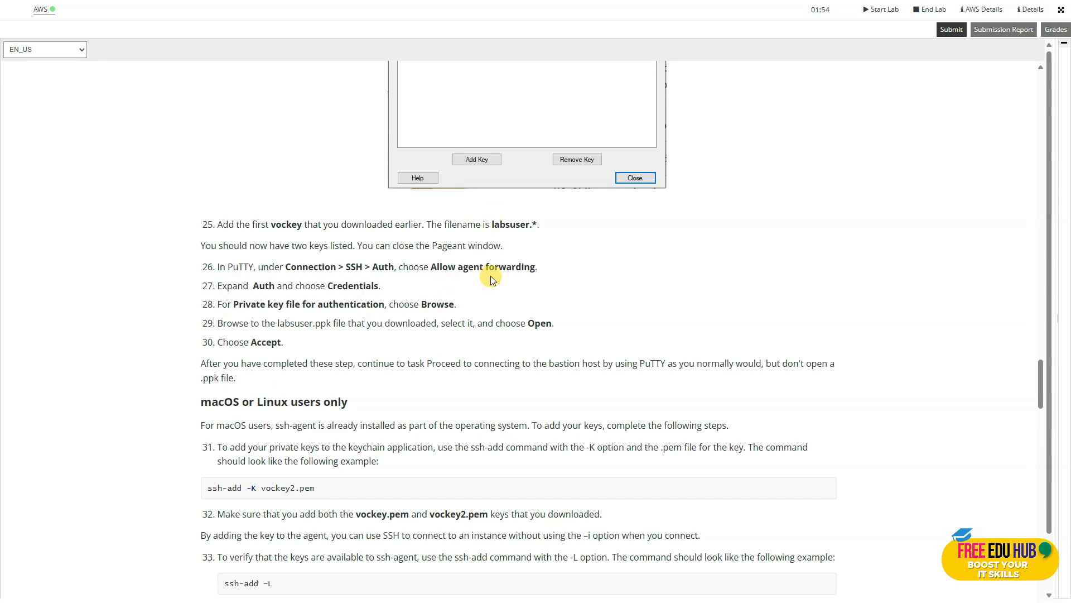
{"action": "scroll", "coordinate": [502, 276], "scroll_direction": "down", "scroll_amount": 2}
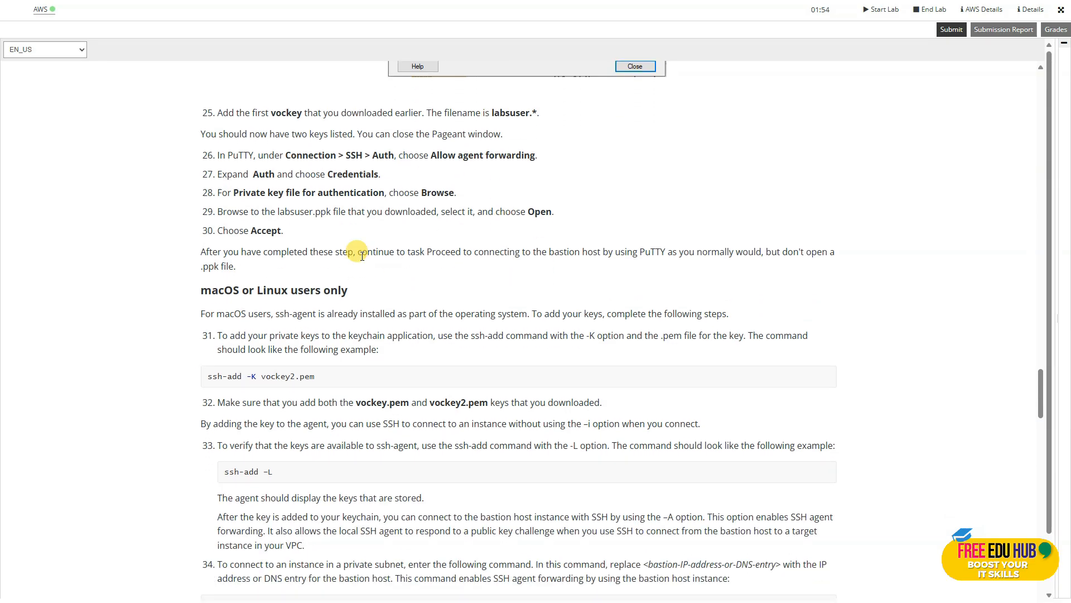
{"action": "scroll", "coordinate": [438, 242], "scroll_direction": "down", "scroll_amount": 2}
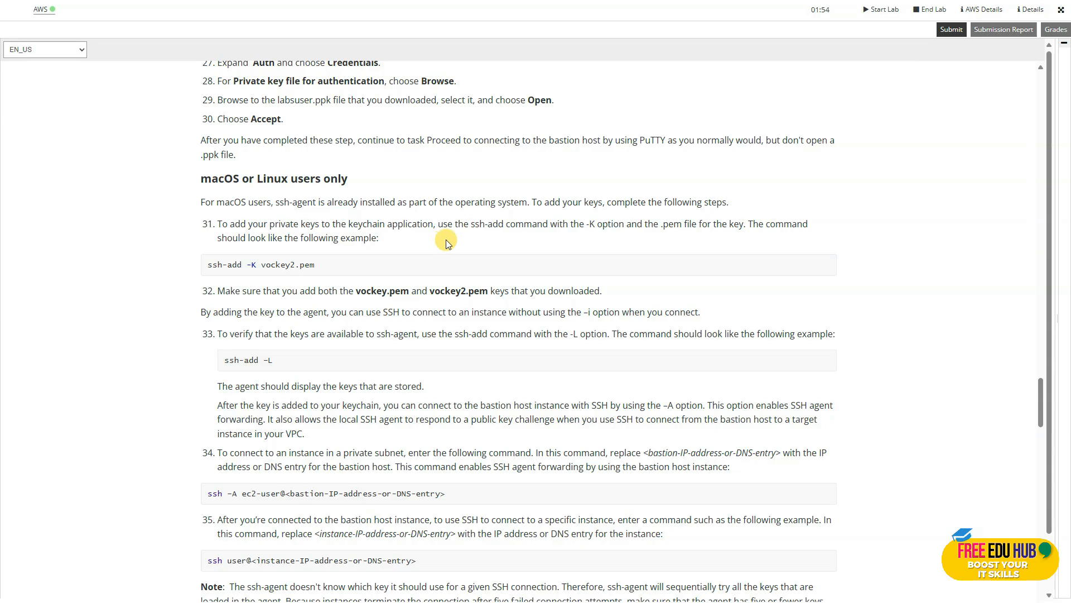
{"action": "scroll", "coordinate": [446, 239], "scroll_direction": "down", "scroll_amount": 5}
{"action": "scroll", "coordinate": [447, 243], "scroll_direction": "down", "scroll_amount": 4}
{"action": "scroll", "coordinate": [447, 240], "scroll_direction": "down", "scroll_amount": 1}
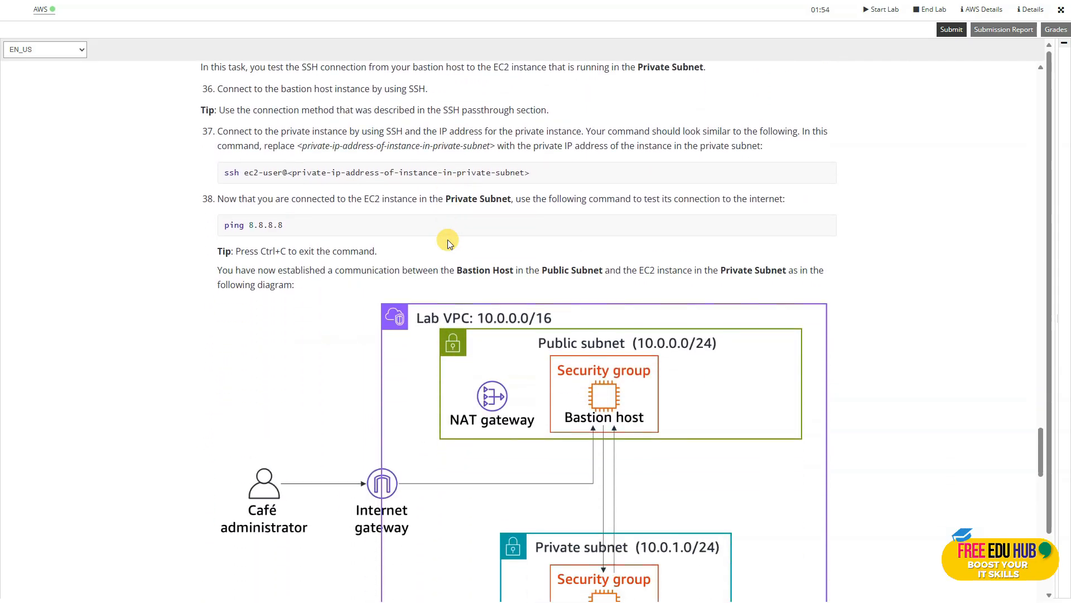
{"action": "scroll", "coordinate": [447, 240], "scroll_direction": "up", "scroll_amount": 1}
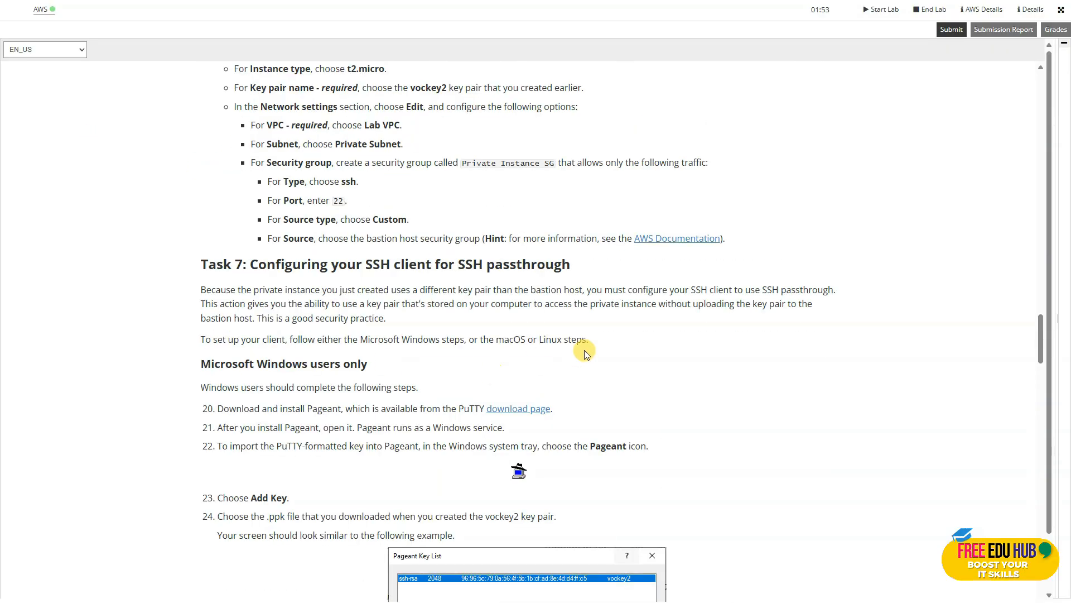
Open the PuTTY download page linked in Task 7 and download the 64-bit x86 pageant.exe.
{"action": "scroll", "coordinate": [561, 354], "scroll_direction": "down", "scroll_amount": 1}
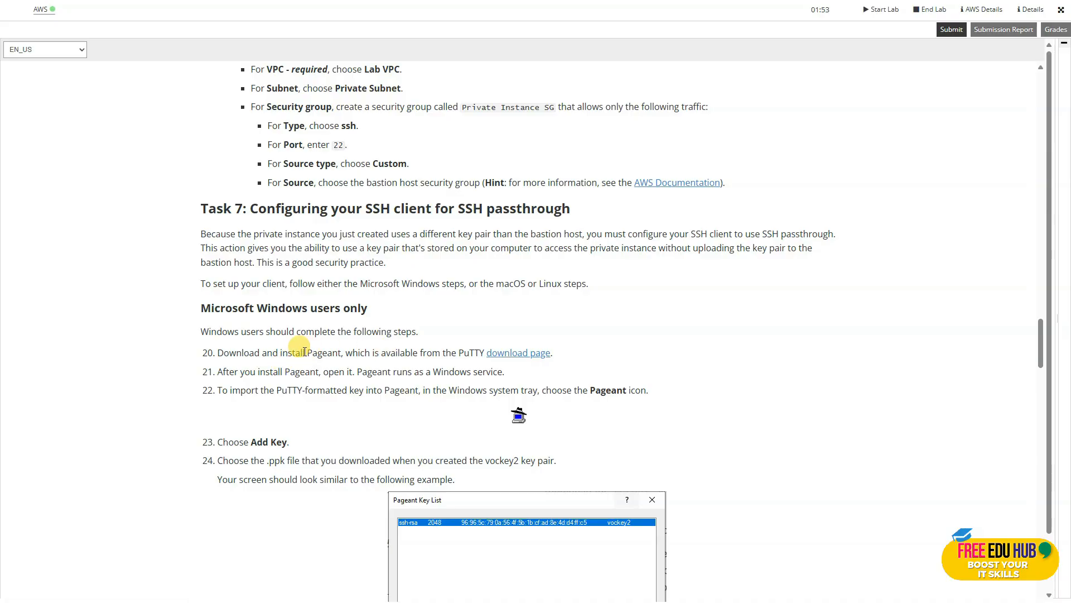
{"action": "left_click", "coordinate": [513, 353]}
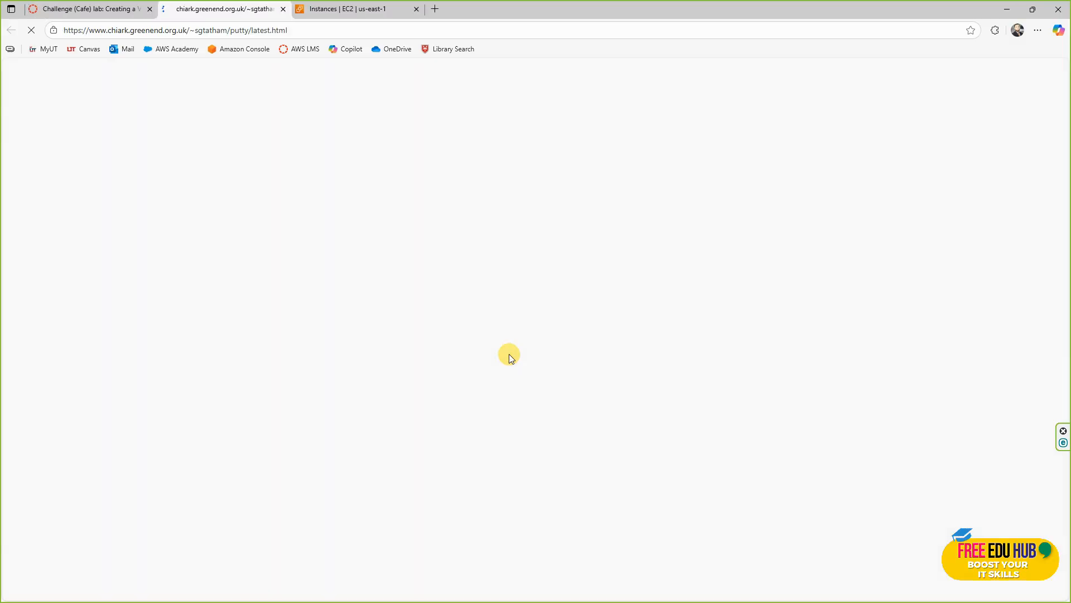
{"action": "scroll", "coordinate": [486, 366], "scroll_direction": "down", "scroll_amount": 3}
{"action": "scroll", "coordinate": [484, 366], "scroll_direction": "down", "scroll_amount": 3}
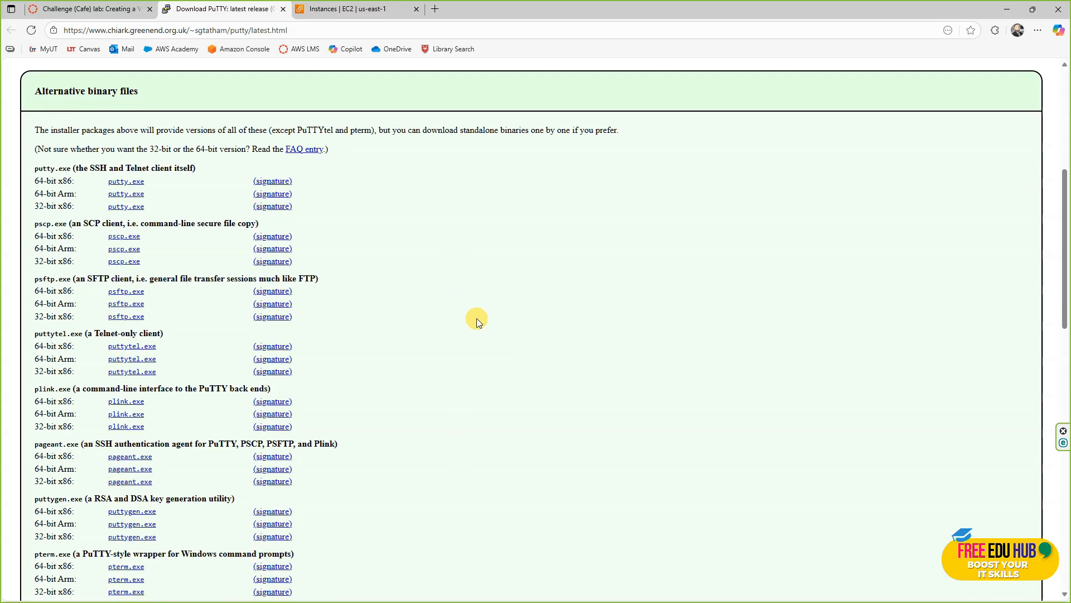
{"action": "scroll", "coordinate": [477, 318], "scroll_direction": "down", "scroll_amount": 1}
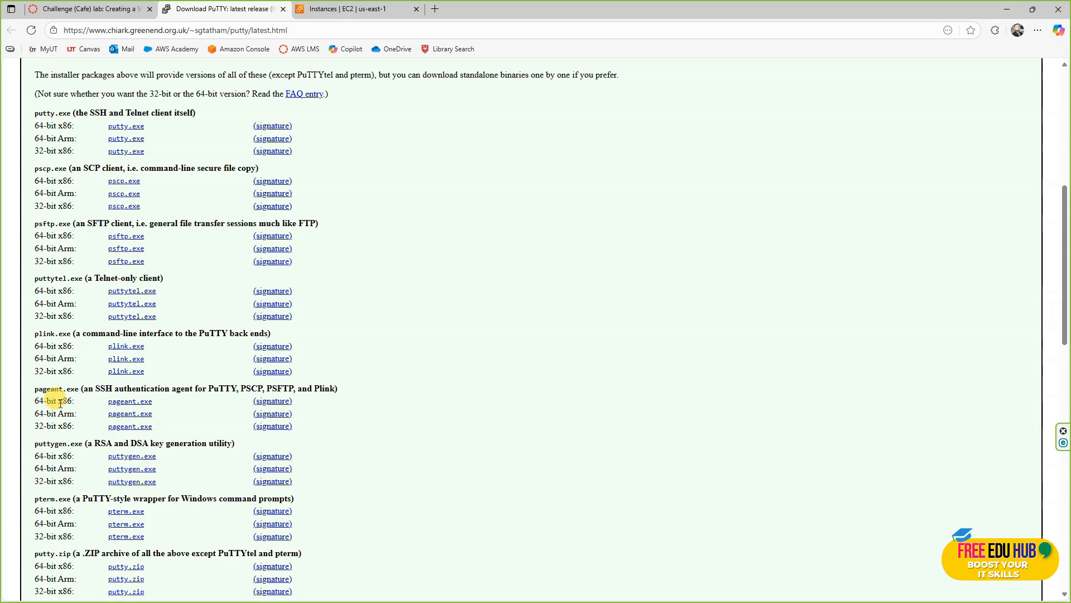
{"action": "left_click", "coordinate": [127, 401]}
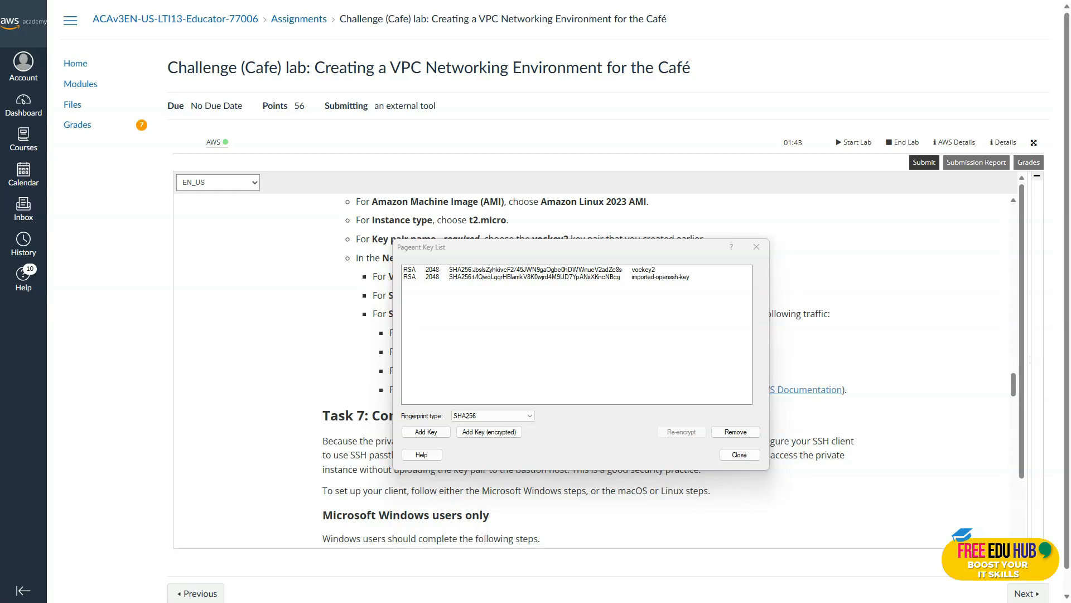
Close the Pageant key list and review the lab's steps for allowing agent forwarding in PuTTY.
{"action": "left_click", "coordinate": [730, 455]}
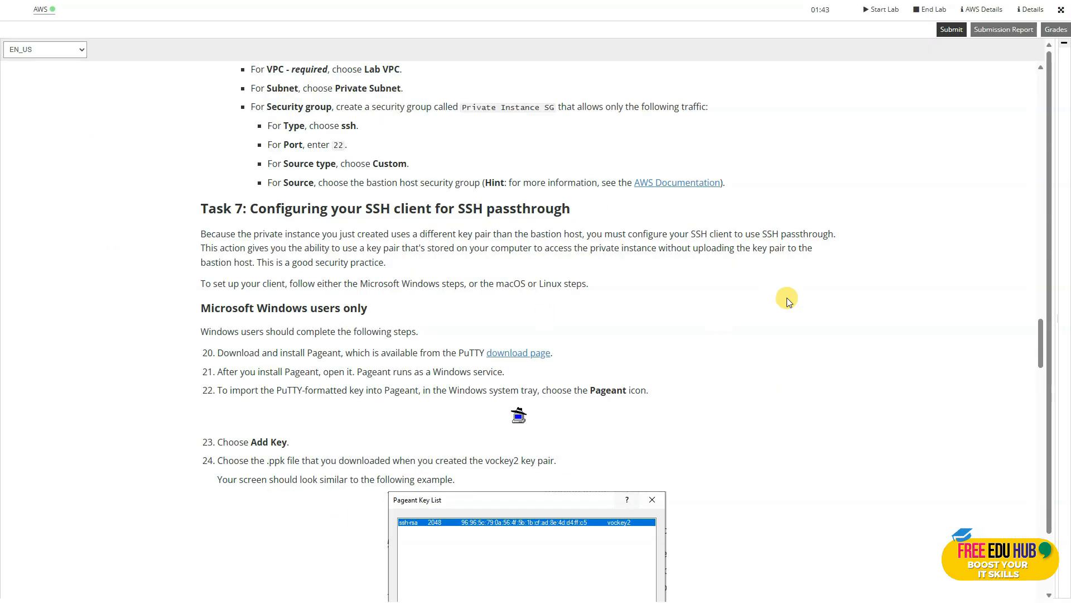
{"action": "scroll", "coordinate": [786, 297], "scroll_direction": "down", "scroll_amount": 5}
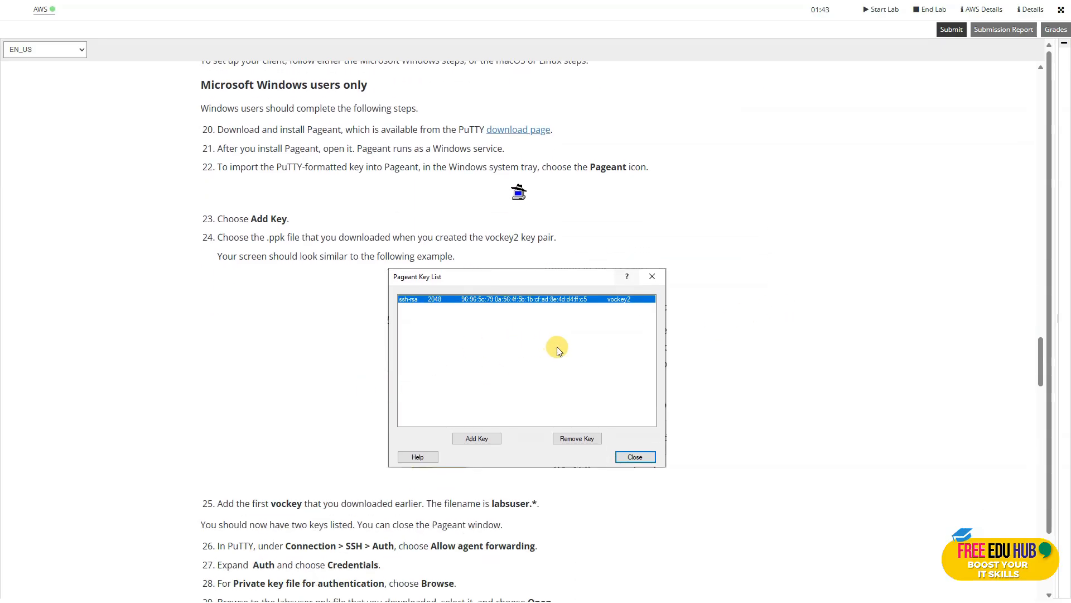
{"action": "scroll", "coordinate": [558, 350], "scroll_direction": "down", "scroll_amount": 5}
{"action": "scroll", "coordinate": [500, 331], "scroll_direction": "down", "scroll_amount": 2}
{"action": "scroll", "coordinate": [539, 270], "scroll_direction": "down", "scroll_amount": 1}
{"action": "scroll", "coordinate": [539, 270], "scroll_direction": "up", "scroll_amount": 1}
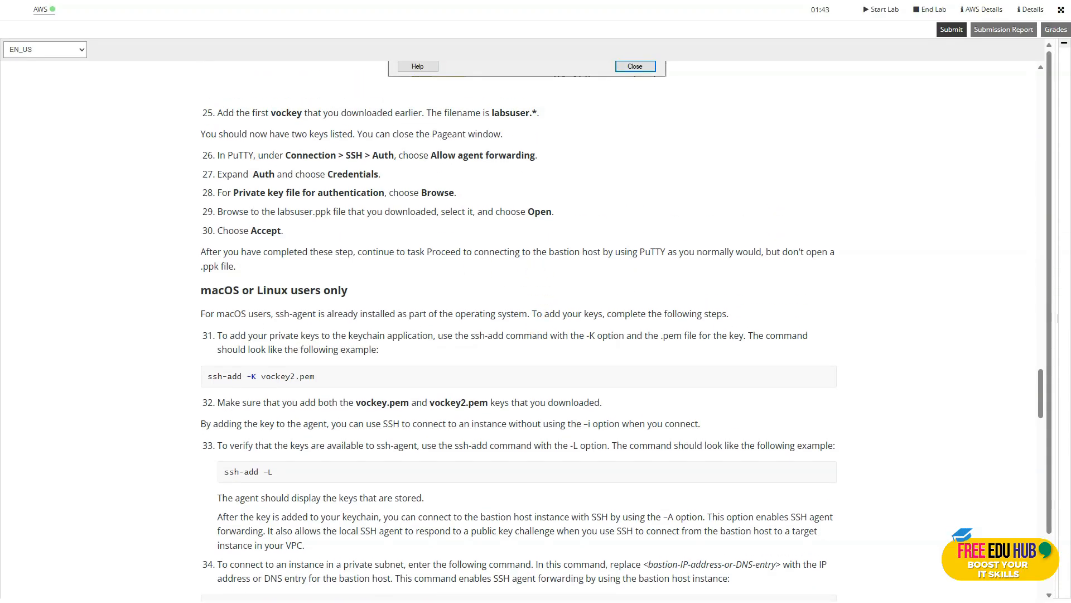
Switch to the EC2 console, refresh the instance statuses and copy Bastion Host's public IPv4 address.
{"action": "key", "text": "alt+Tab"}
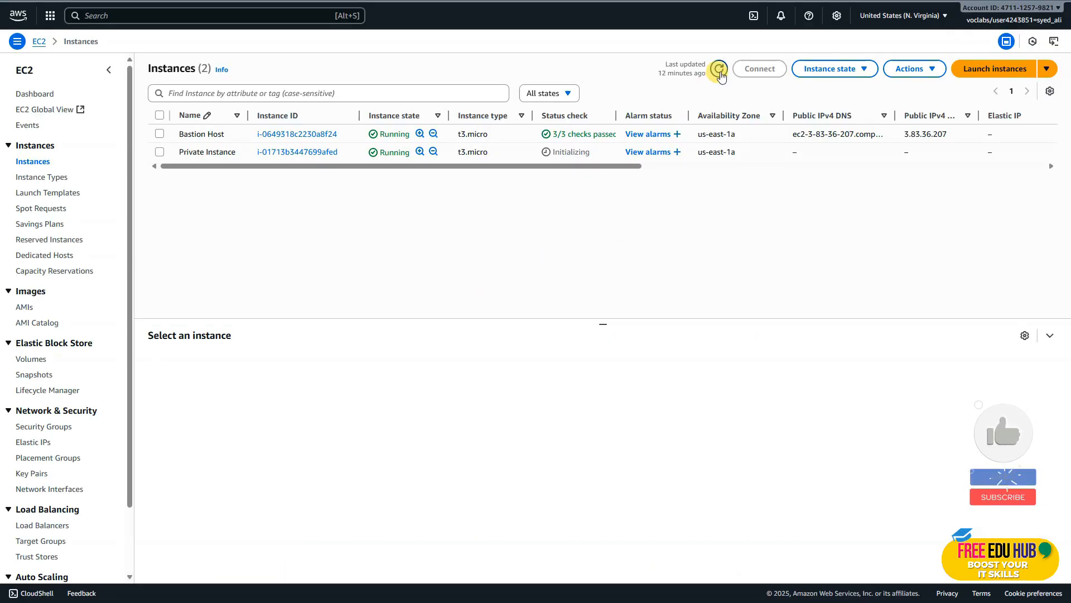
{"action": "left_click", "coordinate": [720, 68]}
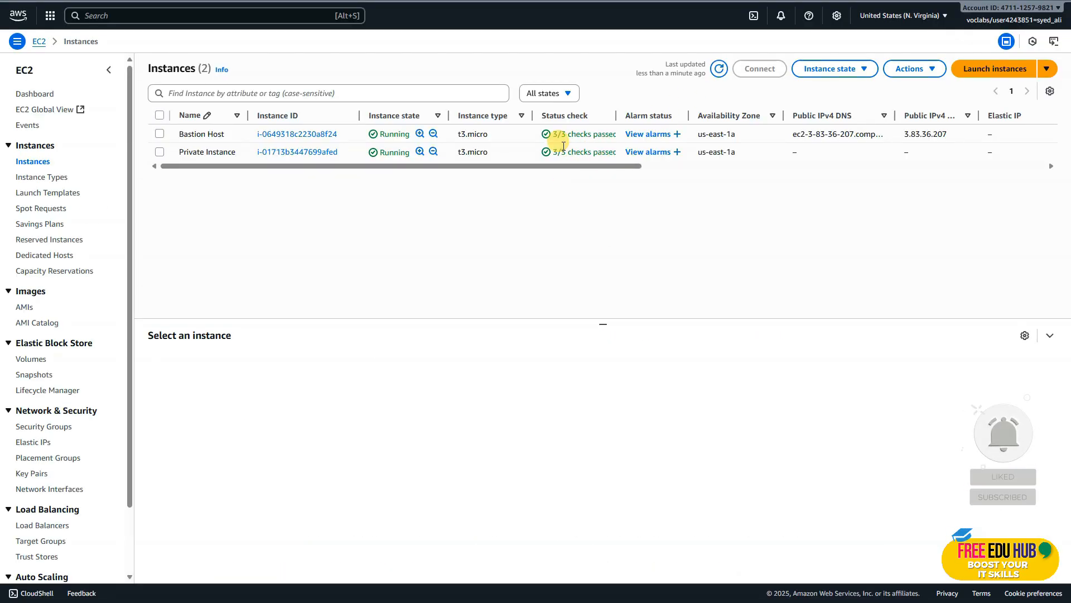
{"action": "left_click", "coordinate": [292, 134]}
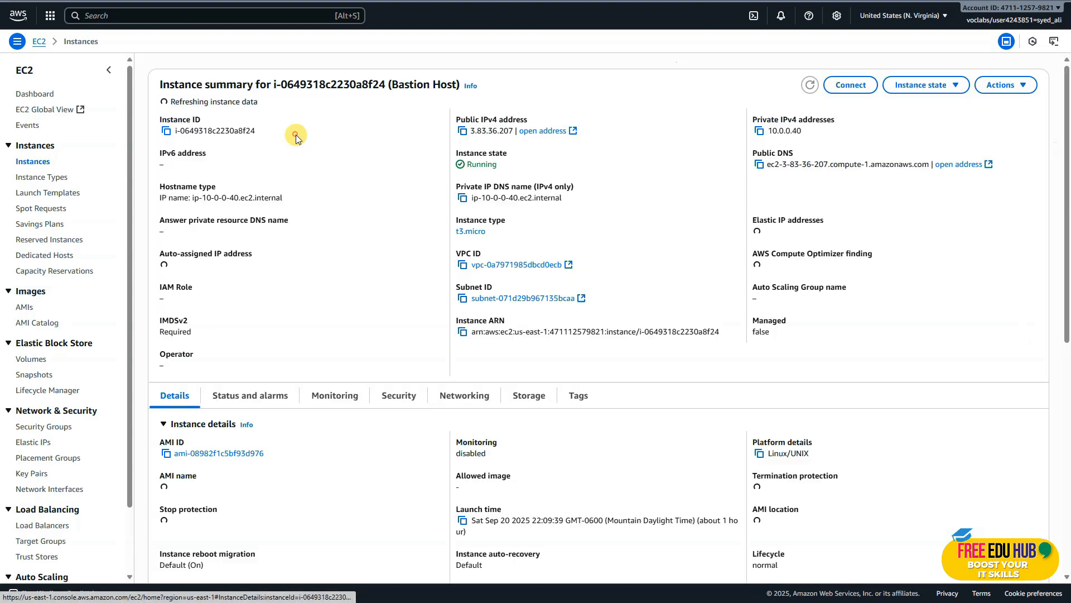
{"action": "left_click", "coordinate": [462, 131]}
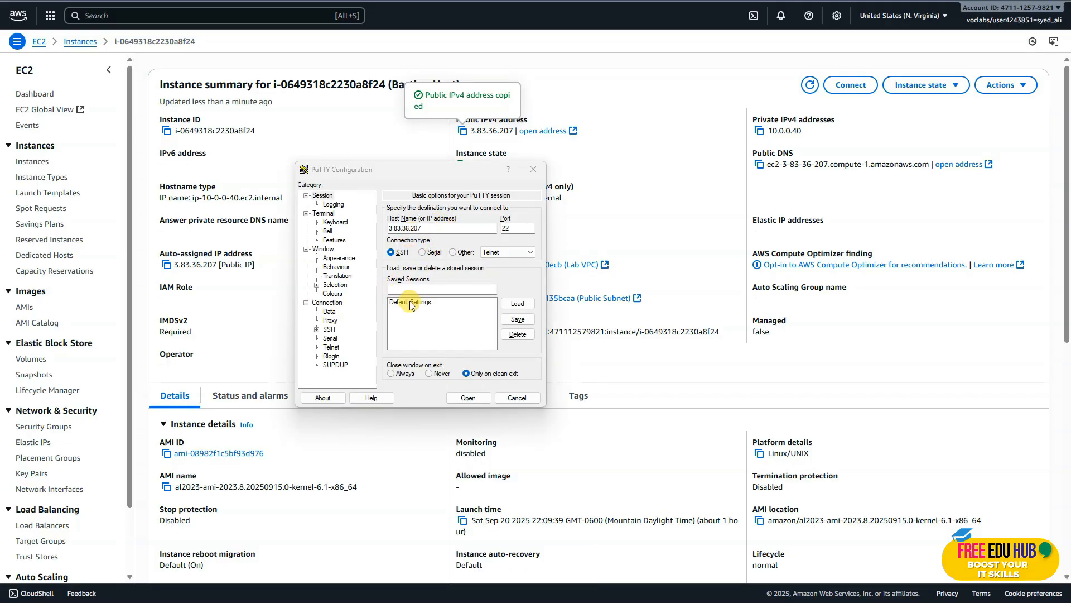
Allow agent forwarding in the SSH authentication options of the PuTTY session for 3.83.36.207.
{"action": "left_click", "coordinate": [316, 329]}
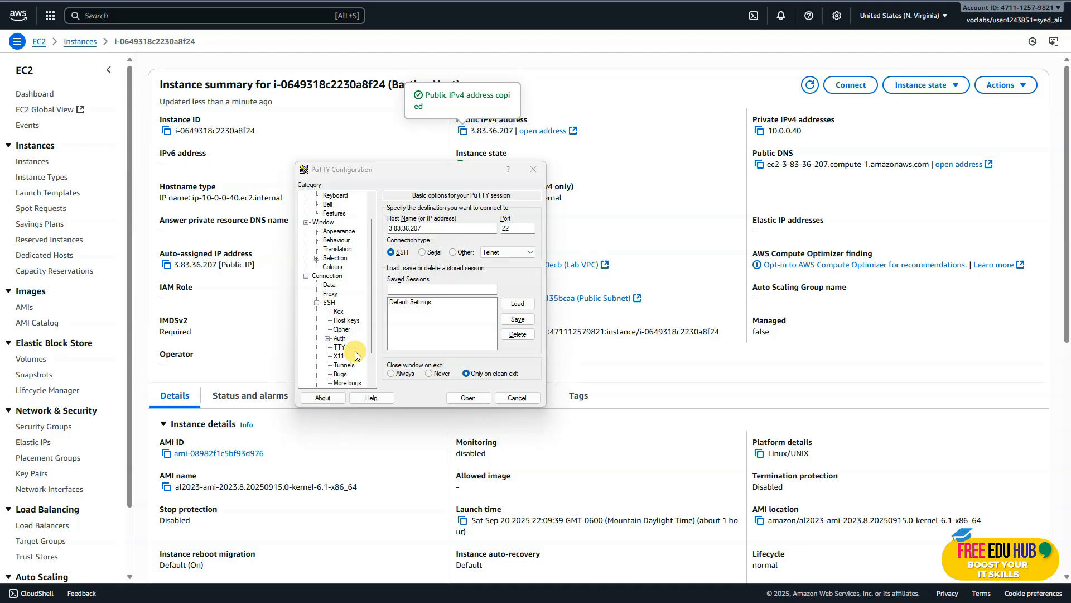
{"action": "left_click", "coordinate": [327, 338]}
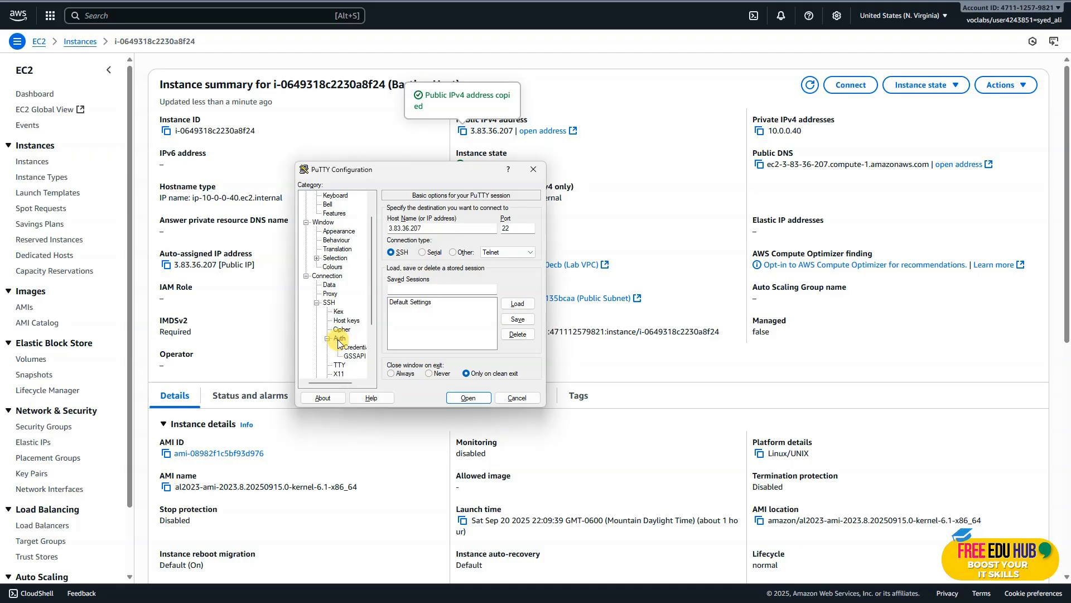
{"action": "left_click", "coordinate": [339, 338]}
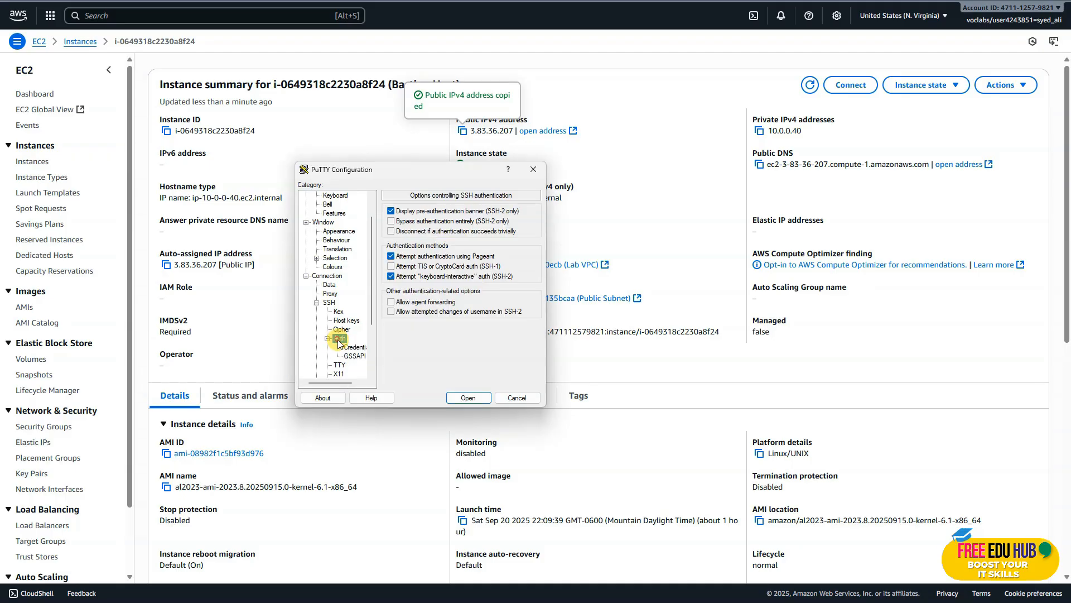
{"action": "left_click", "coordinate": [390, 302]}
Choose labsuser.ppk from Downloads as the PuTTY session's private key file for authentication.
{"action": "left_click", "coordinate": [360, 351]}
{"action": "left_click", "coordinate": [526, 229]}
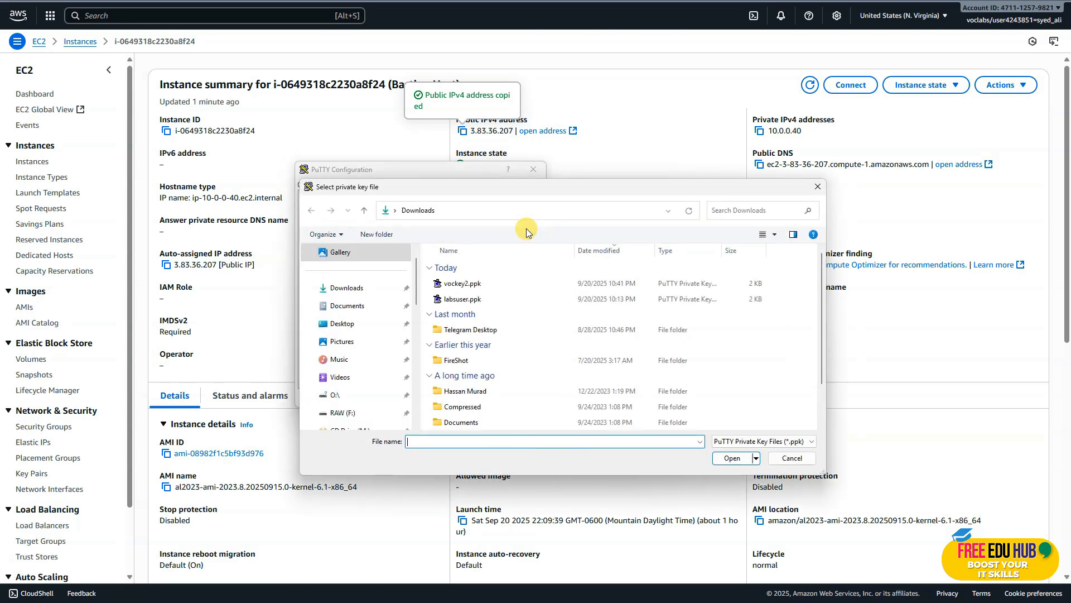
{"action": "left_click", "coordinate": [469, 284]}
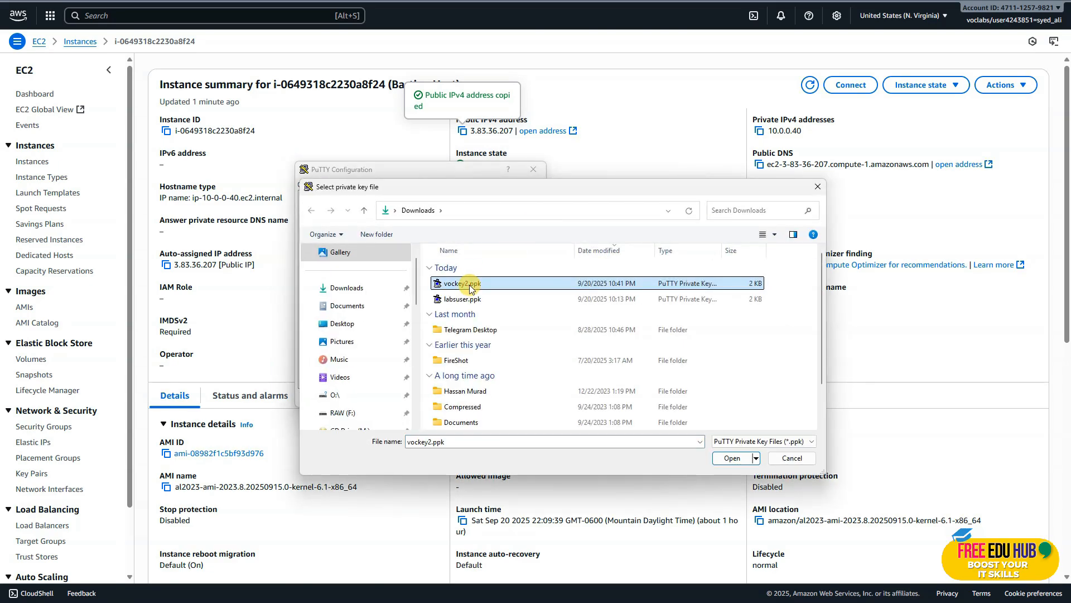
{"action": "double_click", "coordinate": [466, 299]}
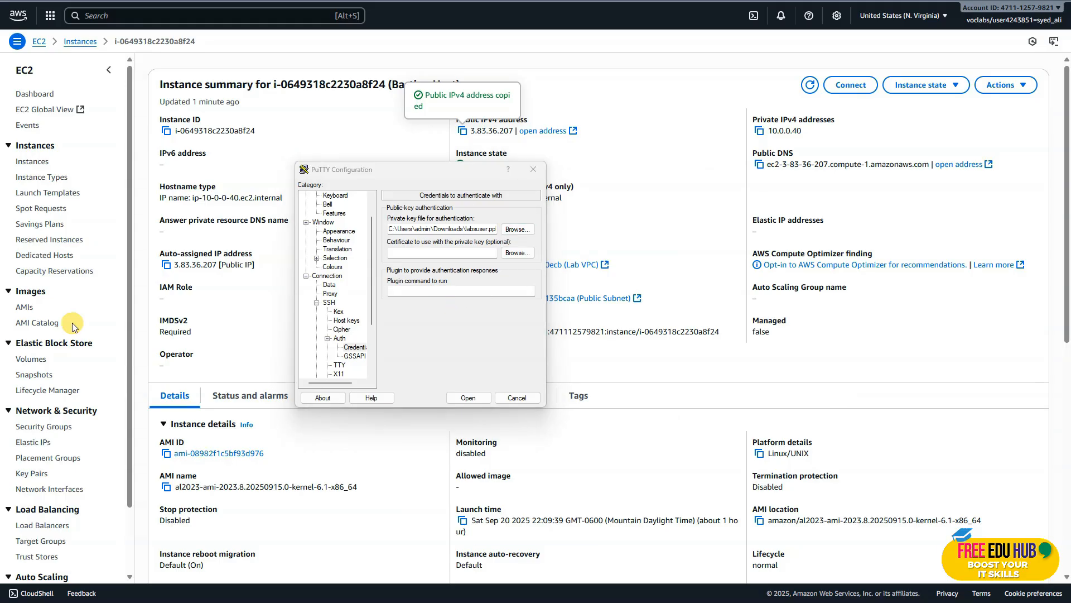
Open the PuTTY session to the bastion host and log in as ec2-user.
{"action": "left_click", "coordinate": [468, 397]}
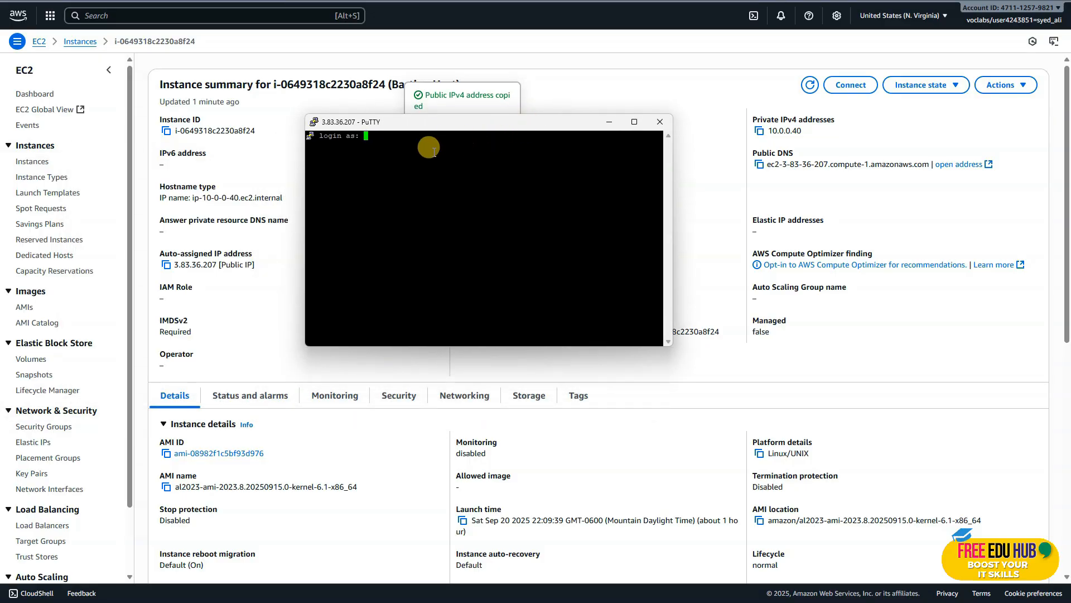
{"action": "type", "text": "ec2-user"}
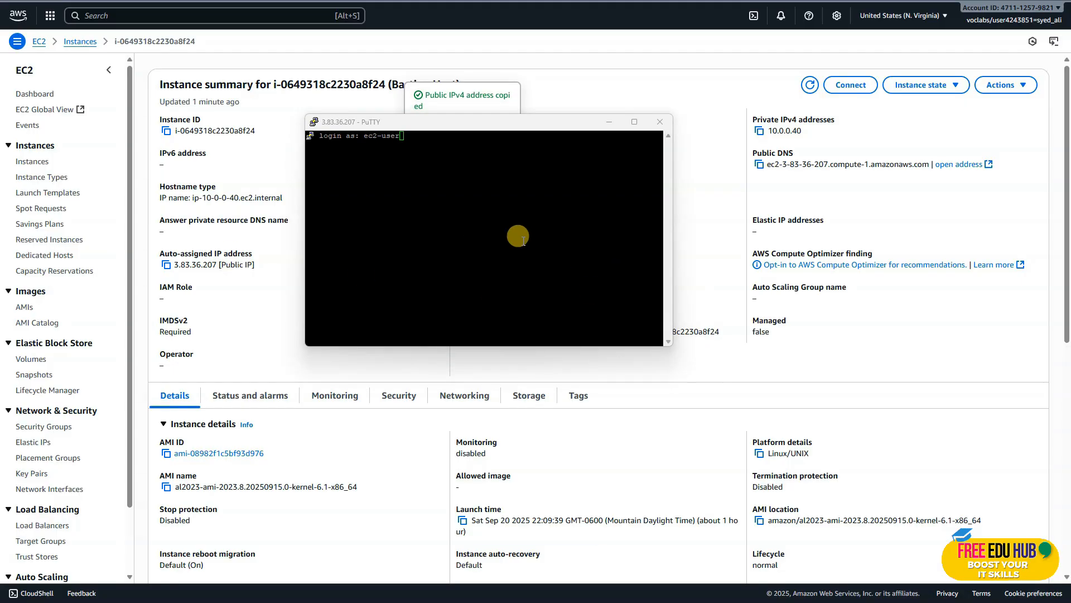
{"action": "left_click", "coordinate": [522, 240]}
{"action": "key", "text": "Return"}
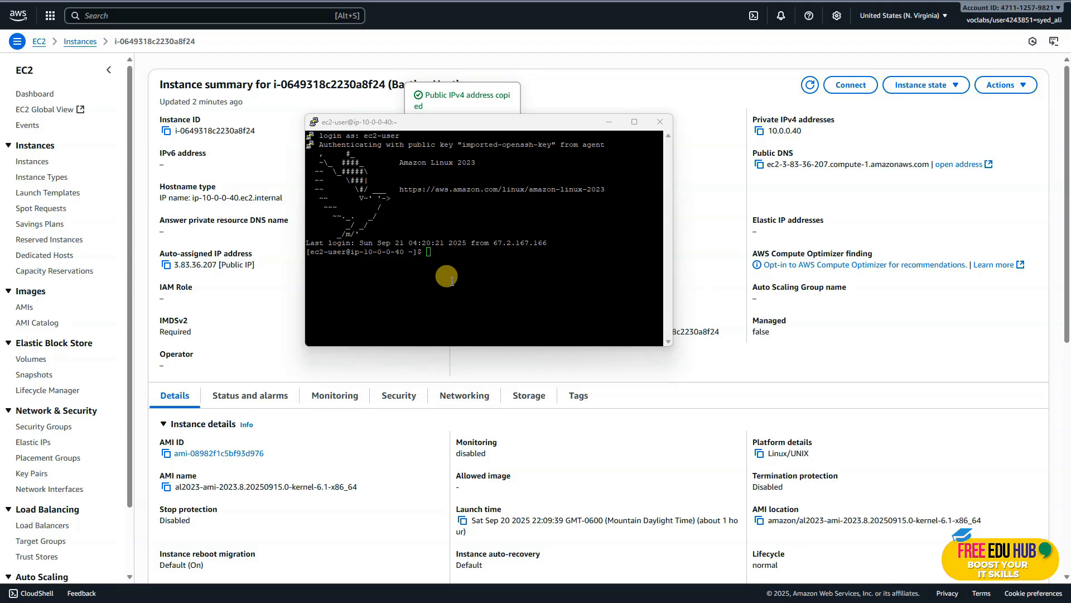
Open the details of Private Instance from the EC2 instances list and copy its private IPv4 address.
{"action": "left_click", "coordinate": [272, 295]}
{"action": "left_click", "coordinate": [83, 43]}
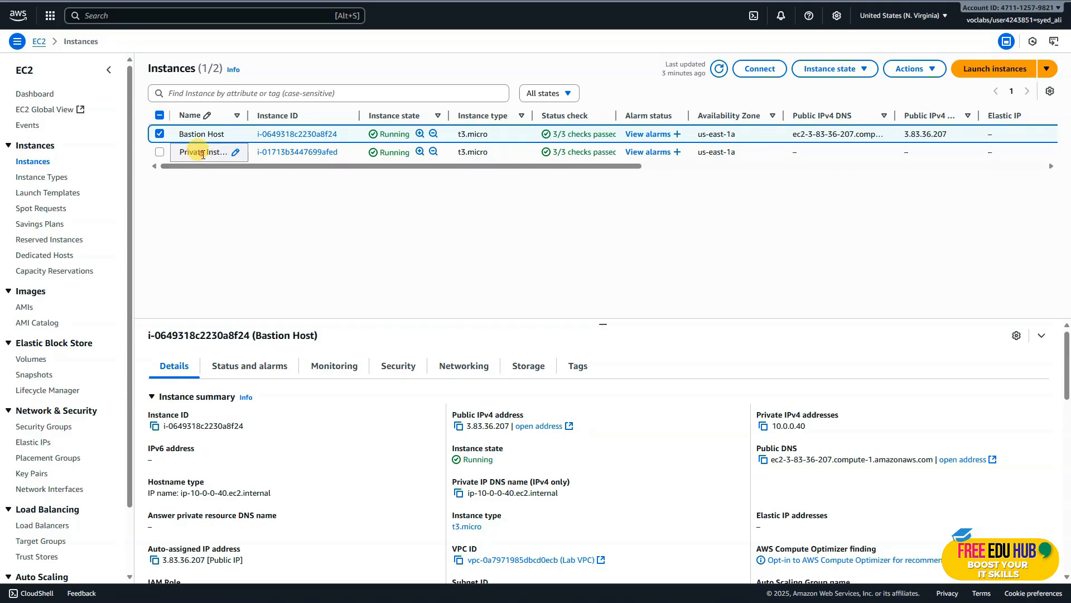
{"action": "left_click", "coordinate": [202, 151]}
{"action": "left_click", "coordinate": [283, 159]}
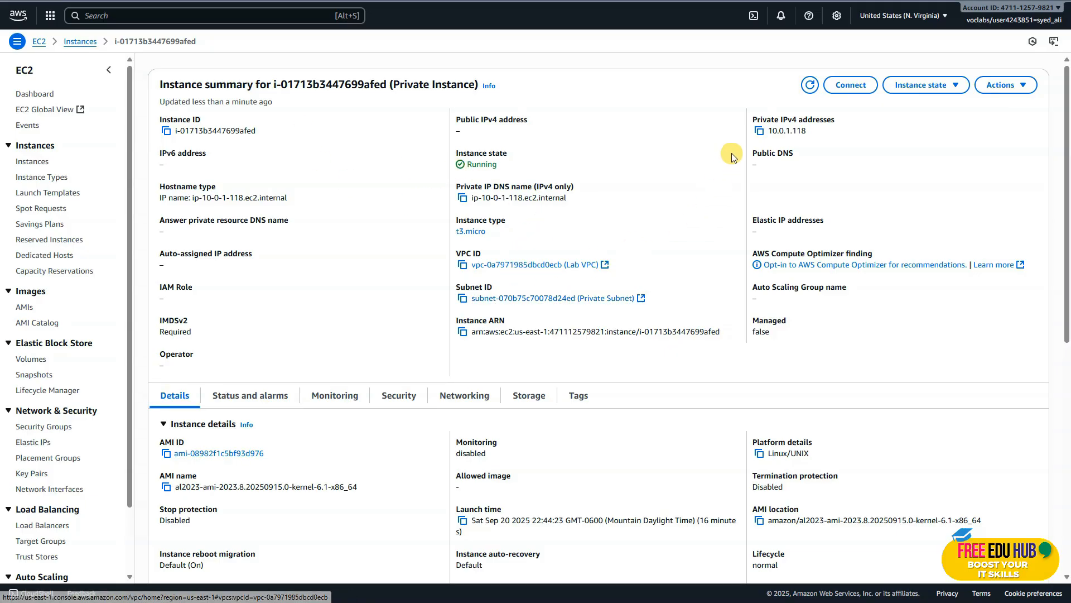
{"action": "left_click", "coordinate": [759, 131]}
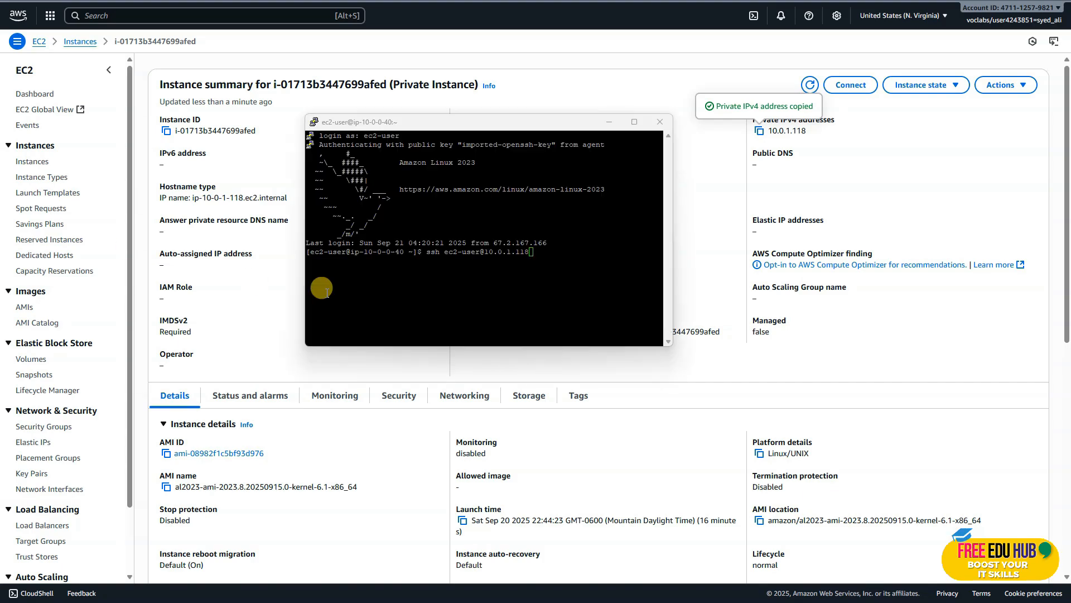
{"action": "left_click", "coordinate": [447, 284]}
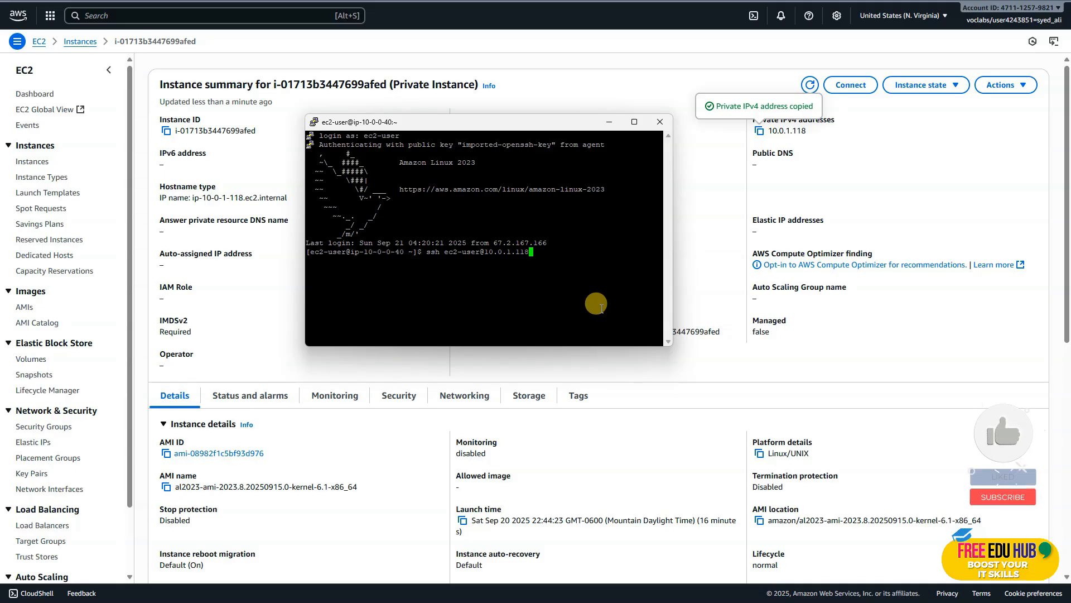
{"action": "key", "text": "Return"}
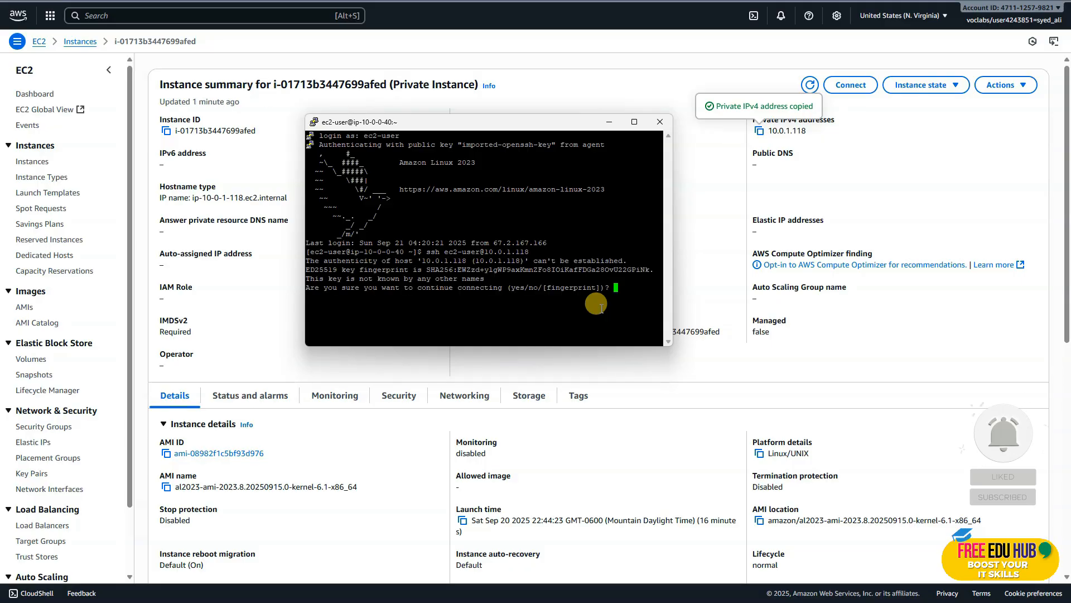
{"action": "type", "text": "yes"}
{"action": "key", "text": "Return"}
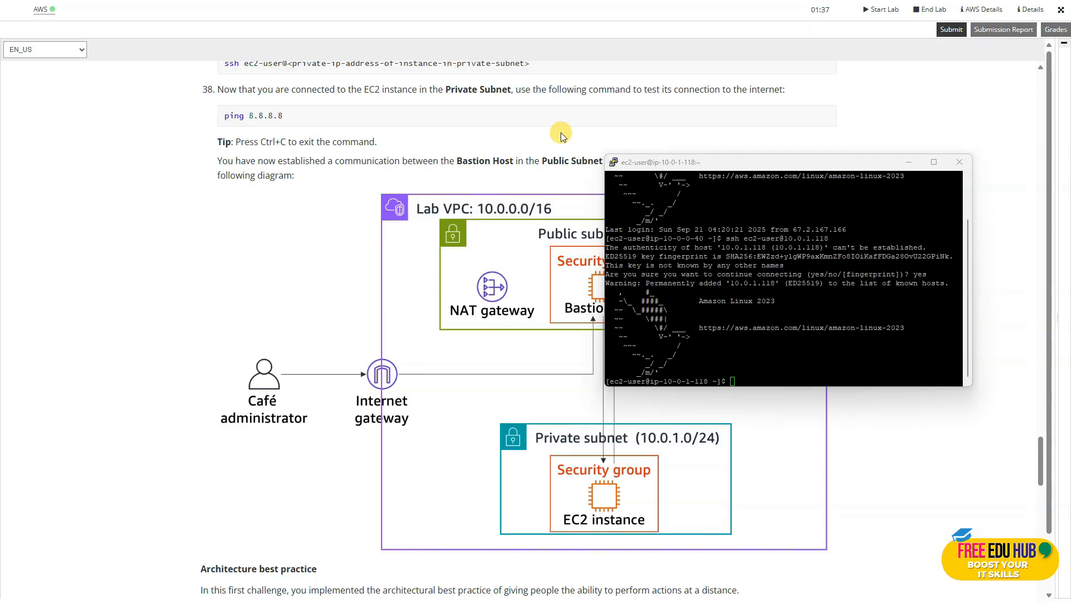
Ping 8.8.8.8 from the private instance to test its internet connection, and return to the lab instructions.
{"action": "left_click", "coordinate": [765, 372]}
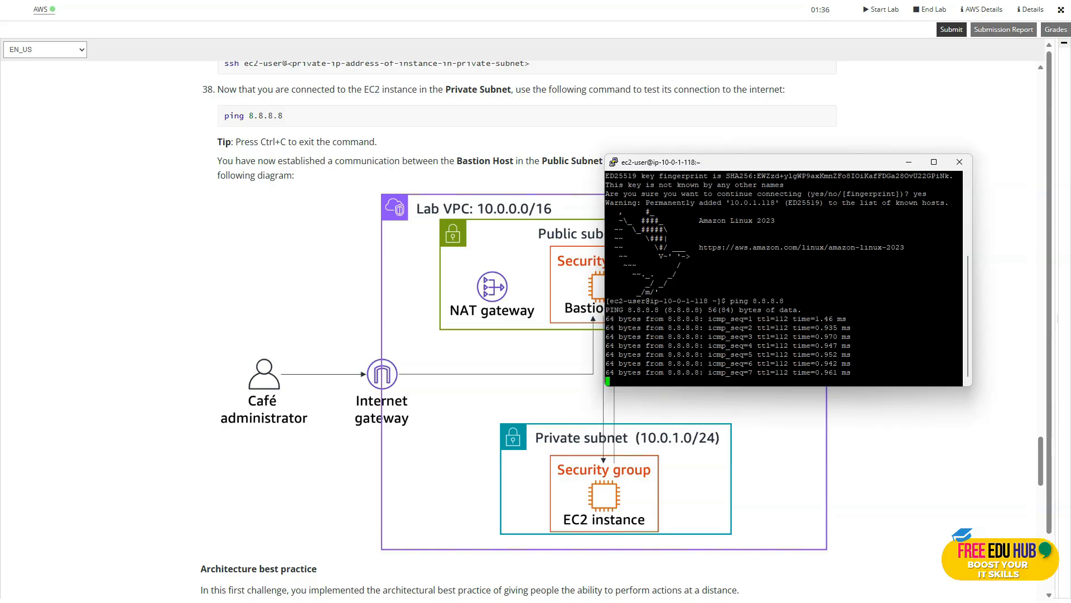
{"action": "left_click", "coordinate": [323, 245]}
{"action": "scroll", "coordinate": [322, 245], "scroll_direction": "down", "scroll_amount": 1}
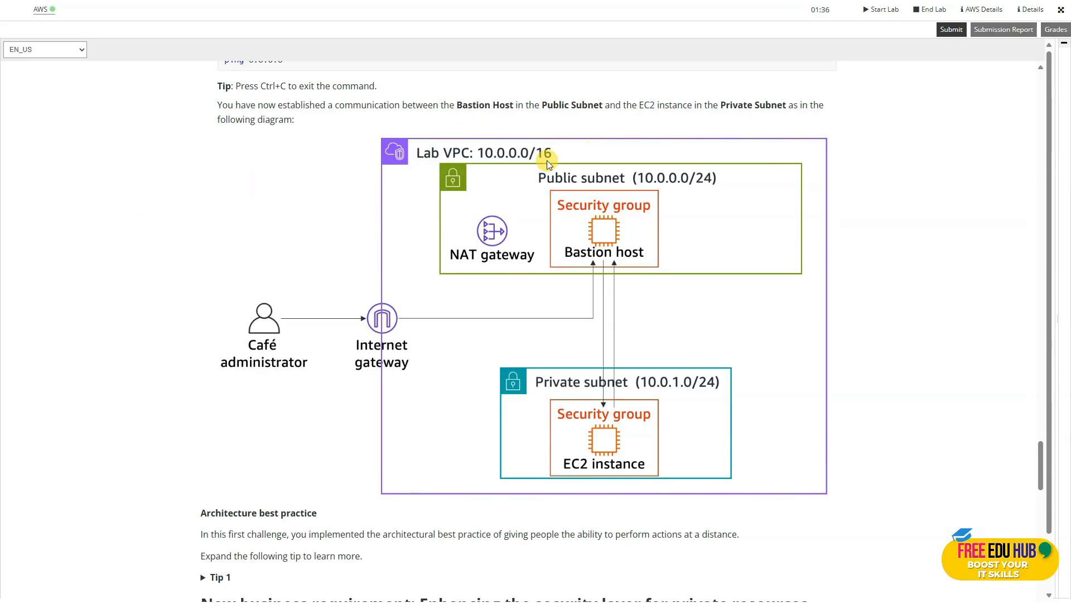
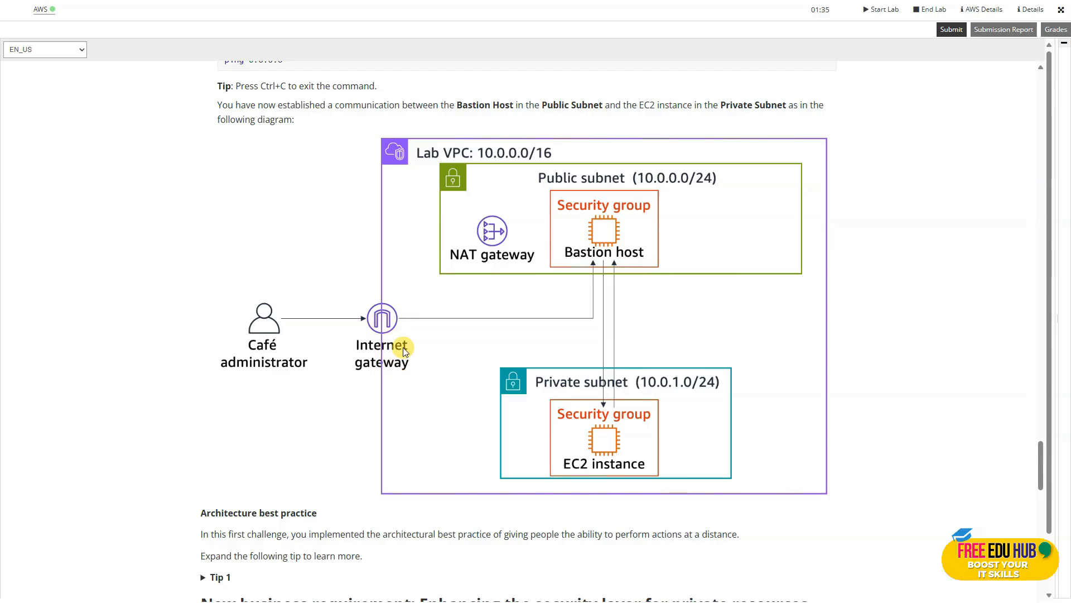
Go to Task 9 in the lab instructions and copy the network ACL name Lab Network ACL.
{"action": "scroll", "coordinate": [565, 296], "scroll_direction": "down", "scroll_amount": 3}
{"action": "scroll", "coordinate": [565, 296], "scroll_direction": "down", "scroll_amount": 4}
{"action": "scroll", "coordinate": [564, 297], "scroll_direction": "down", "scroll_amount": 1}
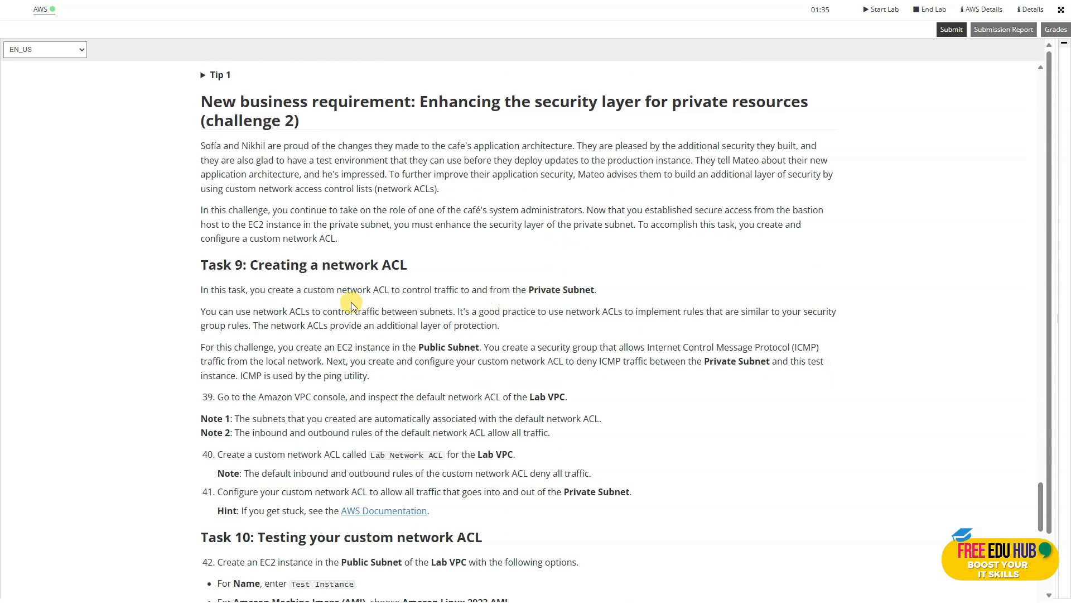
{"action": "scroll", "coordinate": [386, 277], "scroll_direction": "down", "scroll_amount": 1}
{"action": "scroll", "coordinate": [386, 277], "scroll_direction": "down", "scroll_amount": 2}
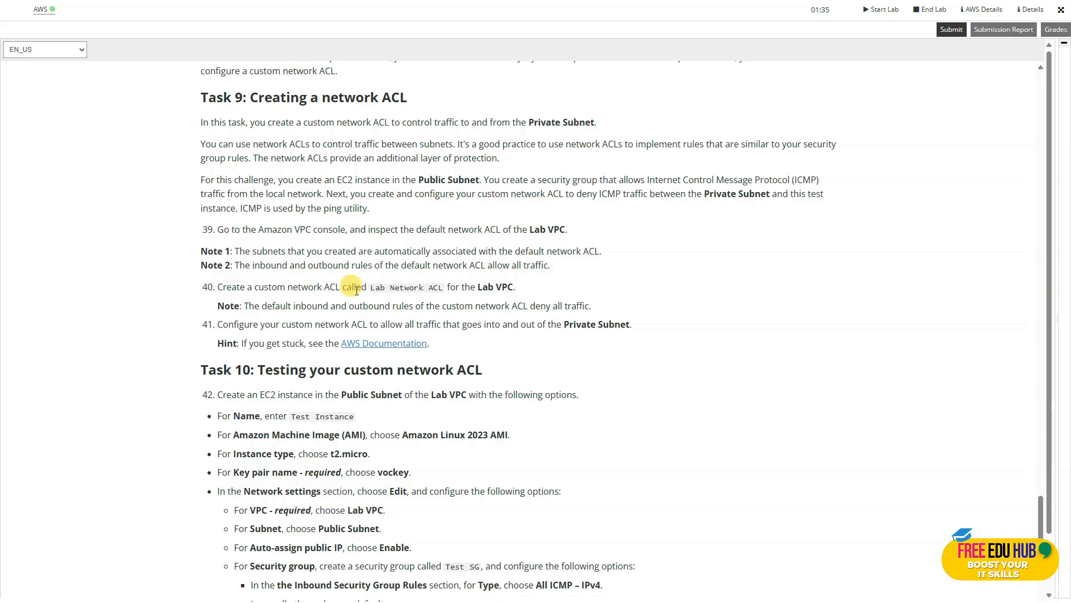
{"action": "left_click_drag", "start_coordinate": [444, 289], "coordinate": [374, 288]}
{"action": "right_click", "coordinate": [383, 288]}
{"action": "left_click", "coordinate": [418, 302]}
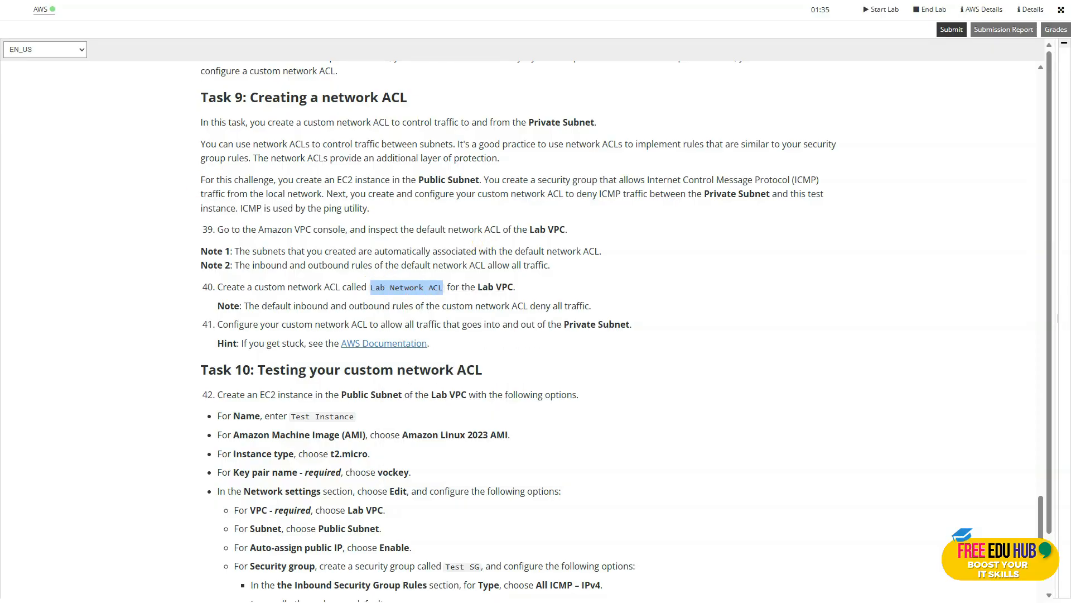
Switch to the AWS console, find the VPC service and open its list of network ACLs.
{"action": "key", "text": "alt+Tab"}
{"action": "left_click", "coordinate": [148, 14]}
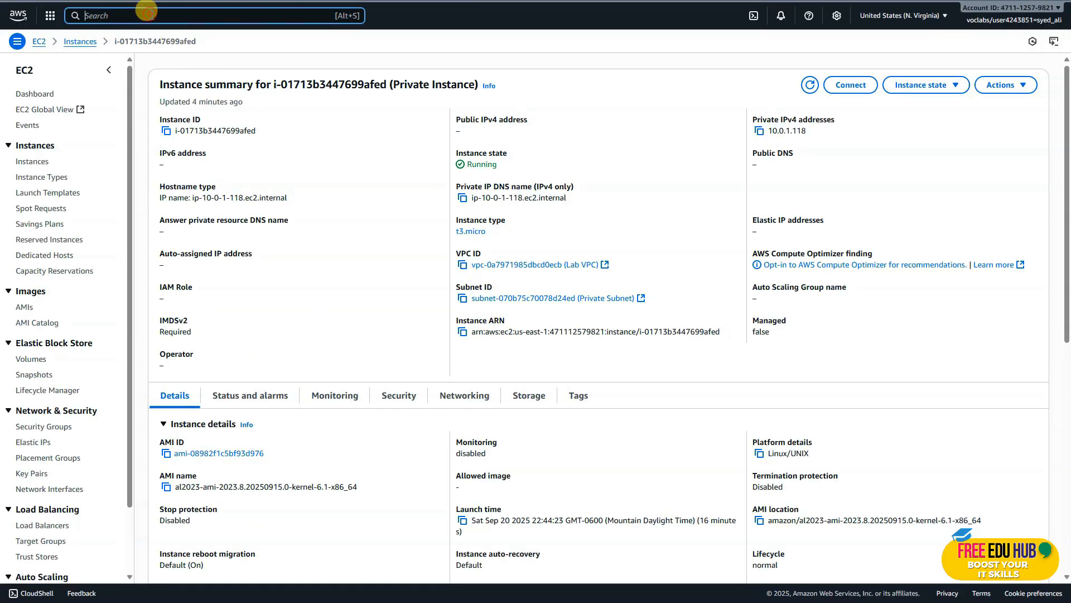
{"action": "type", "text": "vpc"}
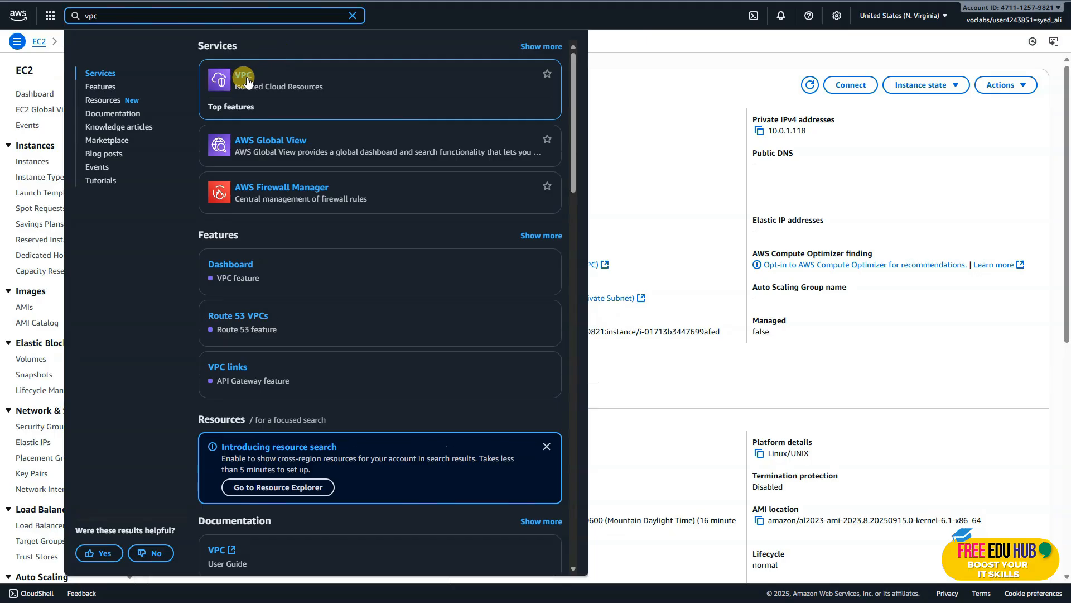
{"action": "left_click", "coordinate": [244, 76]}
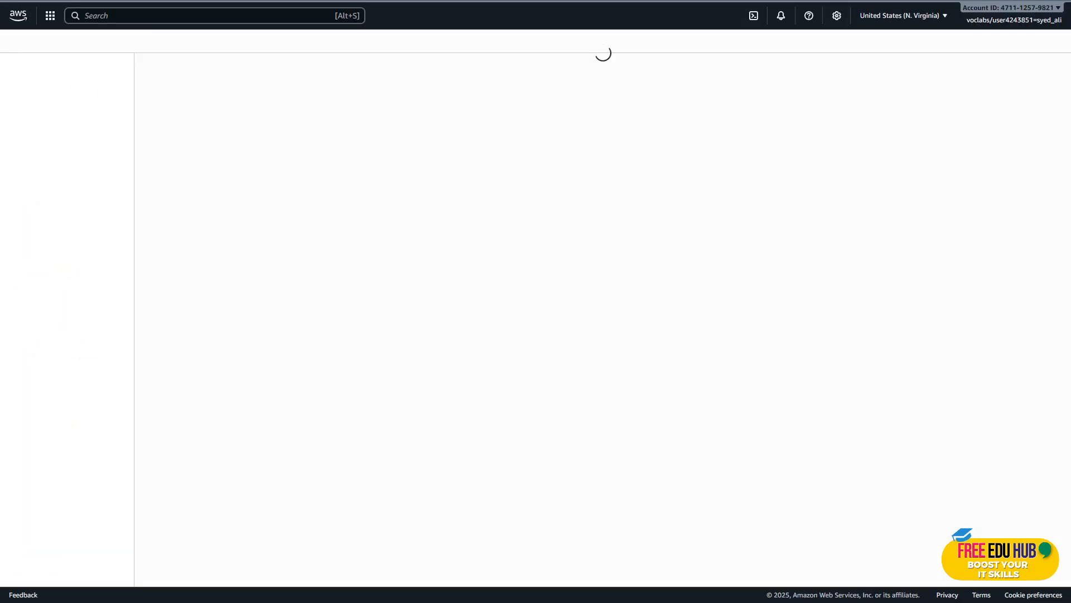
{"action": "left_click", "coordinate": [22, 154]}
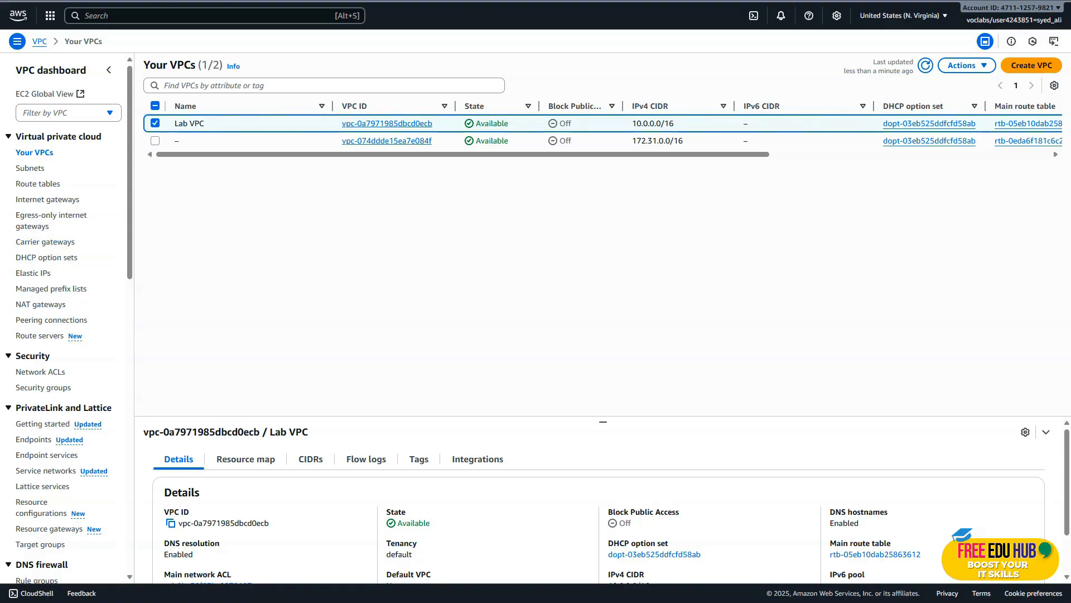
{"action": "left_click", "coordinate": [43, 374]}
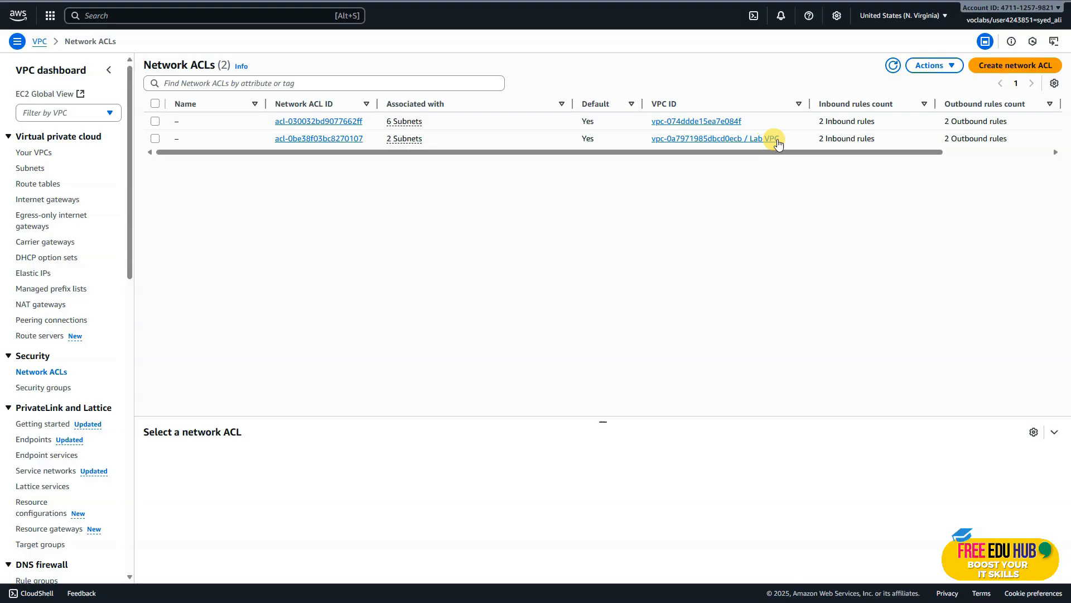
Inspect the inbound and outbound rules of the default network ACL that belongs to Lab VPC.
{"action": "left_click", "coordinate": [155, 138]}
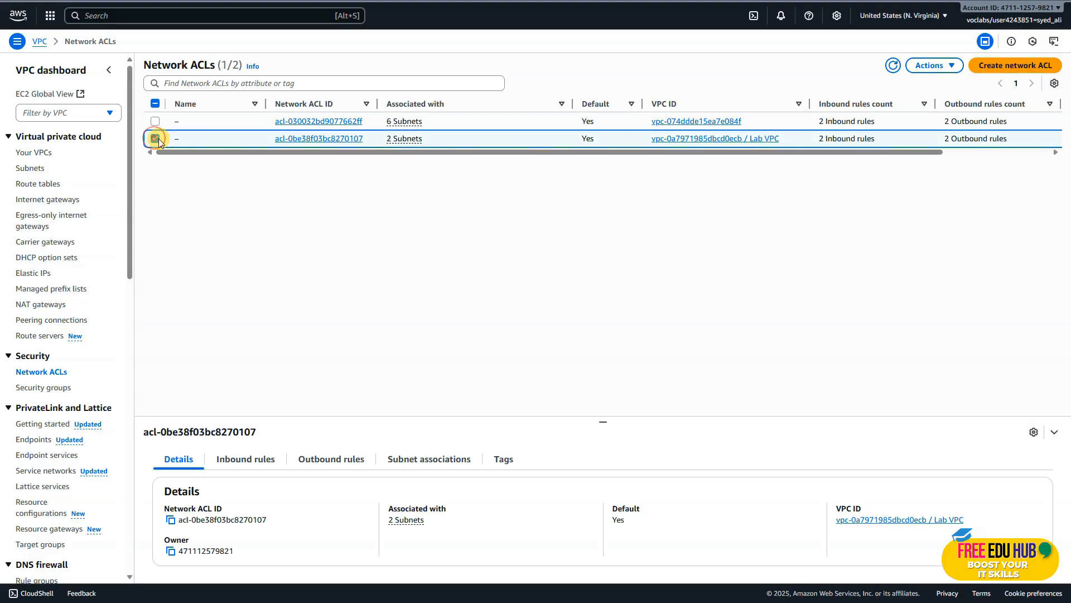
{"action": "left_click", "coordinate": [300, 139]}
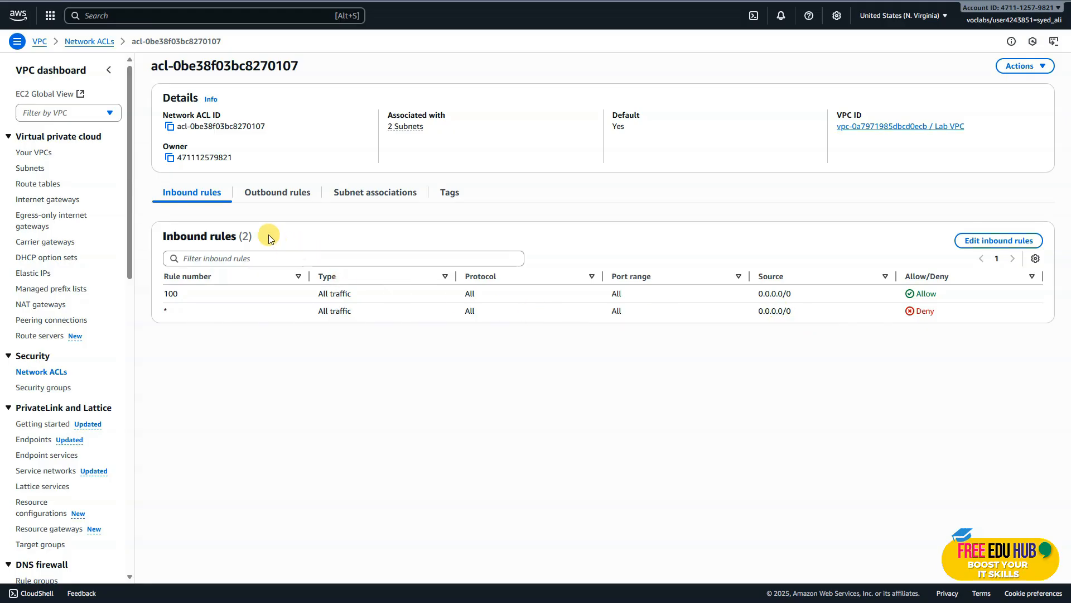
{"action": "left_click", "coordinate": [257, 195]}
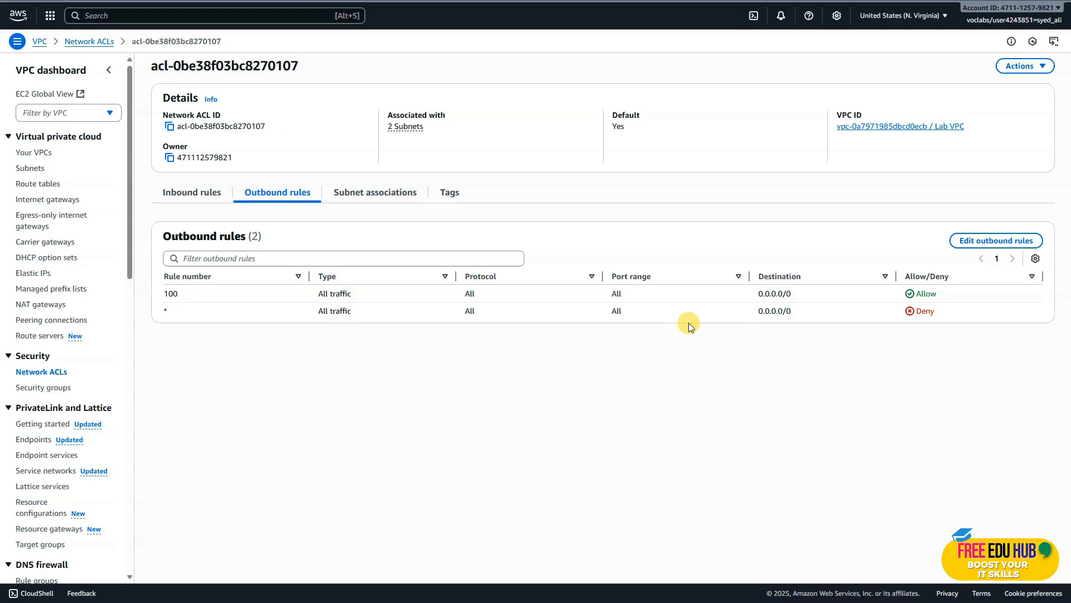
{"action": "left_click", "coordinate": [193, 194]}
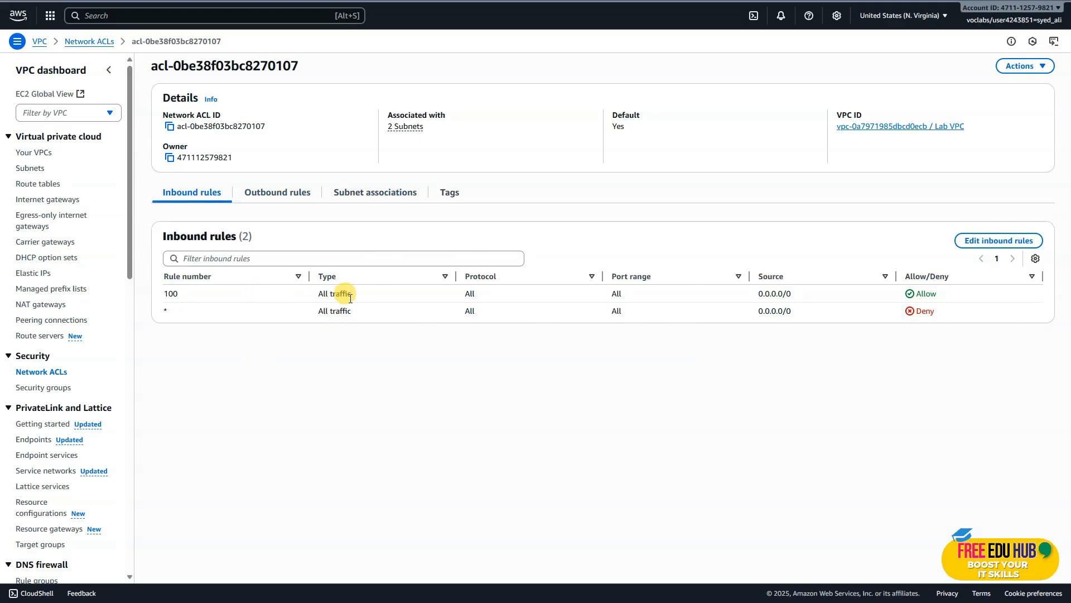
{"action": "left_click", "coordinate": [281, 195]}
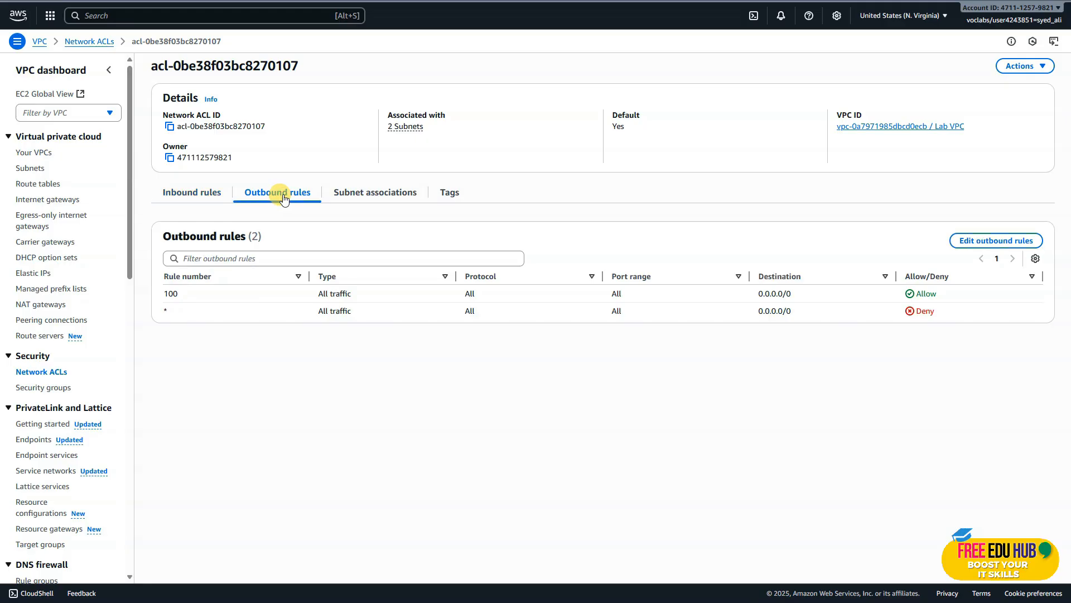
{"action": "left_click", "coordinate": [194, 190]}
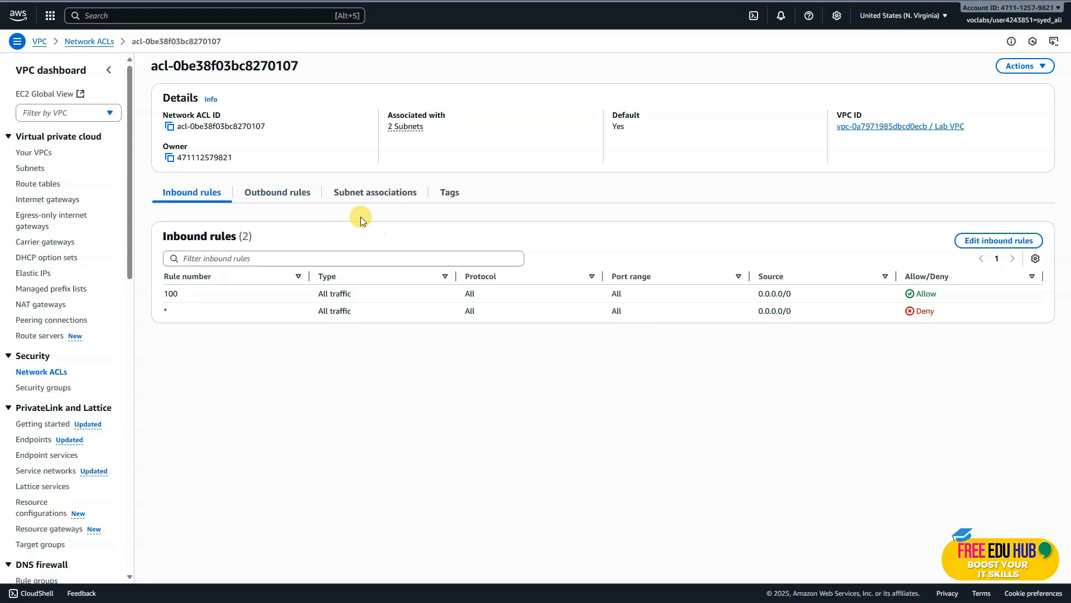
{"action": "left_click", "coordinate": [286, 197]}
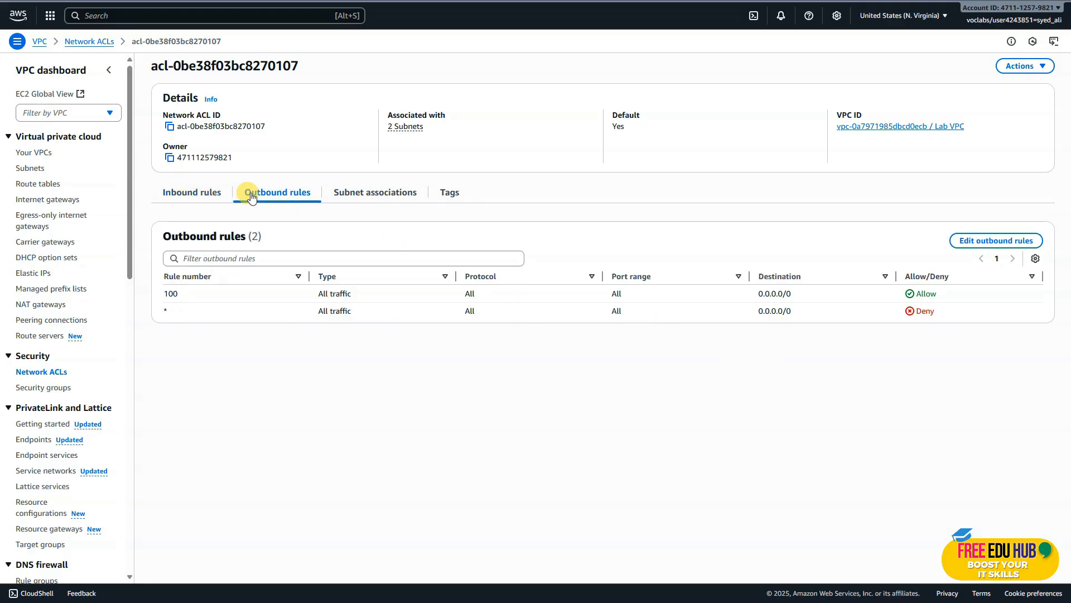
{"action": "left_click", "coordinate": [191, 192]}
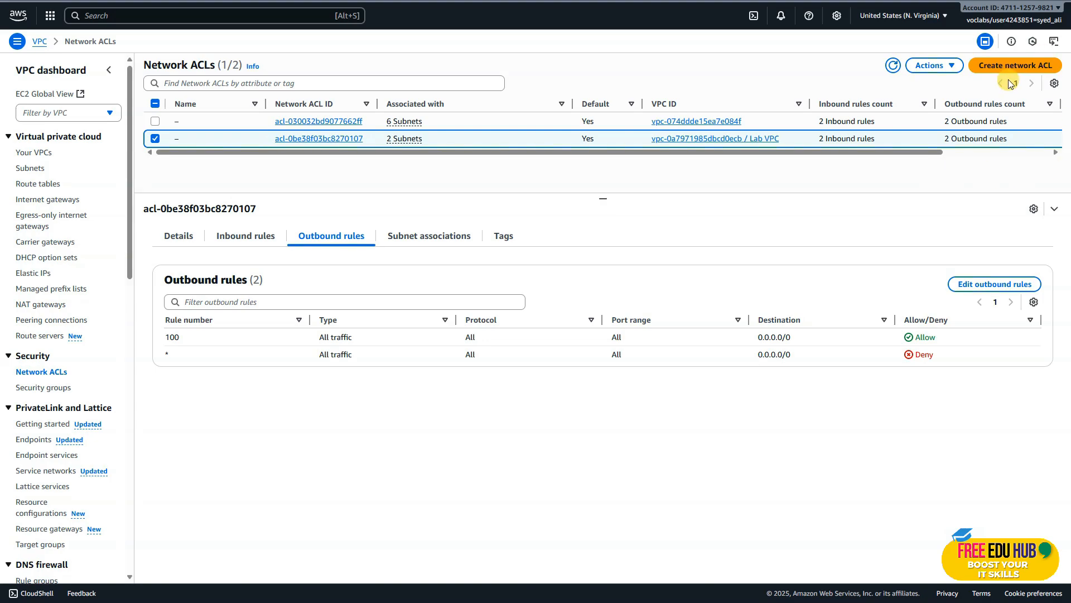
Create a network ACL named Lab Network ACL for Lab VPC.
{"action": "left_click", "coordinate": [1013, 66]}
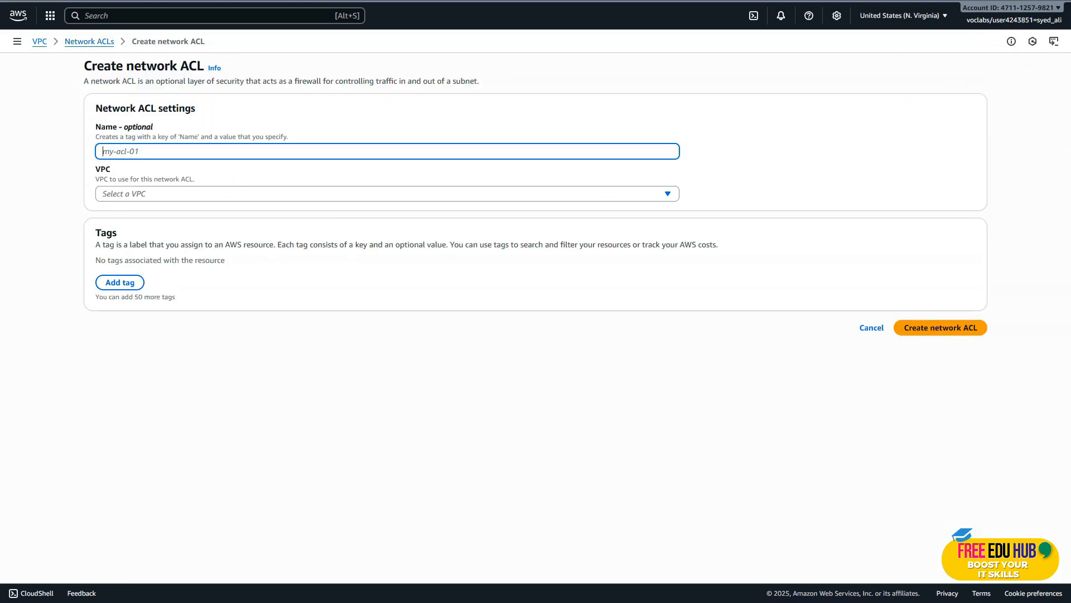
{"action": "type", "text": "Lab Network ACL"}
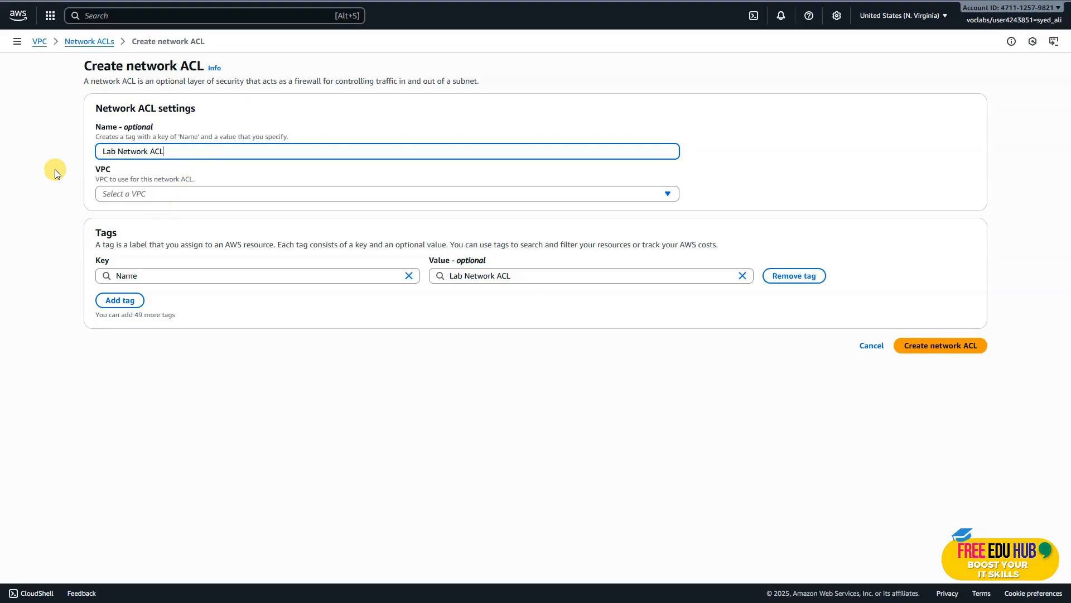
{"action": "left_click", "coordinate": [162, 194]}
{"action": "left_click", "coordinate": [217, 232]}
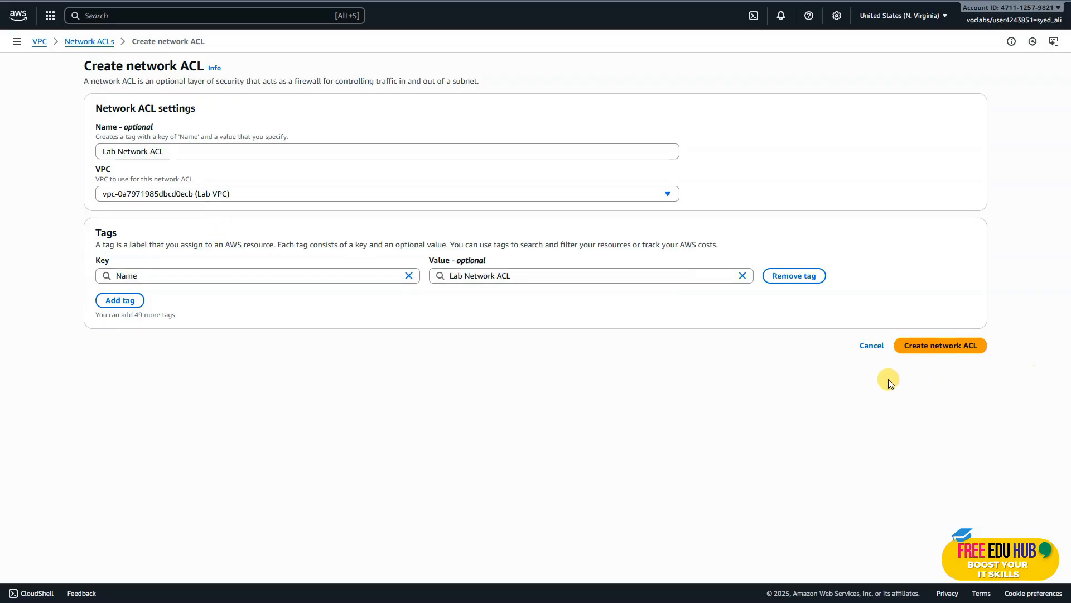
{"action": "left_click", "coordinate": [941, 346]}
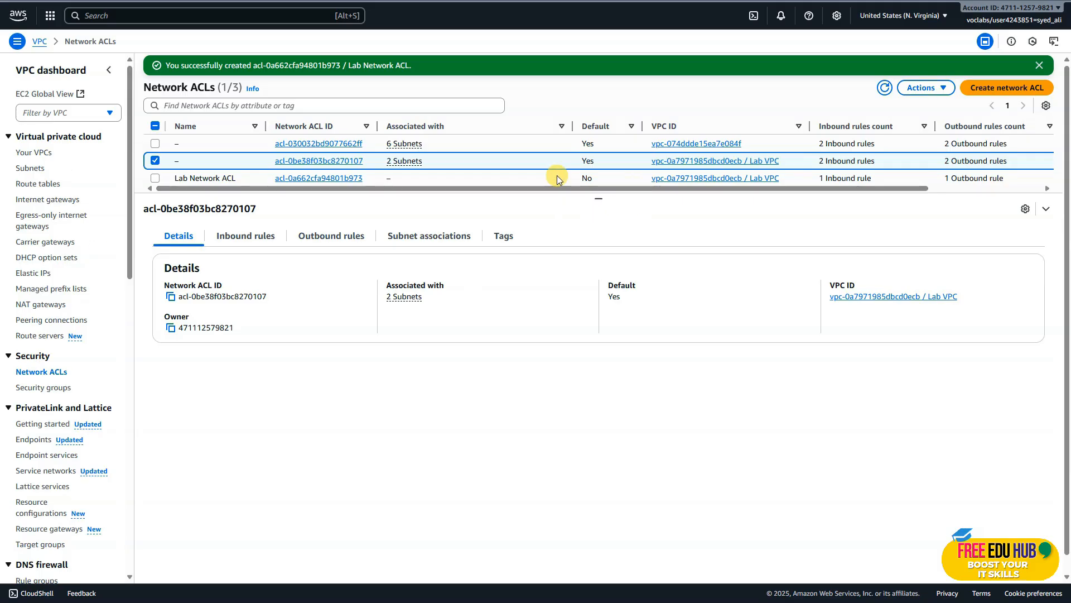
Select only Lab Network ACL in the list and examine its inbound and outbound rules.
{"action": "left_click", "coordinate": [155, 160]}
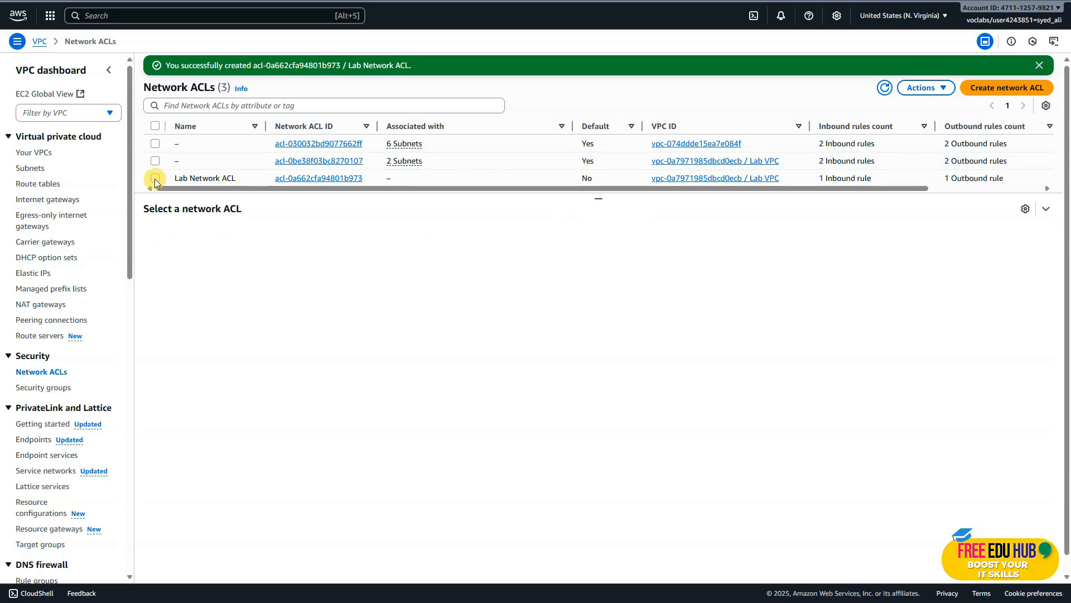
{"action": "left_click", "coordinate": [155, 177]}
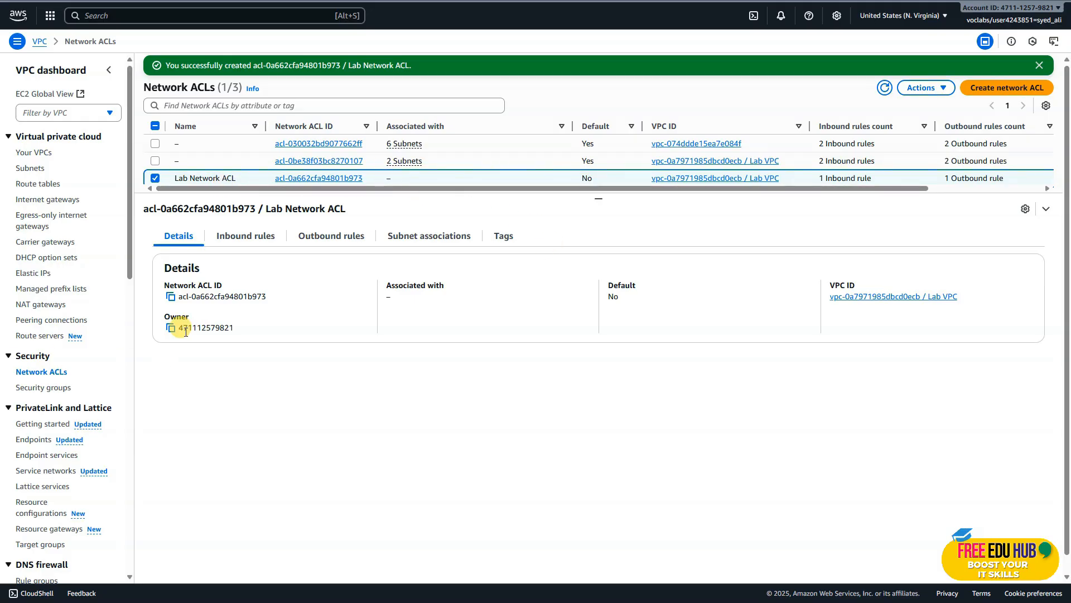
{"action": "left_click", "coordinate": [251, 238]}
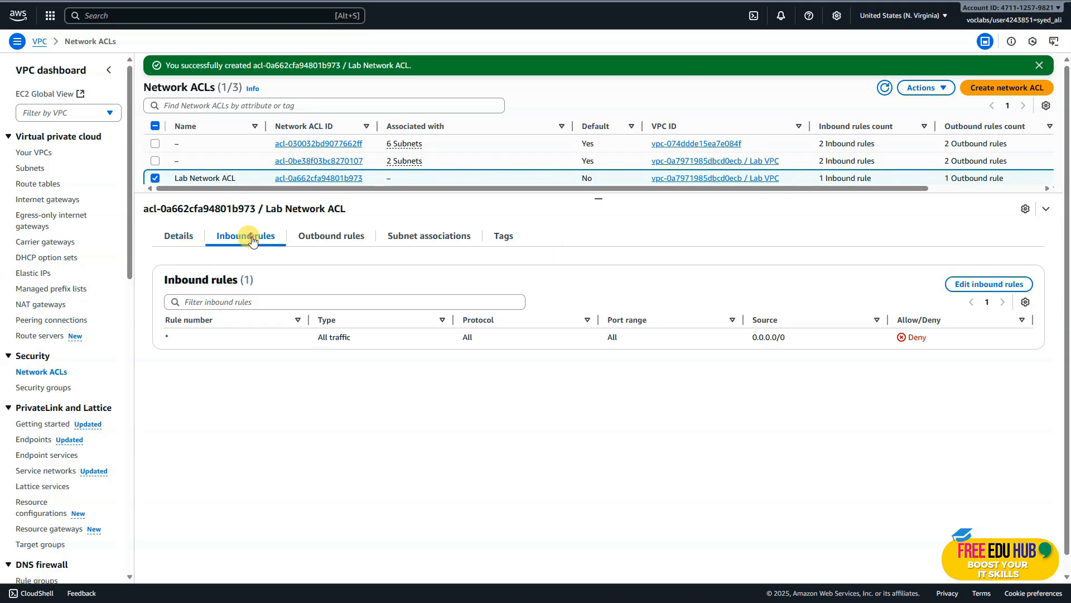
{"action": "left_click", "coordinate": [330, 242]}
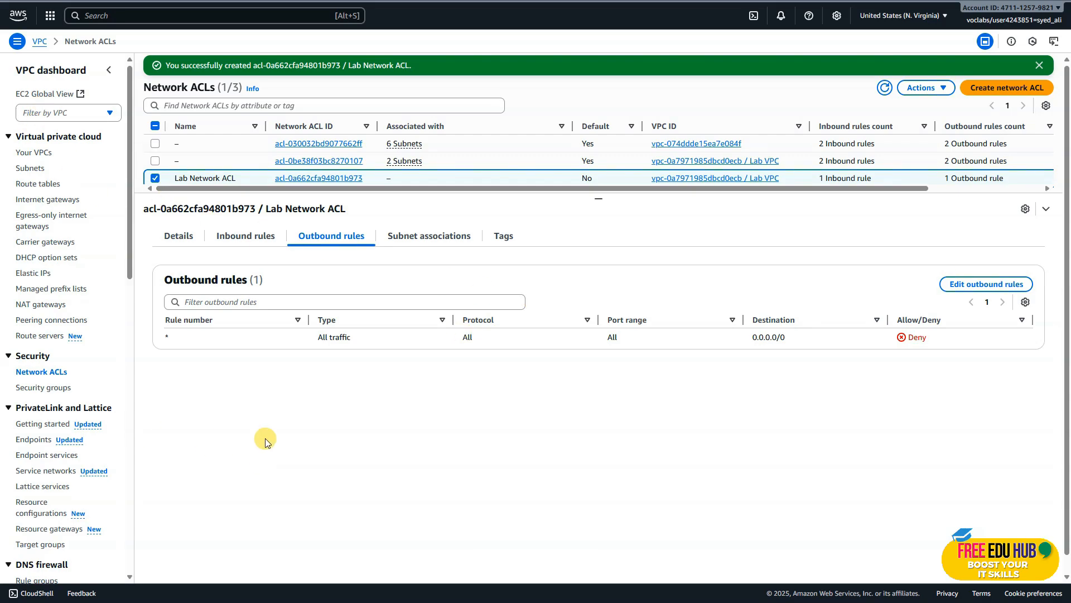
Add inbound rule 500 to Lab Network ACL allowing all traffic from 0.0.0.0/0, save it and check the inbound rules.
{"action": "left_click", "coordinate": [240, 239]}
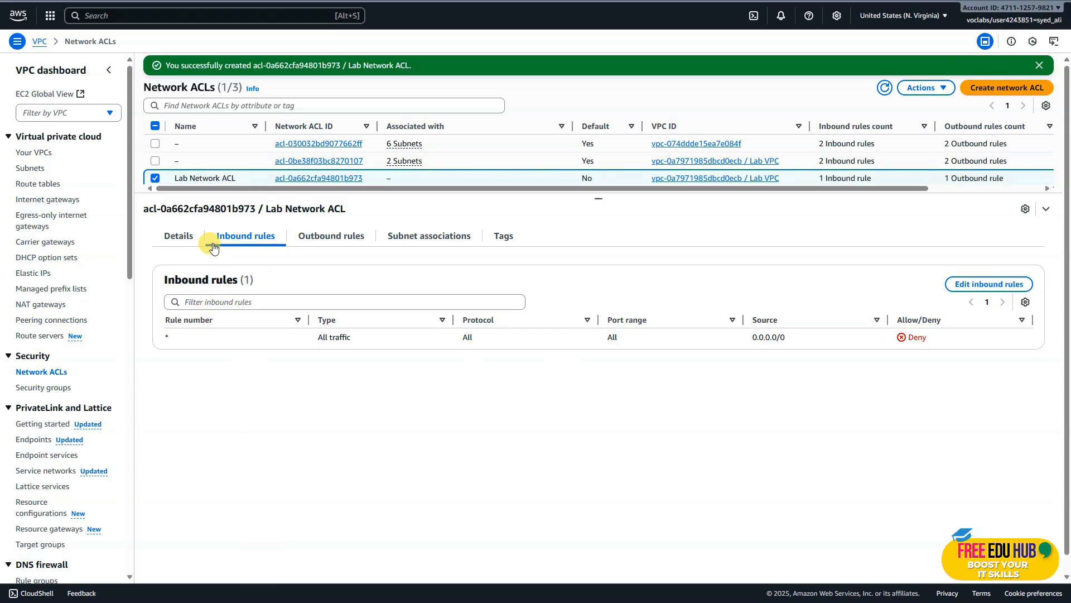
{"action": "left_click", "coordinate": [988, 285]}
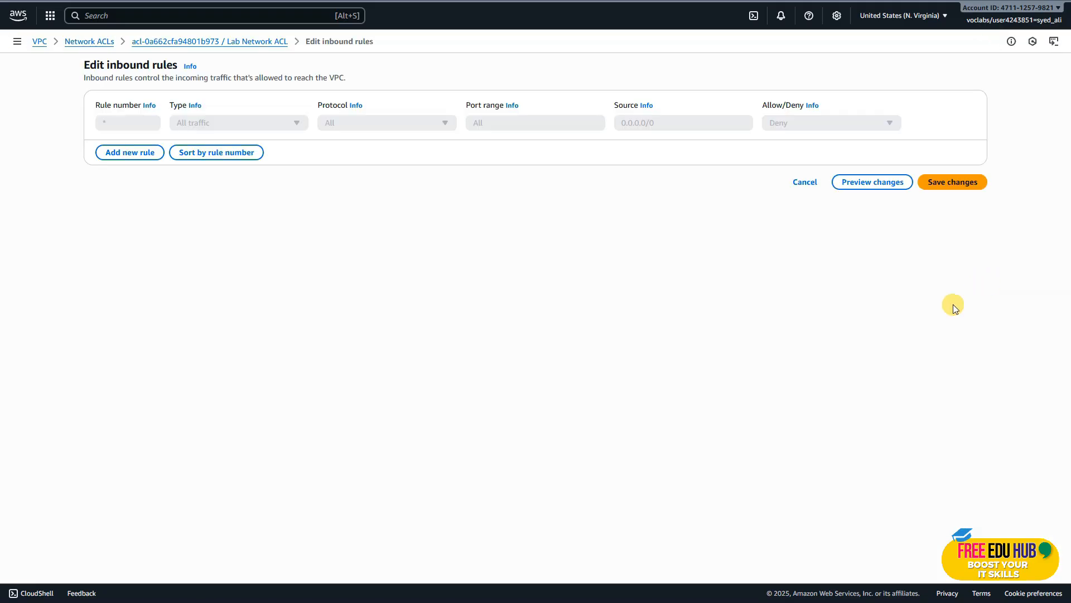
{"action": "left_click", "coordinate": [136, 152]}
{"action": "left_click", "coordinate": [141, 124]}
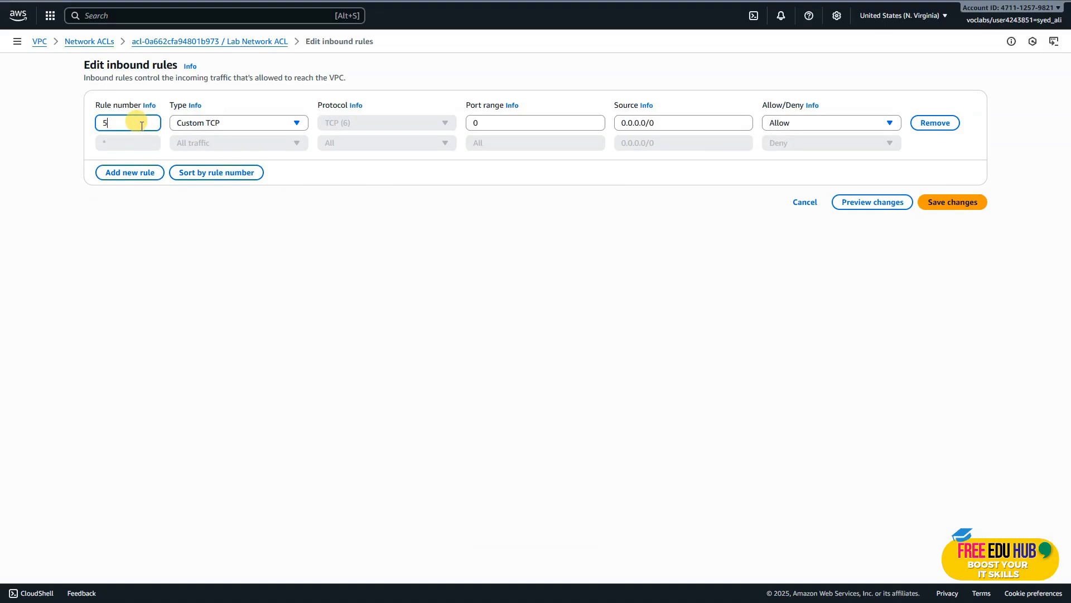
{"action": "left_click", "coordinate": [213, 120]}
{"action": "left_click", "coordinate": [215, 154]}
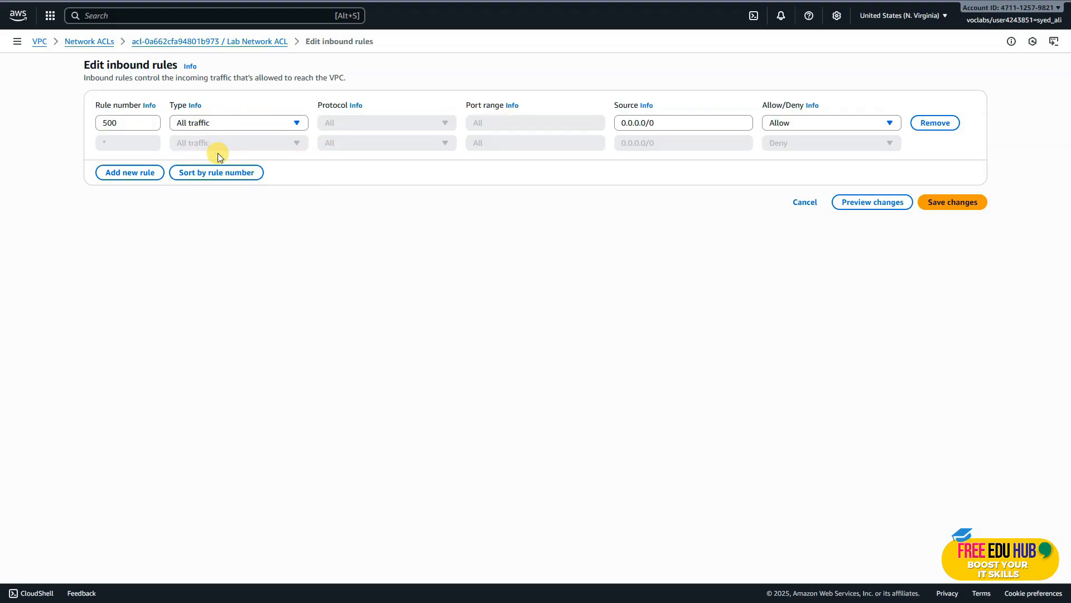
{"action": "left_click", "coordinate": [694, 122]}
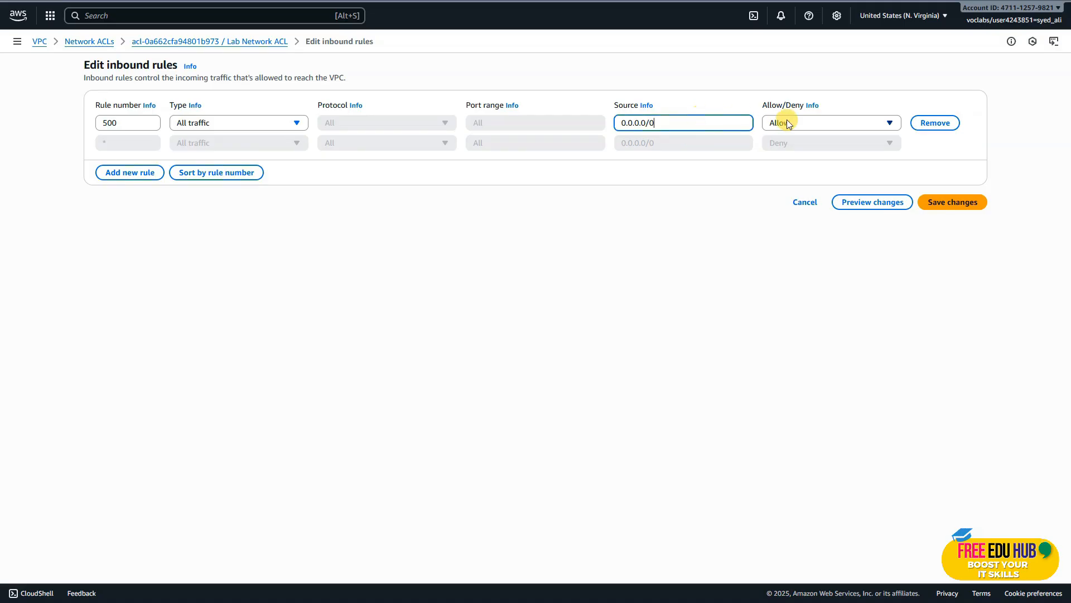
{"action": "left_click", "coordinate": [961, 203]}
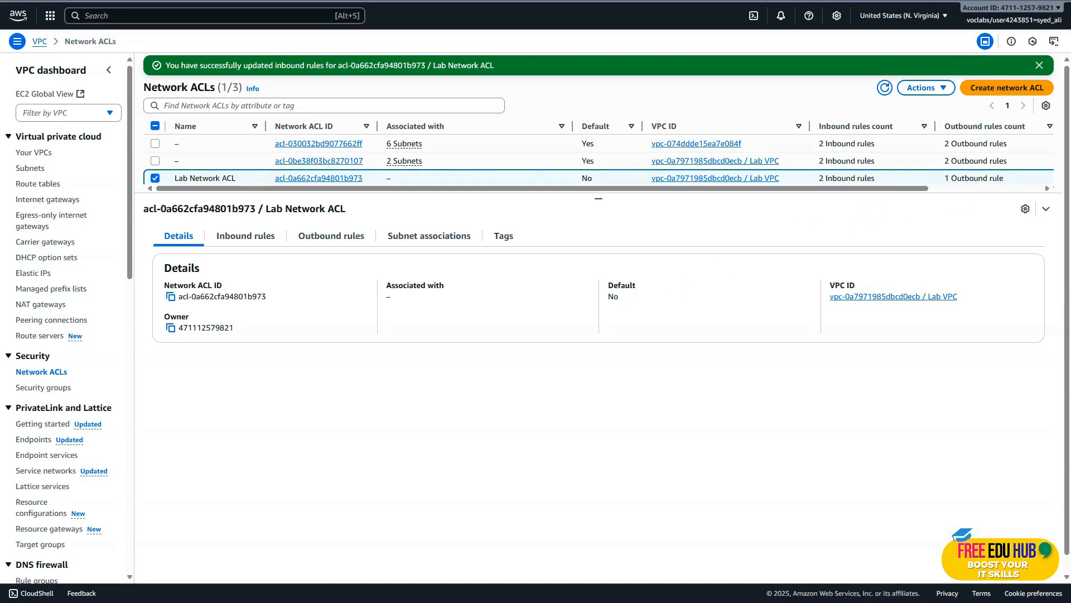
{"action": "left_click", "coordinate": [255, 243]}
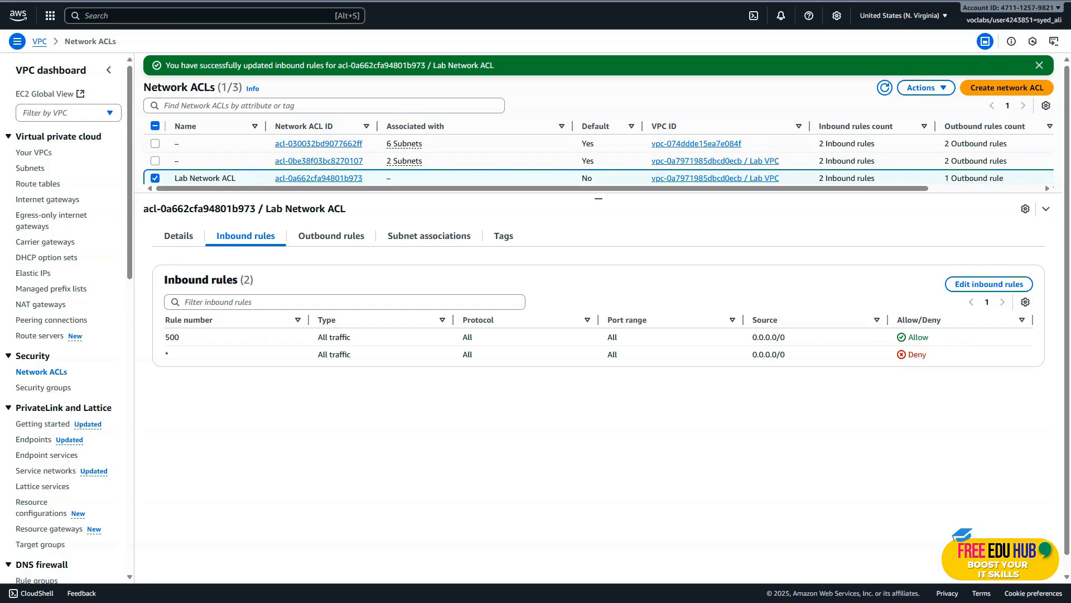
Add outbound rule 500 to Lab Network ACL allowing all traffic to 0.0.0.0/0, save it and check the inbound and outbound rules.
{"action": "left_click", "coordinate": [347, 238]}
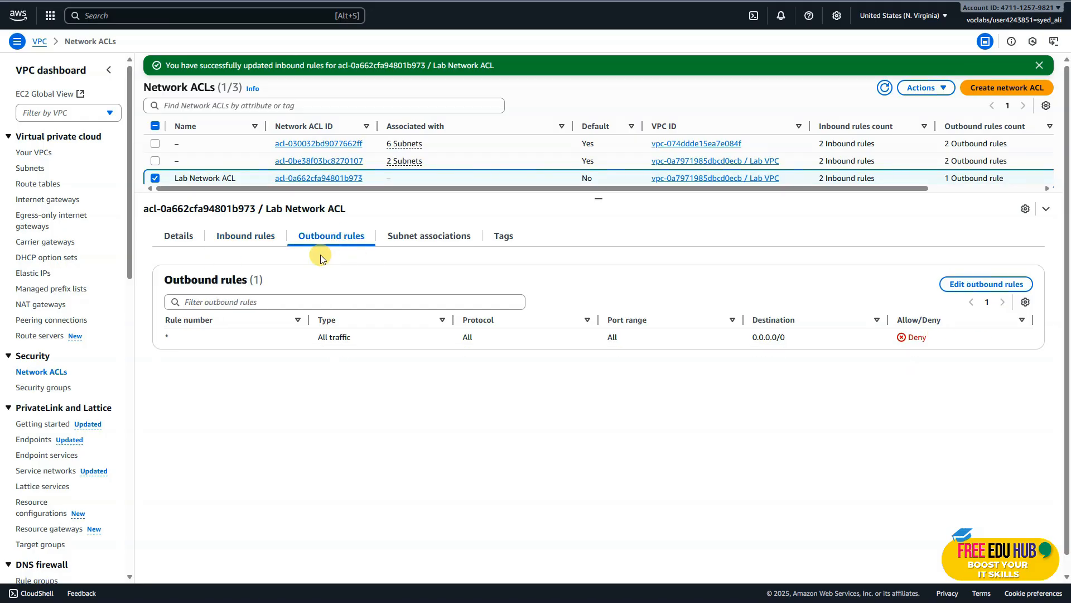
{"action": "left_click", "coordinate": [975, 289]}
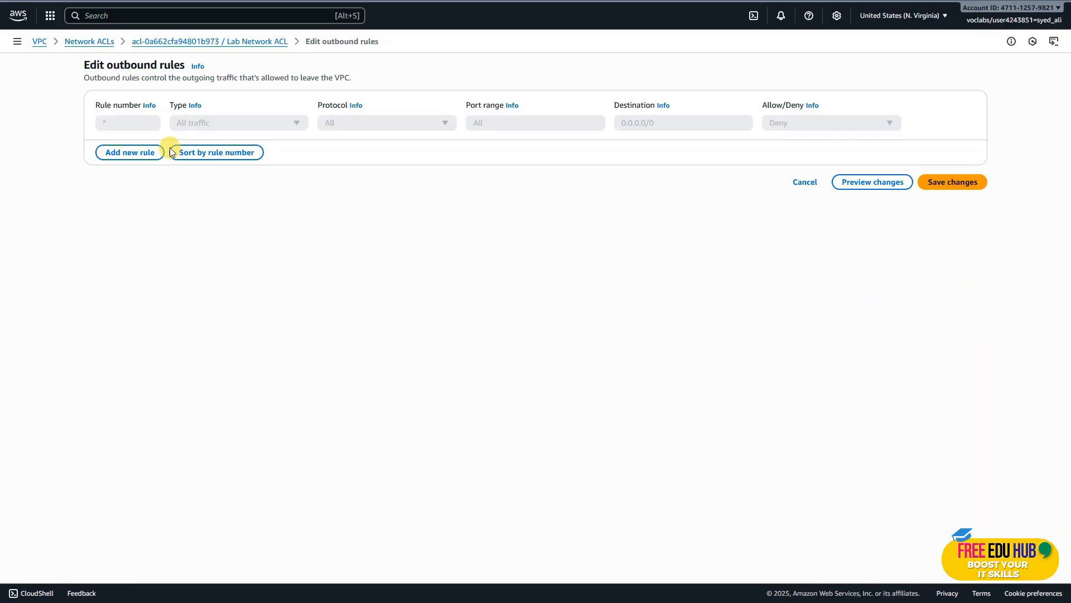
{"action": "left_click", "coordinate": [134, 152]}
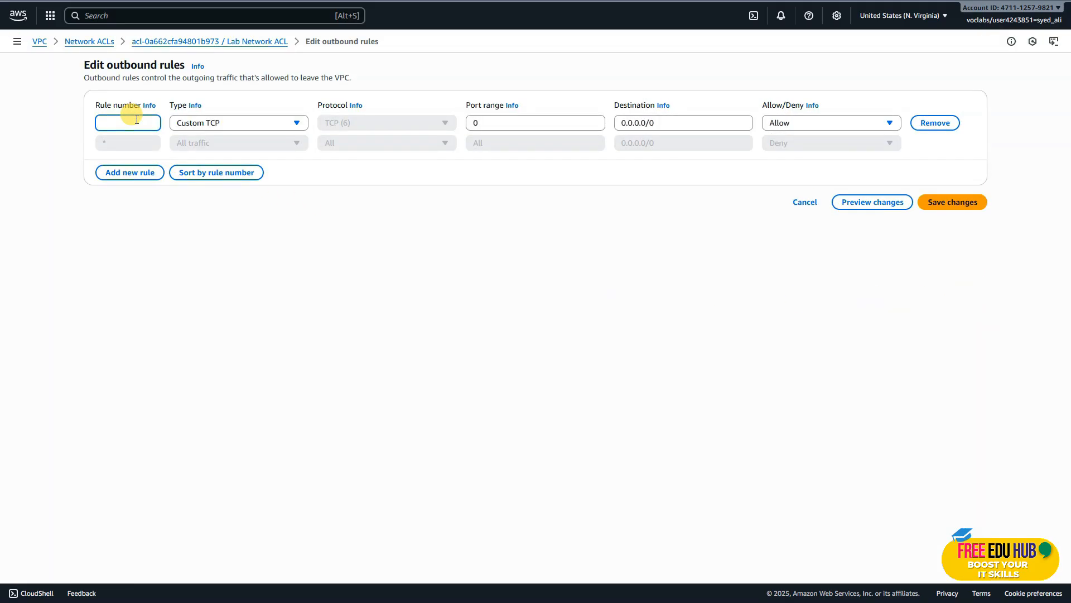
{"action": "left_click", "coordinate": [202, 124]}
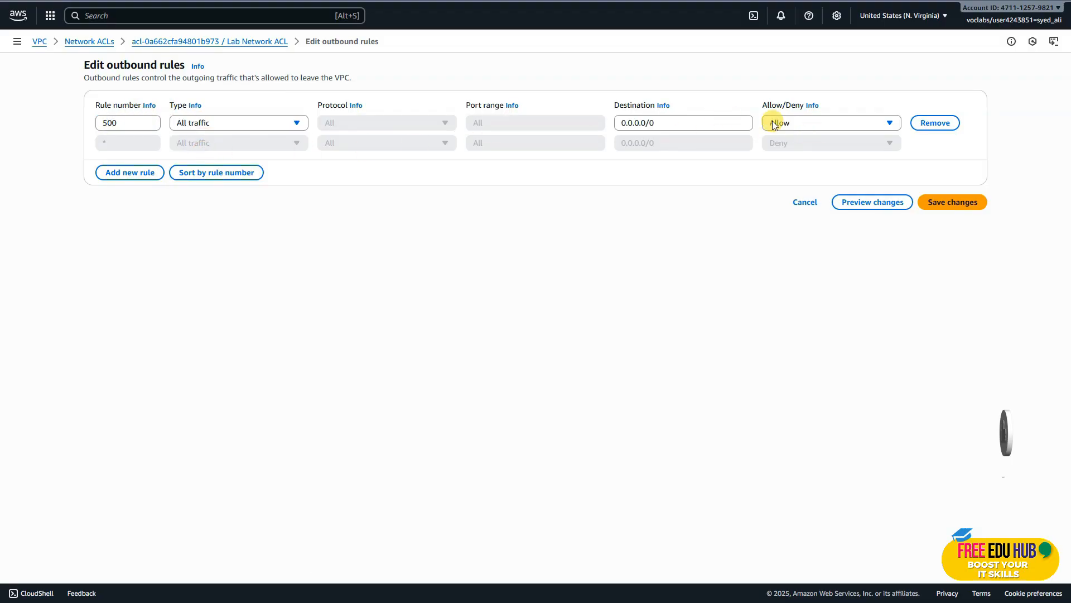
{"action": "left_click", "coordinate": [949, 202]}
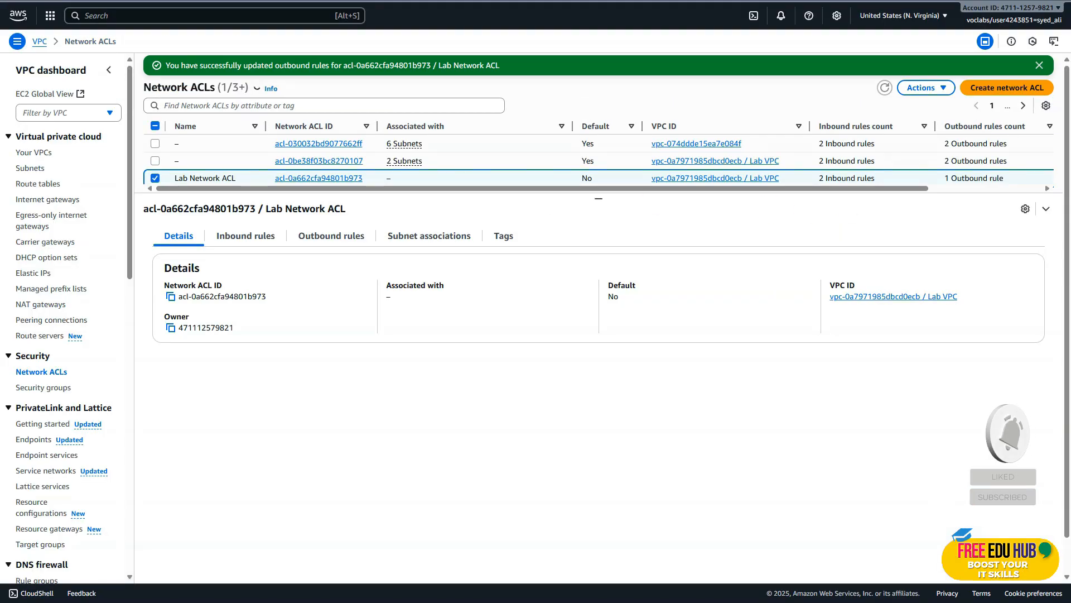
{"action": "left_click", "coordinate": [243, 237]}
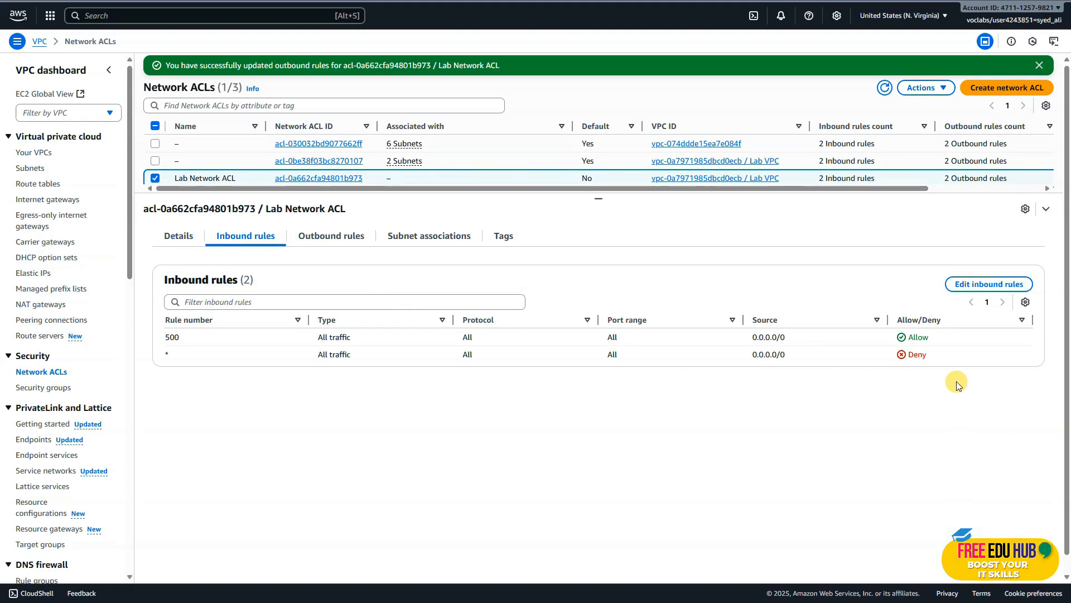
{"action": "left_click", "coordinate": [350, 235]}
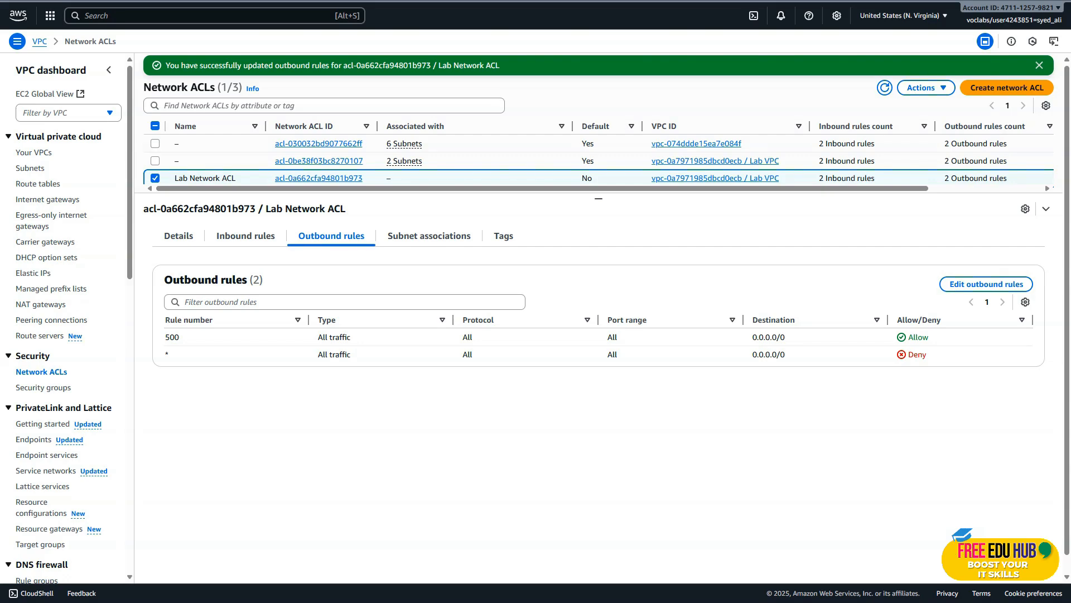
Associate the Private Subnet with Lab Network ACL and save the subnet association.
{"action": "left_click", "coordinate": [422, 237]}
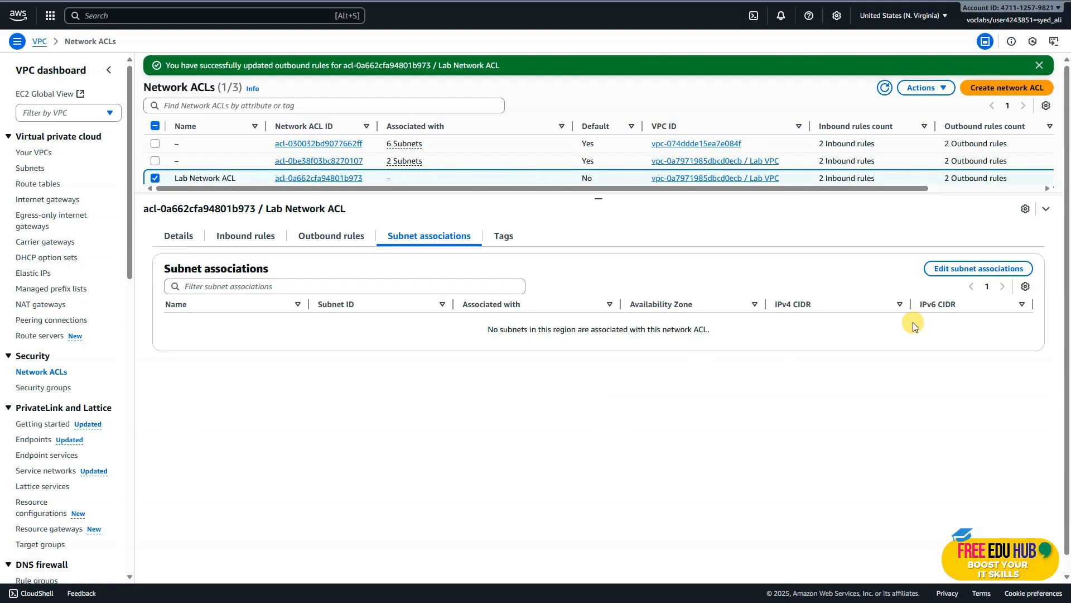
{"action": "left_click", "coordinate": [973, 270]}
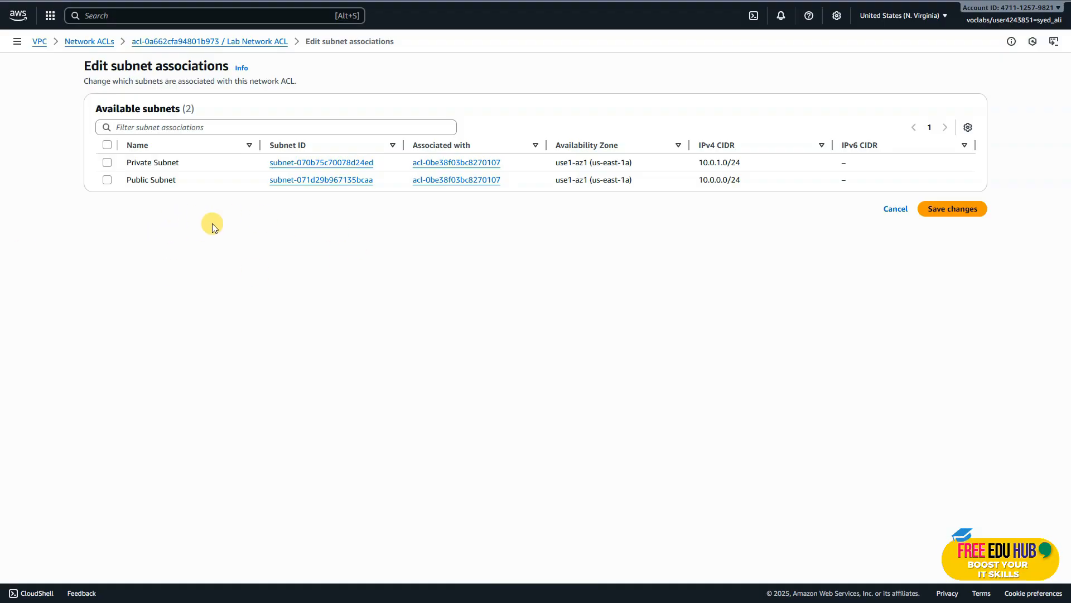
{"action": "left_click", "coordinate": [107, 162]}
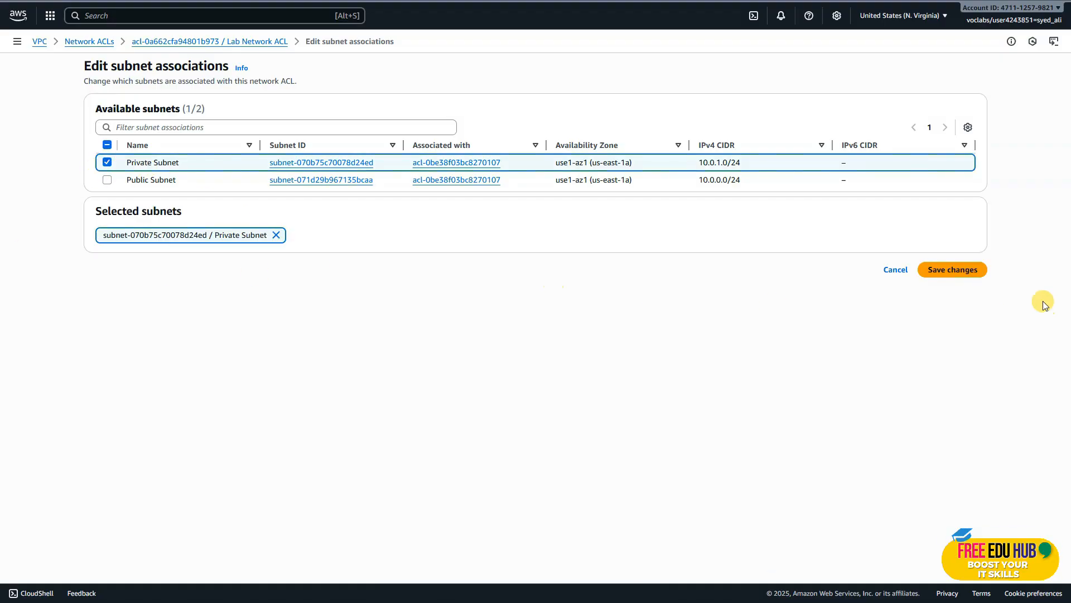
{"action": "left_click", "coordinate": [969, 276]}
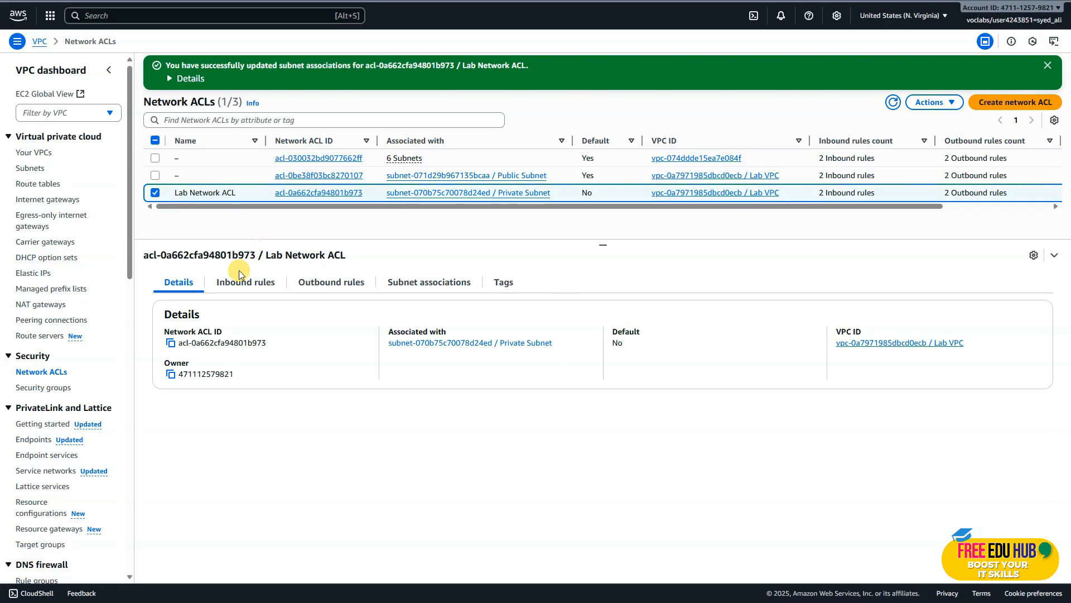
Review the inbound rules, outbound rules and subnet associations of Lab Network ACL.
{"action": "left_click", "coordinate": [225, 289]}
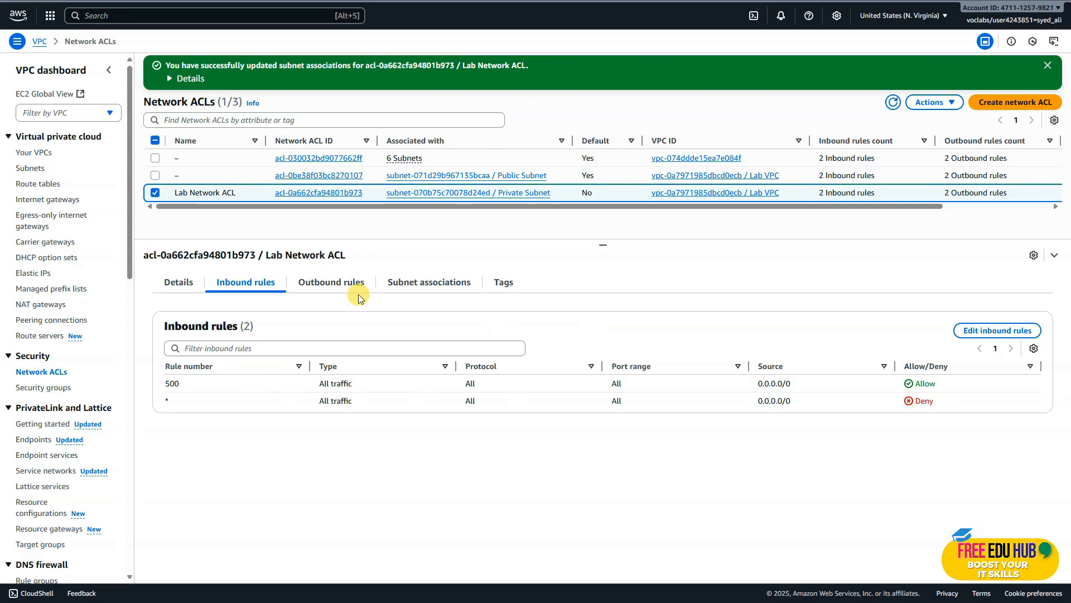
{"action": "left_click", "coordinate": [343, 288]}
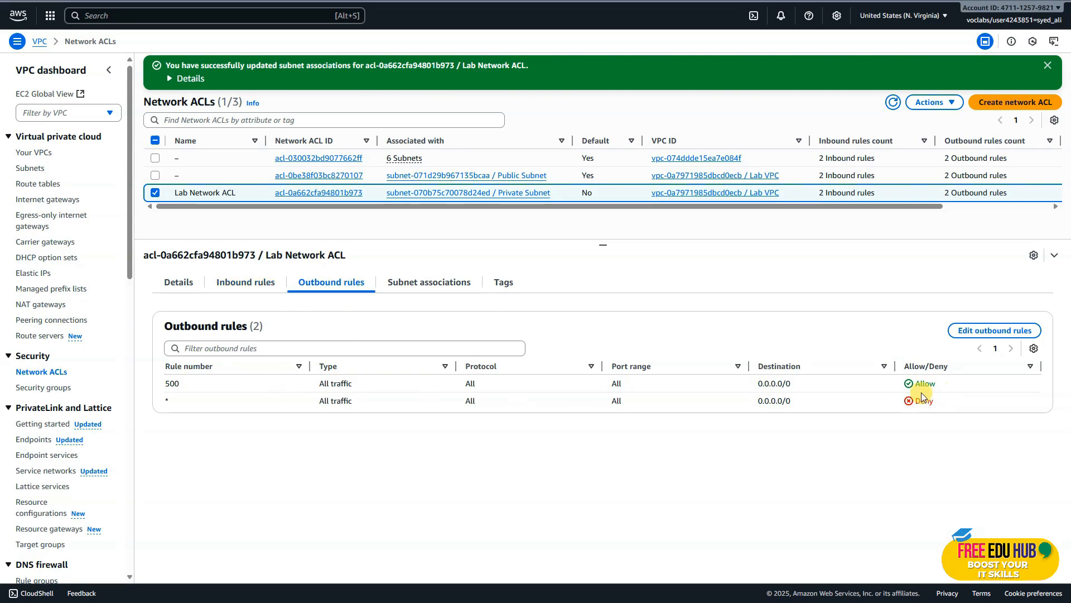
{"action": "left_click", "coordinate": [428, 282]}
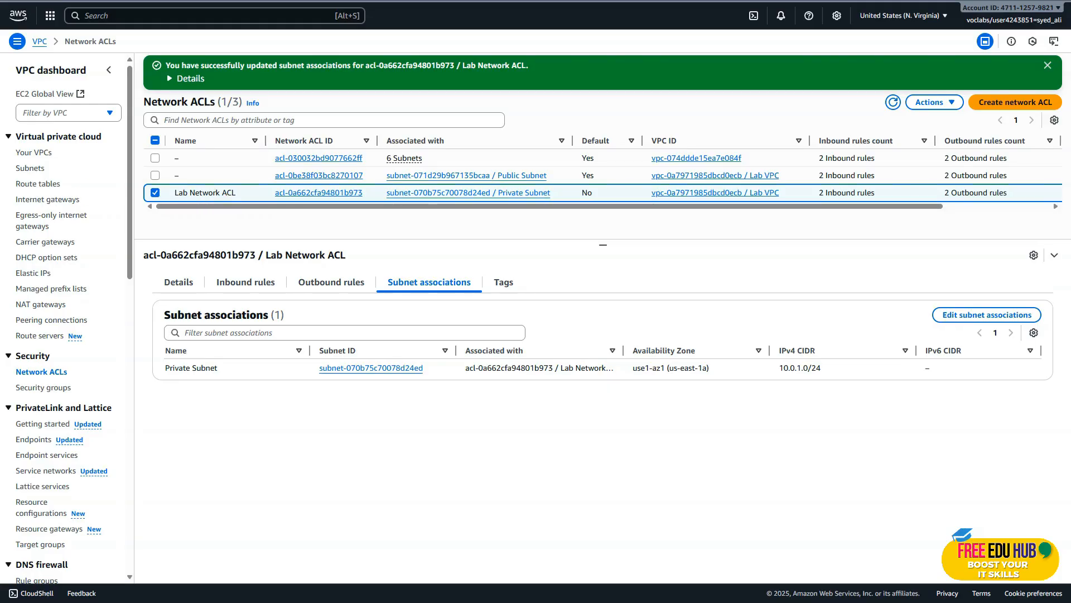
Switch to the lab instructions, read the Task 10 instance requirements and copy the name Test Instance.
{"action": "key", "text": "ctrl+Tab"}
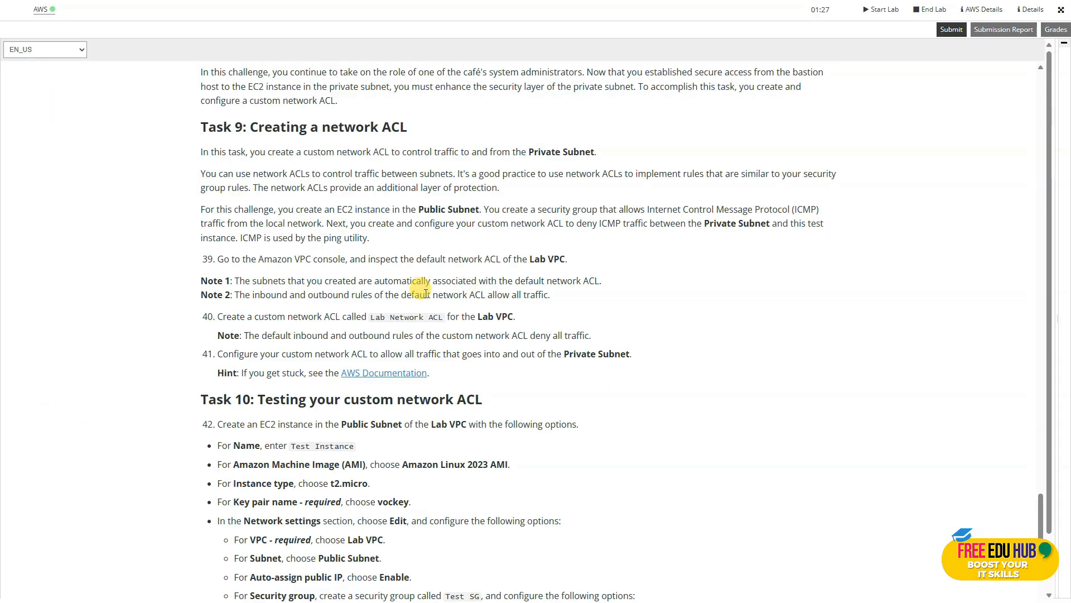
{"action": "scroll", "coordinate": [426, 289], "scroll_direction": "down", "scroll_amount": 2}
{"action": "scroll", "coordinate": [456, 302], "scroll_direction": "down", "scroll_amount": 3}
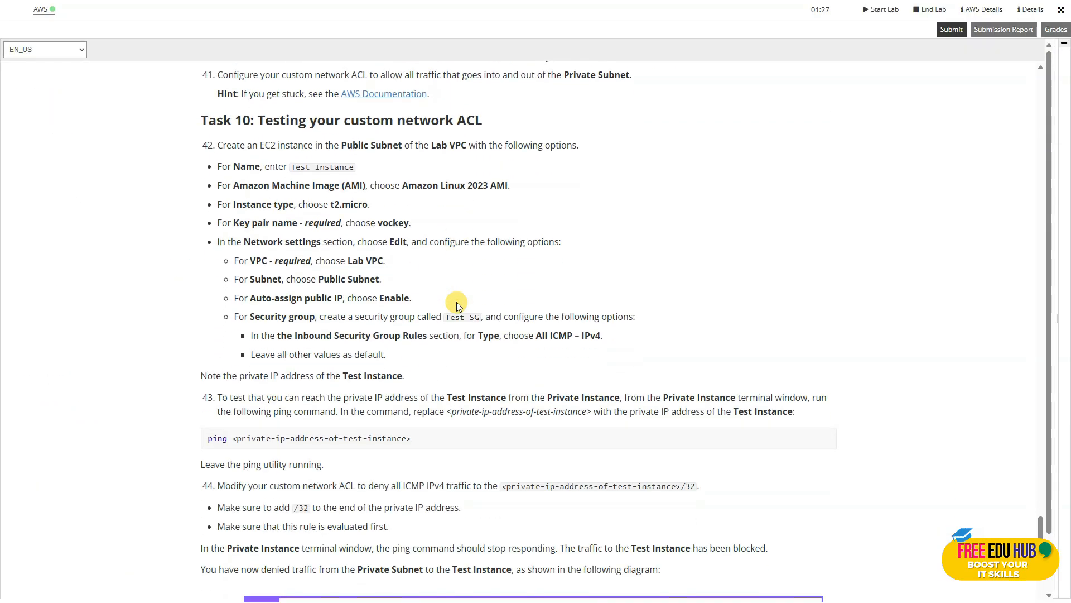
{"action": "scroll", "coordinate": [456, 303], "scroll_direction": "down", "scroll_amount": 2}
{"action": "scroll", "coordinate": [457, 303], "scroll_direction": "up", "scroll_amount": 2}
{"action": "scroll", "coordinate": [454, 182], "scroll_direction": "down", "scroll_amount": 1}
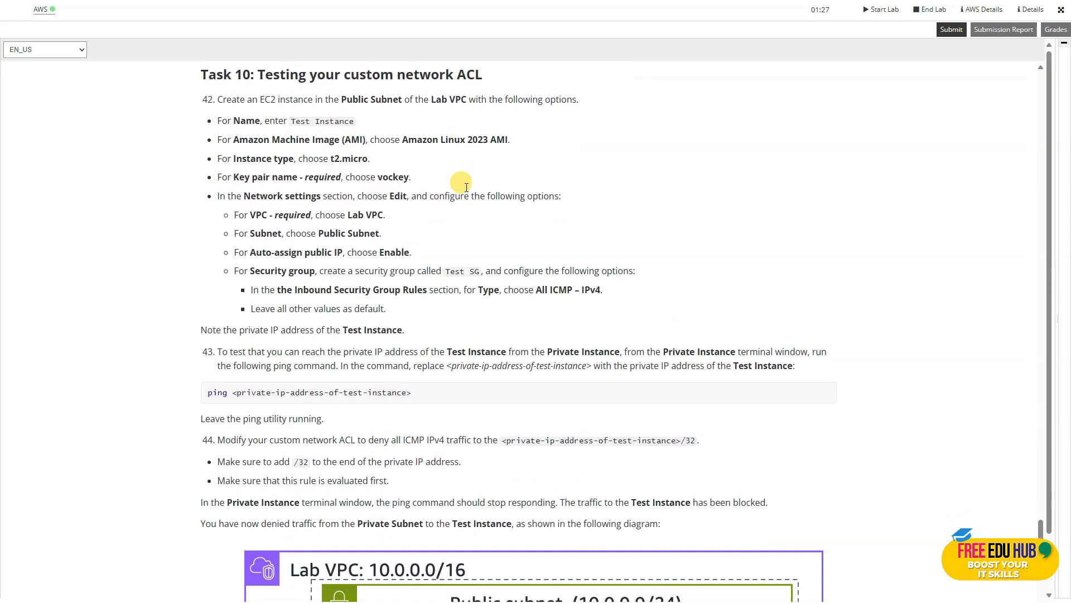
{"action": "left_click_drag", "start_coordinate": [356, 113], "coordinate": [292, 114]}
{"action": "right_click", "coordinate": [310, 111]}
{"action": "left_click", "coordinate": [337, 119]}
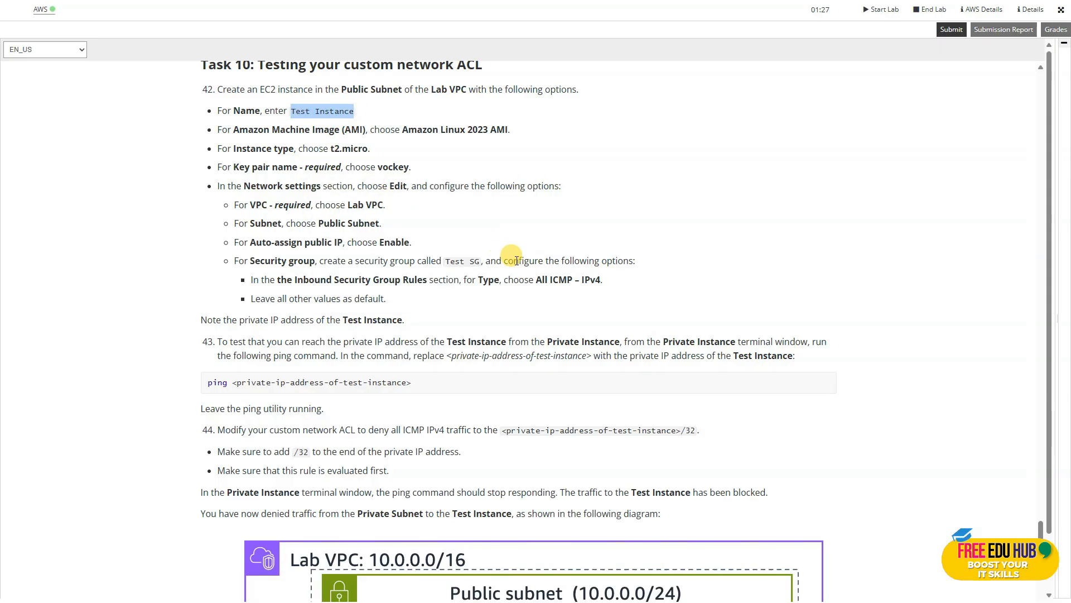
Read the Task 10 network settings, highlighting the security group name Test SG, and the ping test instructions.
{"action": "scroll", "coordinate": [567, 297], "scroll_direction": "down", "scroll_amount": 2}
{"action": "scroll", "coordinate": [567, 297], "scroll_direction": "up", "scroll_amount": 2}
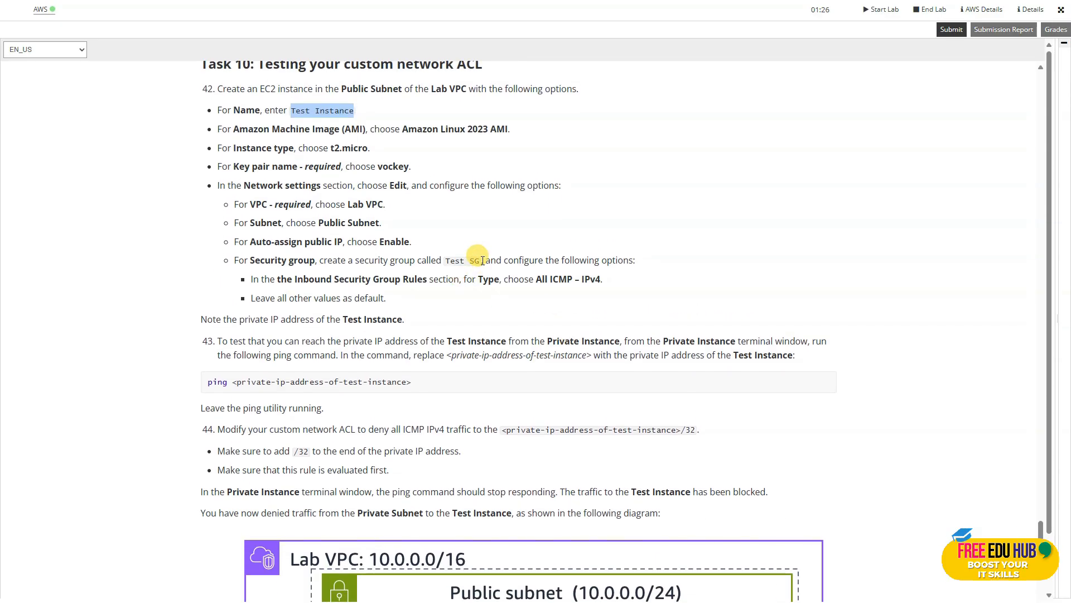
{"action": "left_click_drag", "start_coordinate": [482, 264], "coordinate": [447, 262]}
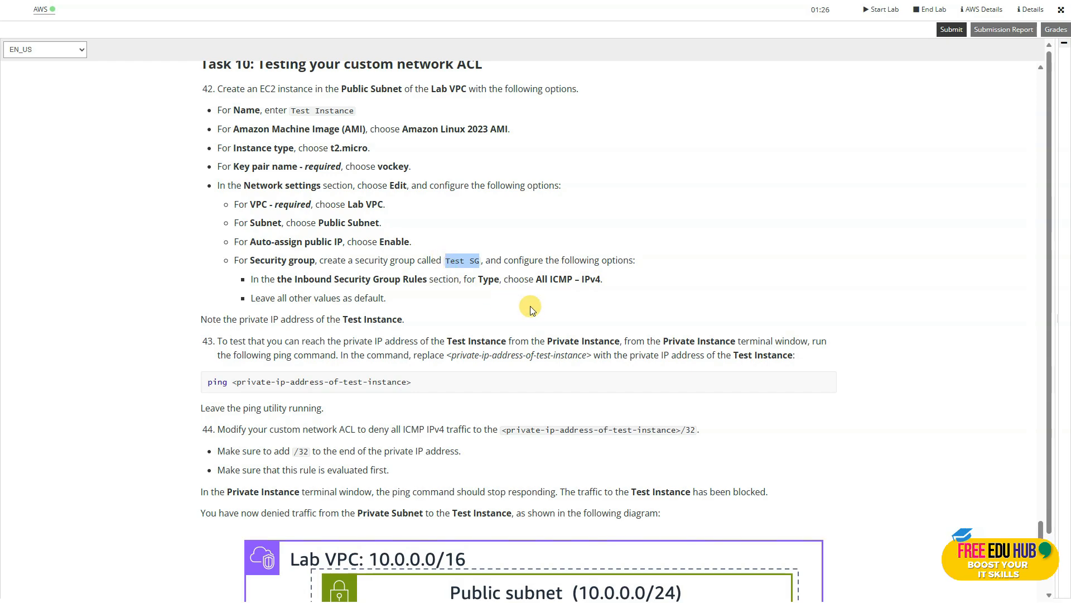
{"action": "scroll", "coordinate": [564, 318], "scroll_direction": "down", "scroll_amount": 1}
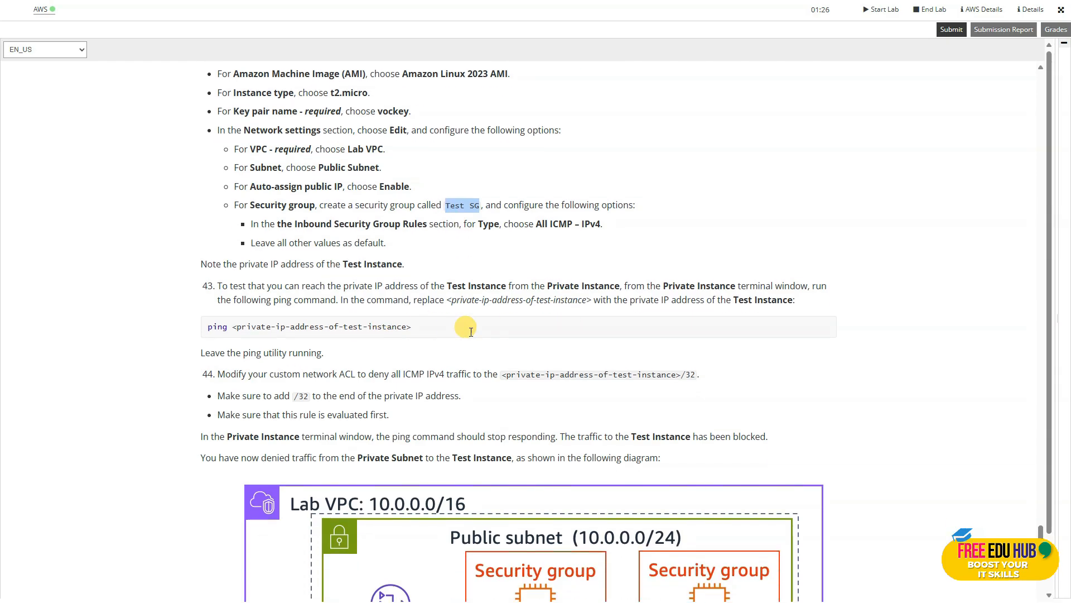
{"action": "scroll", "coordinate": [471, 331], "scroll_direction": "up", "scroll_amount": 2}
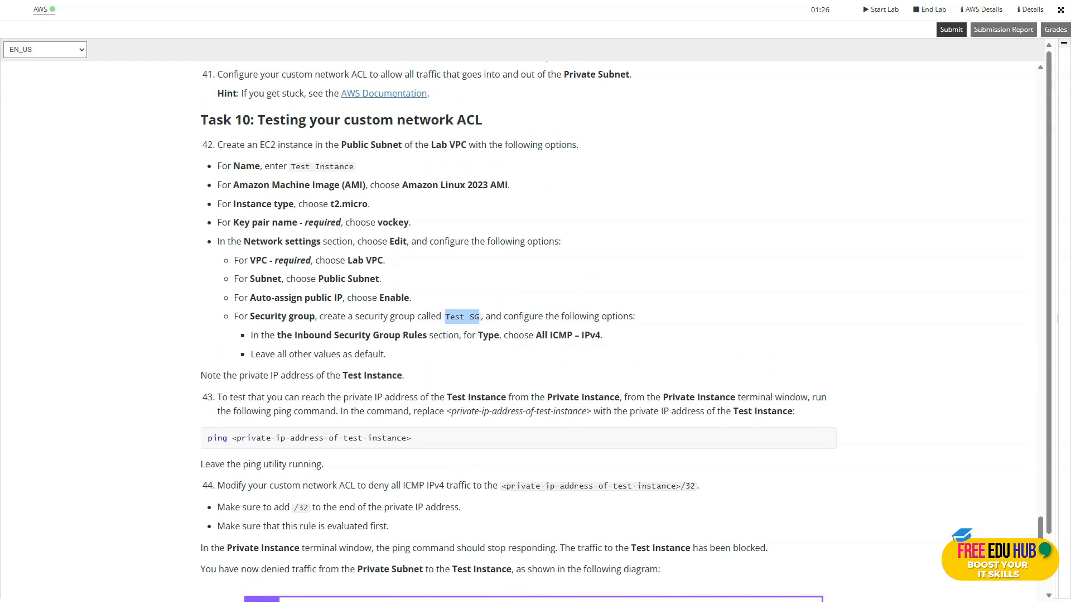
Switch back to the AWS console, go to the EC2 instances and start launching a new instance named Test Instance.
{"action": "key", "text": "alt+Tab"}
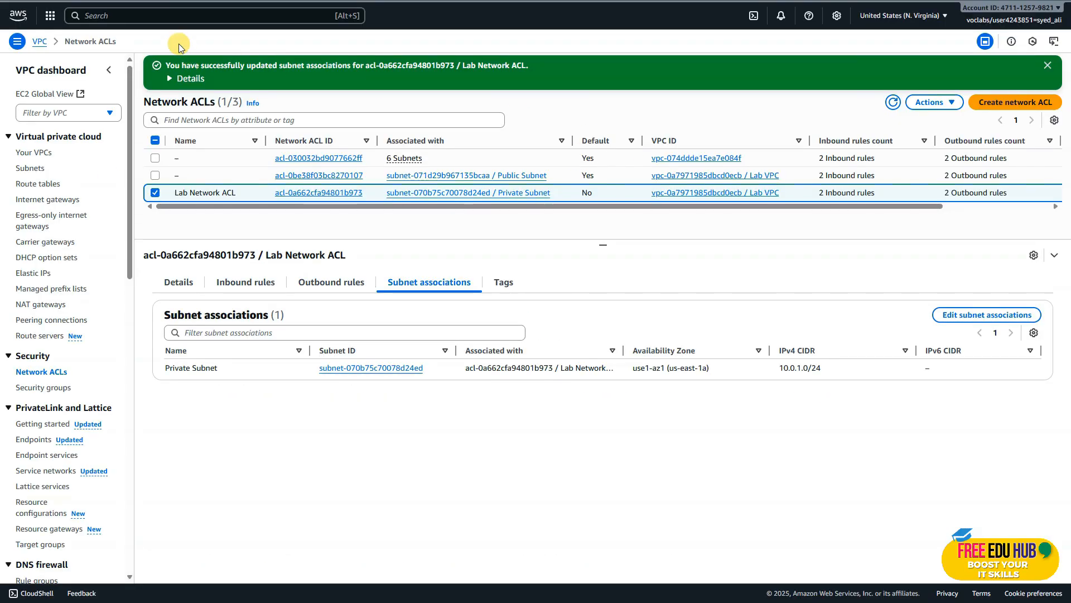
{"action": "left_click", "coordinate": [152, 15]}
{"action": "type", "text": "ec"}
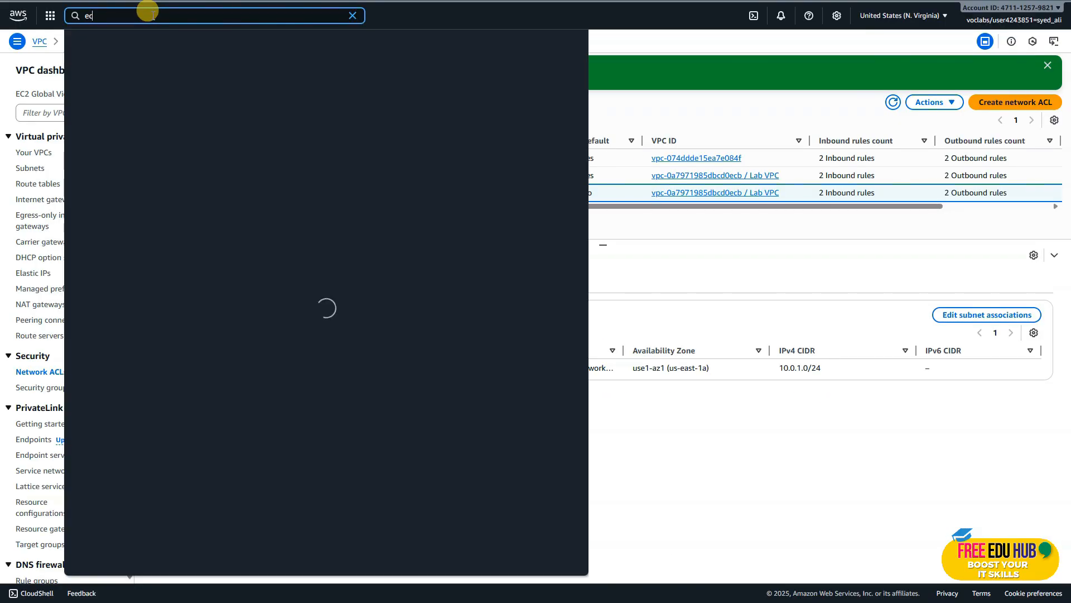
{"action": "left_click", "coordinate": [241, 76]}
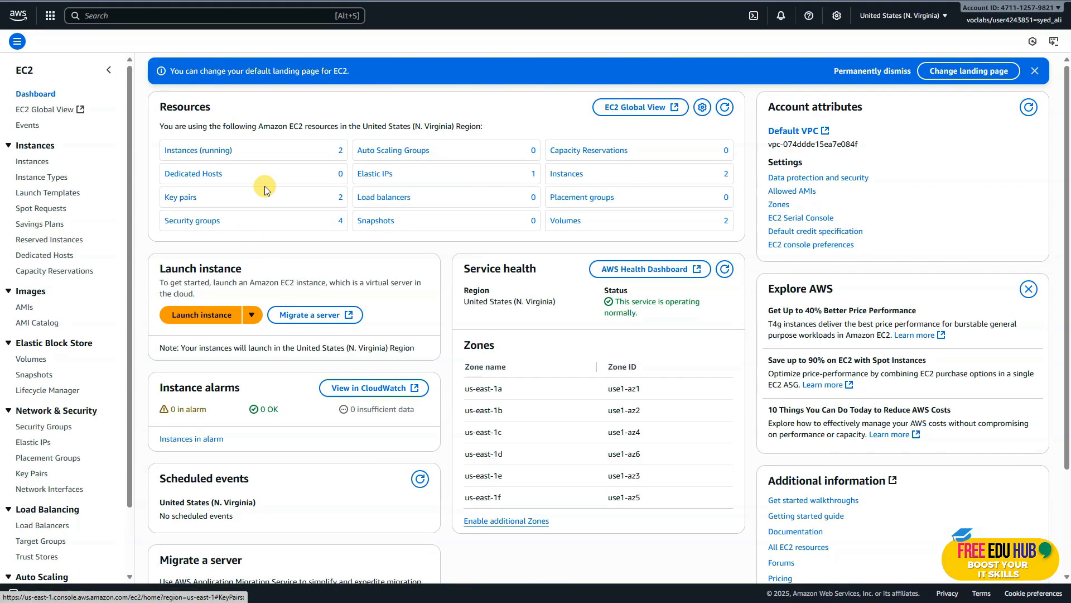
{"action": "left_click", "coordinate": [193, 150]}
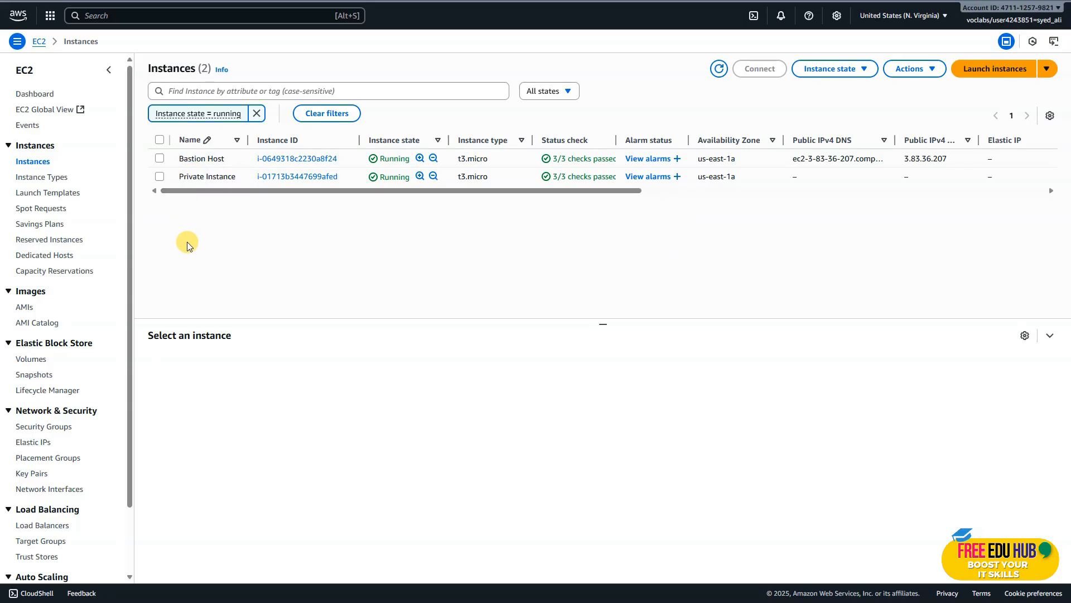
{"action": "left_click", "coordinate": [986, 72]}
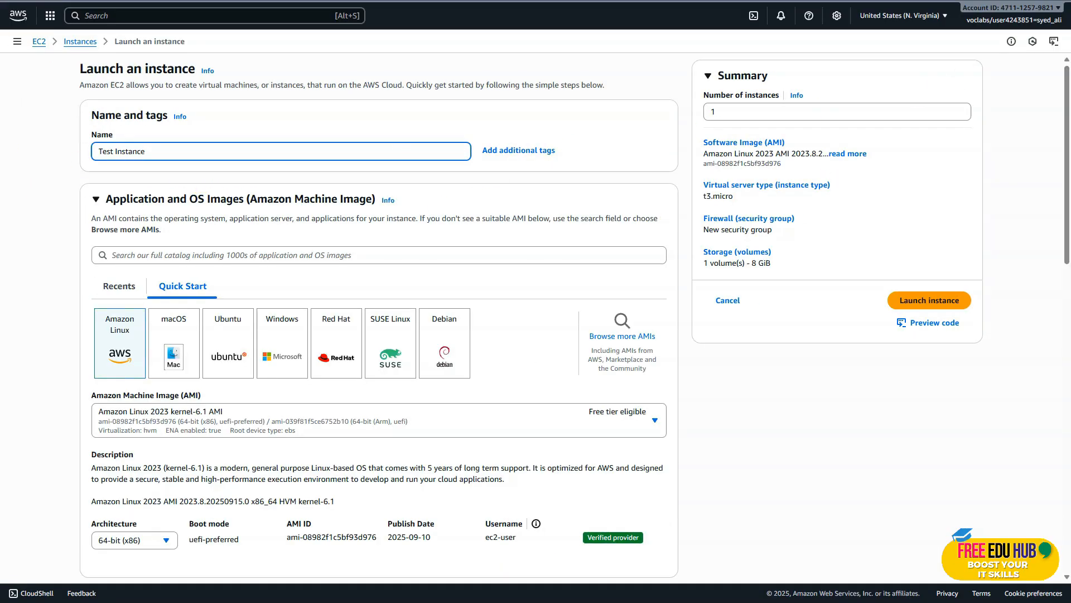
Keep the Amazon Linux 2023 AMI and t3.micro type for the new instance and choose the vockey key pair.
{"action": "scroll", "coordinate": [150, 235], "scroll_direction": "down", "scroll_amount": 2}
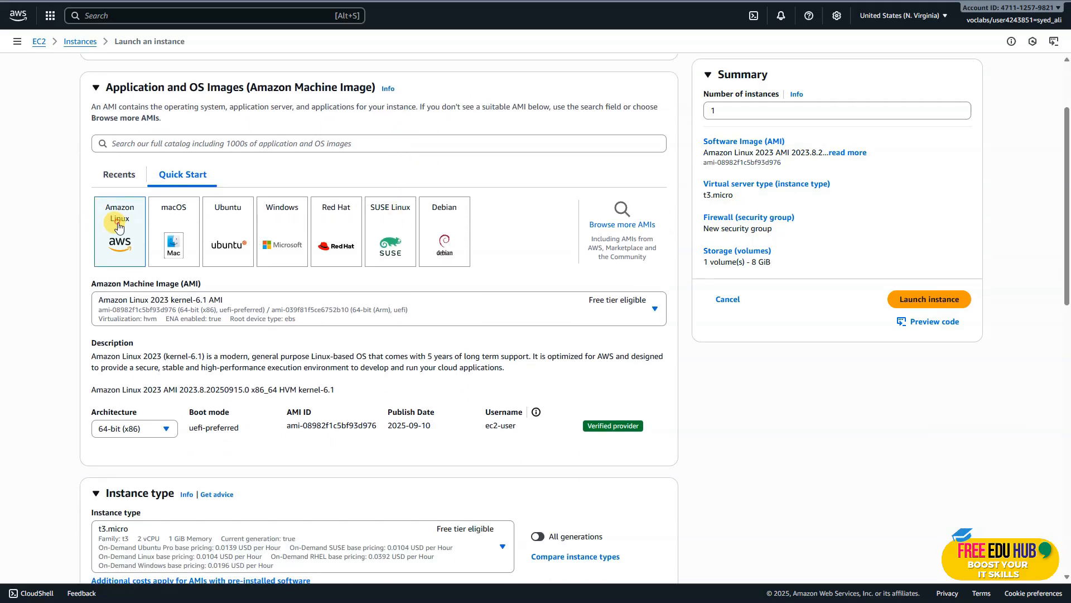
{"action": "scroll", "coordinate": [123, 244], "scroll_direction": "down", "scroll_amount": 3}
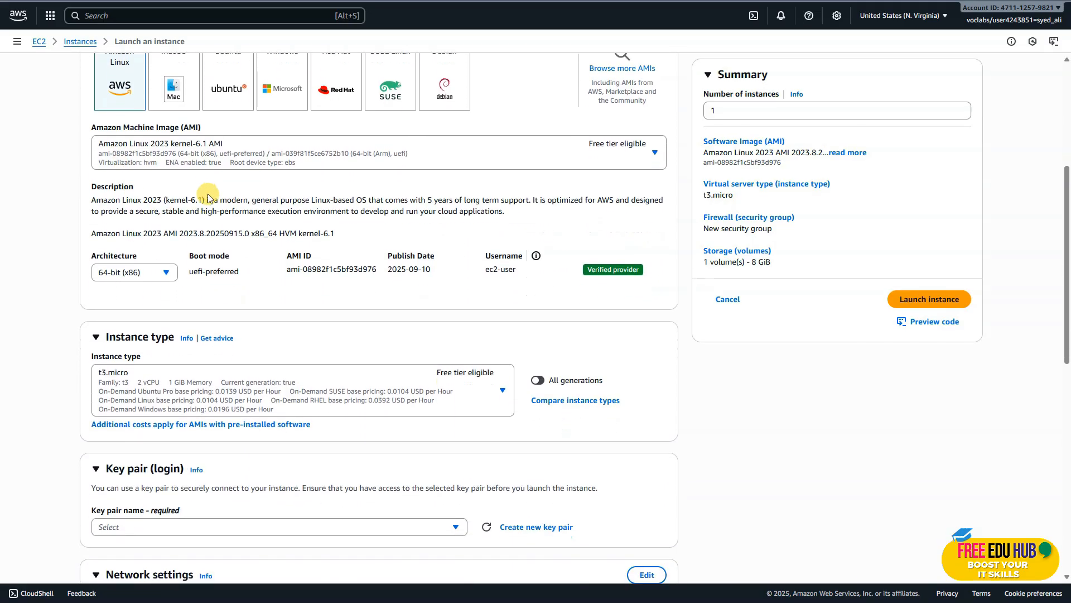
{"action": "scroll", "coordinate": [202, 254], "scroll_direction": "down", "scroll_amount": 3}
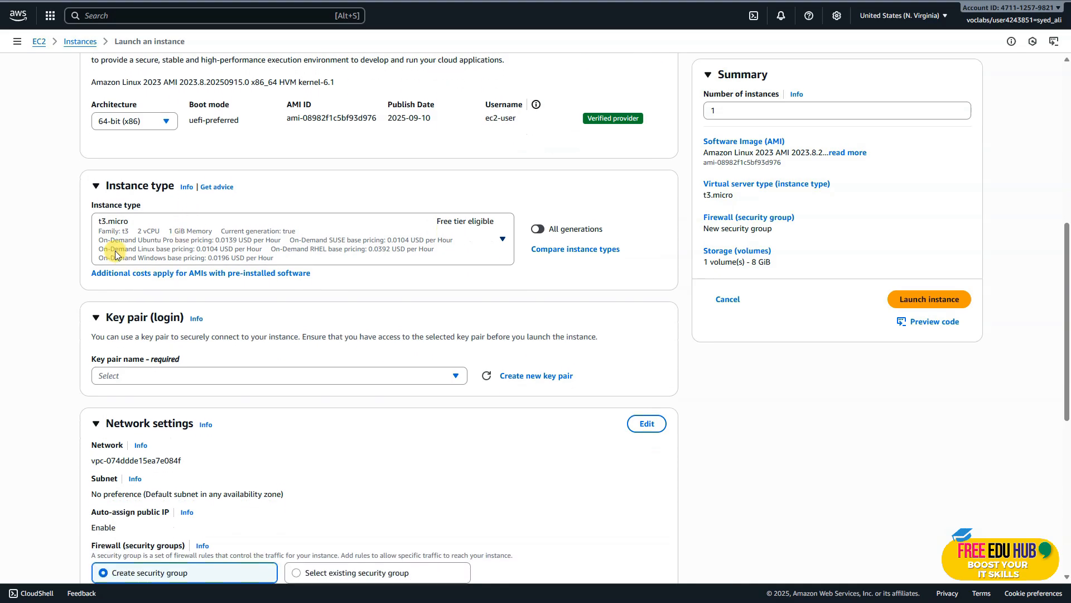
{"action": "scroll", "coordinate": [162, 233], "scroll_direction": "down", "scroll_amount": 2}
{"action": "left_click", "coordinate": [172, 252]}
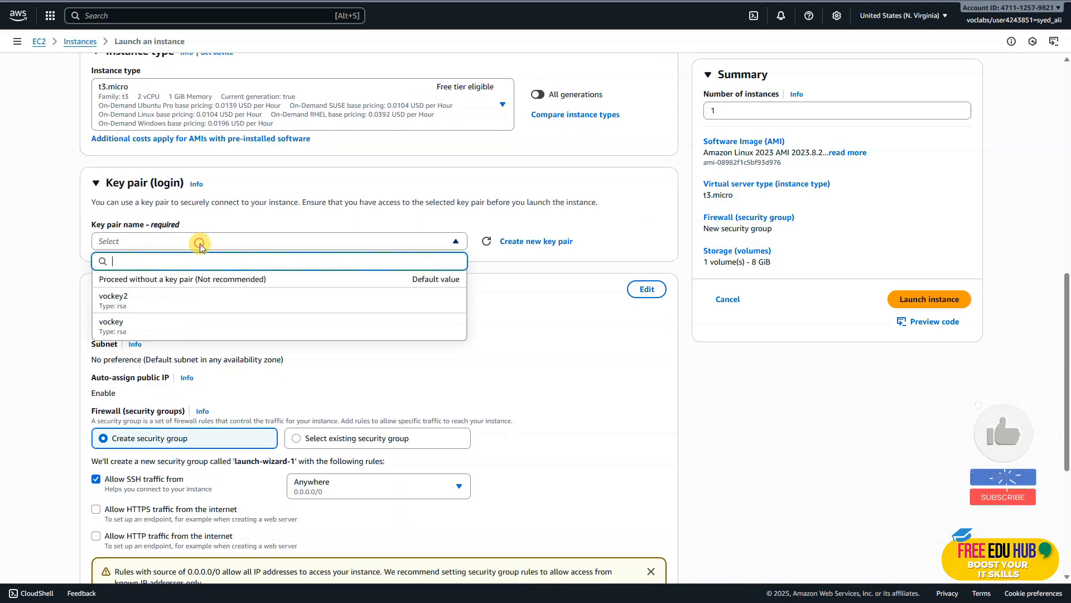
{"action": "left_click", "coordinate": [142, 322]}
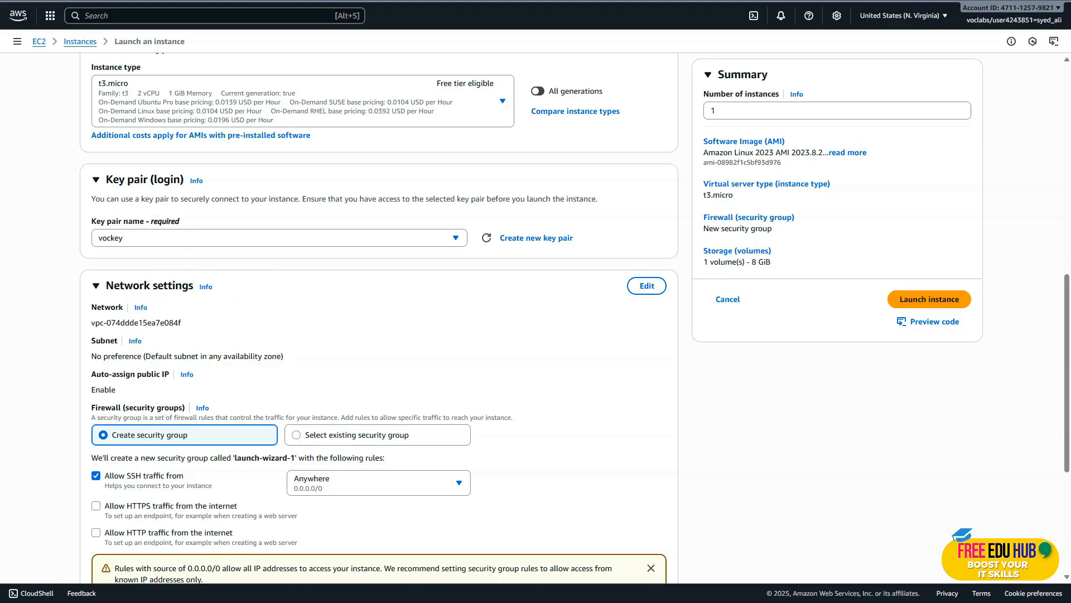
Open the new instance's network settings for editing and set the VPC to Lab VPC.
{"action": "scroll", "coordinate": [262, 312], "scroll_direction": "down", "scroll_amount": 2}
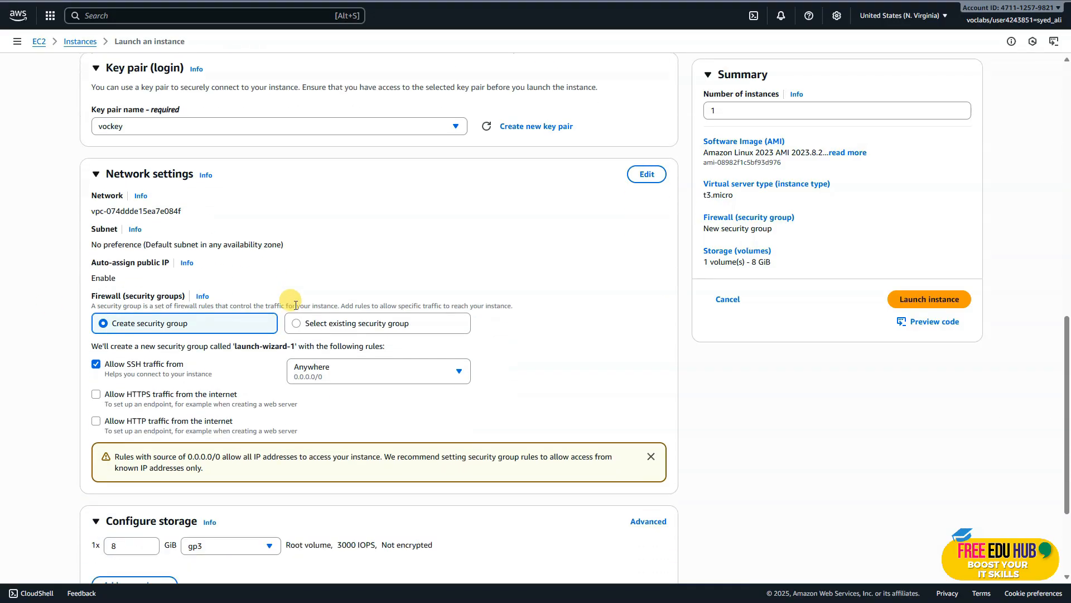
{"action": "left_click", "coordinate": [644, 174]}
{"action": "left_click", "coordinate": [269, 218]}
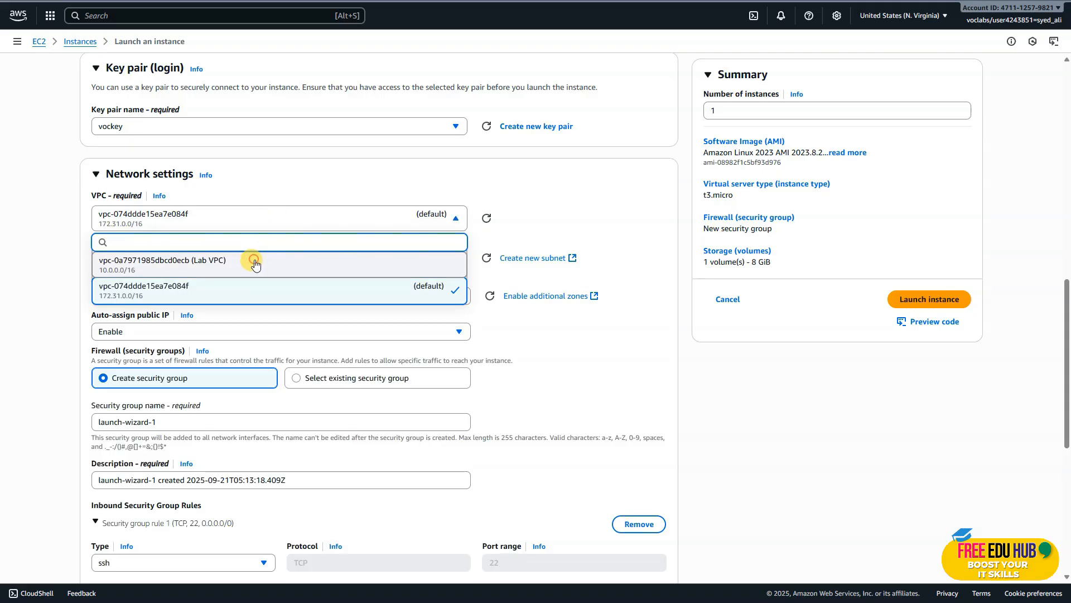
{"action": "left_click", "coordinate": [260, 259]}
{"action": "scroll", "coordinate": [334, 235], "scroll_direction": "down", "scroll_amount": 1}
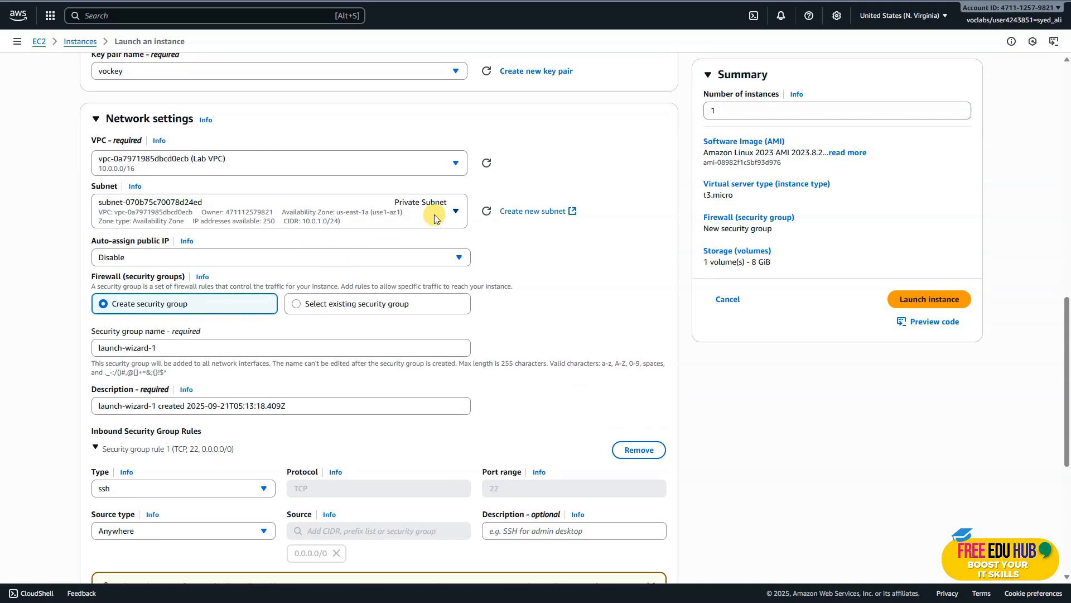
Set the new instance's subnet to Public Subnet and enable auto-assign public IP.
{"action": "left_click", "coordinate": [423, 218]}
{"action": "left_click", "coordinate": [354, 295]}
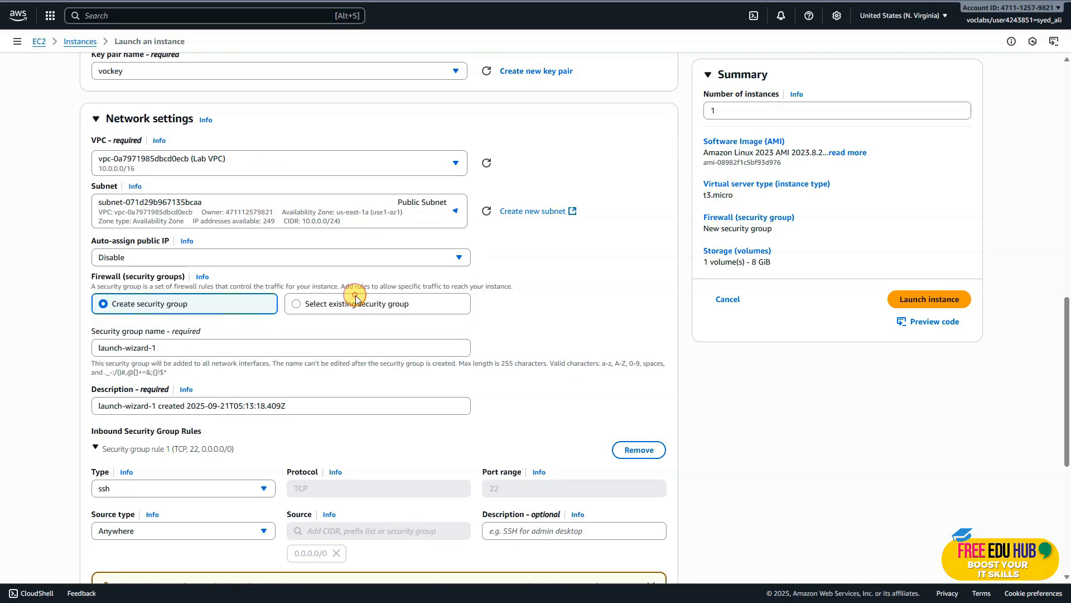
{"action": "scroll", "coordinate": [391, 217], "scroll_direction": "down", "scroll_amount": 1}
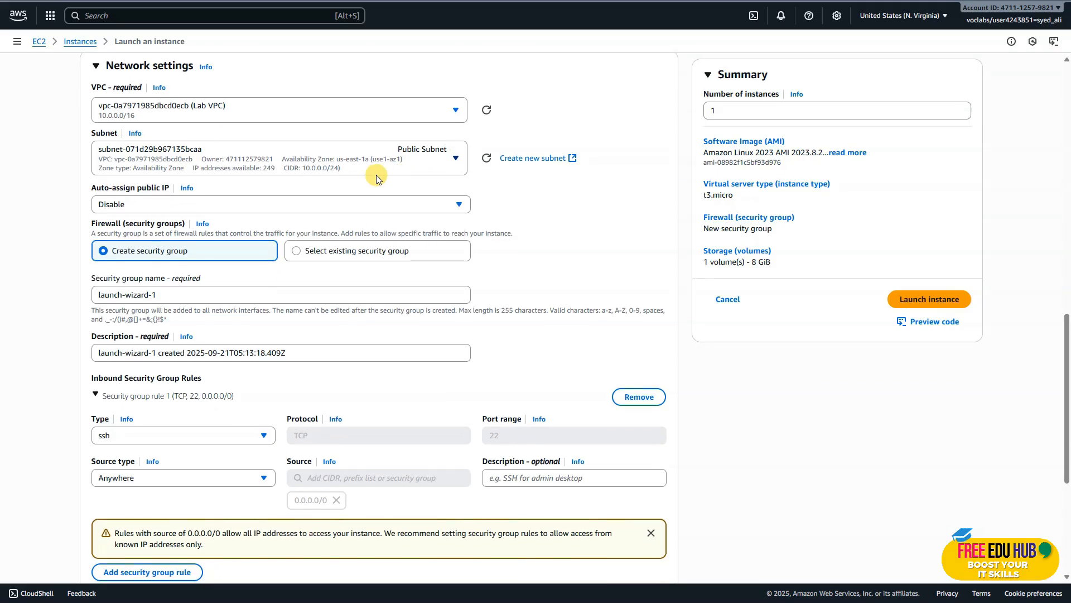
{"action": "left_click", "coordinate": [244, 205]}
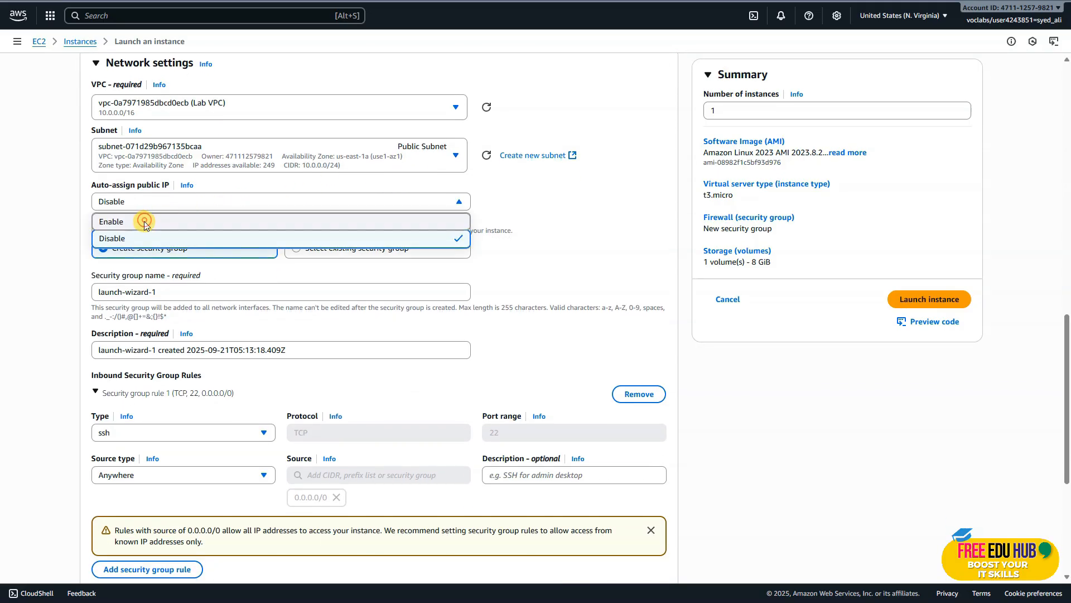
{"action": "left_click", "coordinate": [151, 222]}
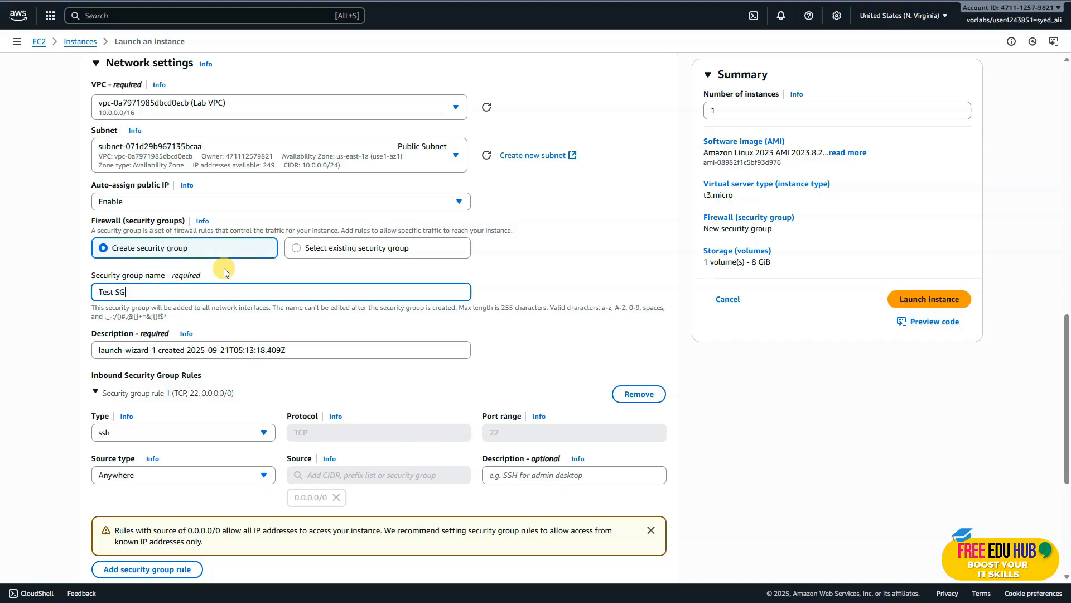
Name the new security group Test SG, set its inbound rule type to Custom ICMP - IPv4 and launch the instance.
{"action": "scroll", "coordinate": [242, 273], "scroll_direction": "down", "scroll_amount": 1}
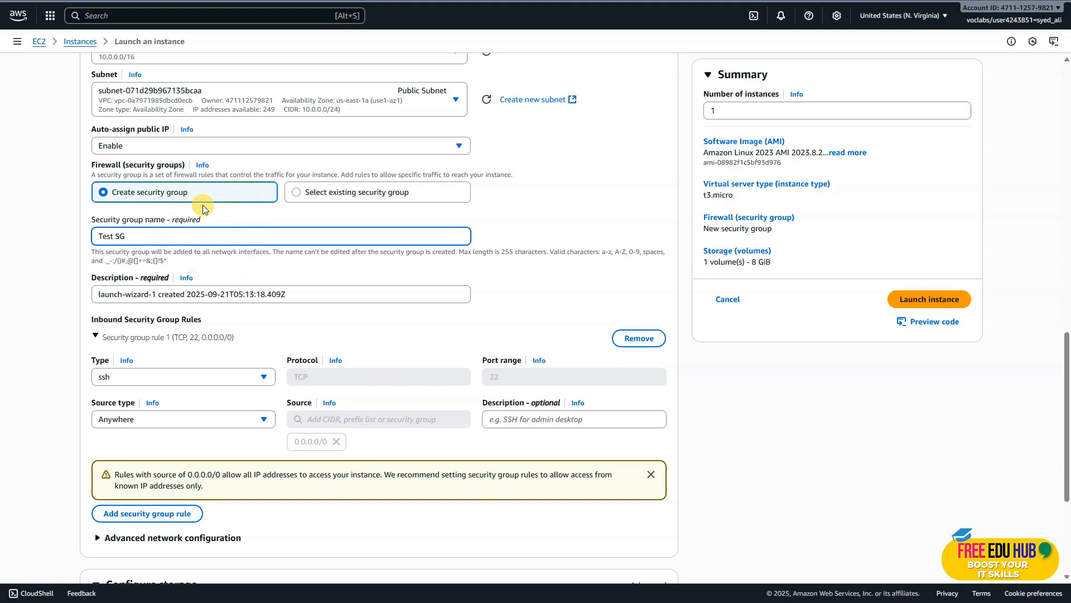
{"action": "scroll", "coordinate": [178, 246], "scroll_direction": "down", "scroll_amount": 1}
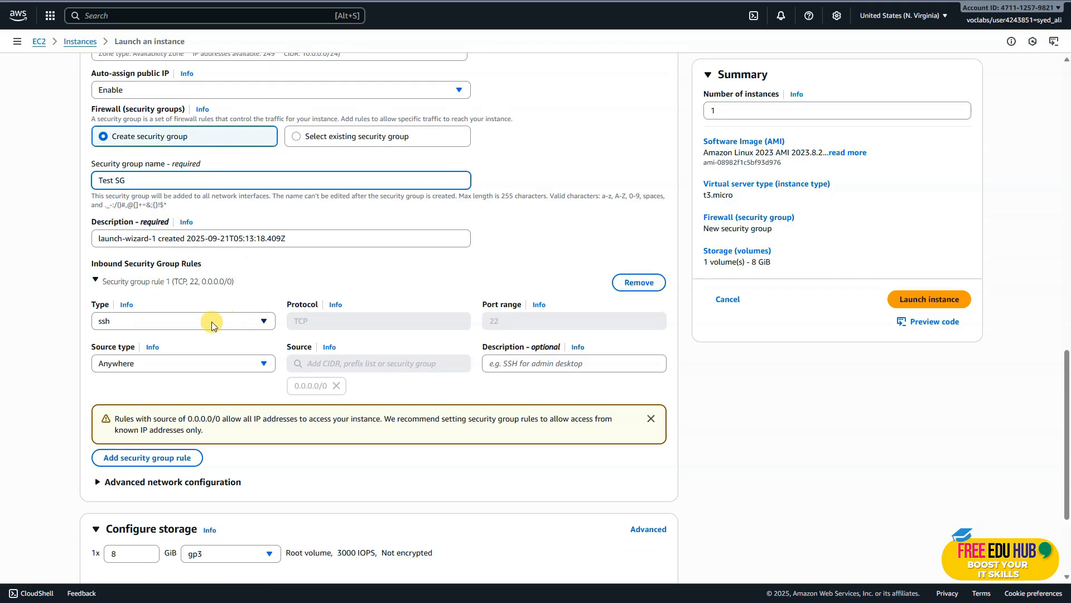
{"action": "left_click", "coordinate": [186, 320]}
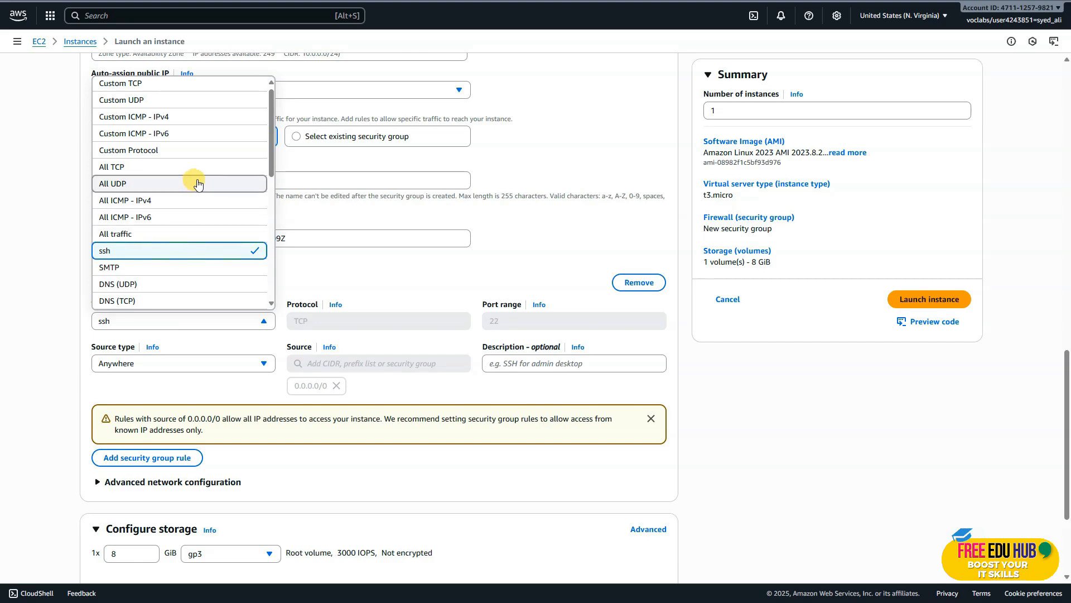
{"action": "left_click", "coordinate": [200, 131]}
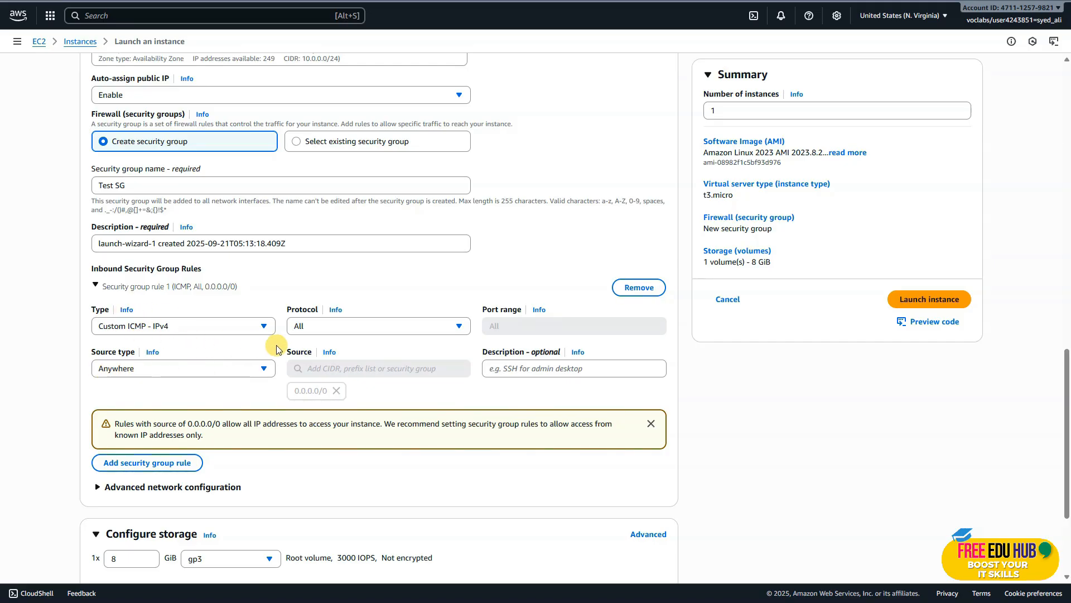
{"action": "scroll", "coordinate": [402, 401], "scroll_direction": "down", "scroll_amount": 3}
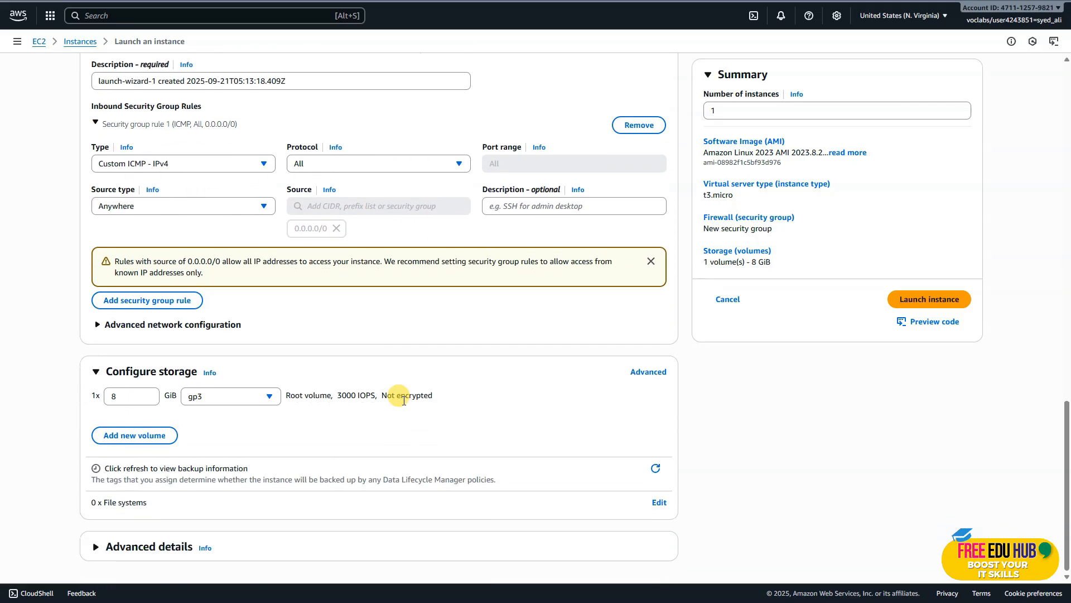
{"action": "left_click", "coordinate": [929, 300]}
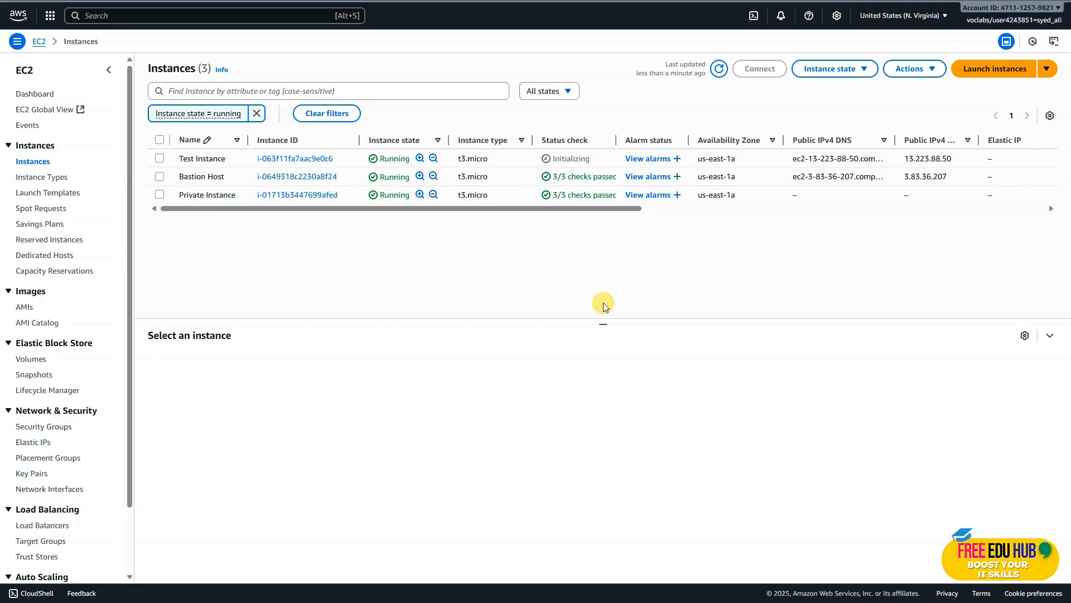
{"action": "left_click", "coordinate": [208, 160]}
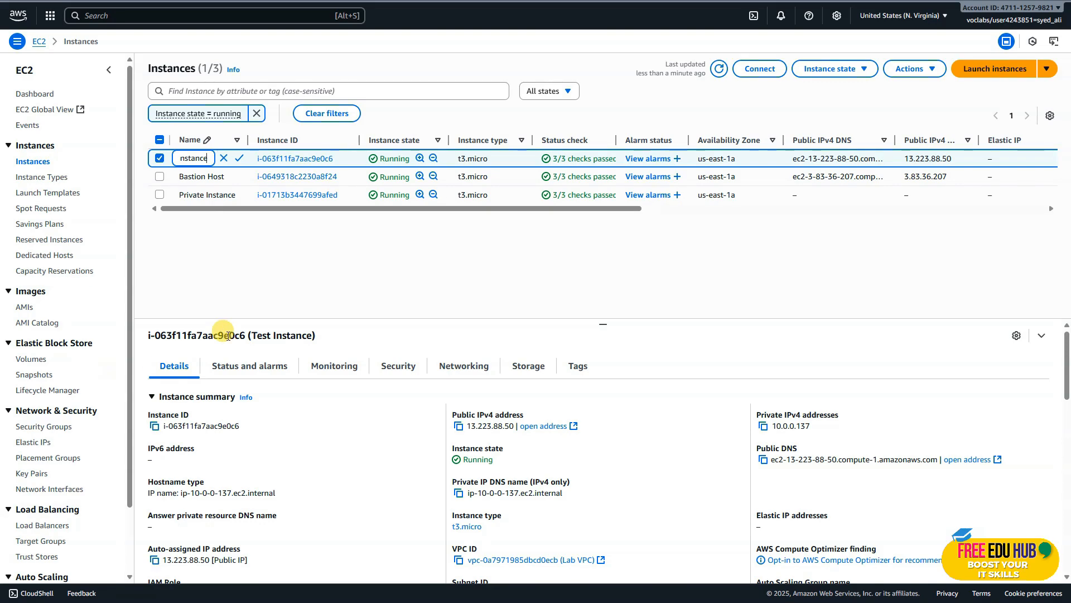
{"action": "left_click", "coordinate": [160, 159]}
{"action": "left_click", "coordinate": [279, 275]}
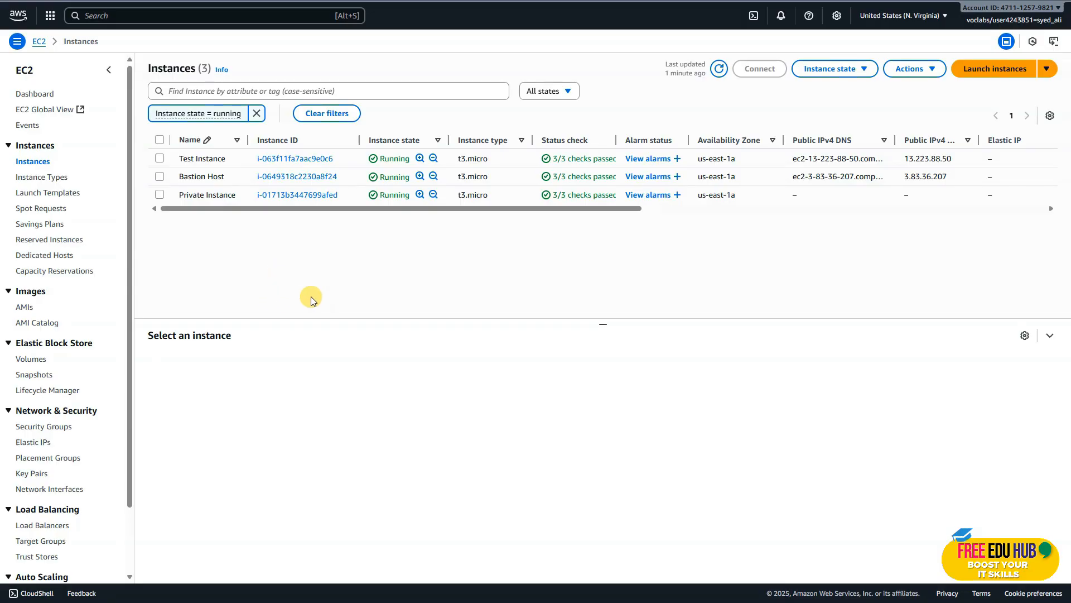
Copy Test Instance's private IPv4 address from its summary and ping 10.0.0.137 from the Private Instance terminal.
{"action": "left_click", "coordinate": [282, 158]}
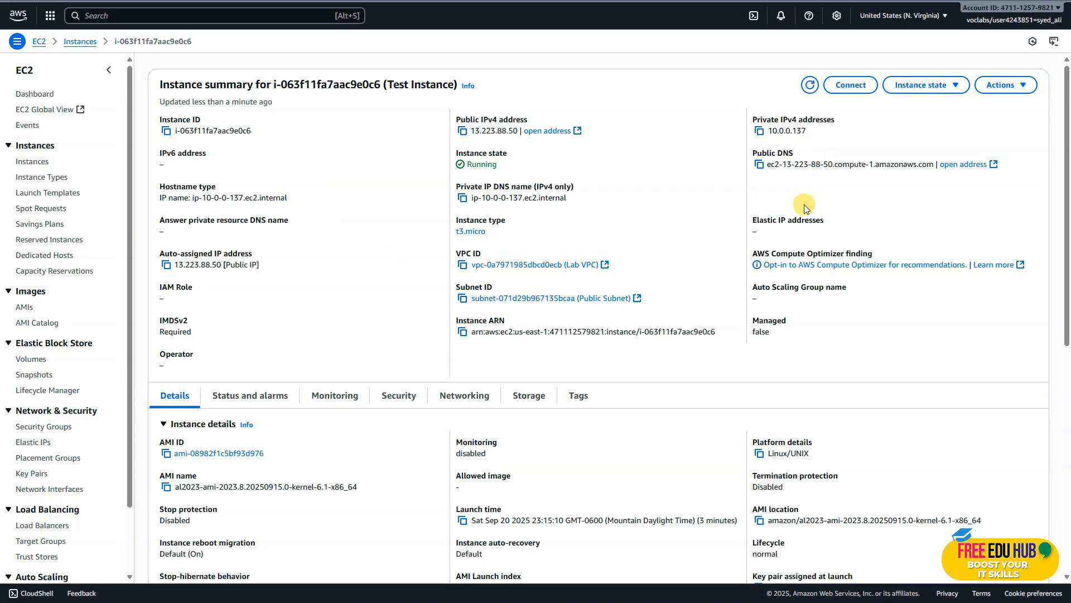
{"action": "left_click", "coordinate": [759, 134]}
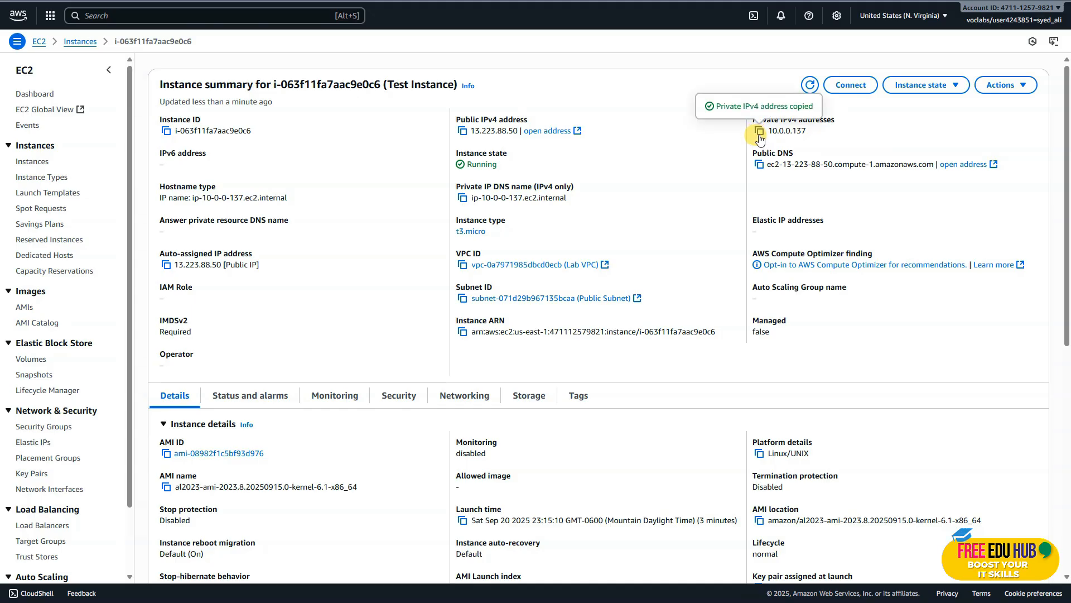
{"action": "key", "text": "alt+Tab"}
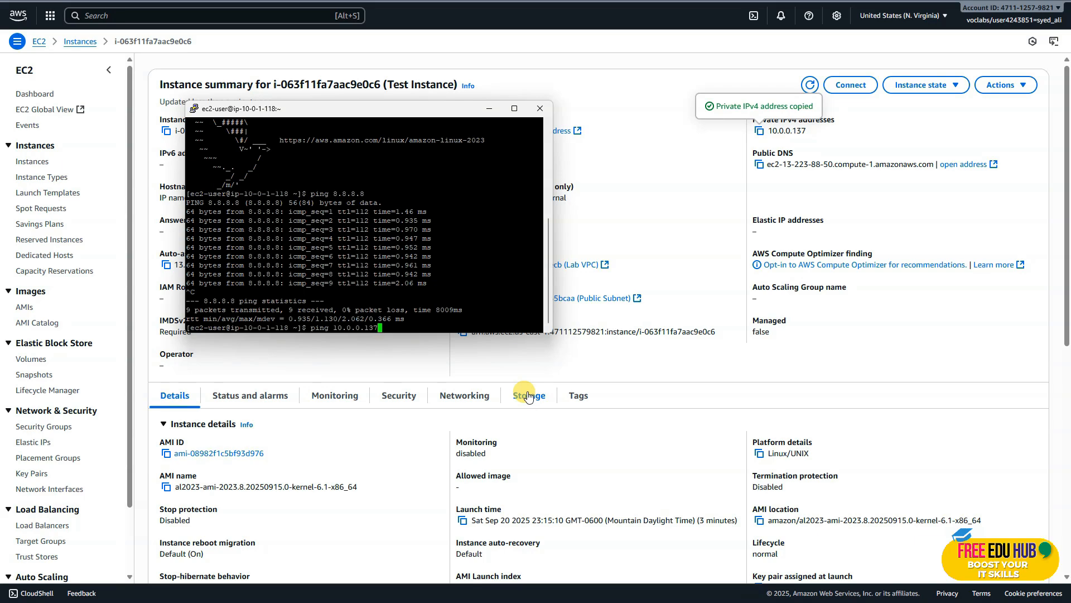
{"action": "key", "text": "Return"}
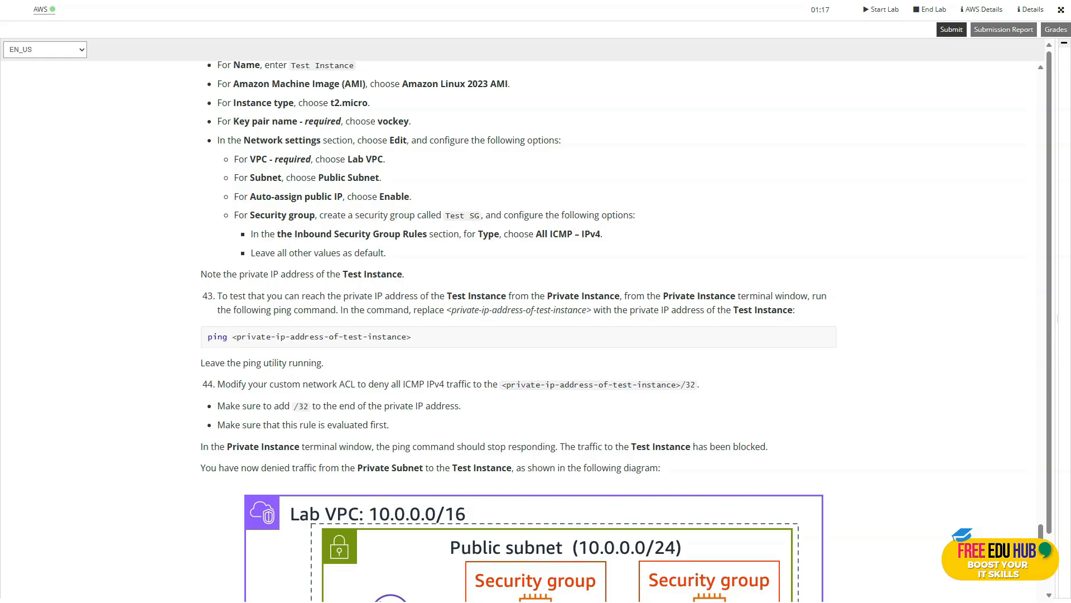
Switch from the lab instructions to the AWS console, look through Test Instance's summary and return to the instance list.
{"action": "key", "text": "ctrl+Tab"}
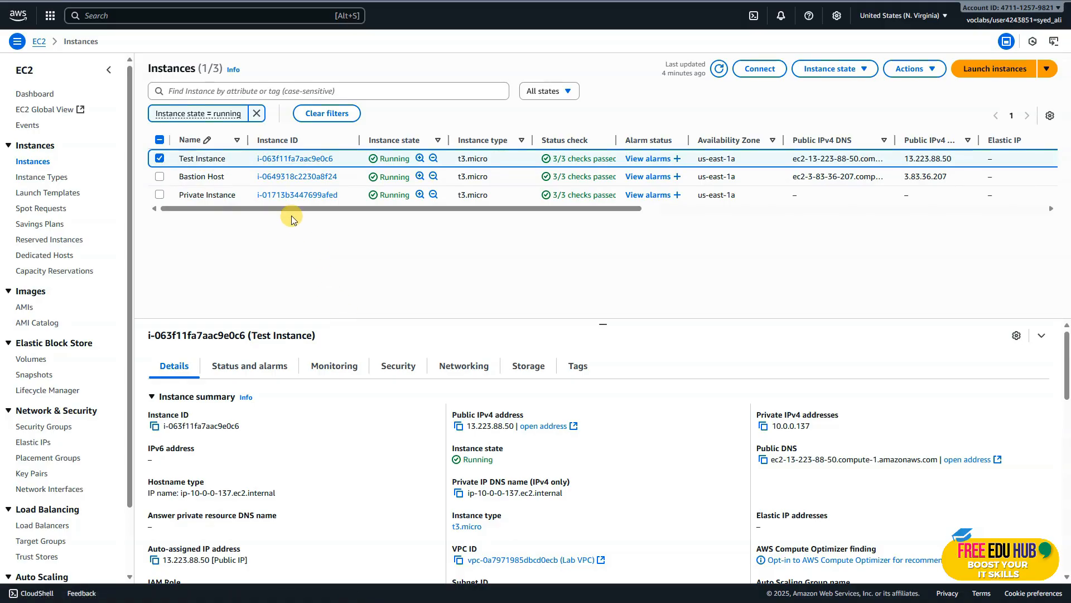
{"action": "left_click", "coordinate": [294, 159]}
{"action": "scroll", "coordinate": [367, 313], "scroll_direction": "down", "scroll_amount": 3}
{"action": "scroll", "coordinate": [369, 313], "scroll_direction": "up", "scroll_amount": 3}
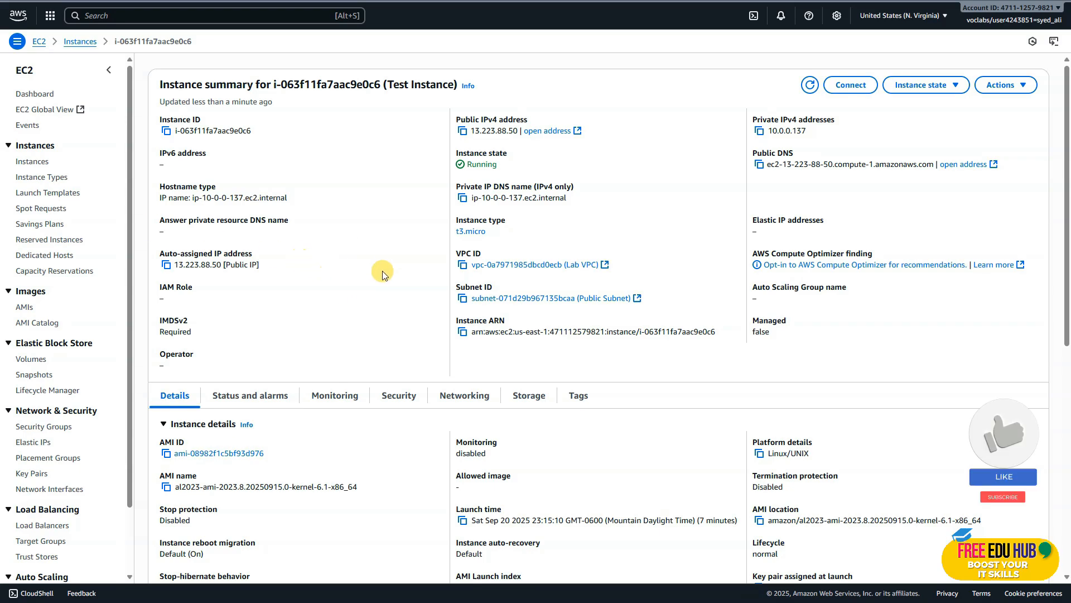
{"action": "scroll", "coordinate": [491, 276], "scroll_direction": "down", "scroll_amount": 4}
{"action": "scroll", "coordinate": [495, 285], "scroll_direction": "down", "scroll_amount": 4}
{"action": "scroll", "coordinate": [497, 287], "scroll_direction": "up", "scroll_amount": 8}
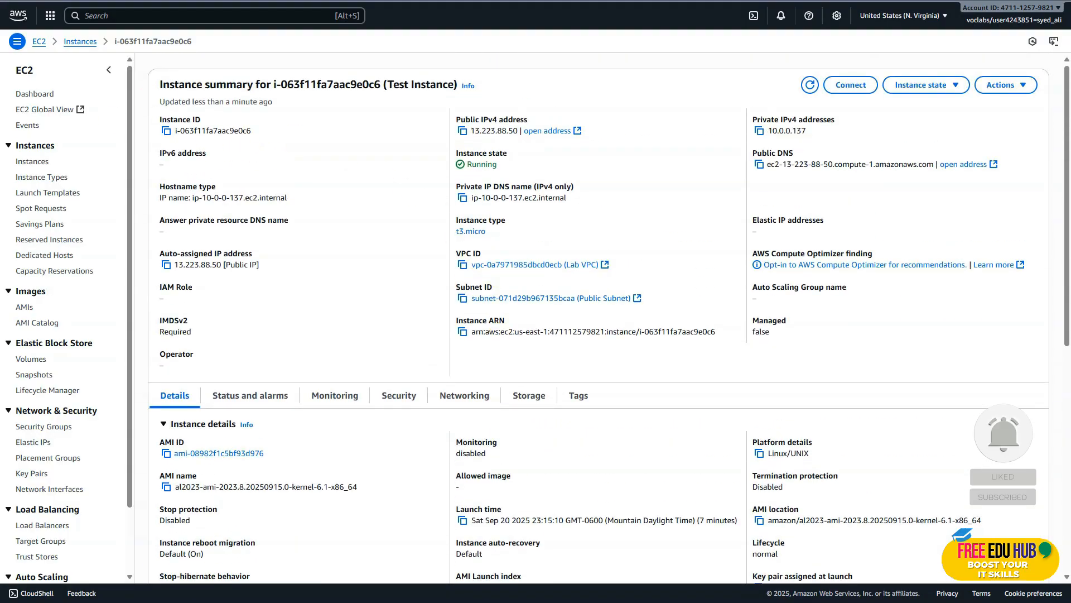
{"action": "key", "text": "alt+Left"}
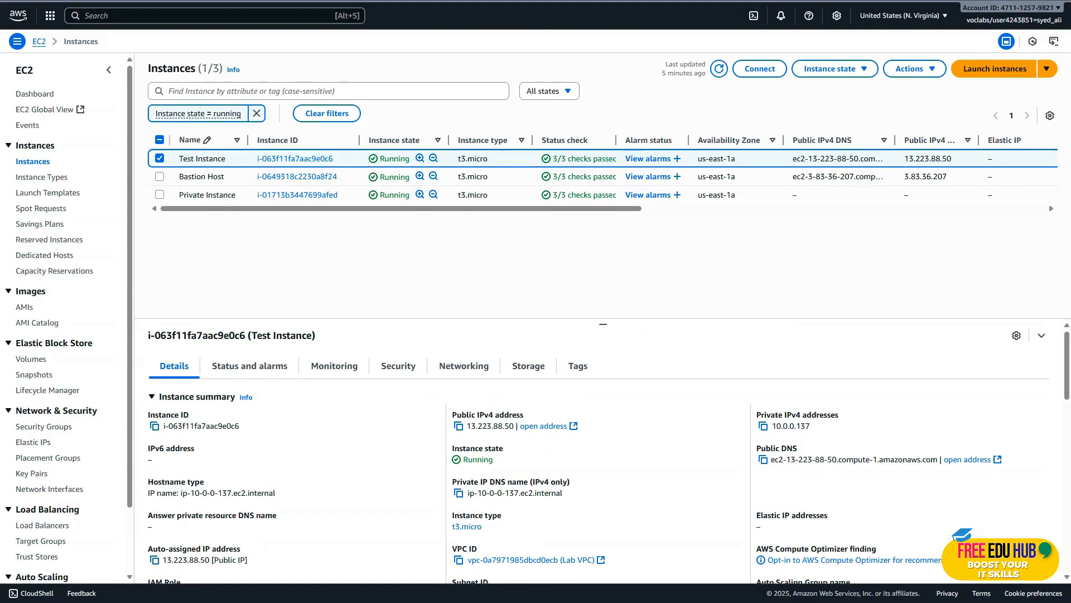
Find the VPC service, go to its network ACLs and open Lab Network ACL.
{"action": "left_click", "coordinate": [89, 15]}
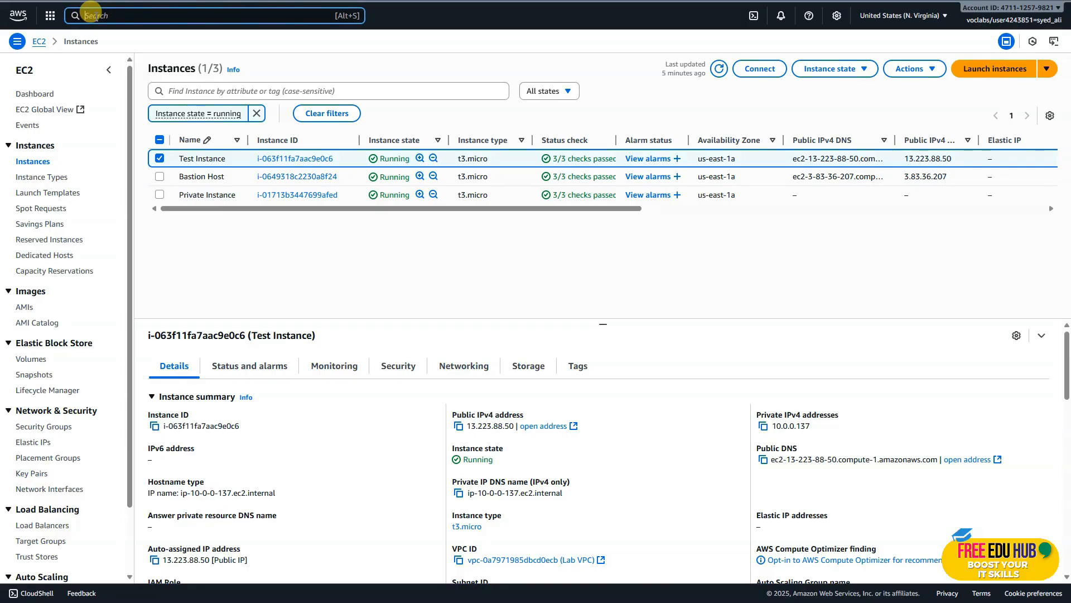
{"action": "type", "text": "vpc"}
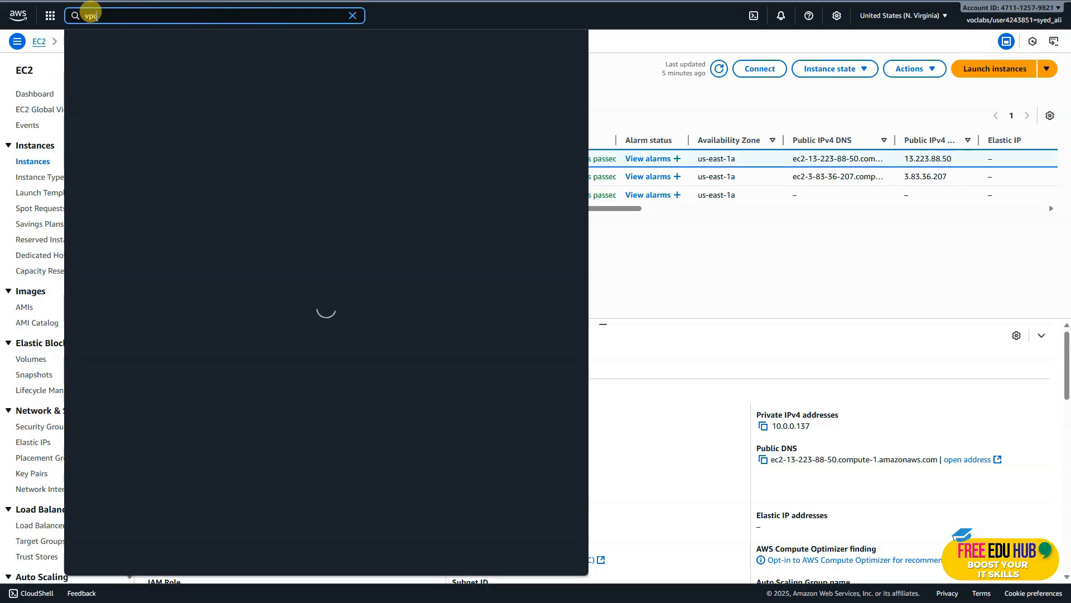
{"action": "left_click", "coordinate": [246, 77]}
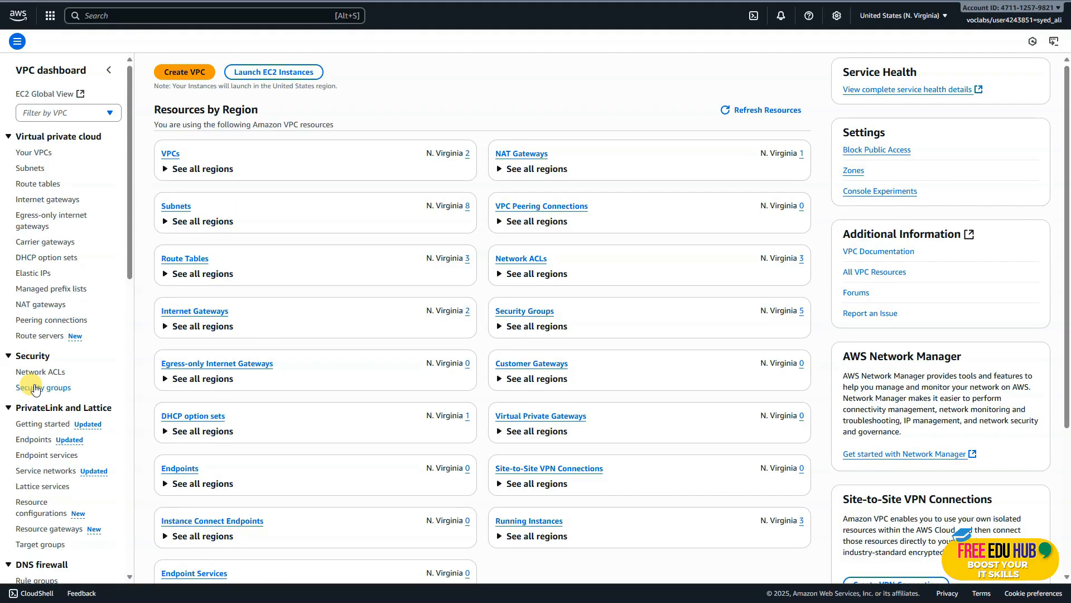
{"action": "left_click", "coordinate": [37, 373]}
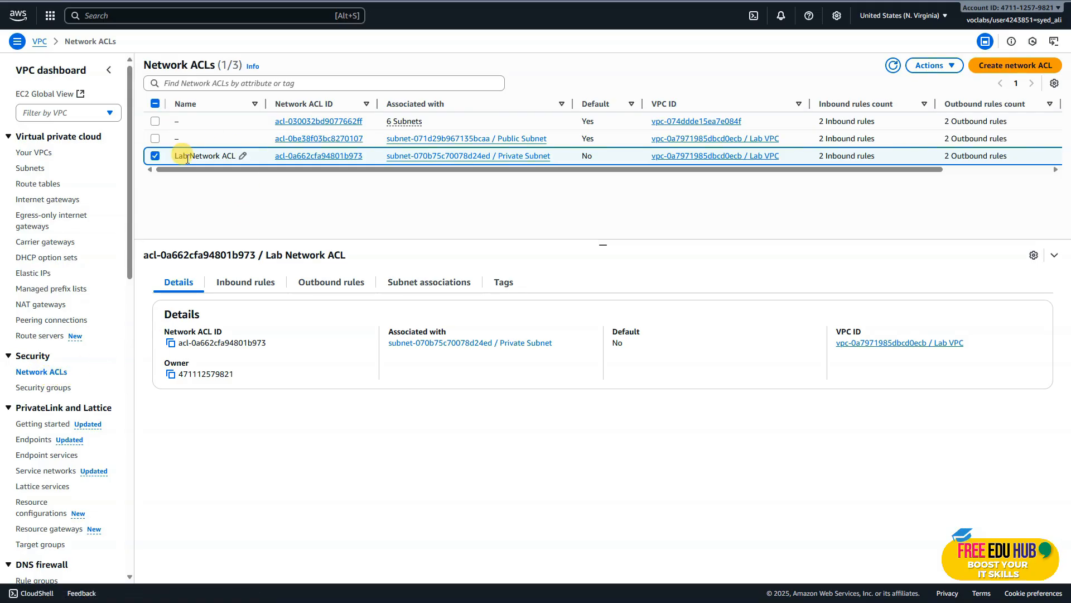
{"action": "left_click", "coordinate": [323, 160]}
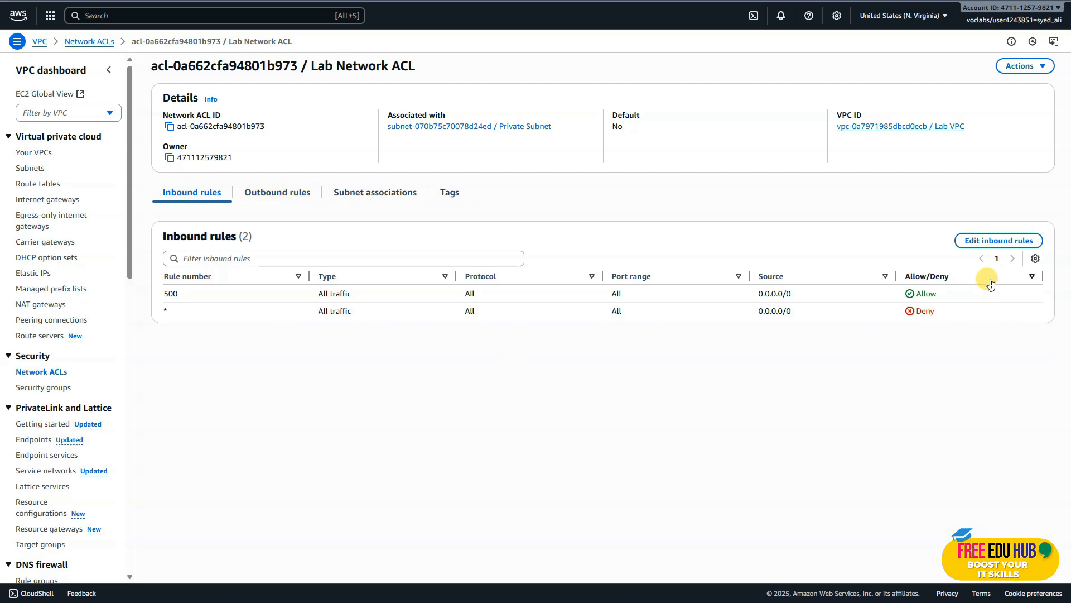
Add inbound rule 100 to Lab Network ACL with type Custom ICMP - IPv4 and source 10.0.0.137/32.
{"action": "left_click", "coordinate": [1000, 241]}
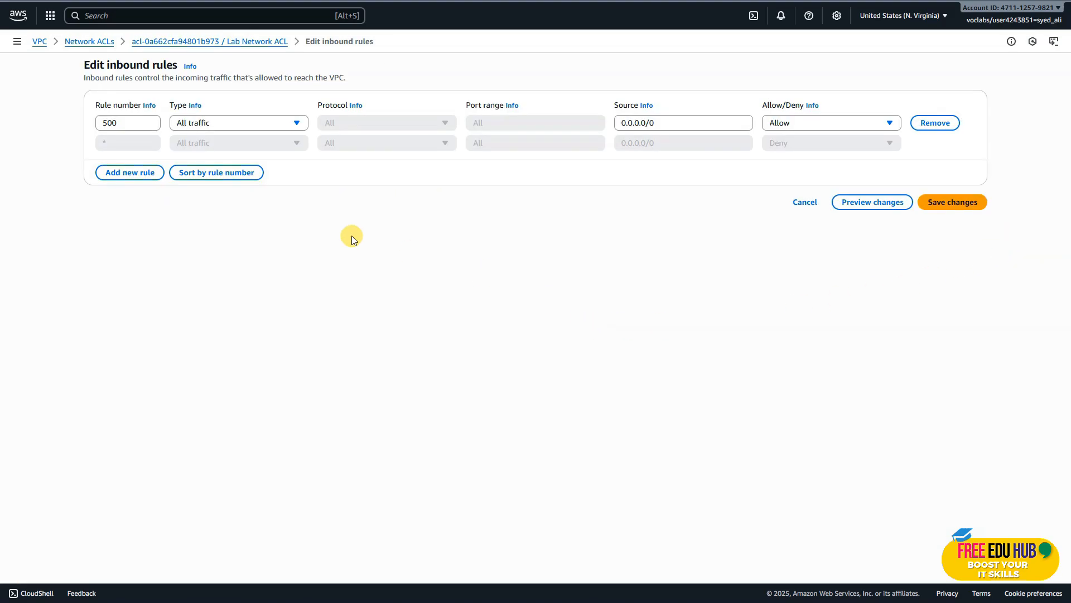
{"action": "left_click", "coordinate": [123, 177]}
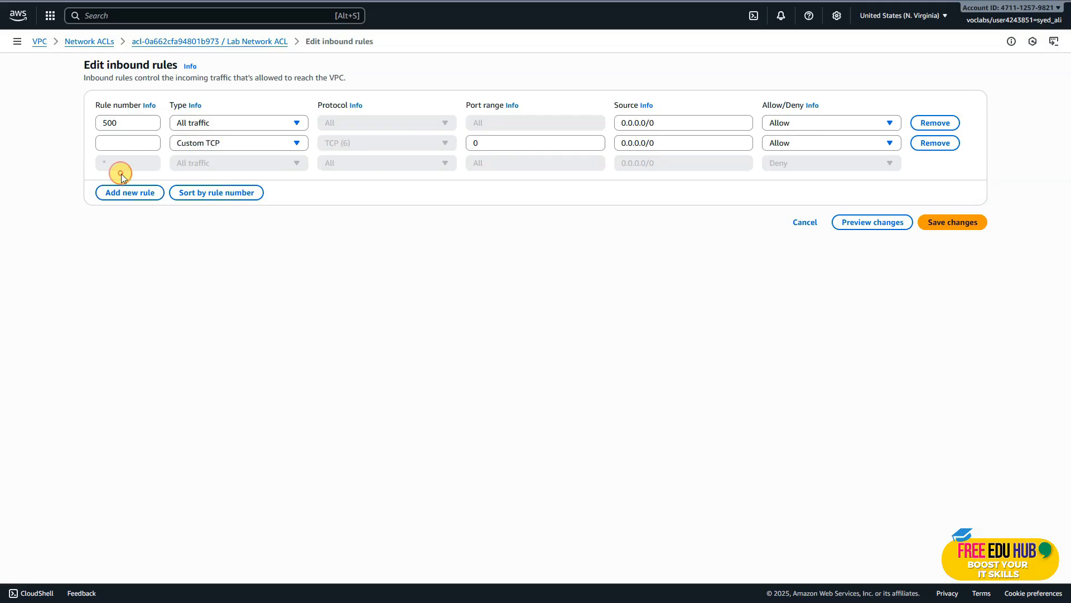
{"action": "left_click", "coordinate": [116, 143]}
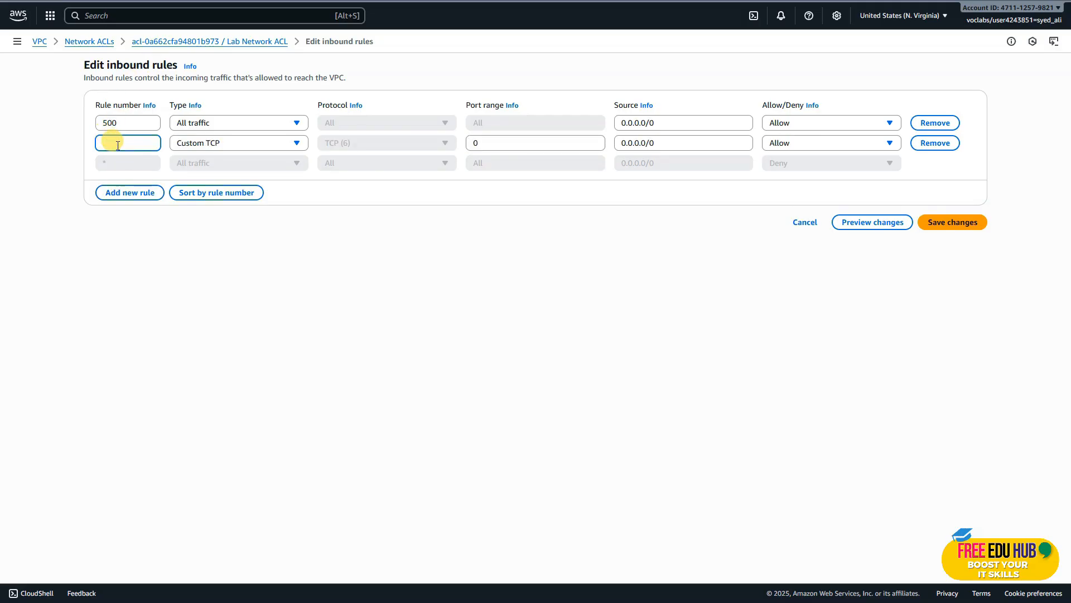
{"action": "type", "text": "100"}
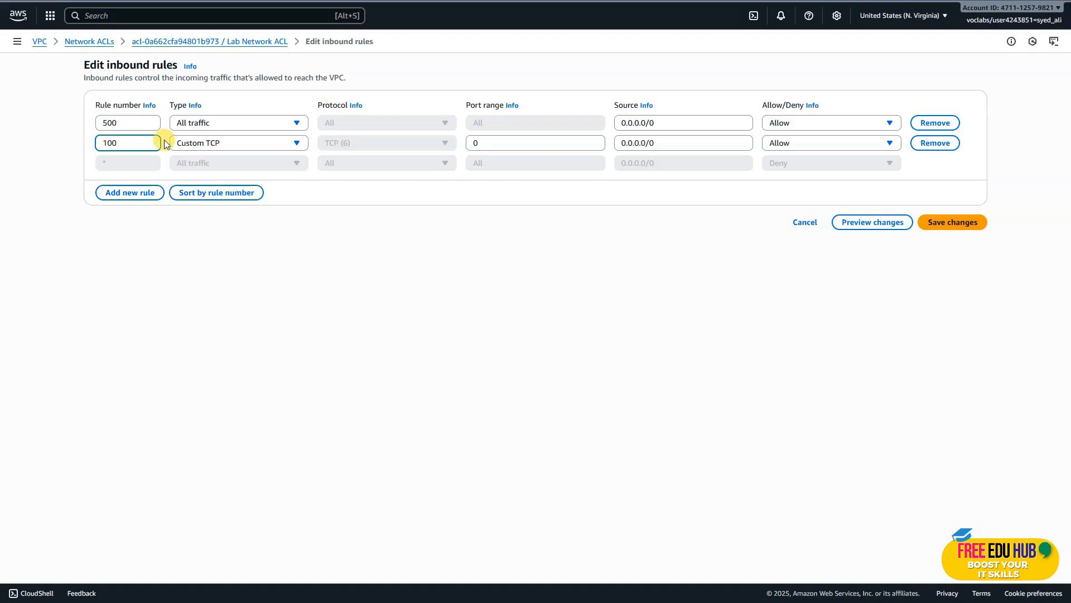
{"action": "left_click", "coordinate": [235, 142]}
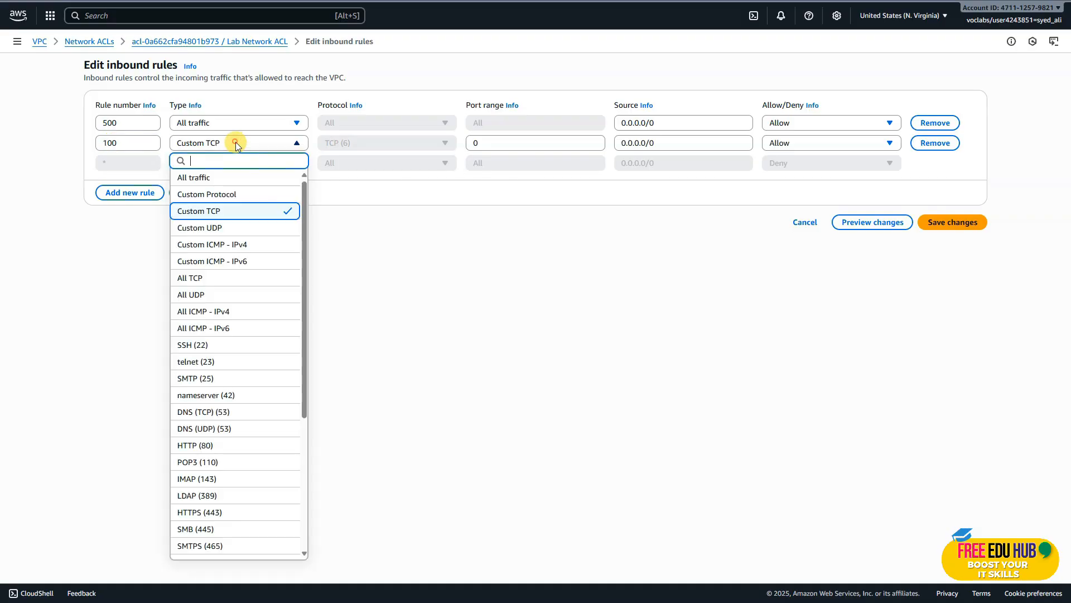
{"action": "left_click", "coordinate": [254, 245]}
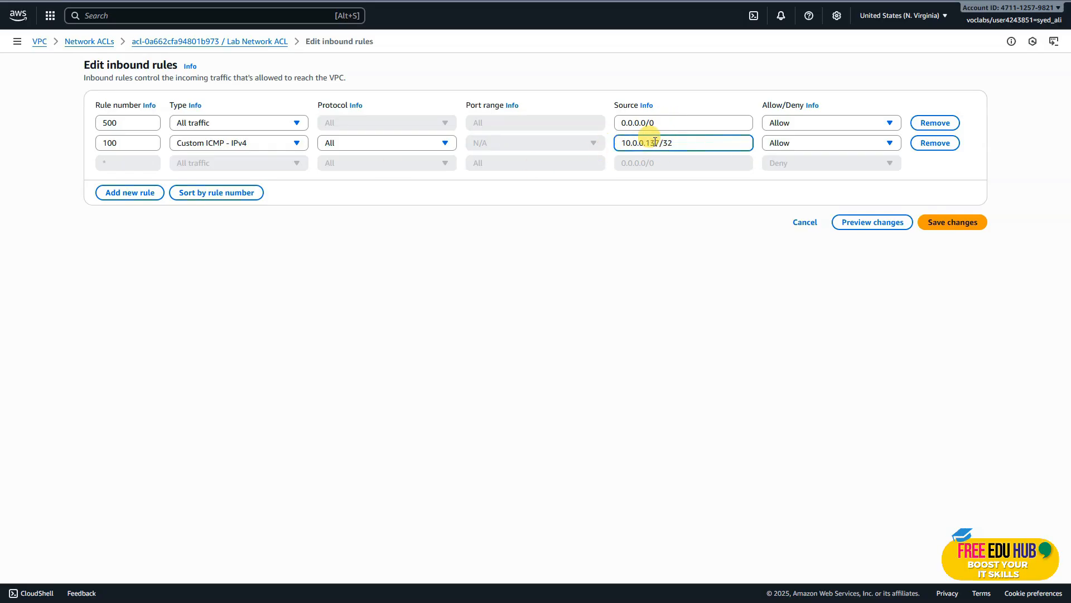
Set inbound rule 100 to Deny and save the inbound rule changes.
{"action": "left_click", "coordinate": [784, 144]}
{"action": "left_click", "coordinate": [787, 180]}
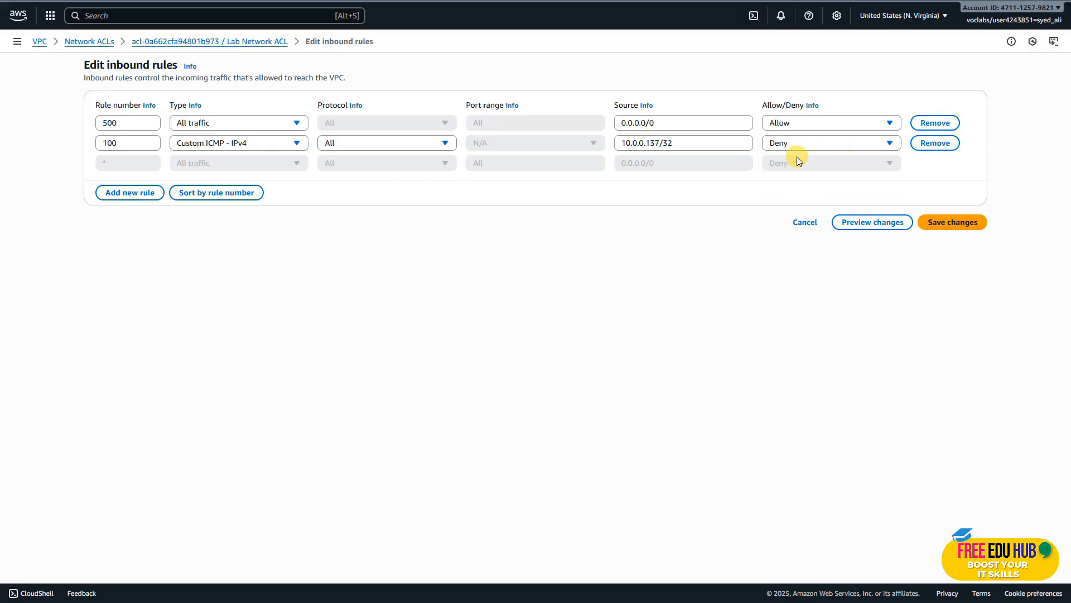
{"action": "left_click", "coordinate": [955, 222]}
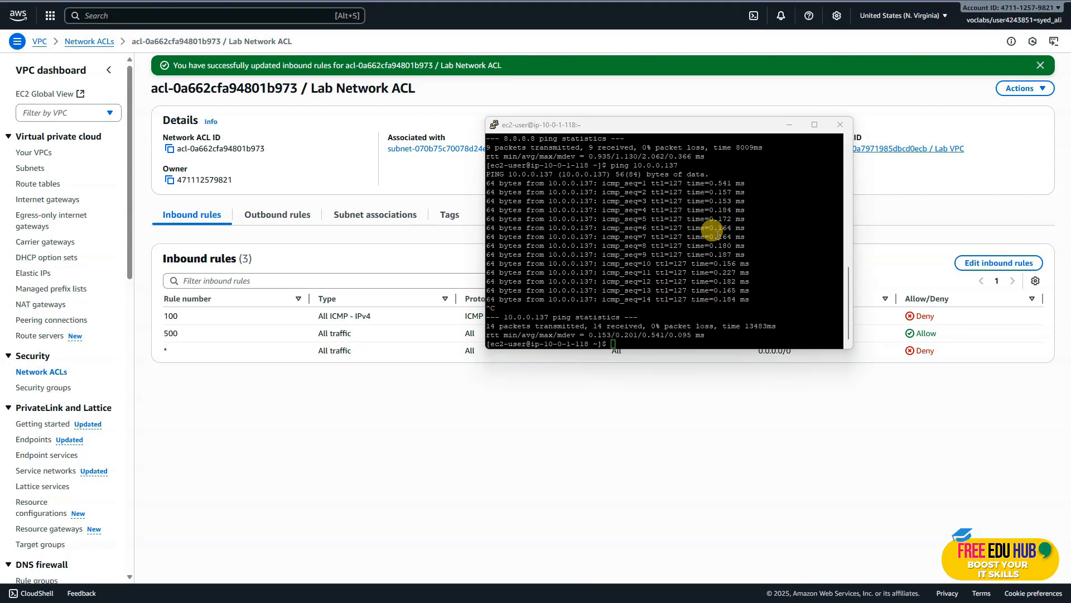
Switch to the Private Instance terminal, move its window clear of the inbound rules and ping 10.0.0.137 again.
{"action": "left_click", "coordinate": [749, 252]}
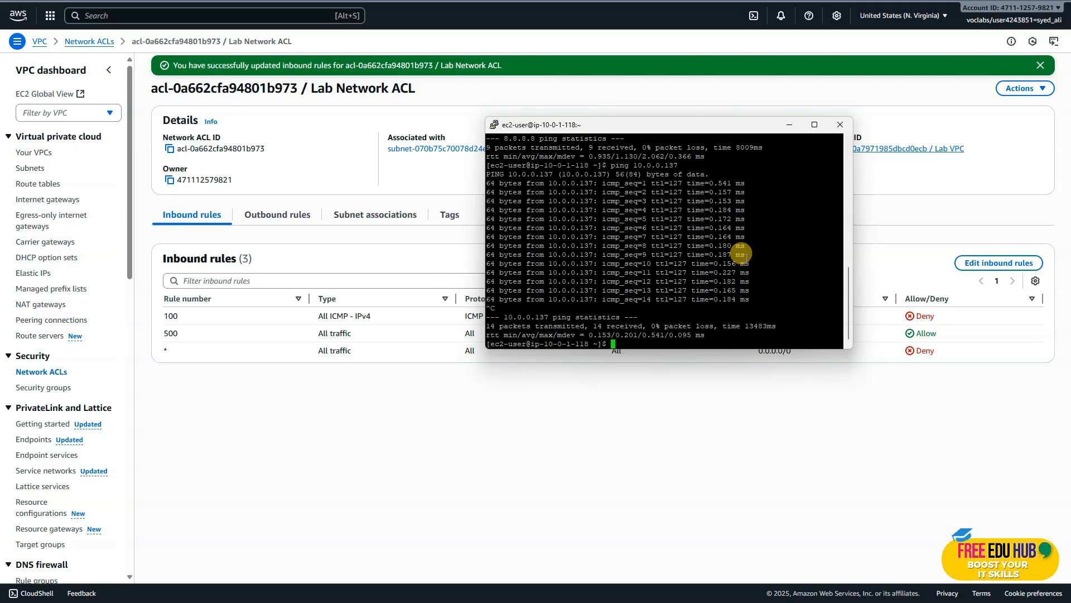
{"action": "left_click_drag", "start_coordinate": [696, 128], "coordinate": [581, 68]}
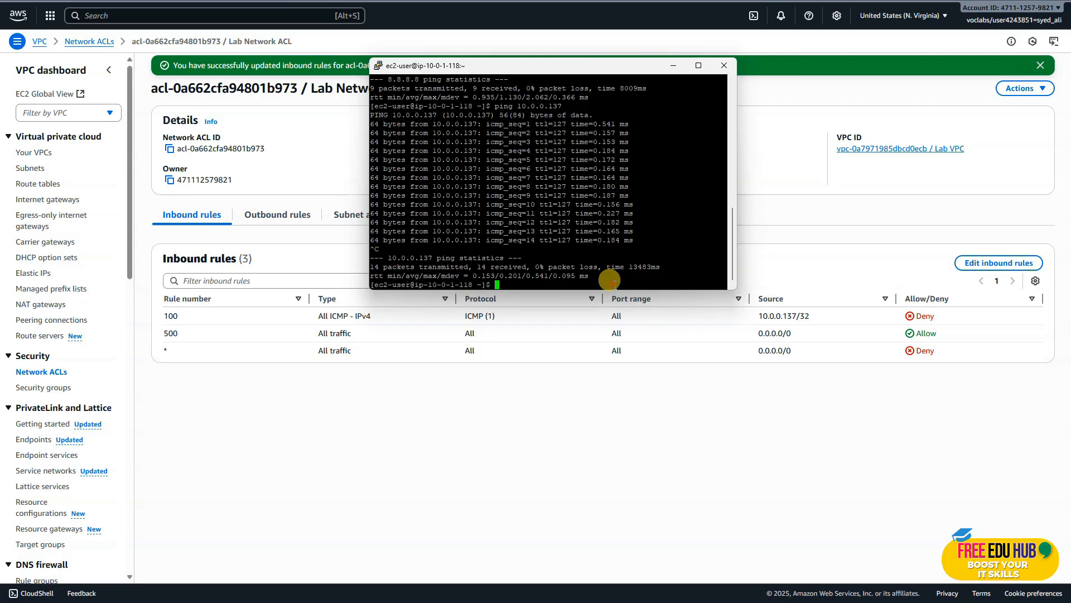
{"action": "key", "text": "Up"}
{"action": "key", "text": "Return"}
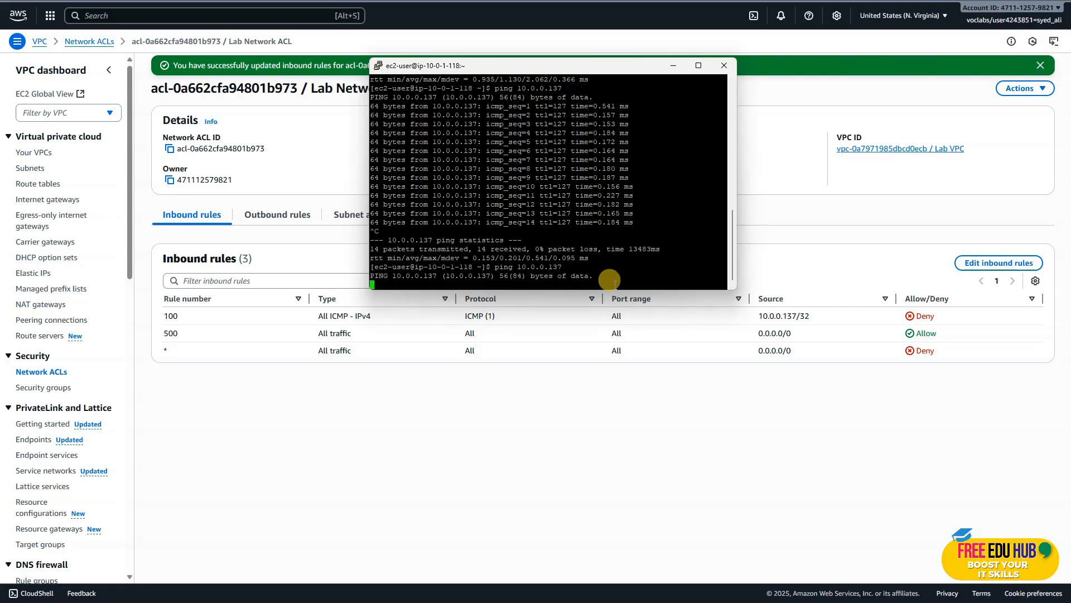